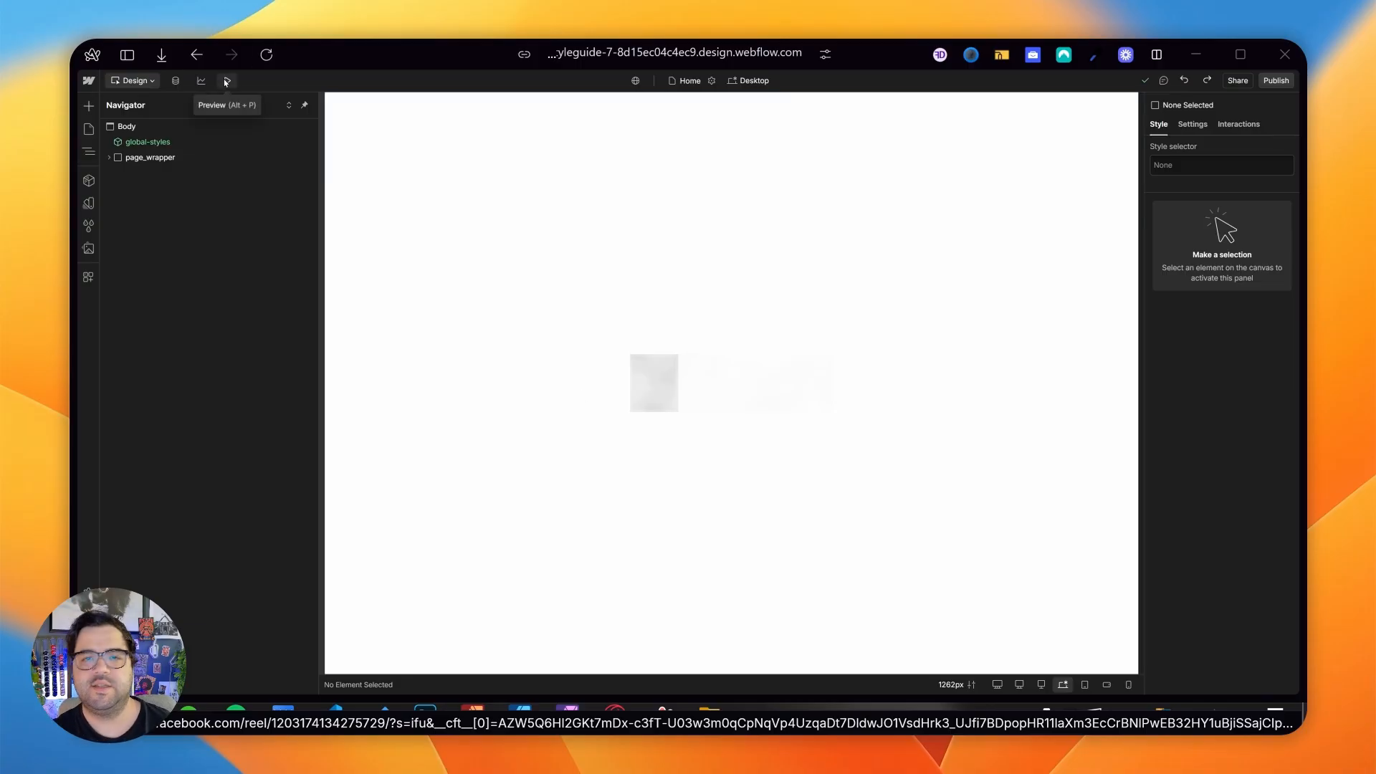
# - Preview the finished preloader animation on the page and return to design mode
pyautogui.click(227, 81)
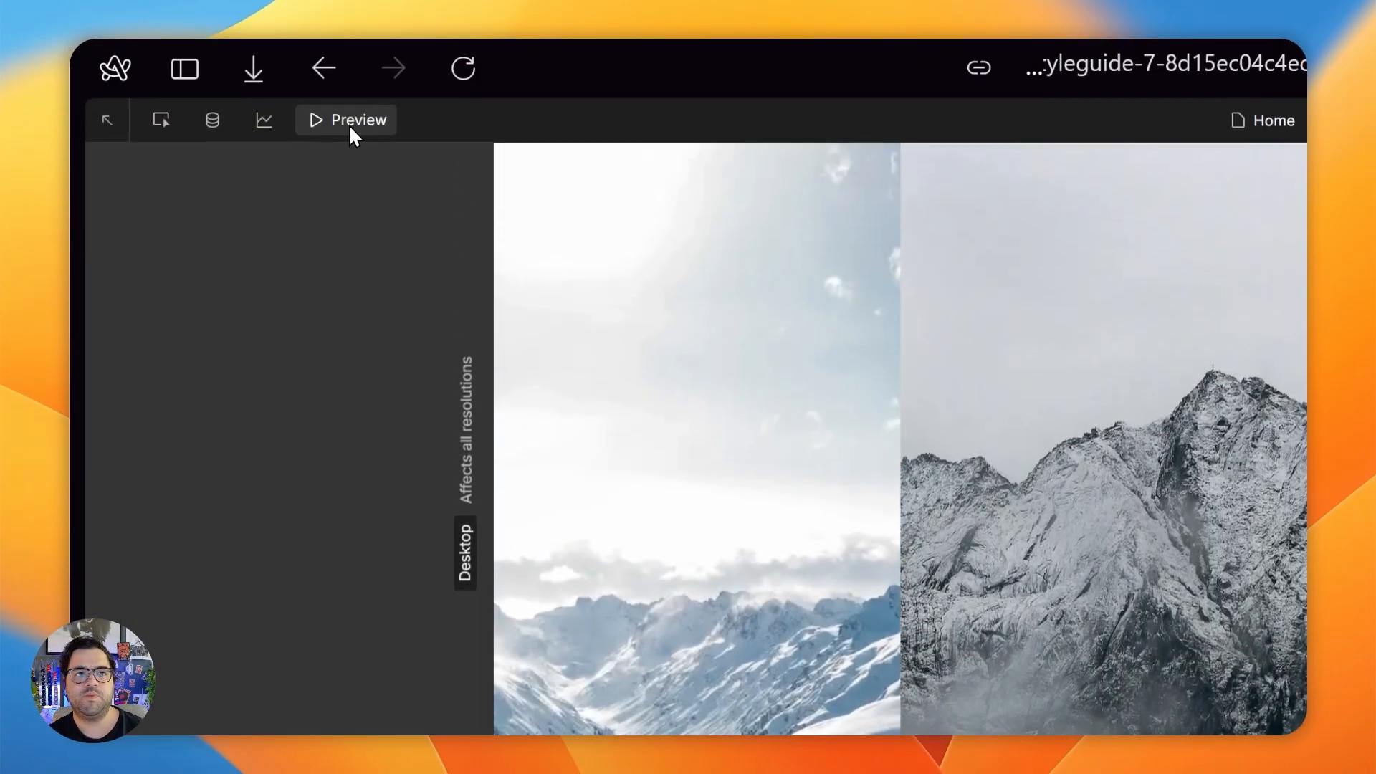
pyautogui.click(350, 129)
pyautogui.click(386, 134)
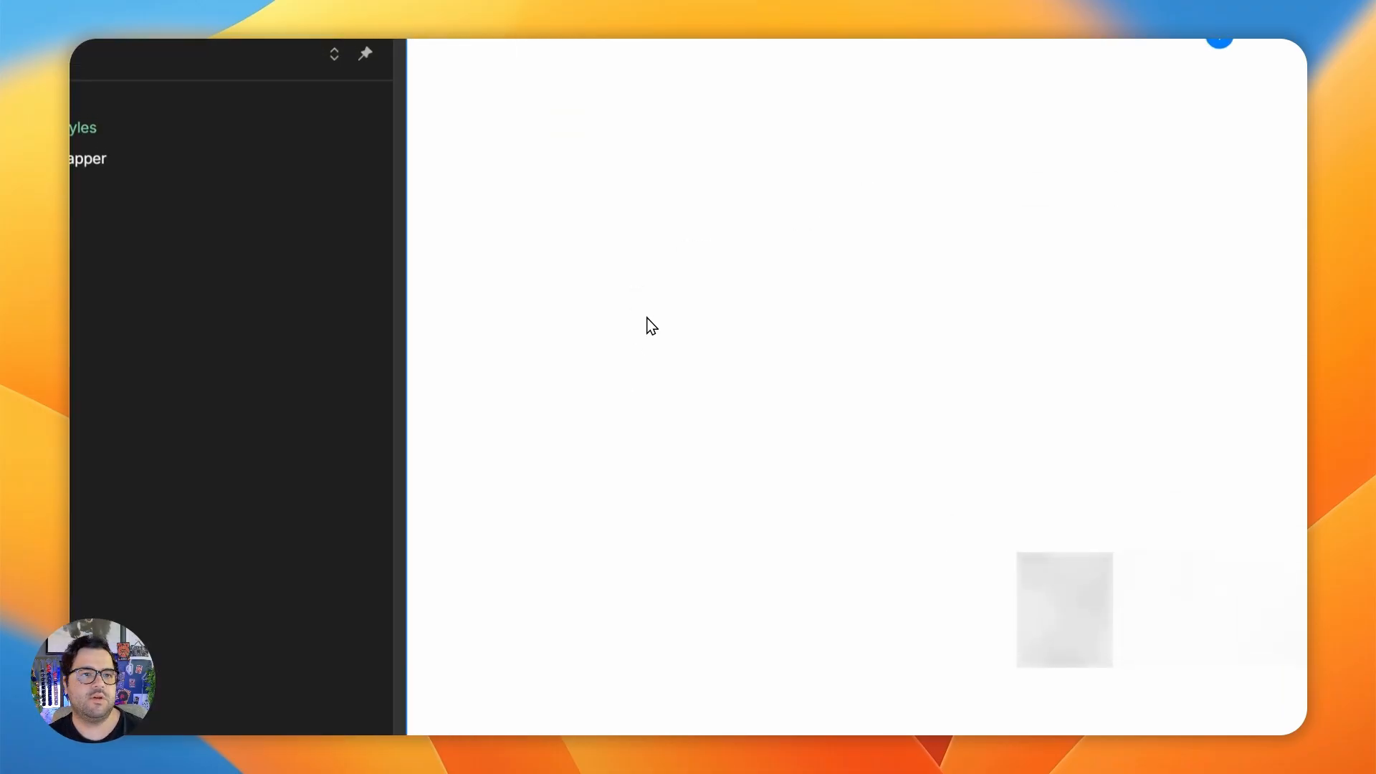
# - Delete the preloader-in / preloader-out Page load interaction and the preloader element from the page
pyautogui.click(745, 220)
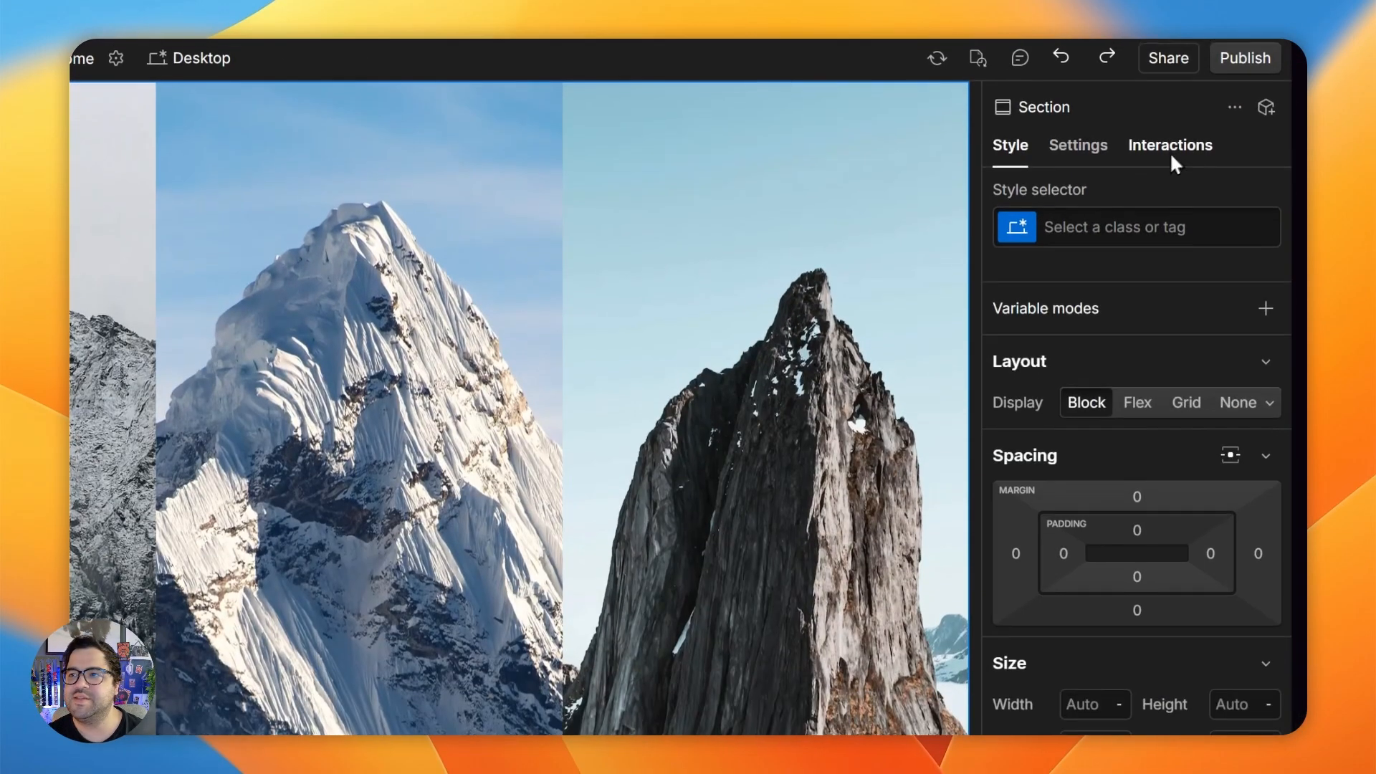
pyautogui.click(1170, 152)
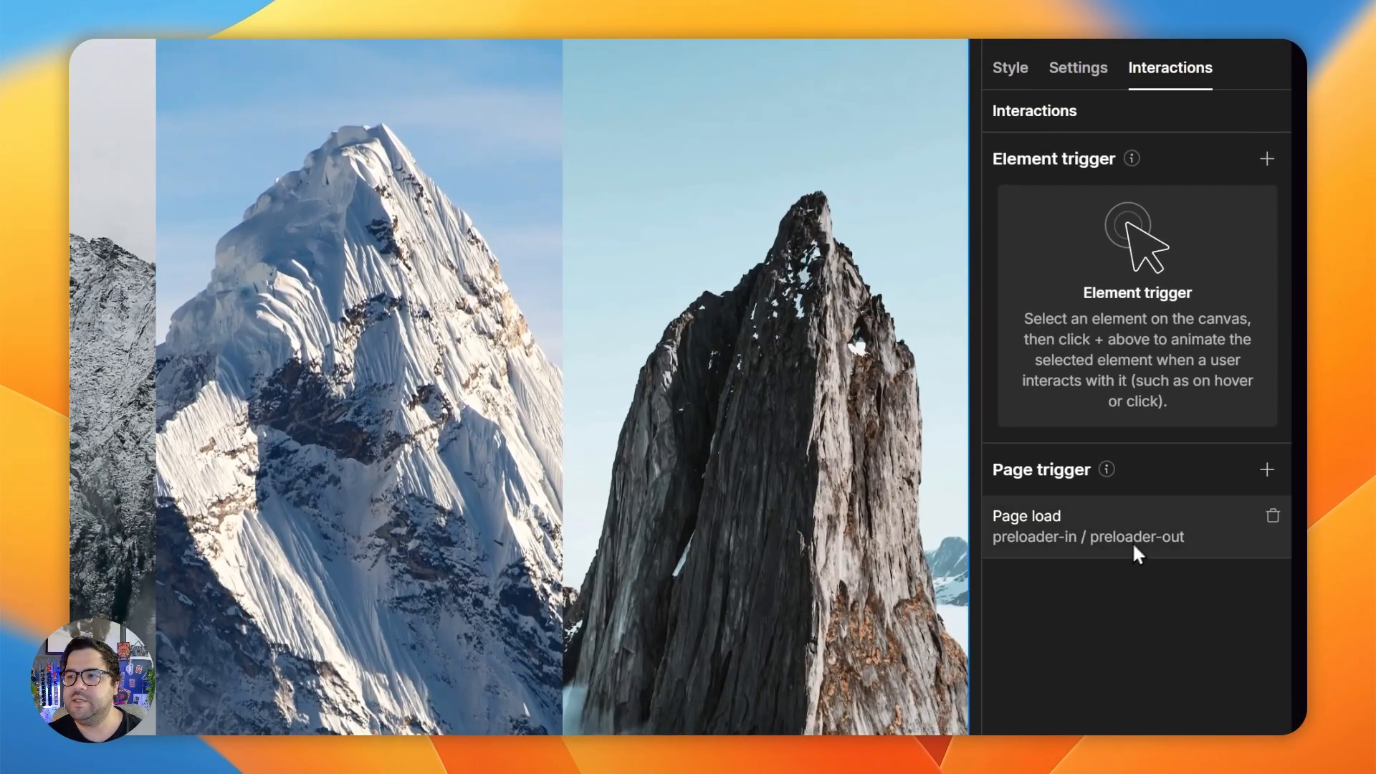
pyautogui.click(1273, 515)
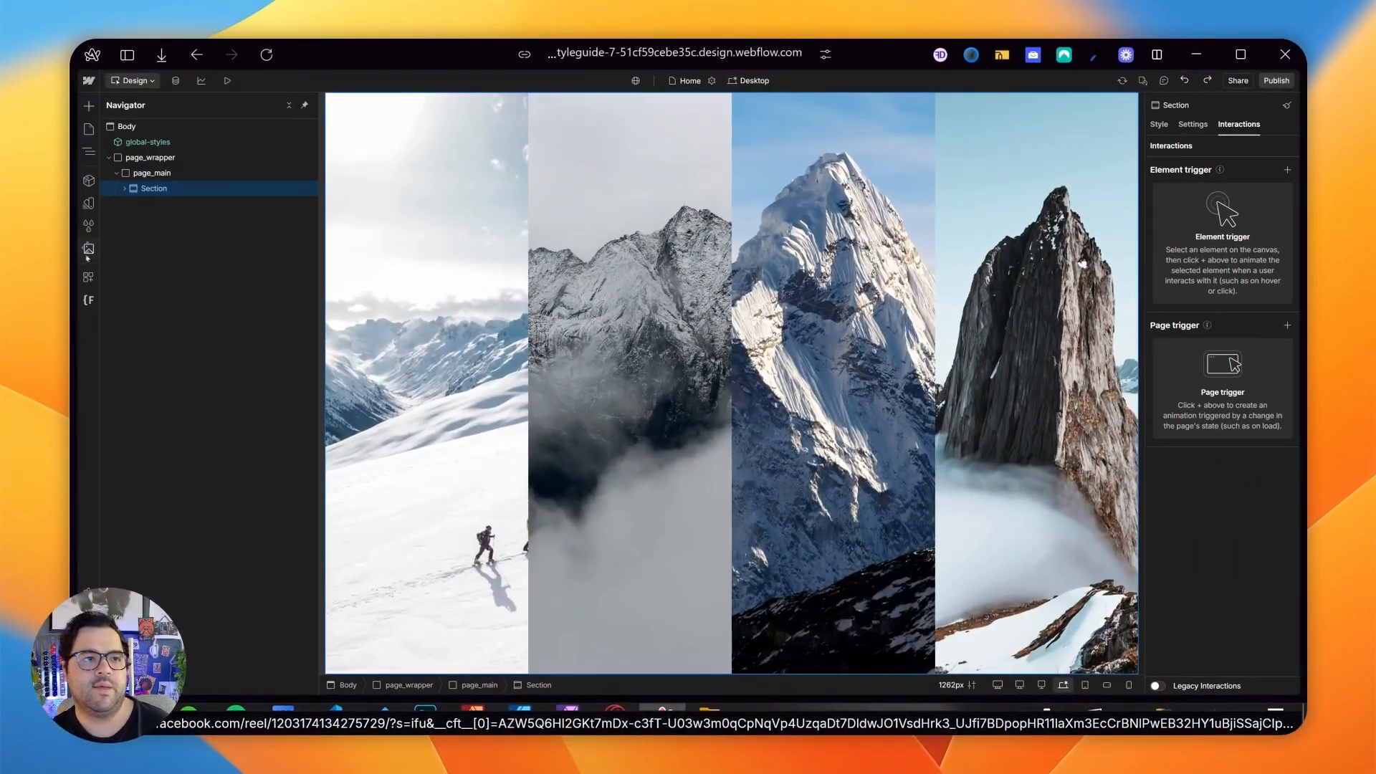
# - Review the project's assets and the elements nested in the Section's main_contain
pyautogui.click(88, 251)
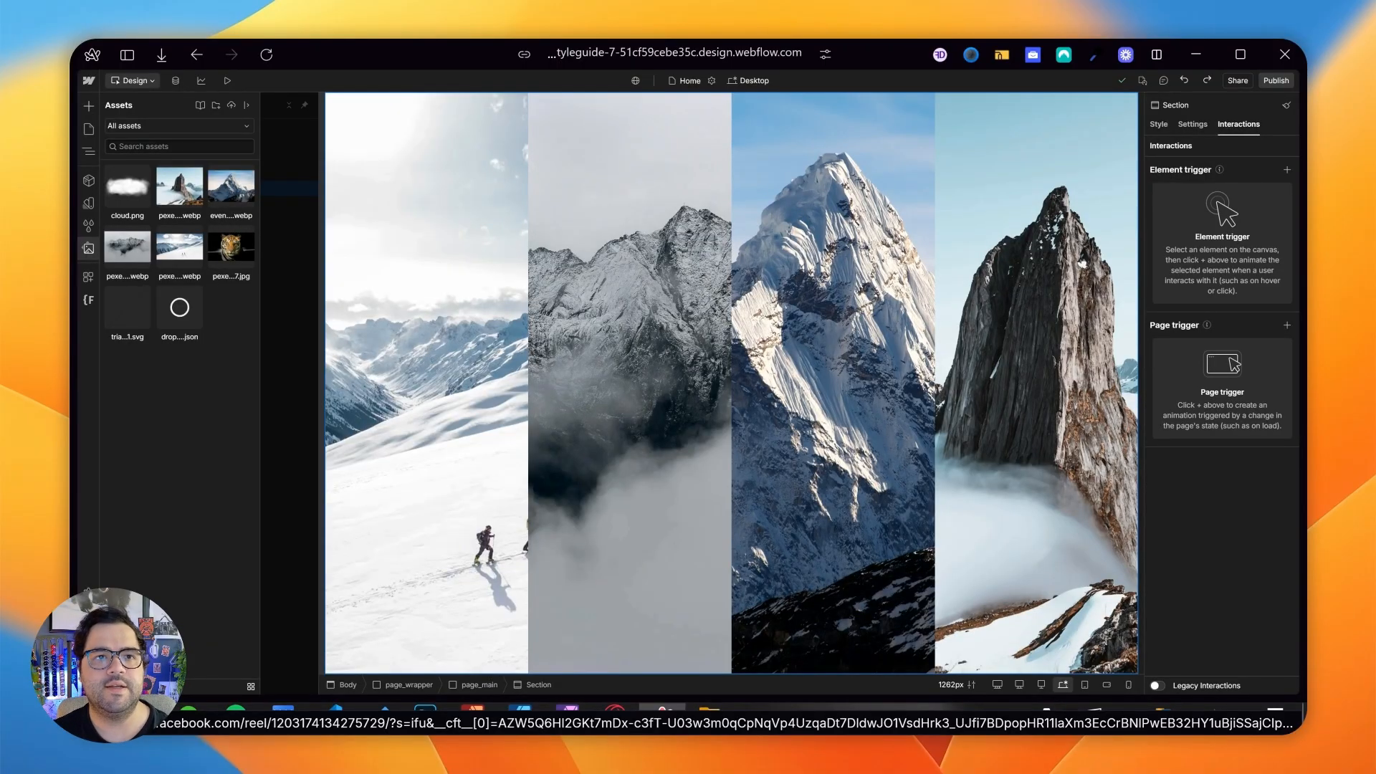
pyautogui.click(416, 252)
pyautogui.click(656, 244)
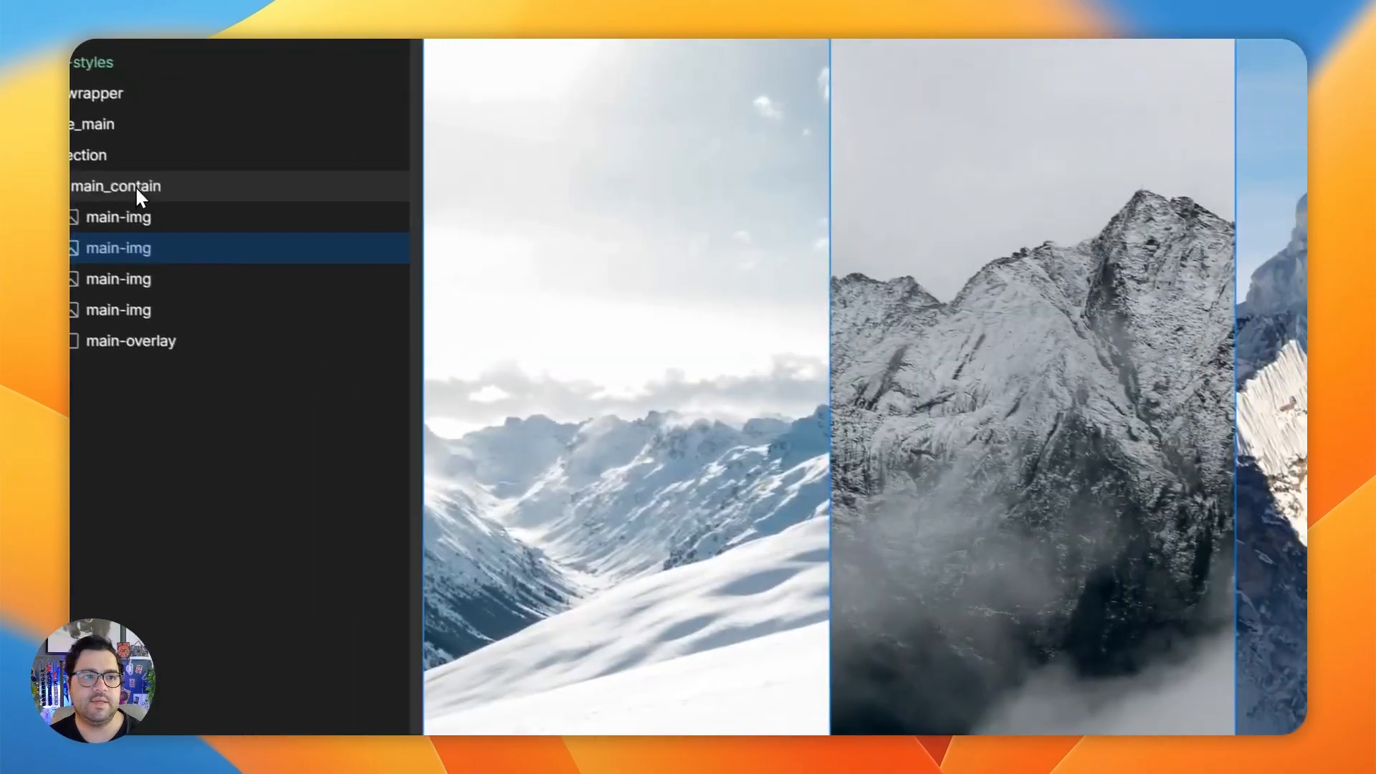
pyautogui.click(135, 187)
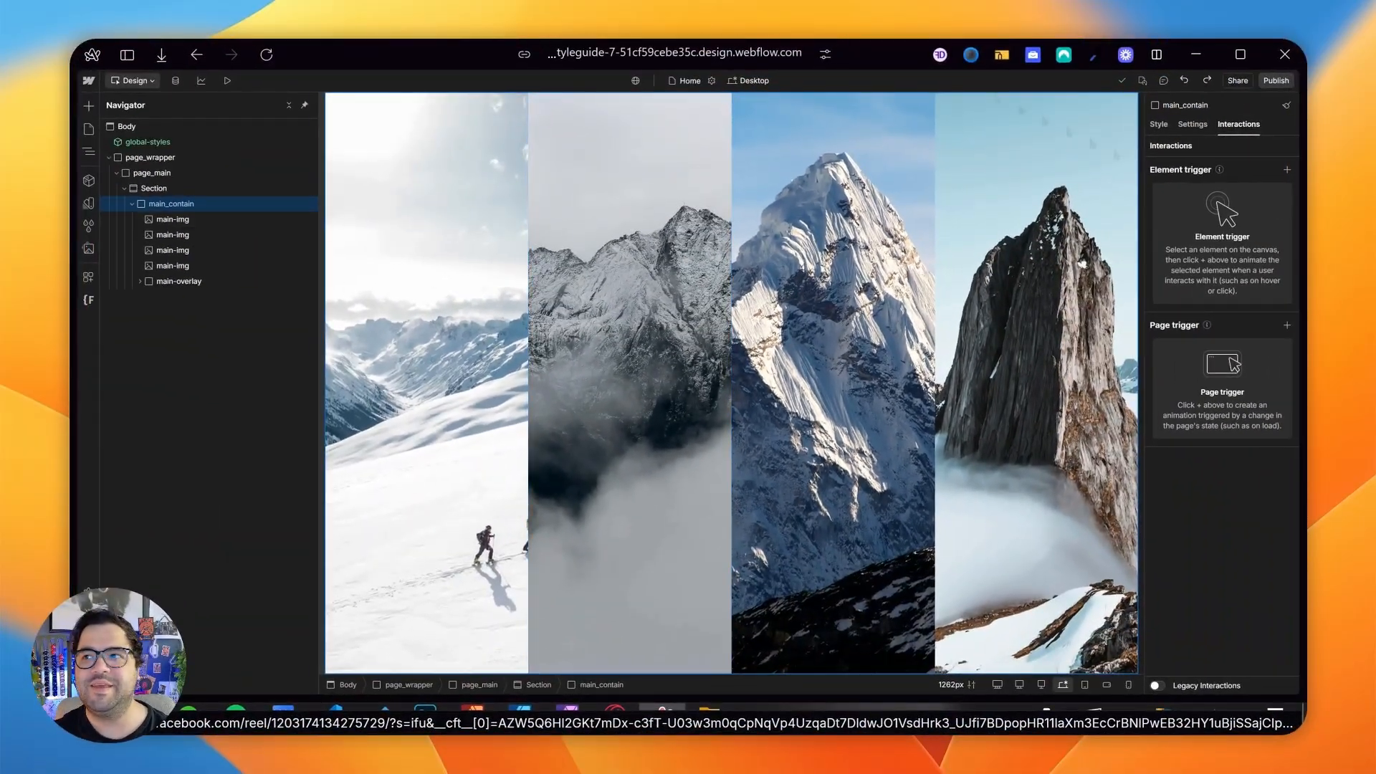
# - Clean up the project's unused interactions and confirm their deletion
pyautogui.click(1287, 105)
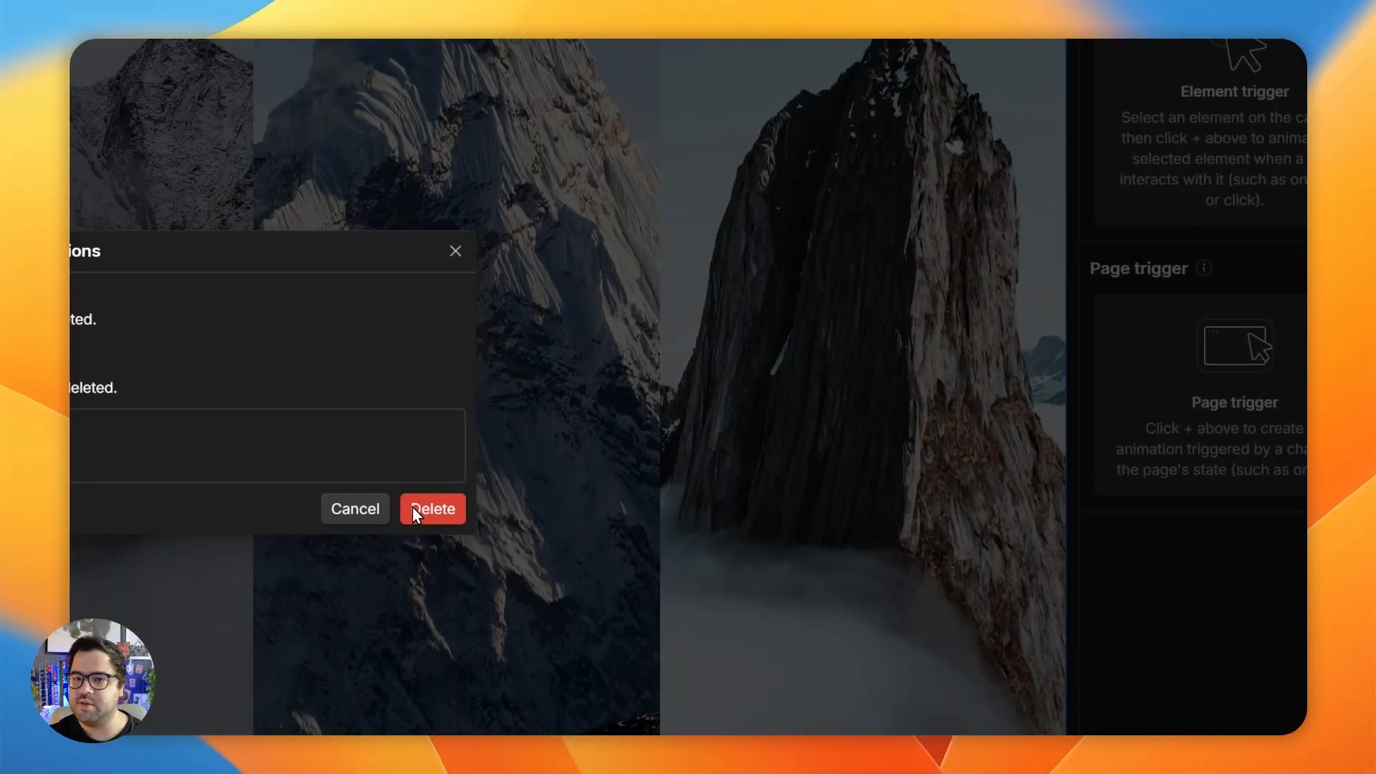
pyautogui.click(825, 448)
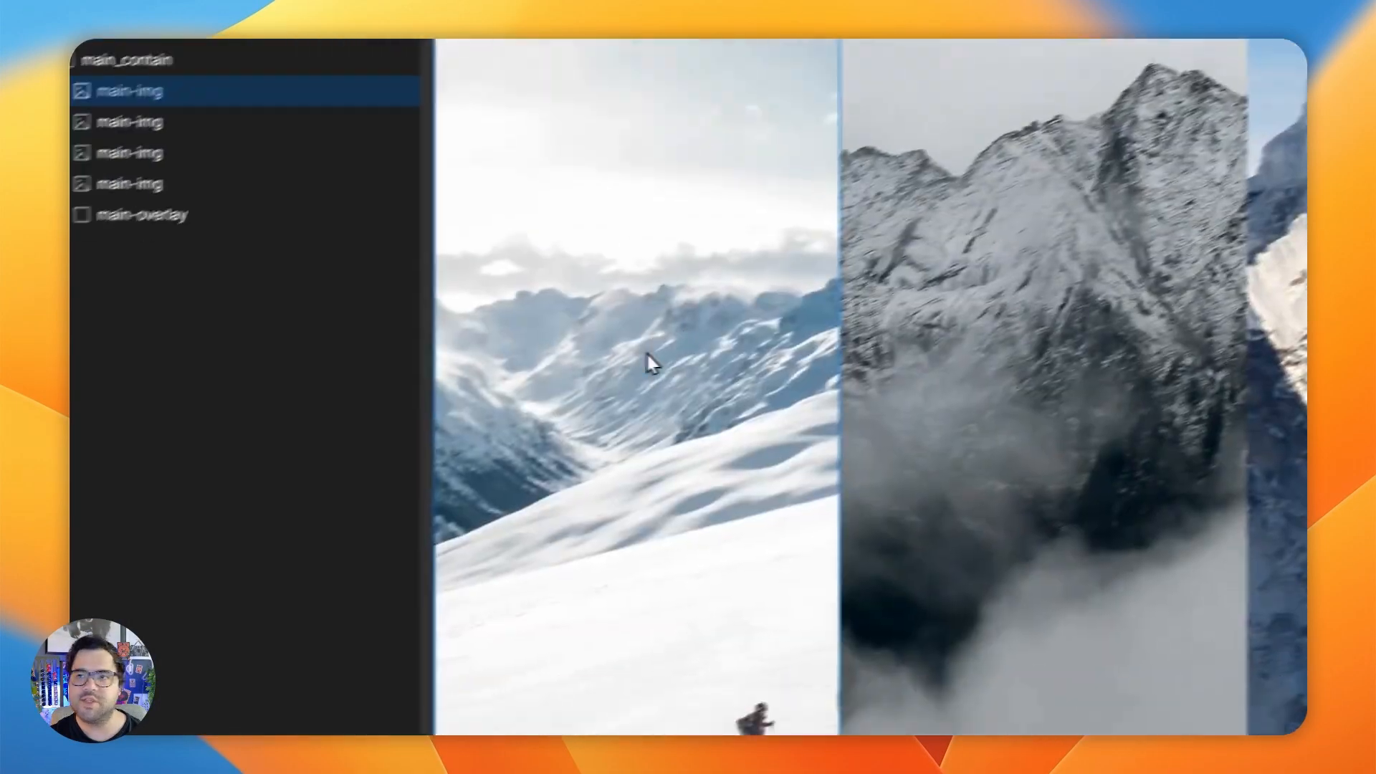
# - Switch to the finished preloader project and play its page-load animation in preview, replaying it to study the motion
pyautogui.moveTo(320, 436)
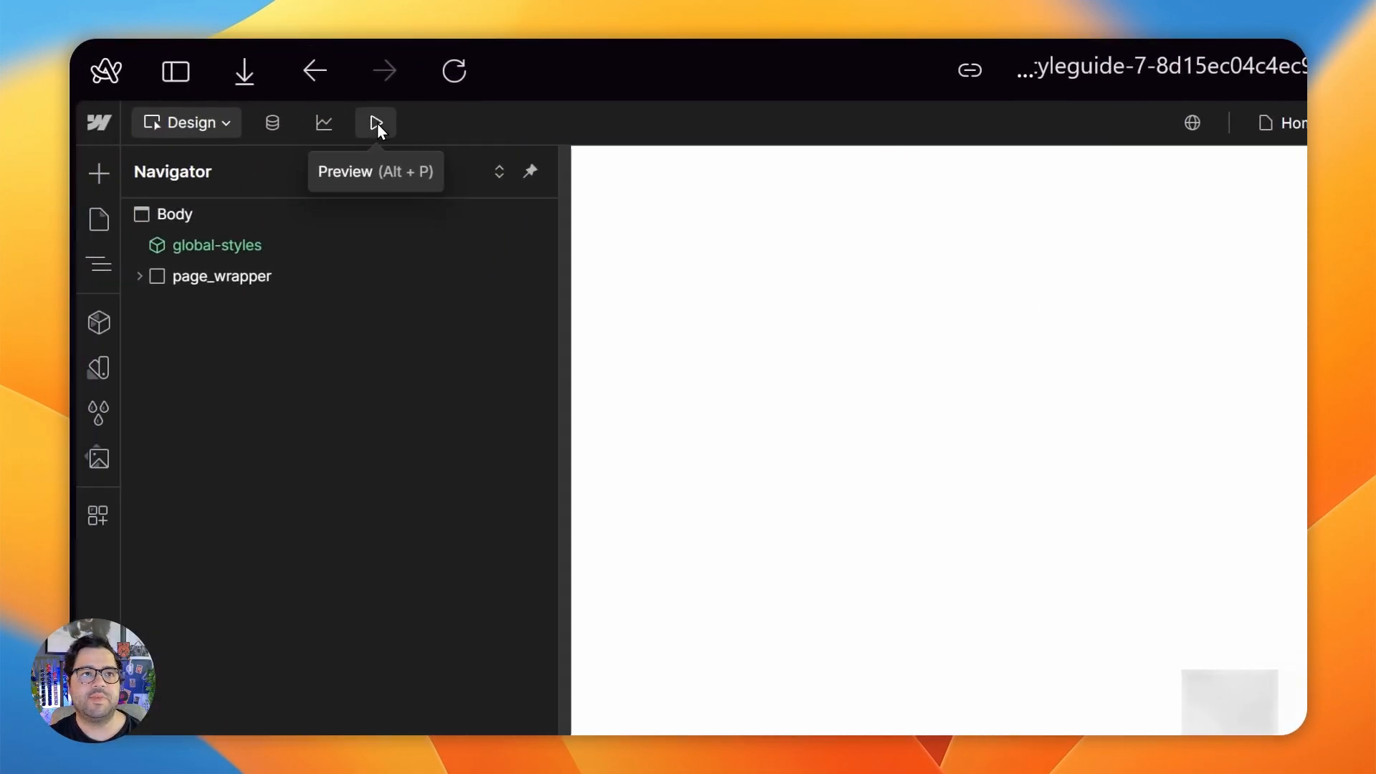
pyautogui.click(372, 123)
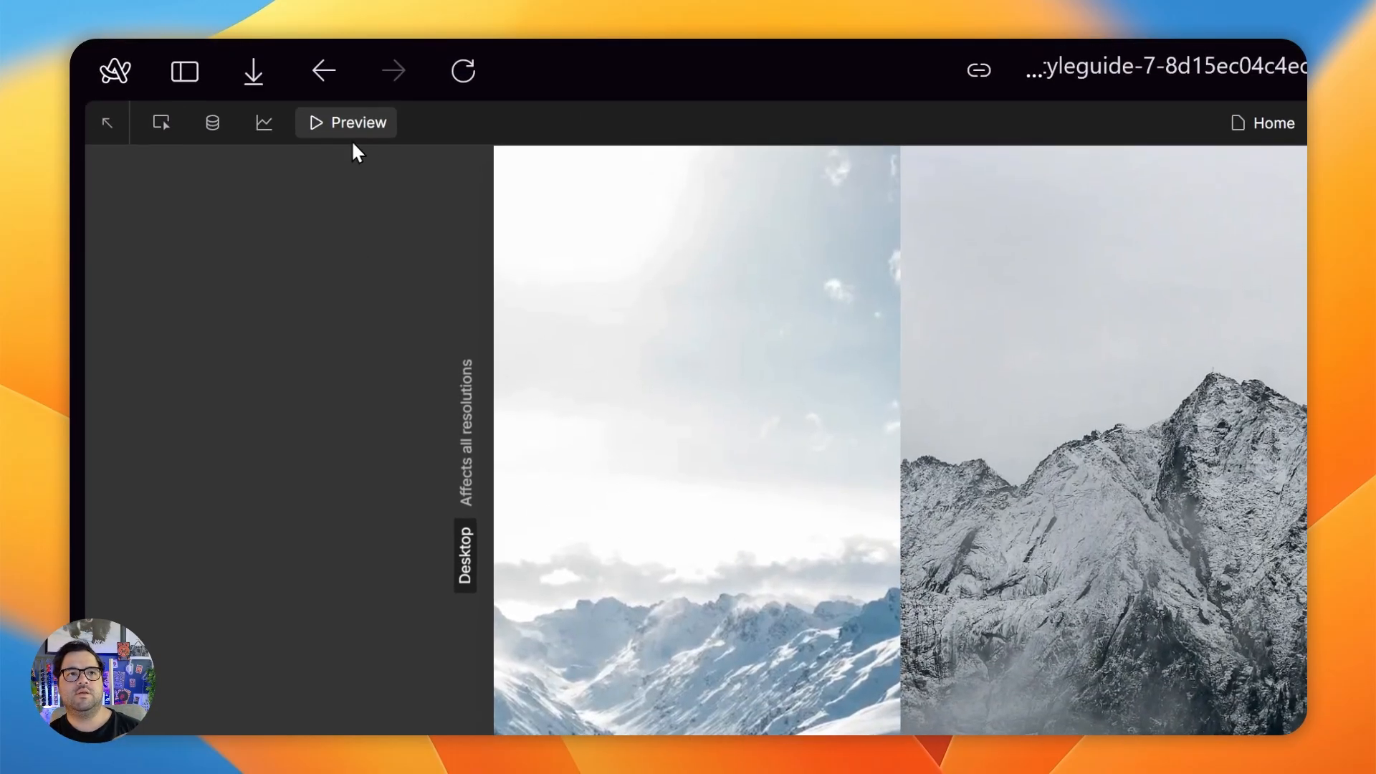
pyautogui.click(348, 43)
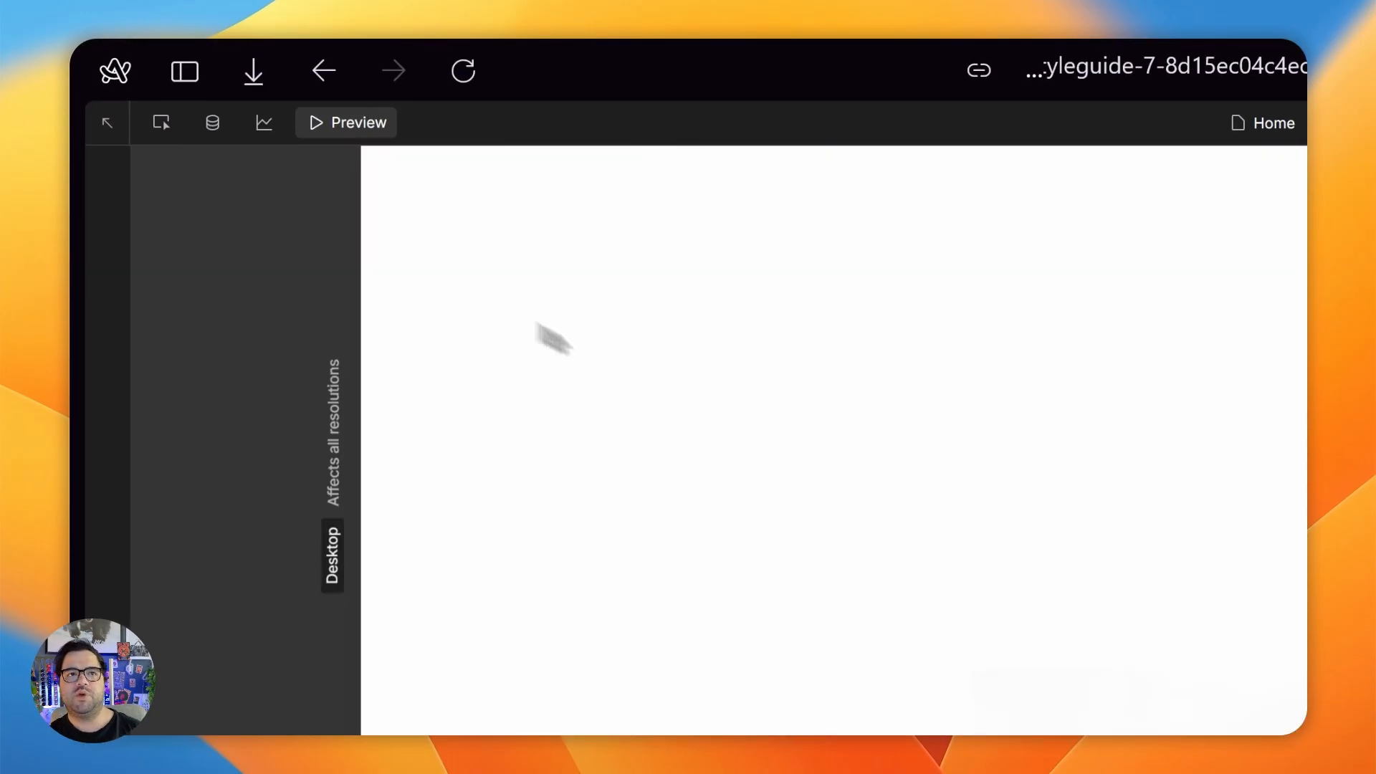
pyautogui.click(388, 121)
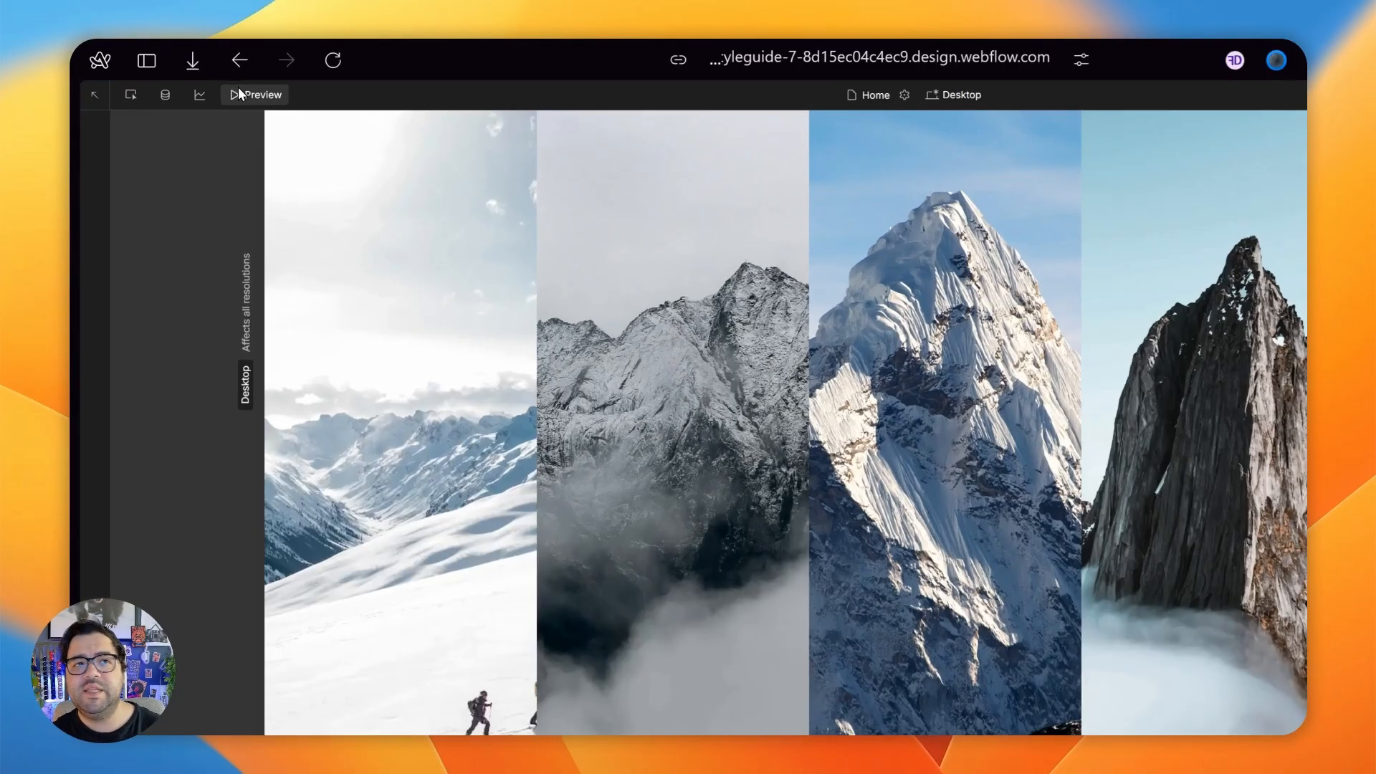
pyautogui.click(194, 81)
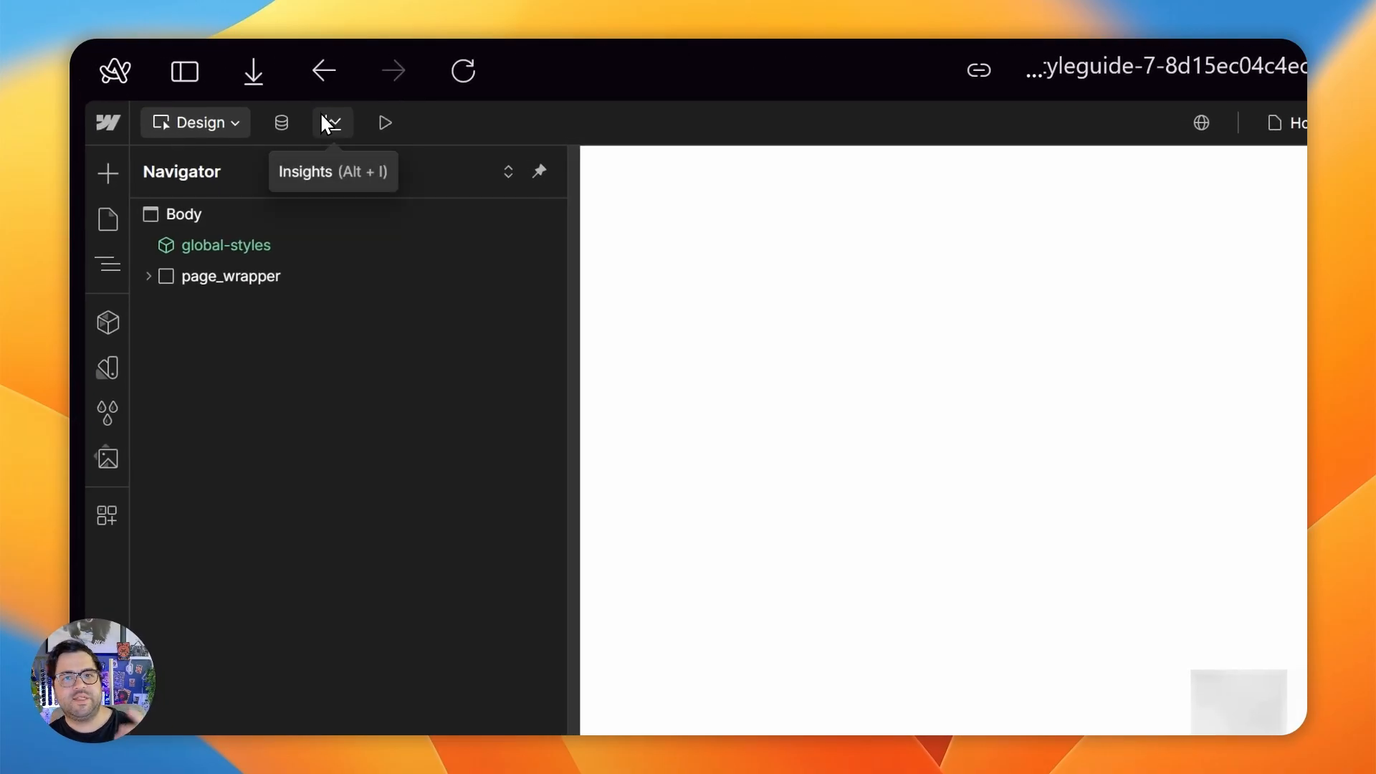
# - Return to the working project without the preloader and clean up its unused style selectors
pyautogui.moveTo(101, 484)
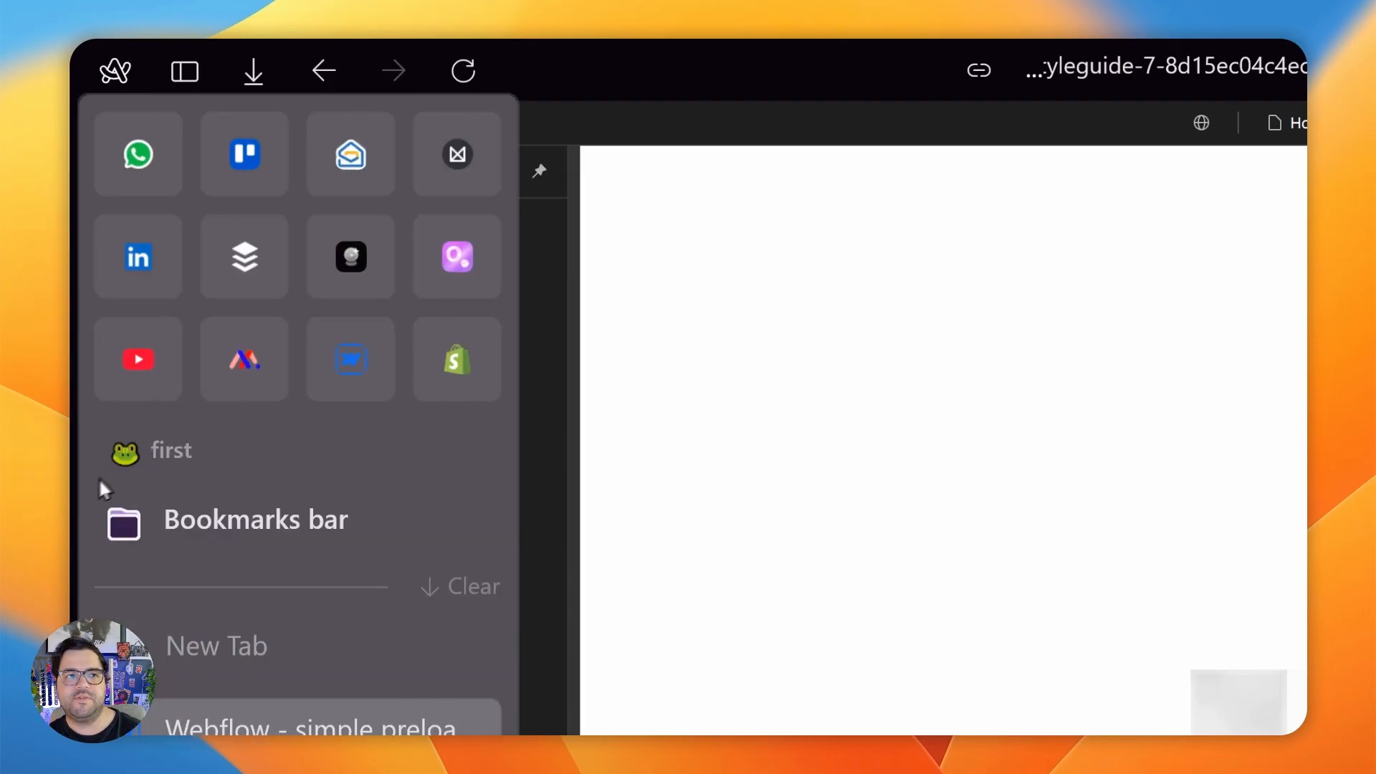
pyautogui.click(339, 376)
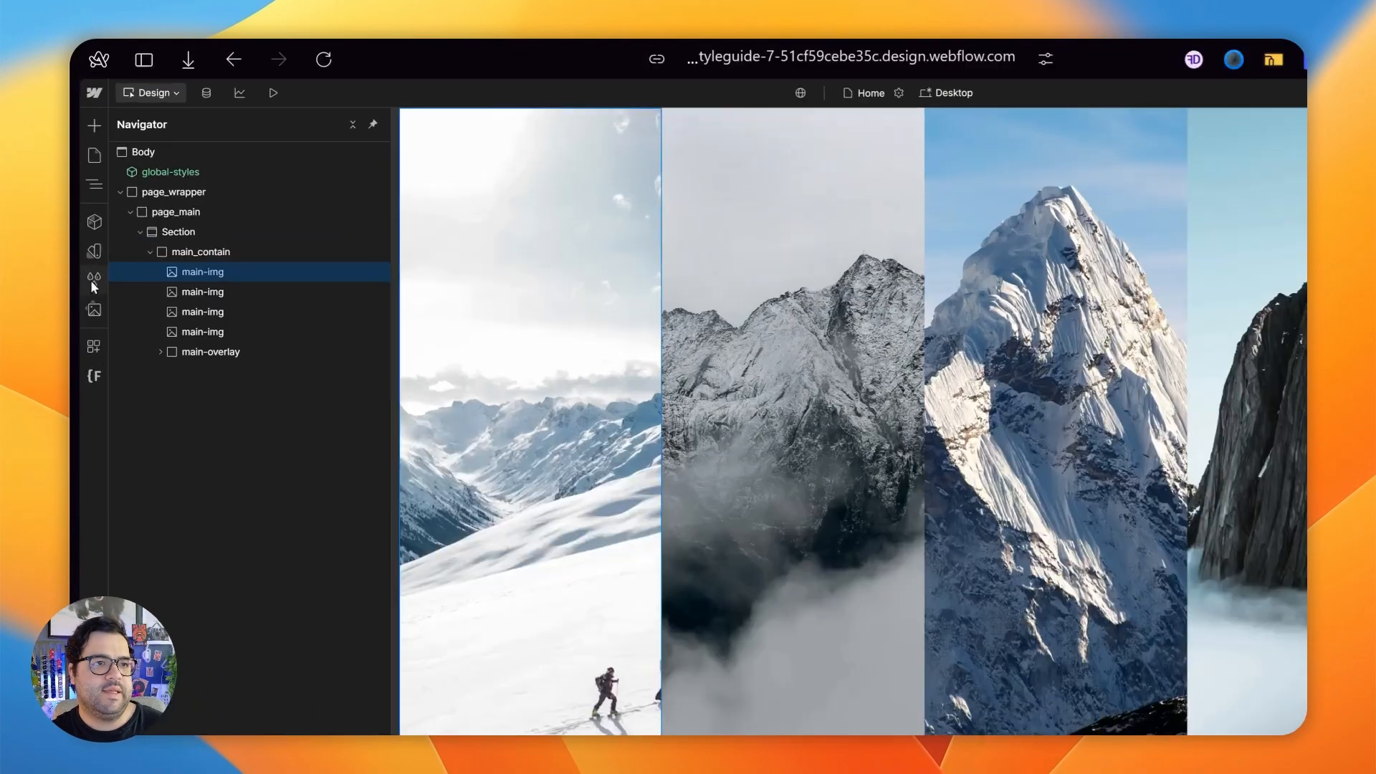
pyautogui.click(88, 225)
pyautogui.click(248, 105)
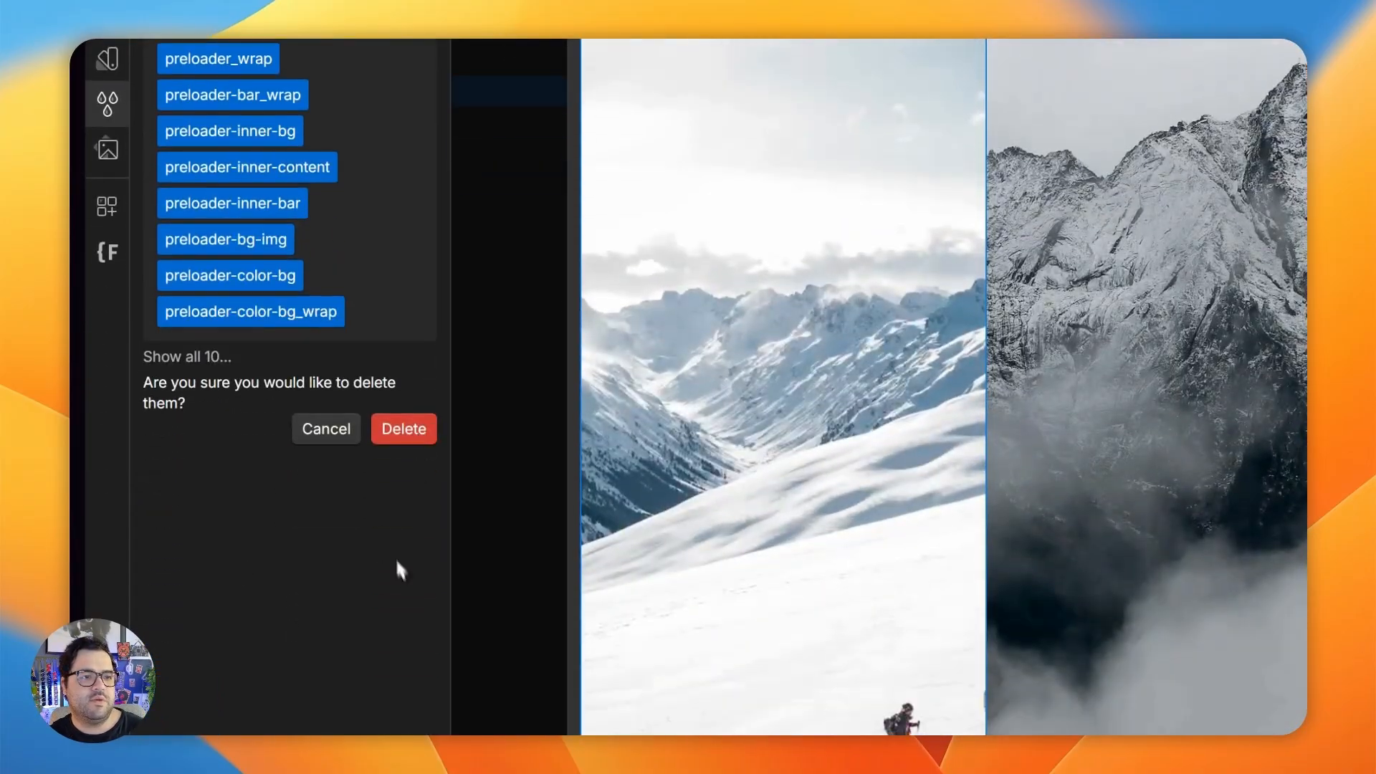
pyautogui.click(403, 543)
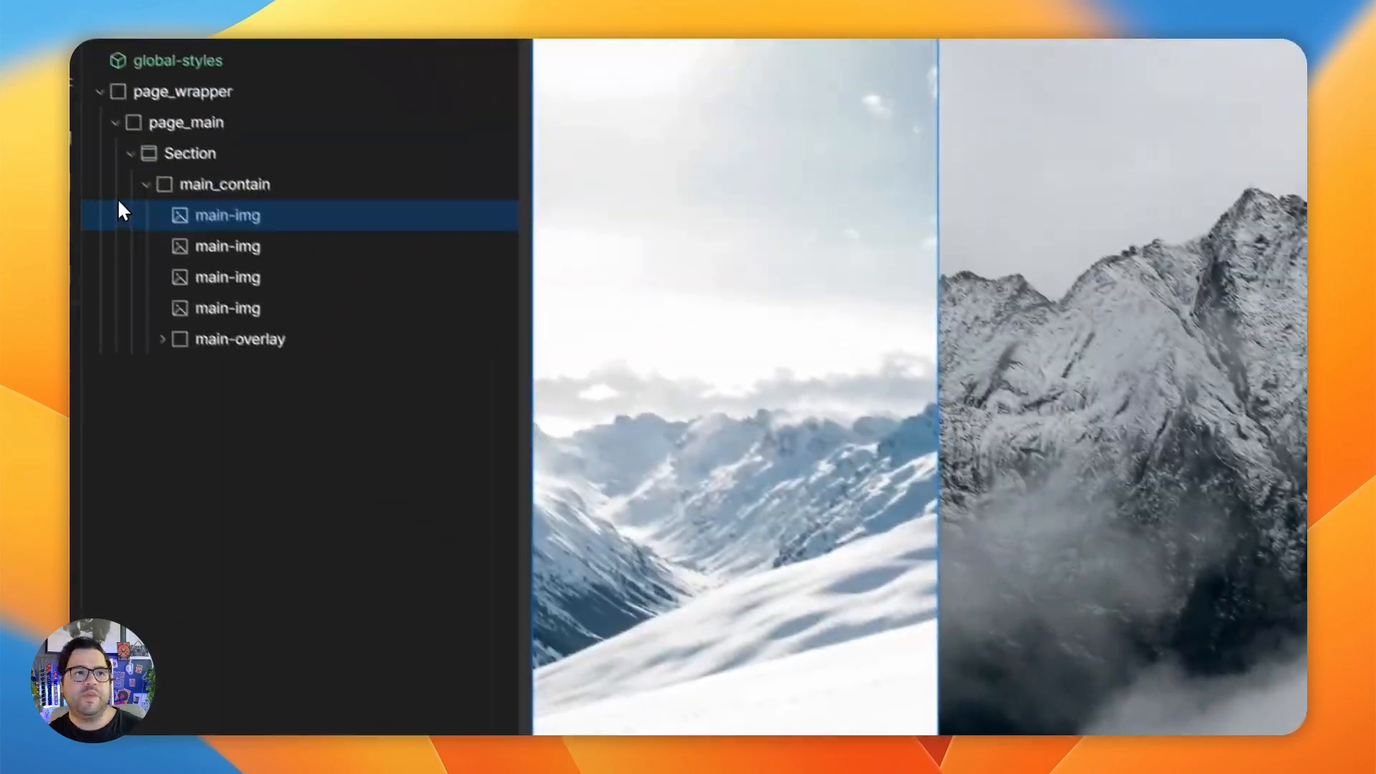
# - Add a Div Block inside page_main, directly after the collapsed Section
pyautogui.click(251, 185)
pyautogui.click(146, 185)
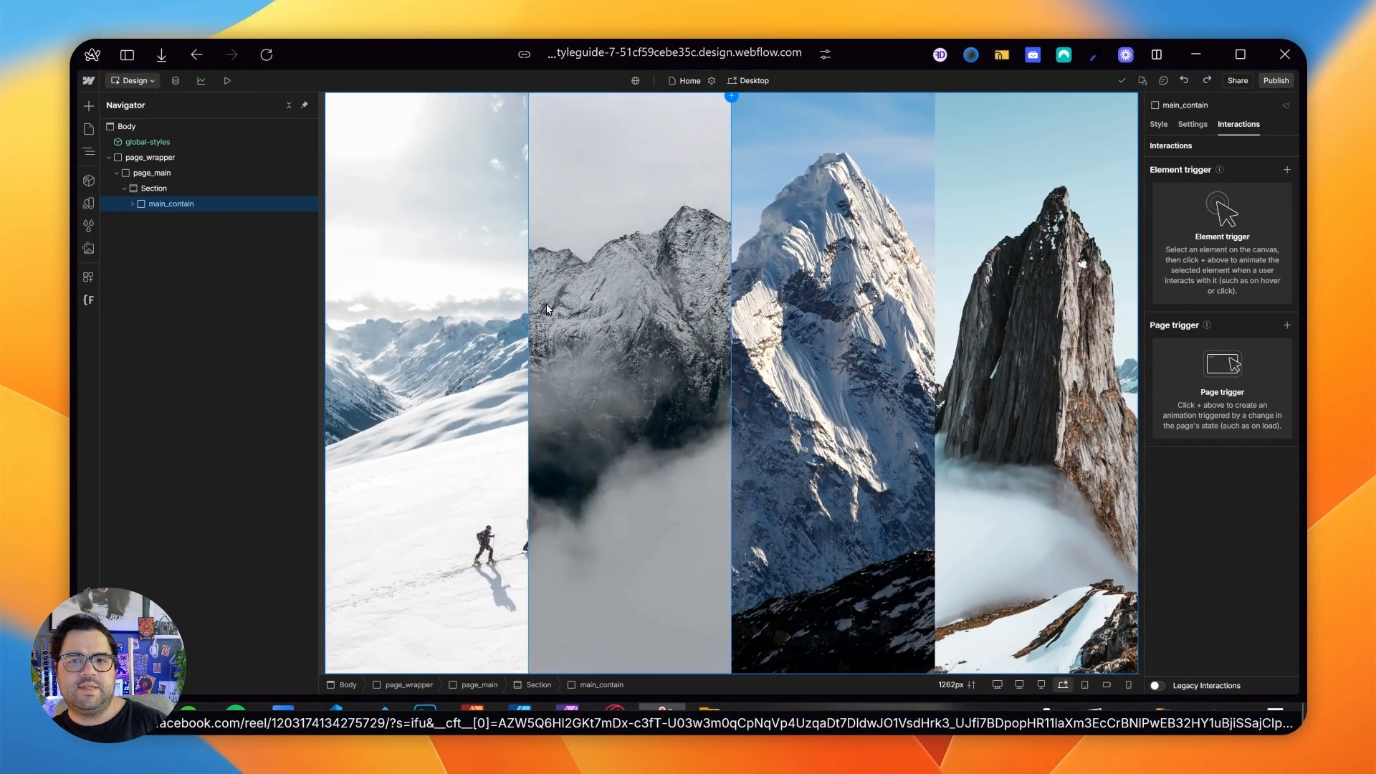
pyautogui.click(161, 177)
pyautogui.click(124, 189)
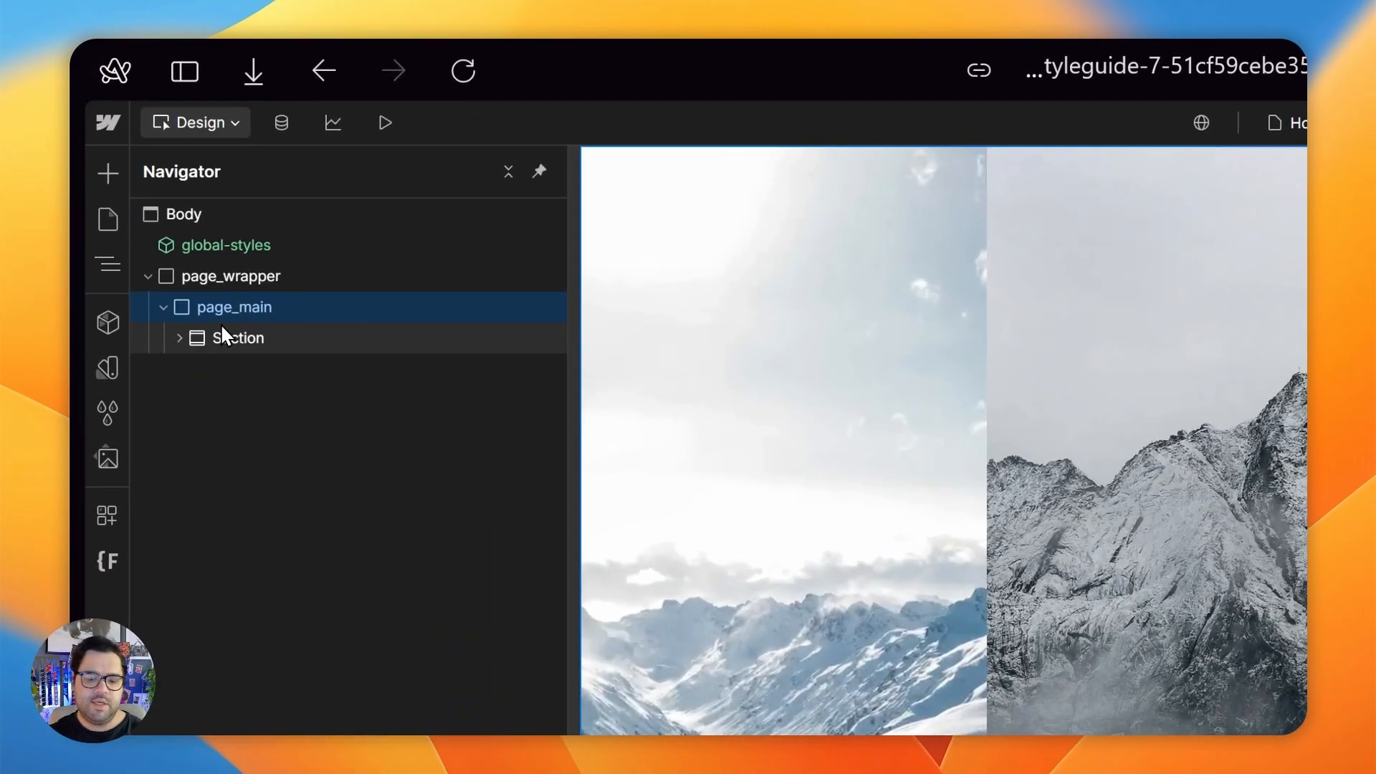
pyautogui.hotkey('ctrl', 'e')
pyautogui.write('div')
pyautogui.press('Return')
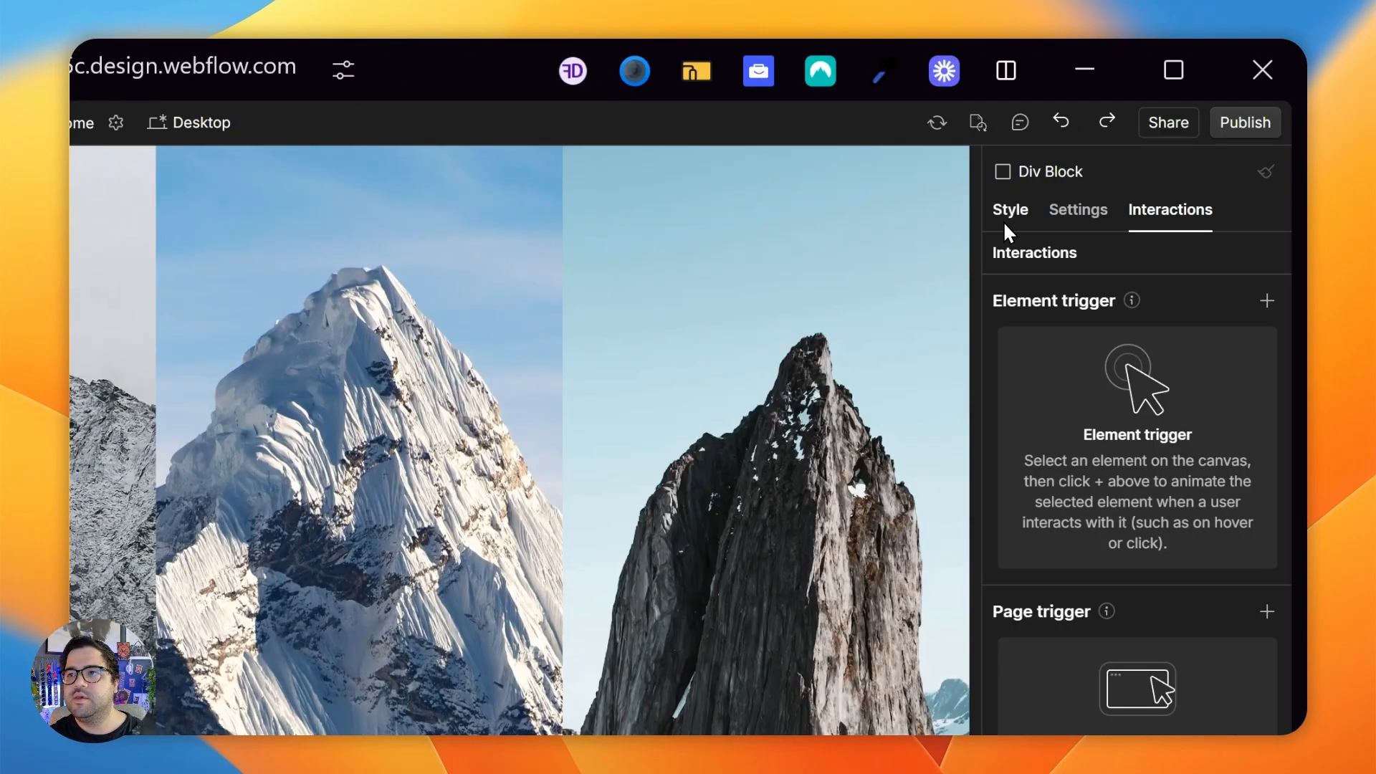
# - Give the new Div Block the class preloader_contain
pyautogui.click(1006, 213)
pyautogui.click(1104, 286)
pyautogui.write('preloade')
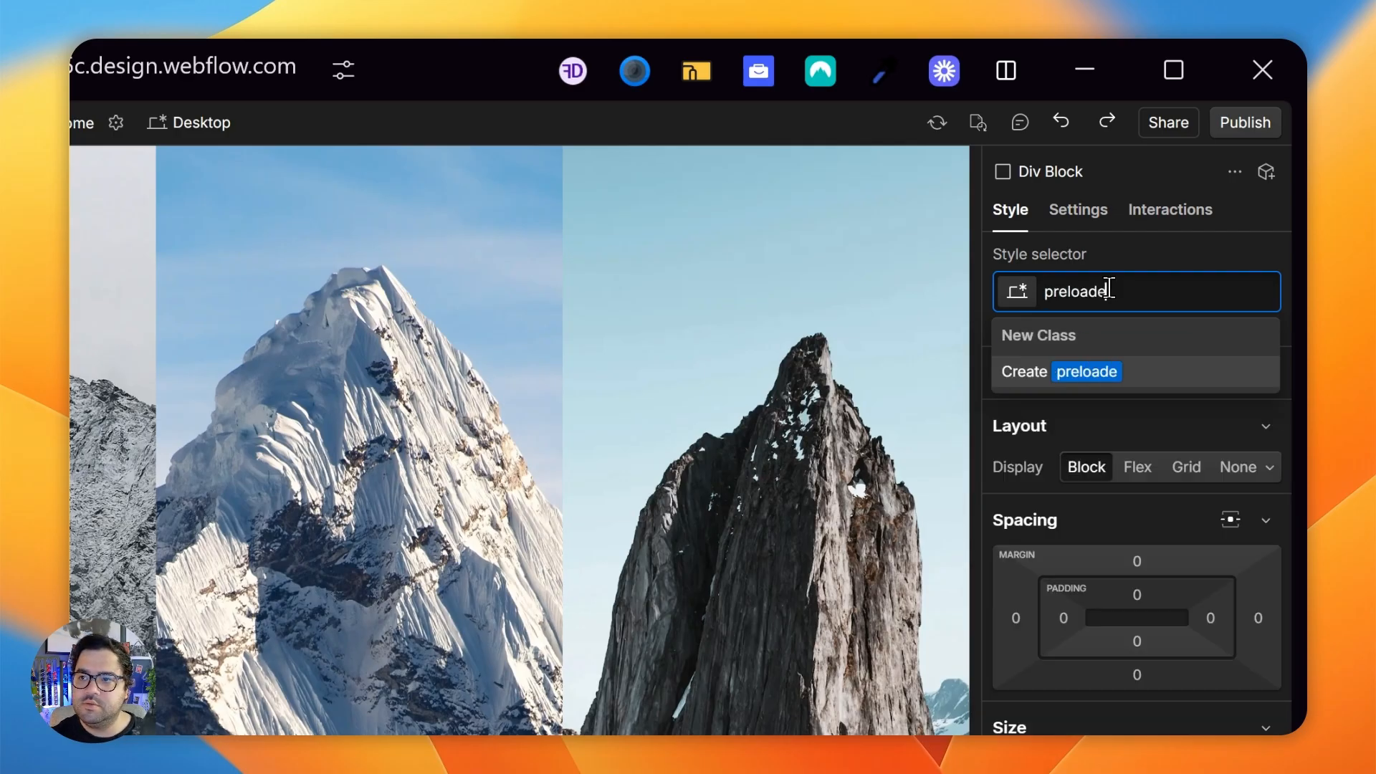
pyautogui.write('r_contain')
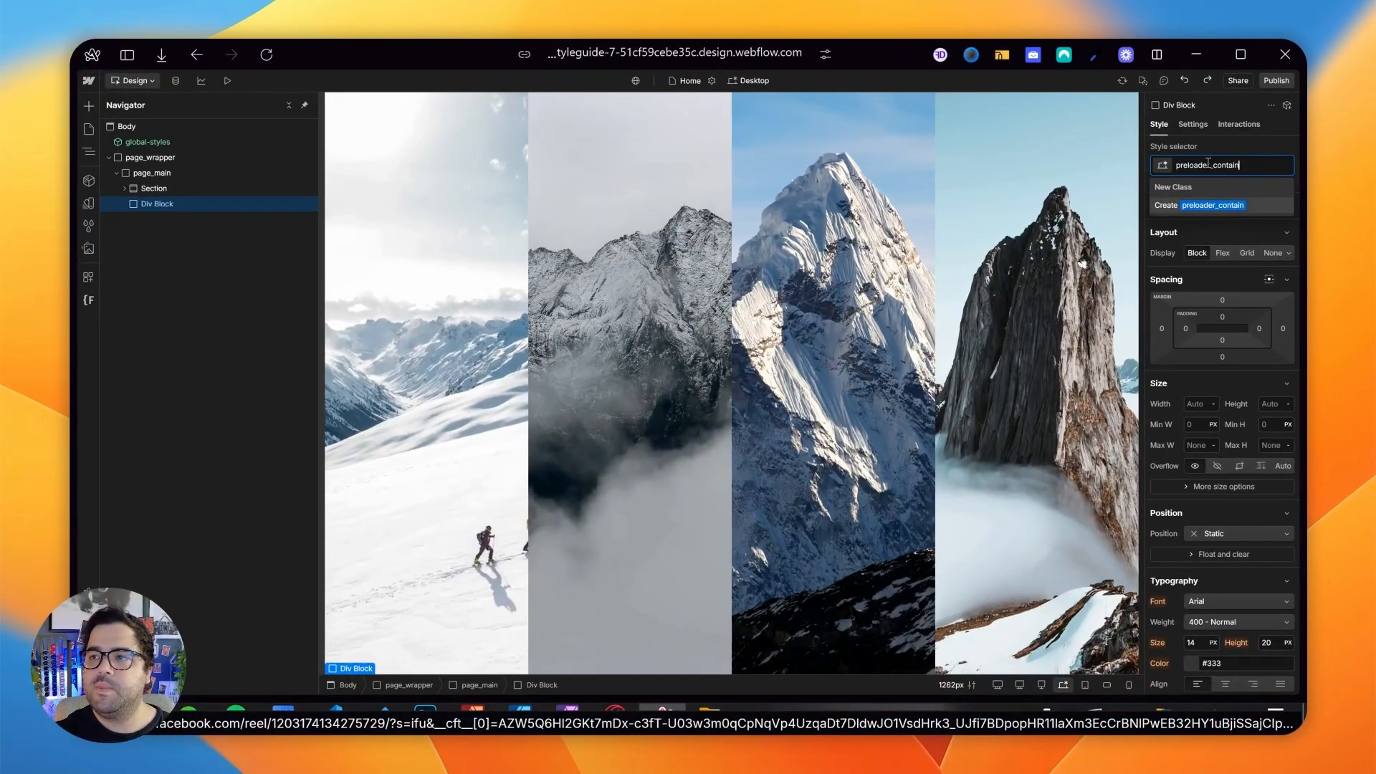
pyautogui.press('Return')
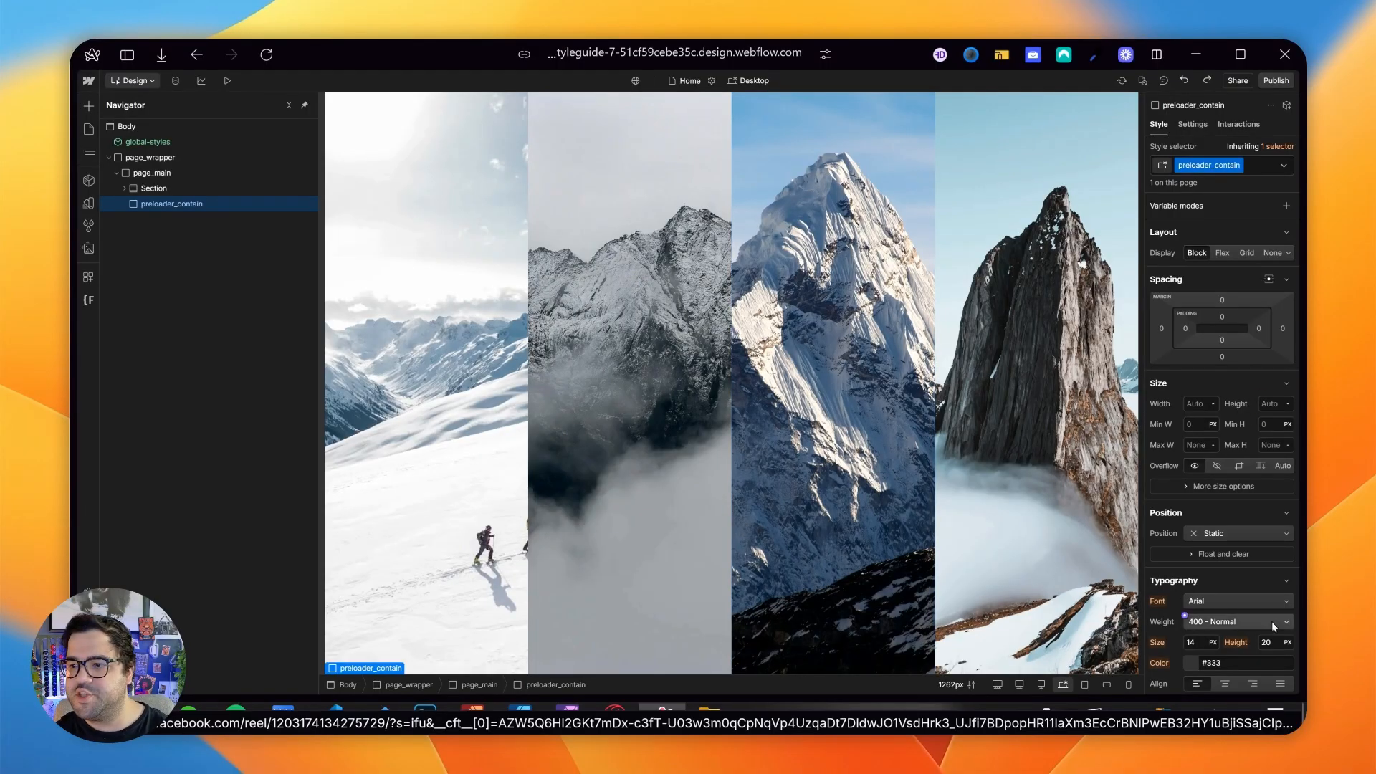
# - Style preloader_contain with fixed position, a height of 100 svh and a z-index of 3
pyautogui.click(1224, 537)
pyautogui.click(1217, 584)
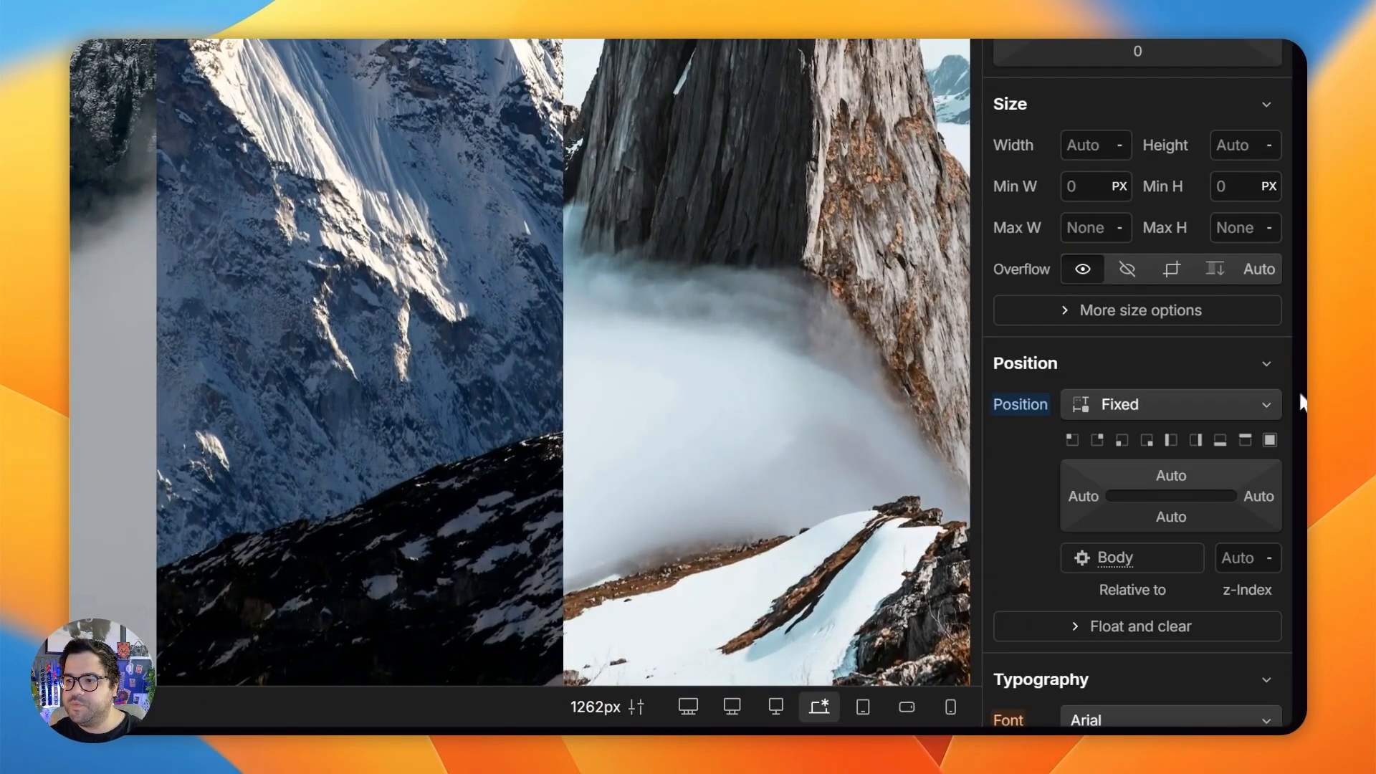
pyautogui.scroll(6, 1233, 469)
pyautogui.click(1251, 560)
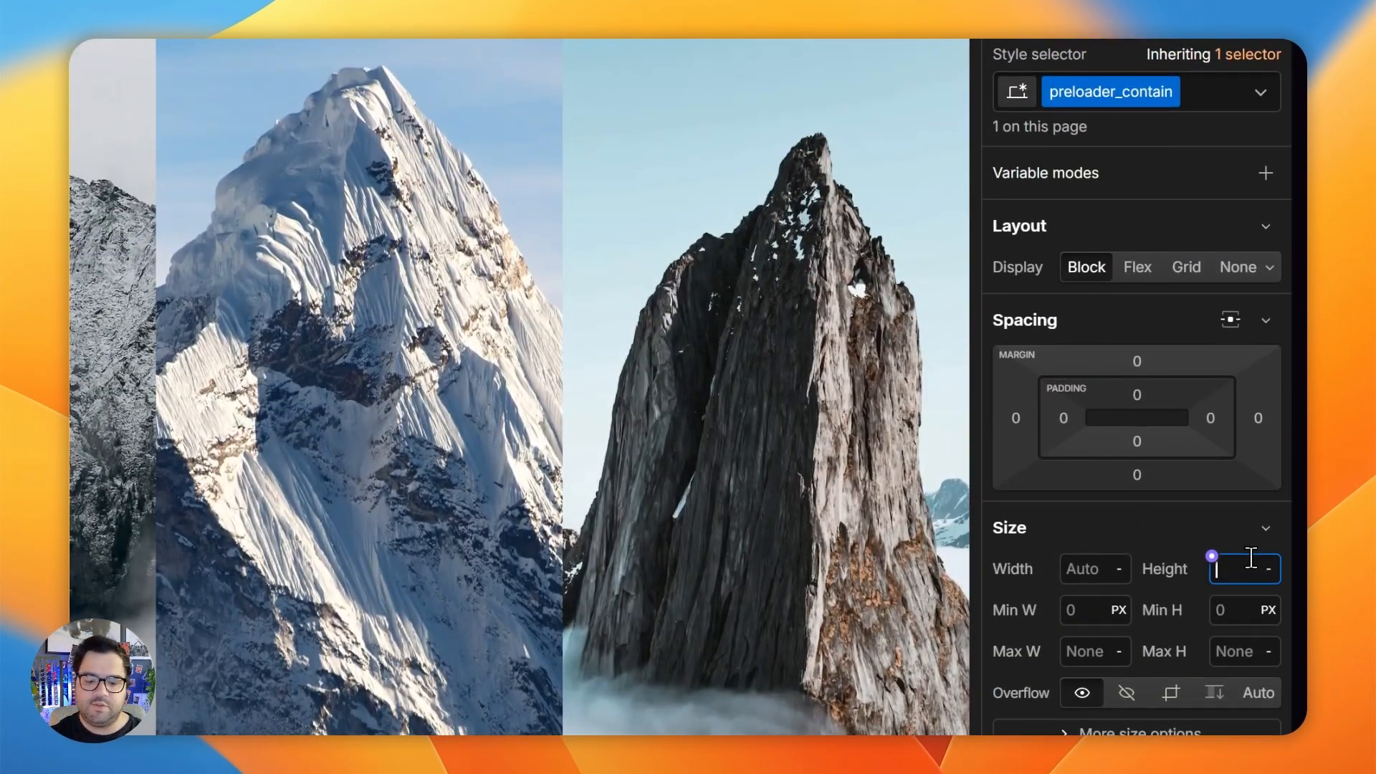
pyautogui.scroll(-6, 1251, 558)
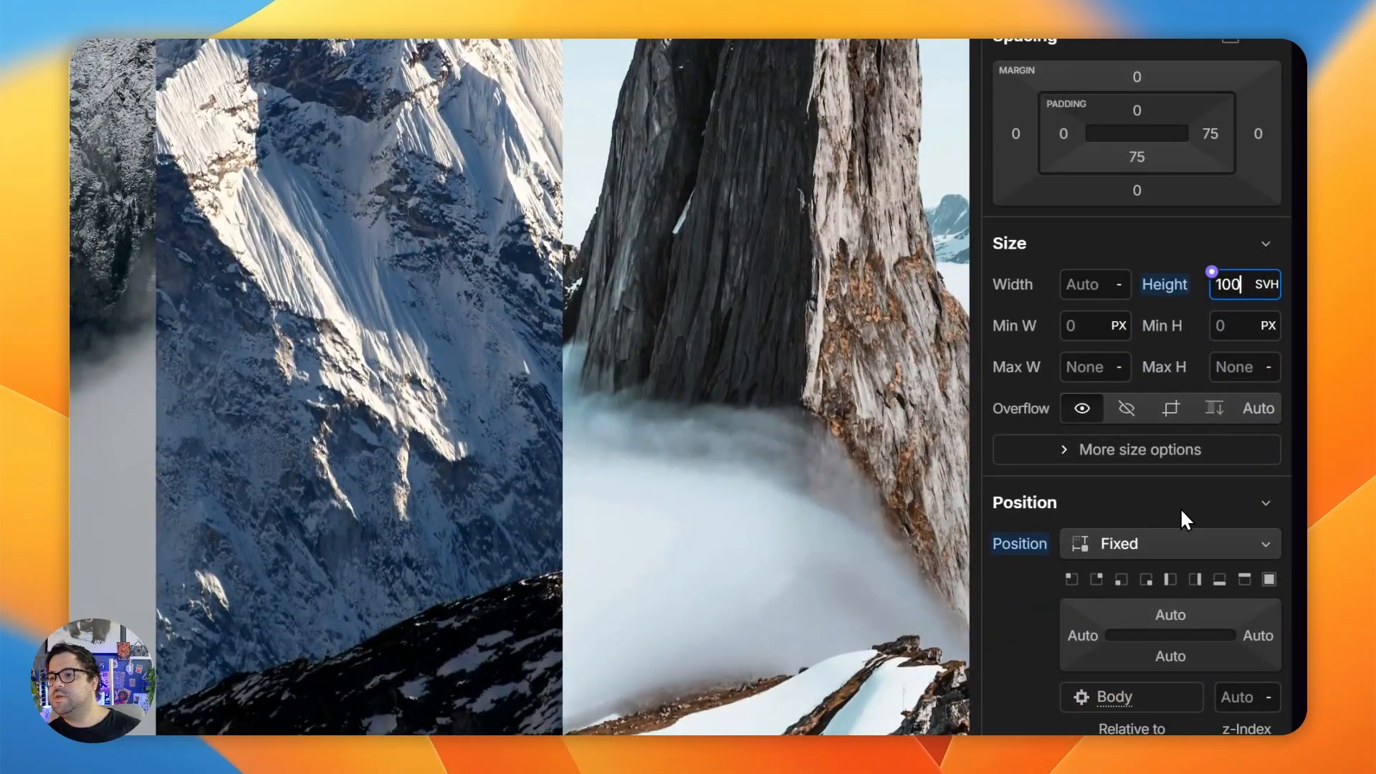
pyautogui.scroll(3, 1264, 558)
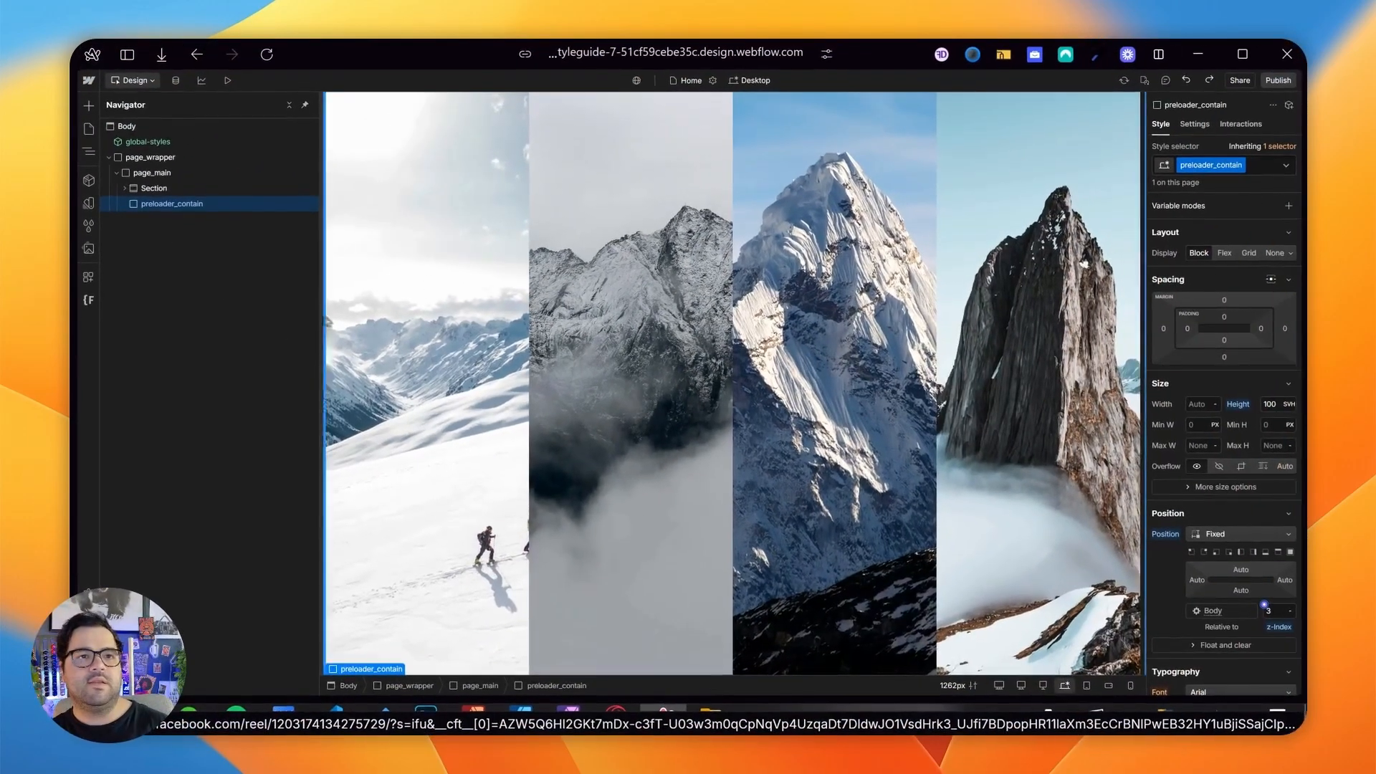
pyautogui.click(130, 190)
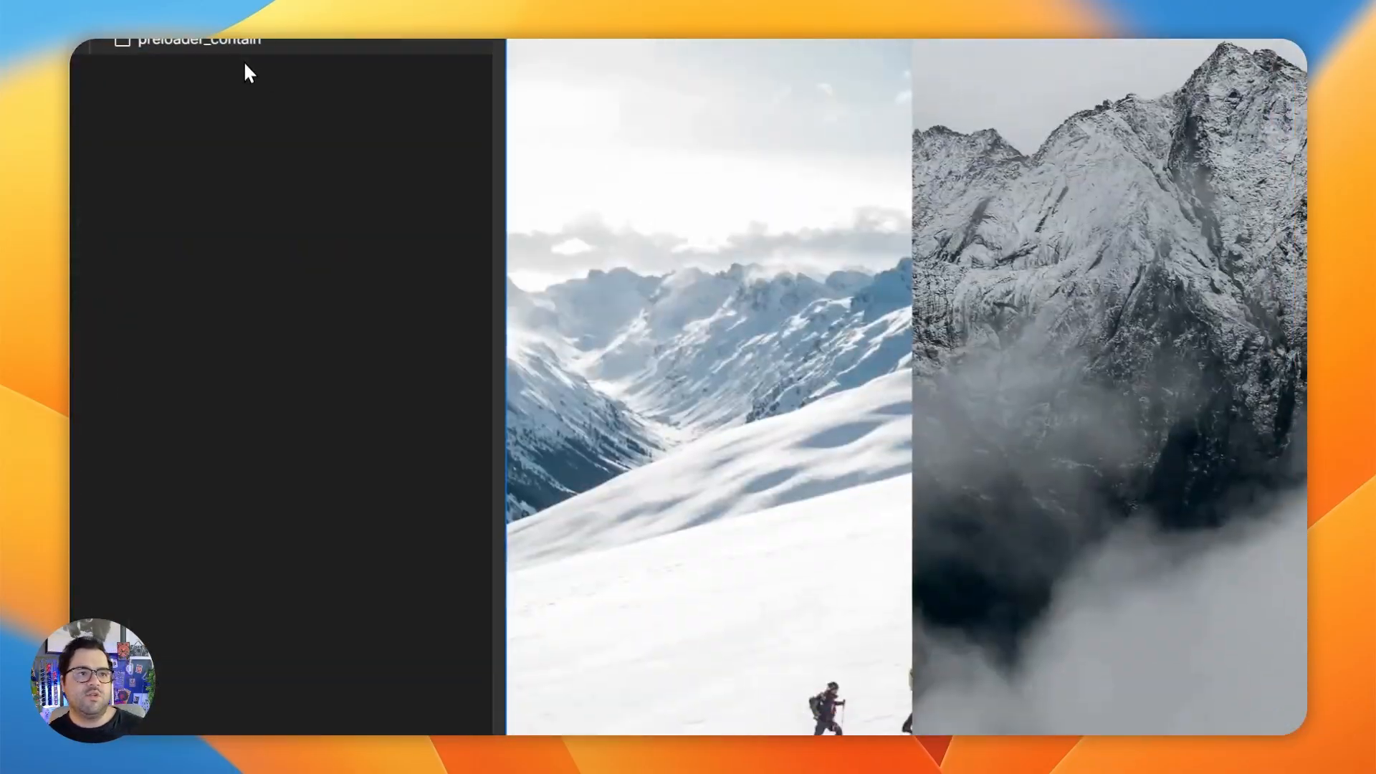
pyautogui.click(287, 190)
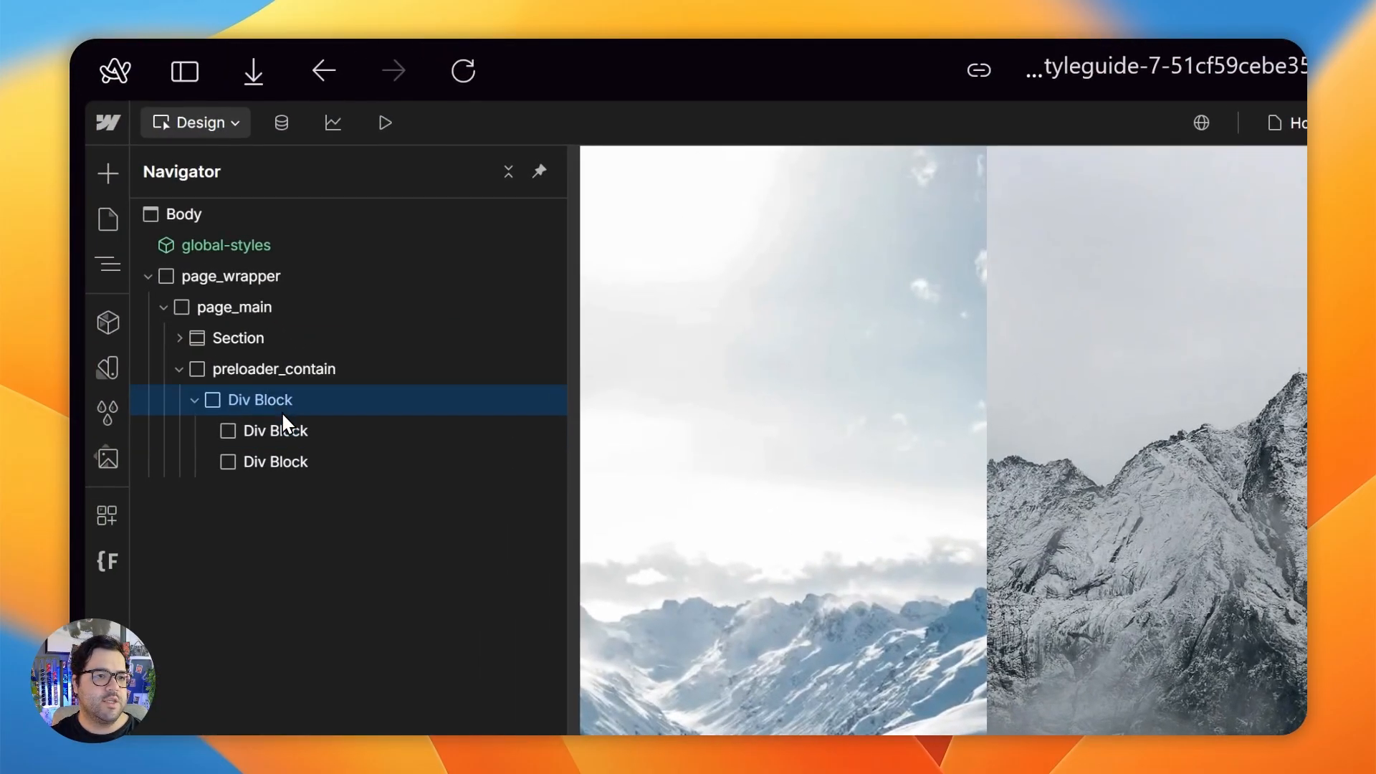
pyautogui.press('Delete')
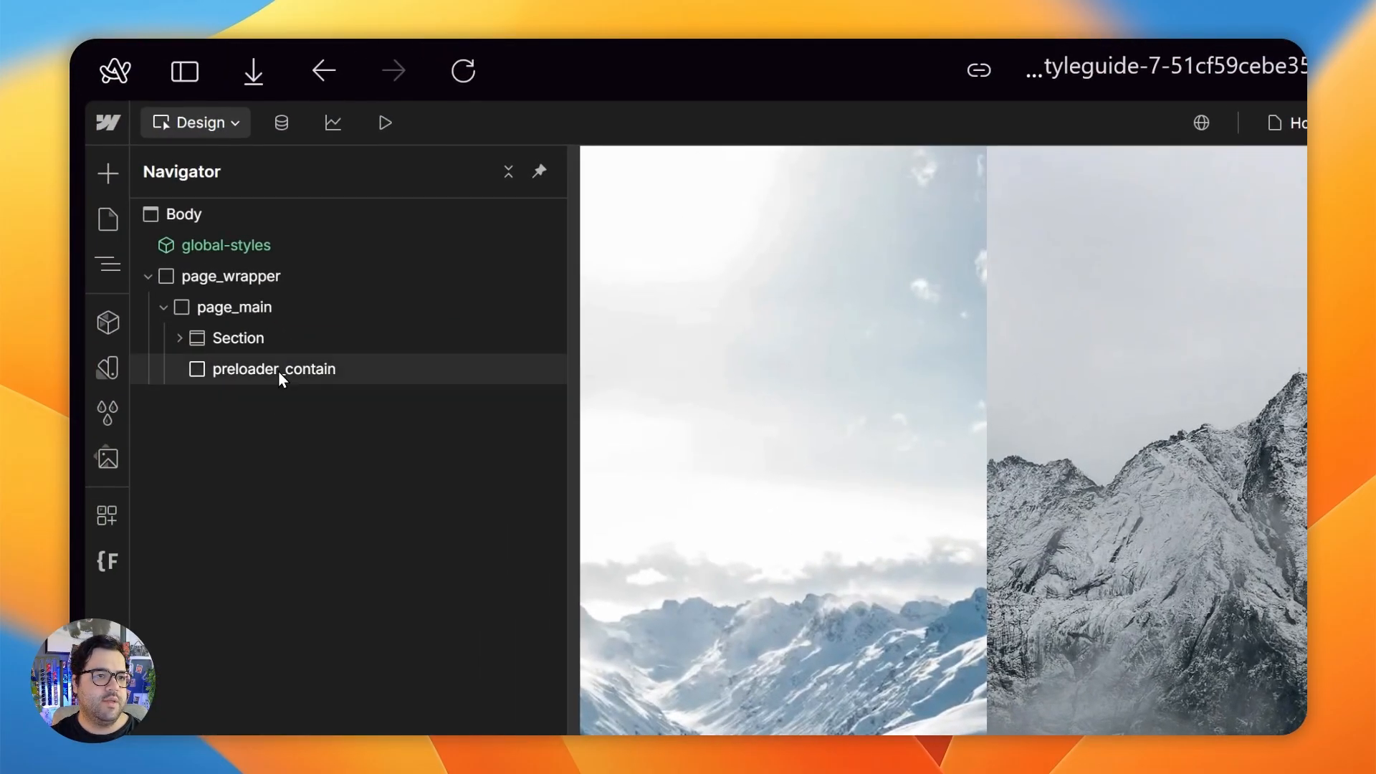
# - Add a Div Block inside preloader_contain and duplicate it twice to get three sibling blocks
pyautogui.press('super+k')
pyautogui.write('div')
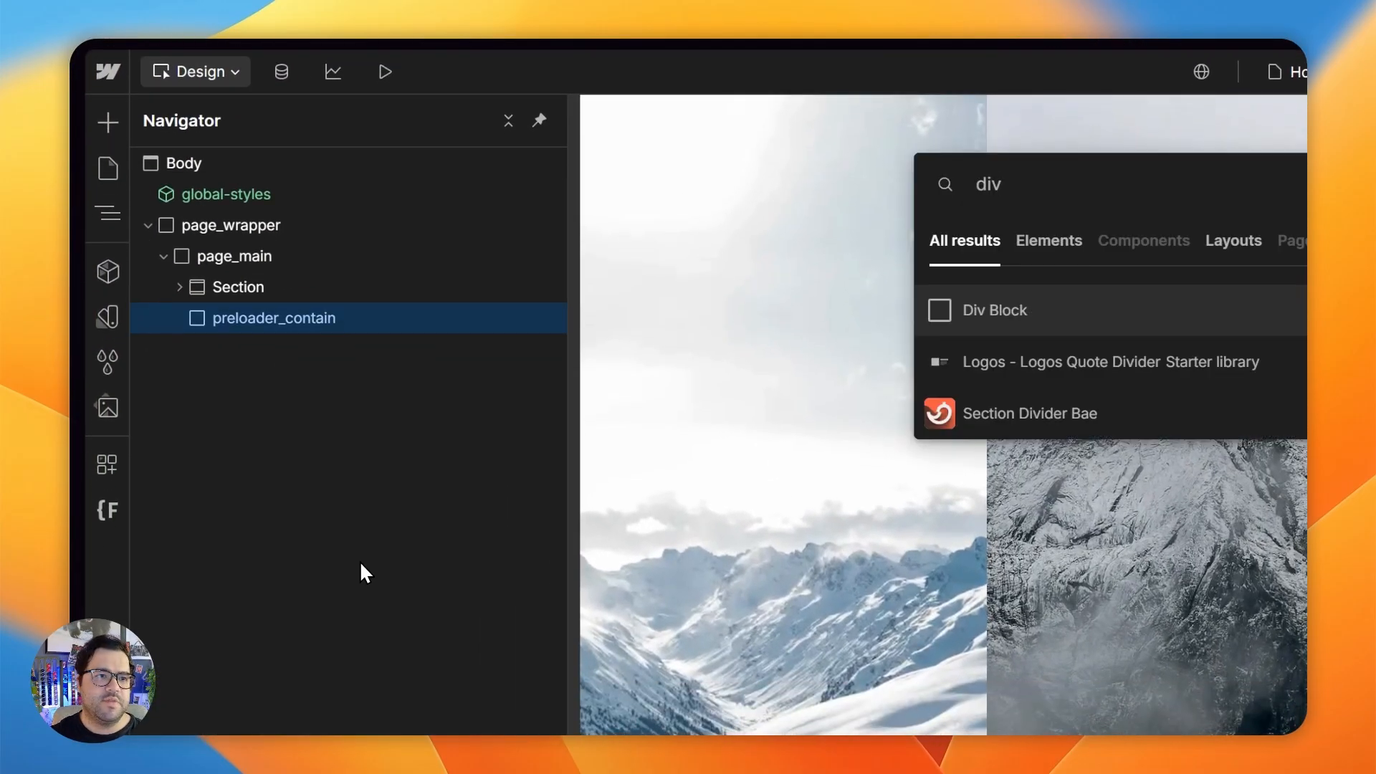
pyautogui.press('Return')
pyautogui.press('super+d')
pyautogui.press('super+d')
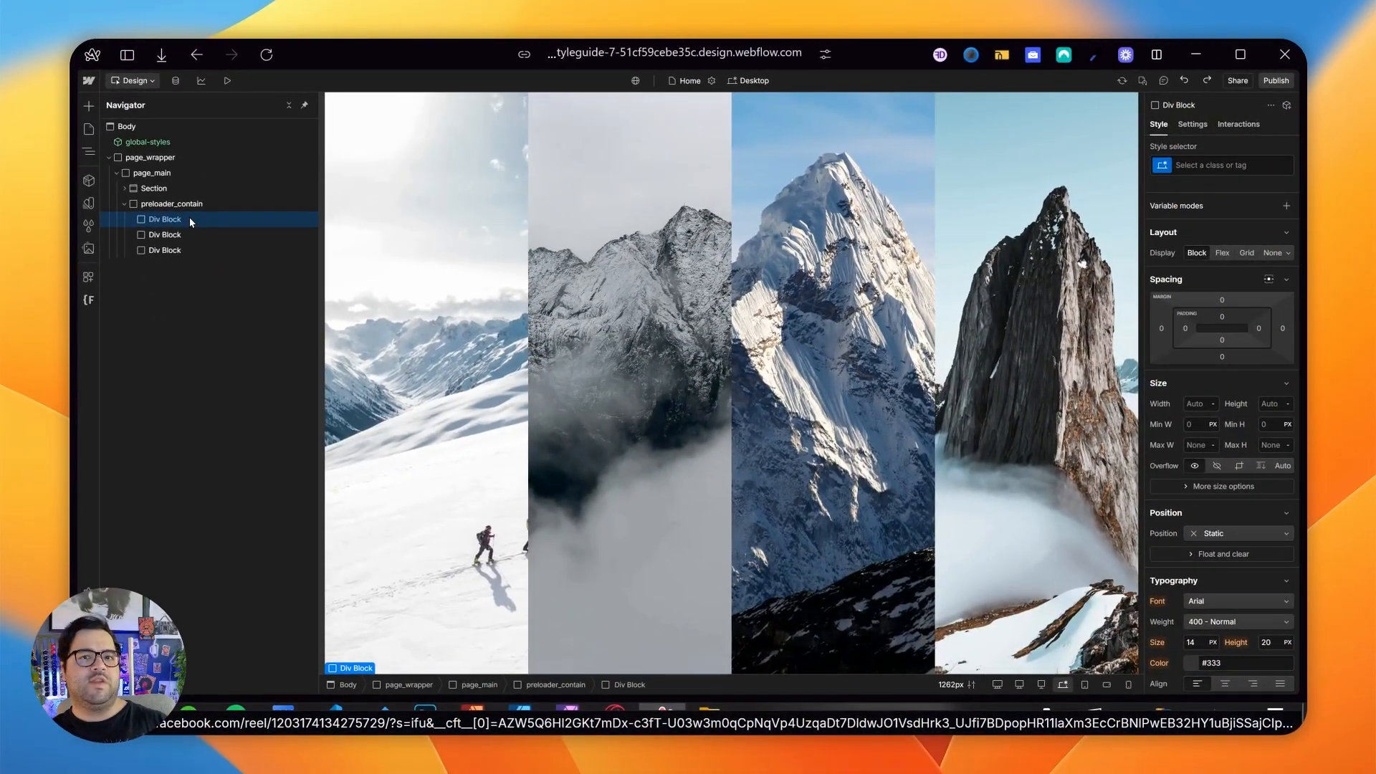
# - Switch to the finished preloader project and replay its animation in preview to compare its layers
pyautogui.moveTo(76, 358)
pyautogui.click(159, 387)
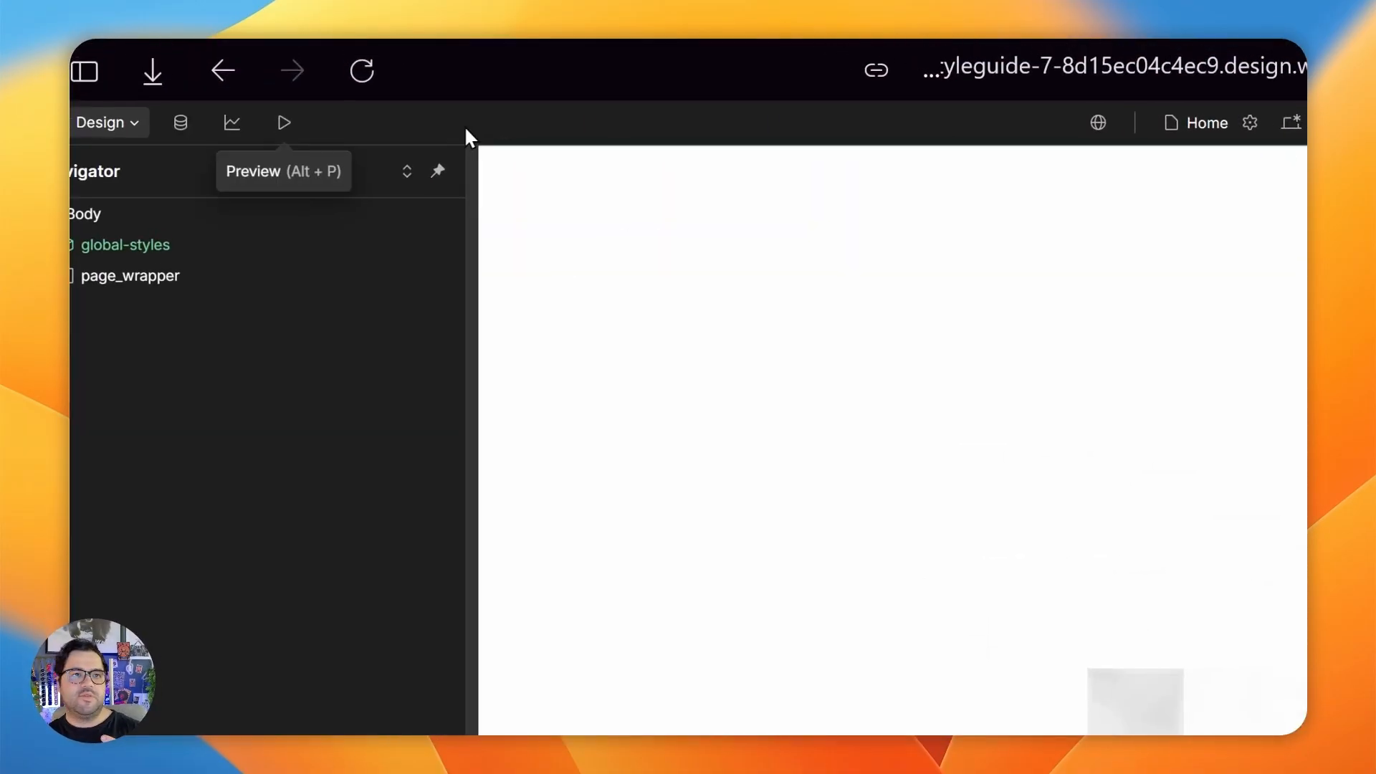
pyautogui.click(285, 123)
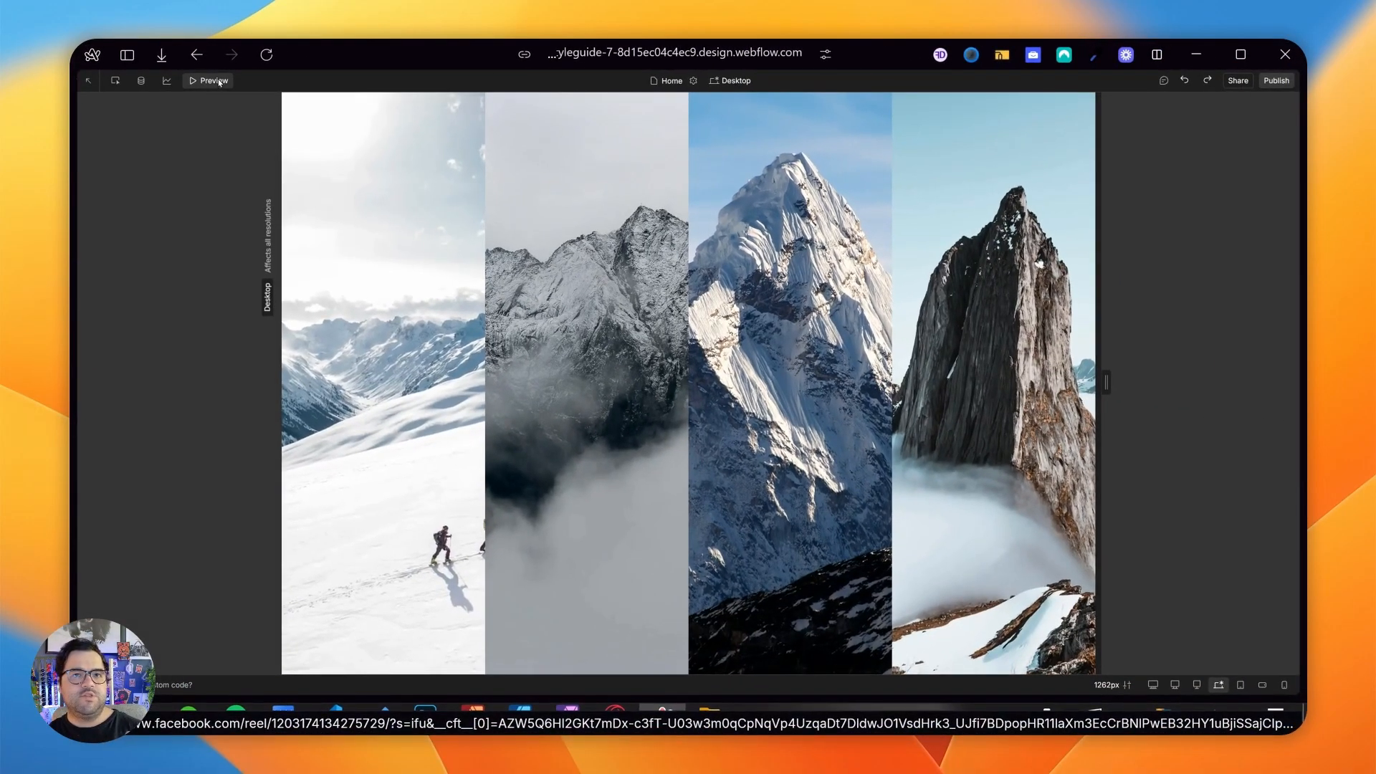
pyautogui.click(218, 82)
pyautogui.click(133, 105)
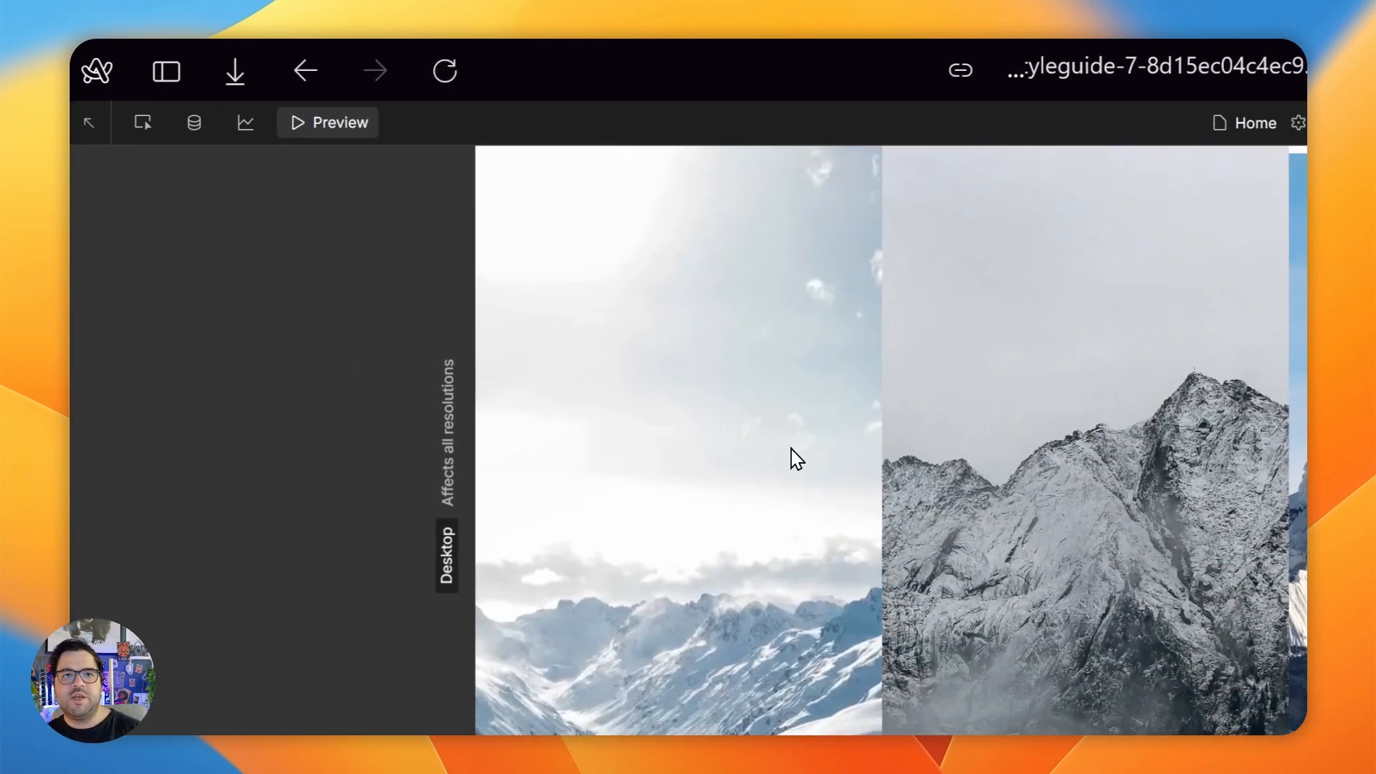
pyautogui.click(350, 127)
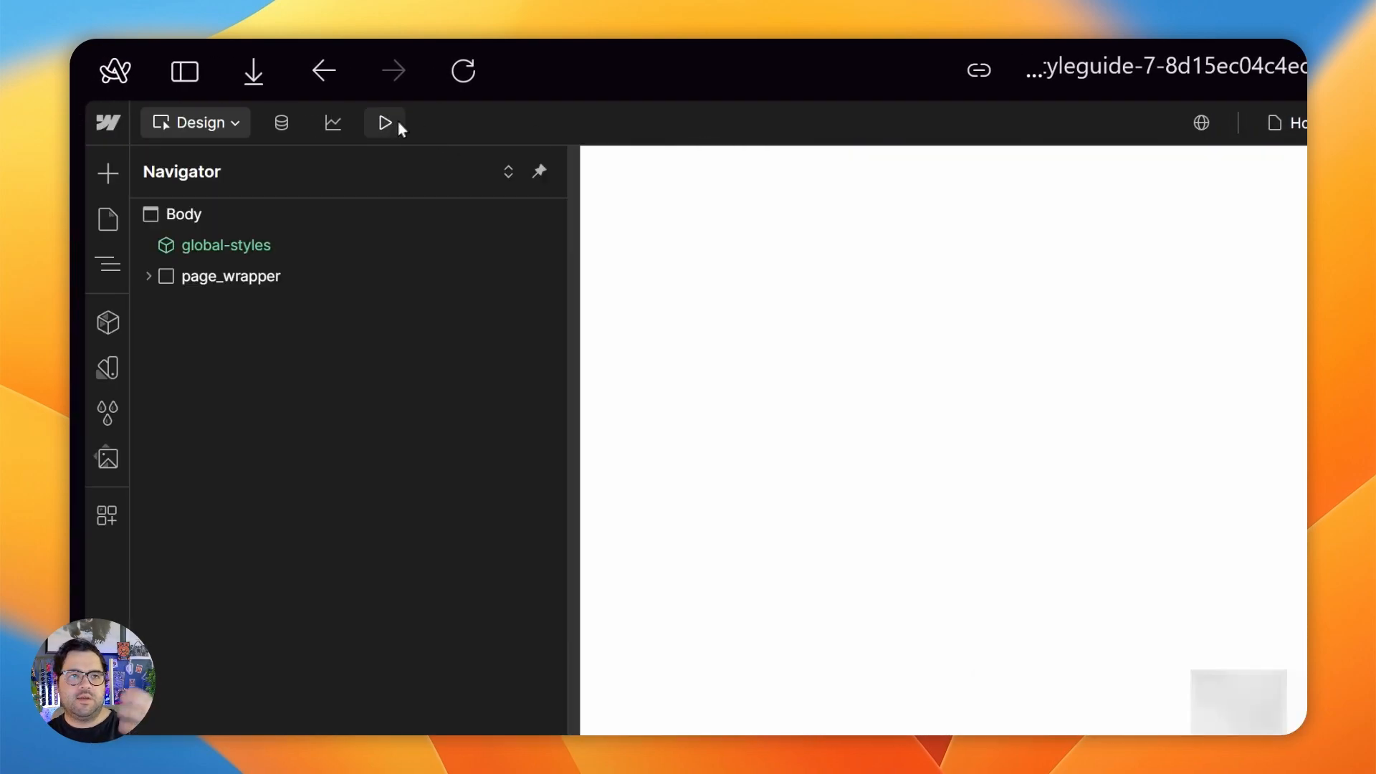
# - Replay the finished preloader's animation twice in preview
pyautogui.click(387, 124)
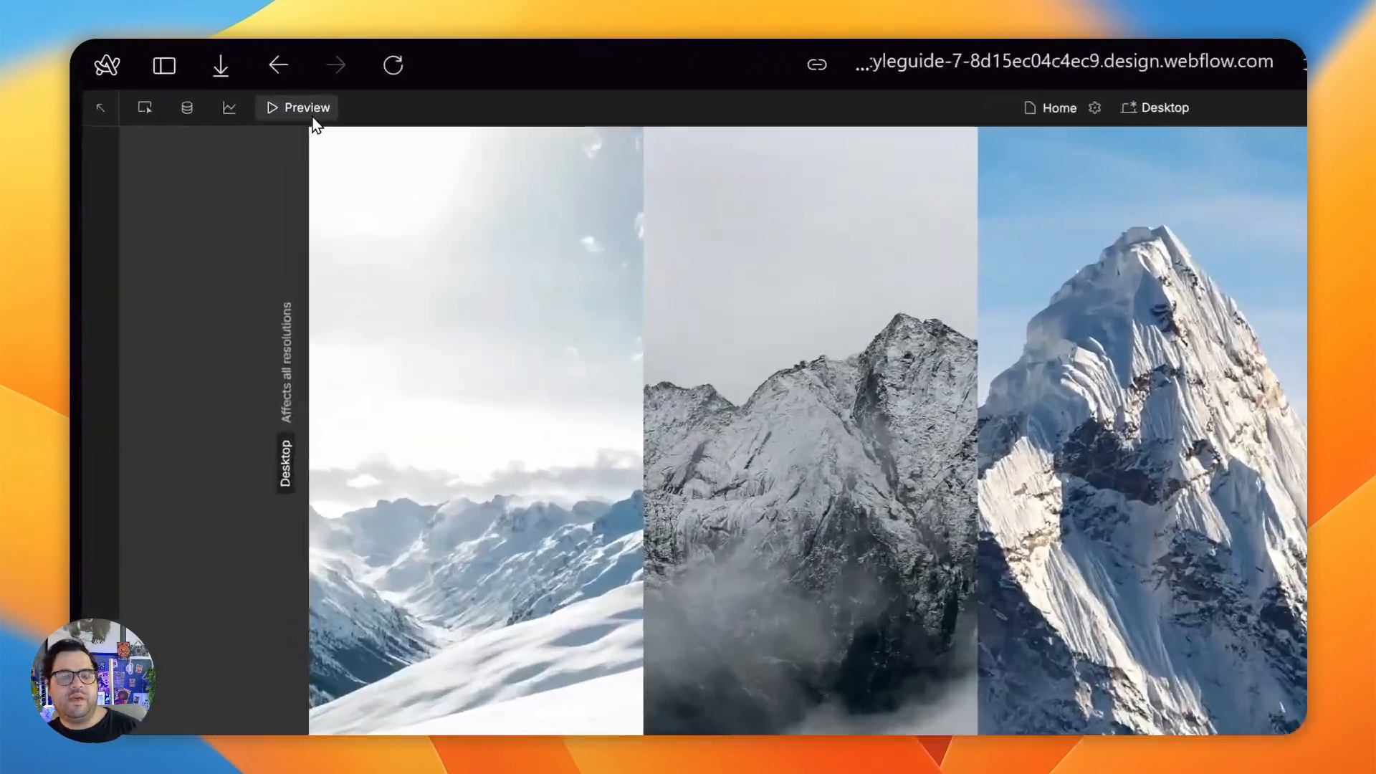
pyautogui.click(262, 64)
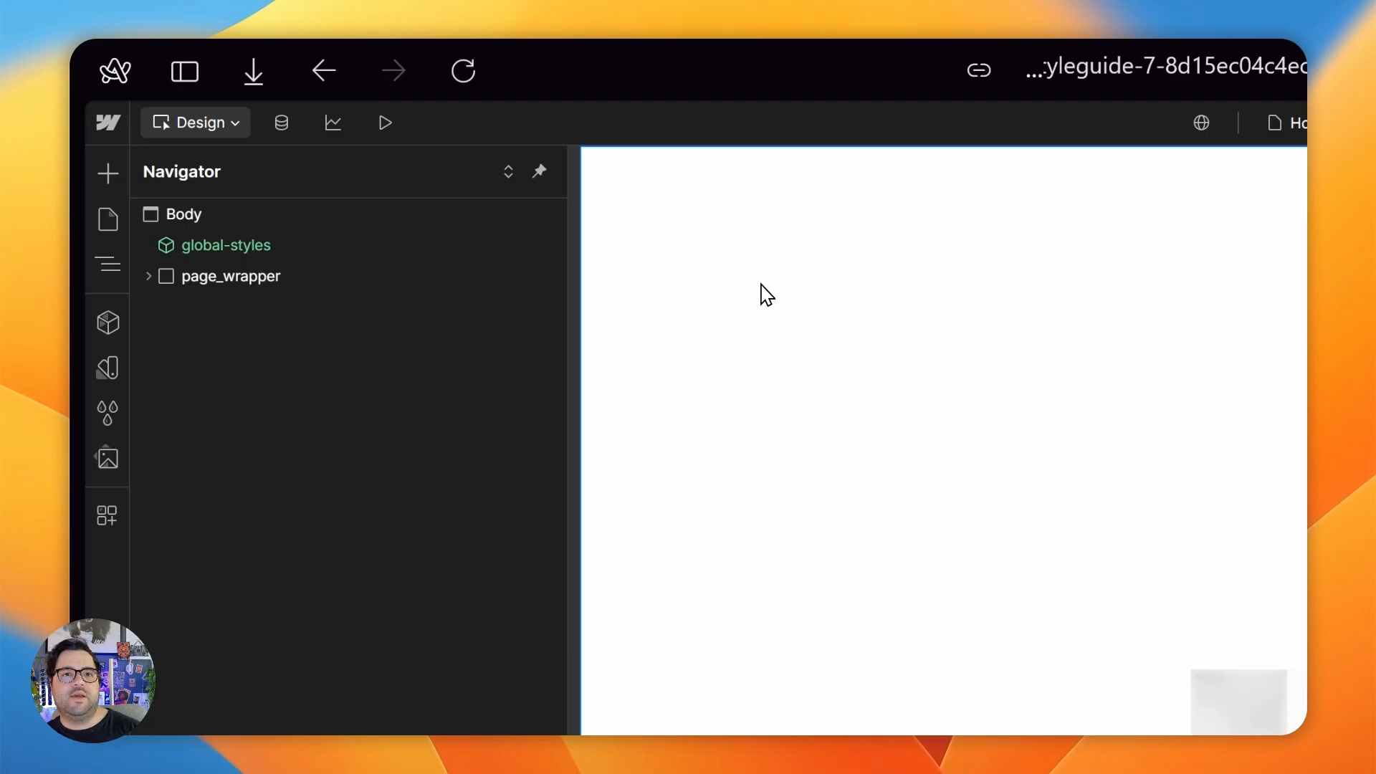
pyautogui.click(380, 126)
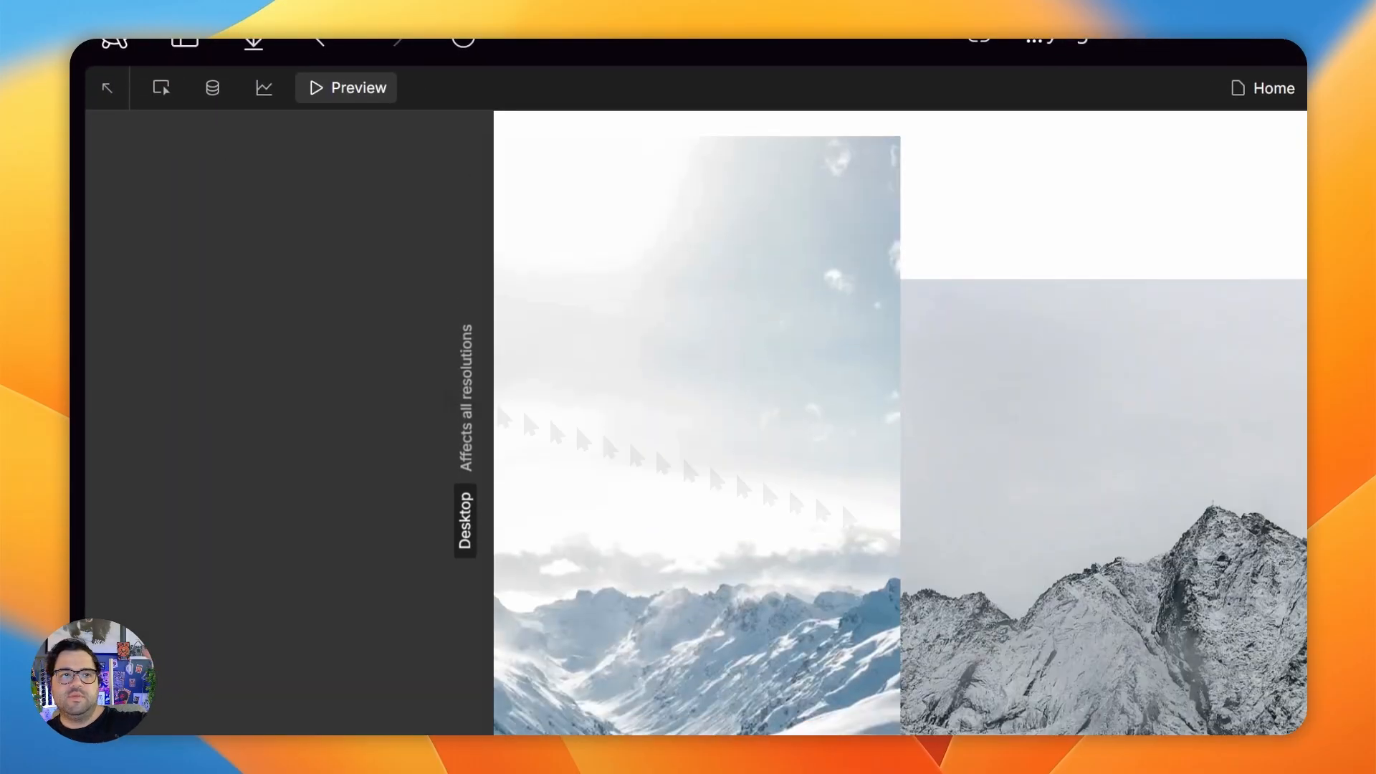
# - Return to the rebuild project and give the first Div Block in preloader_contain an absolute position covering its whole parent
pyautogui.moveTo(316, 260)
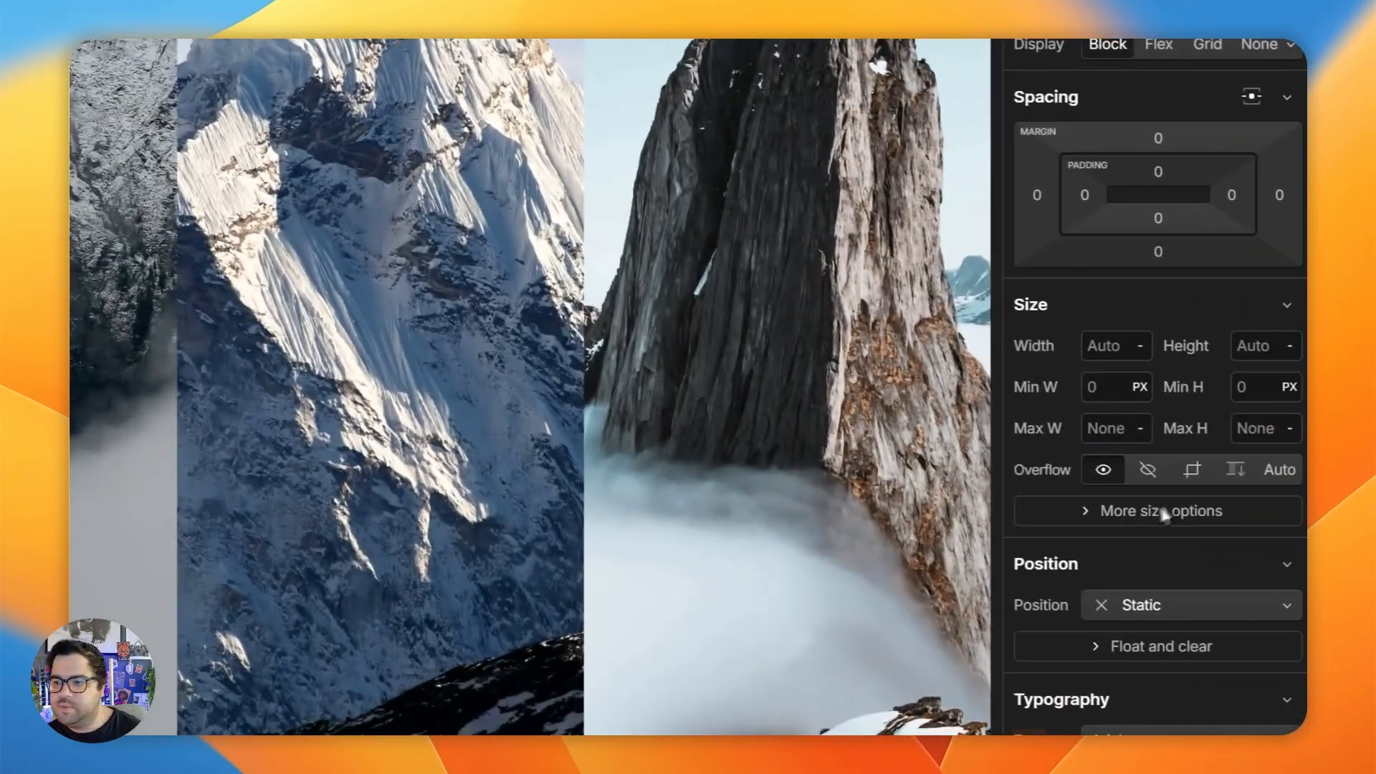
pyautogui.scroll(-3, 1162, 509)
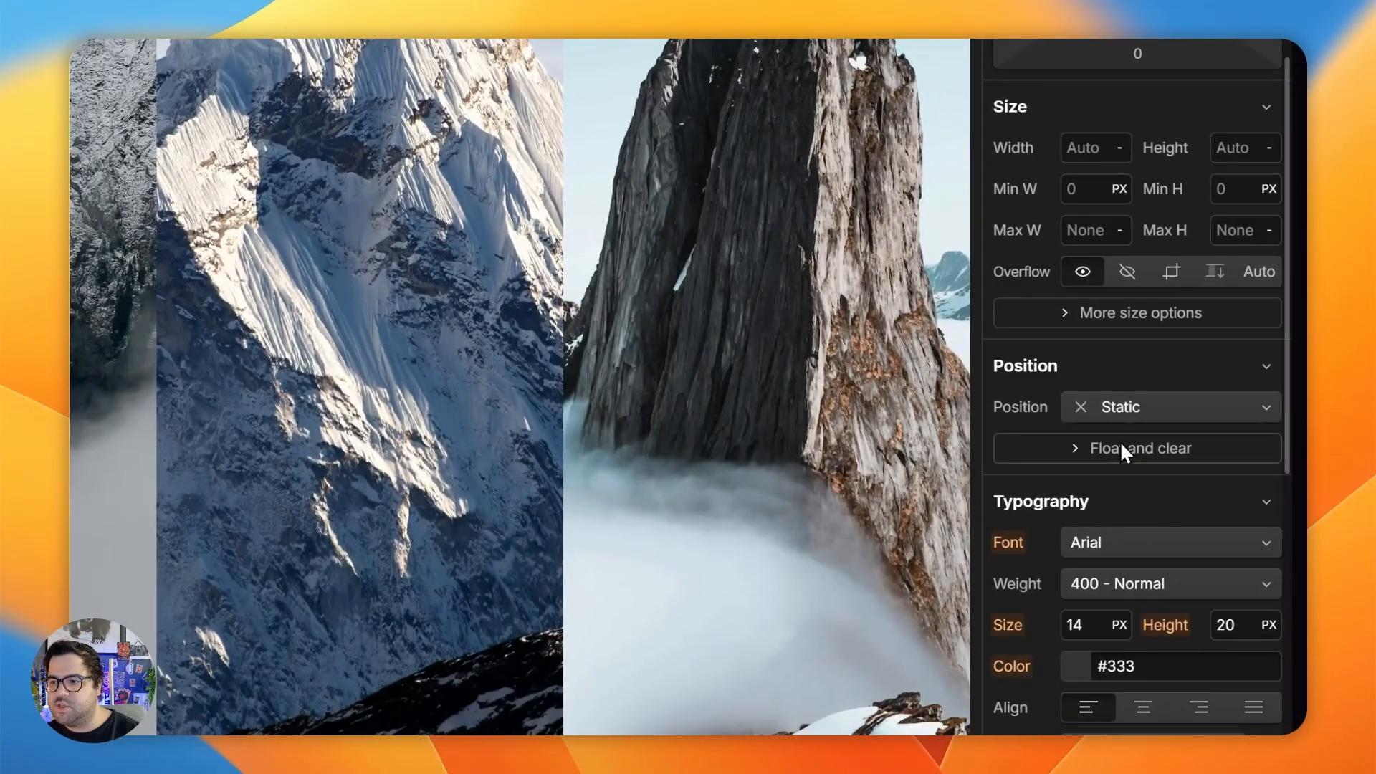
pyautogui.click(1148, 412)
pyautogui.click(1233, 415)
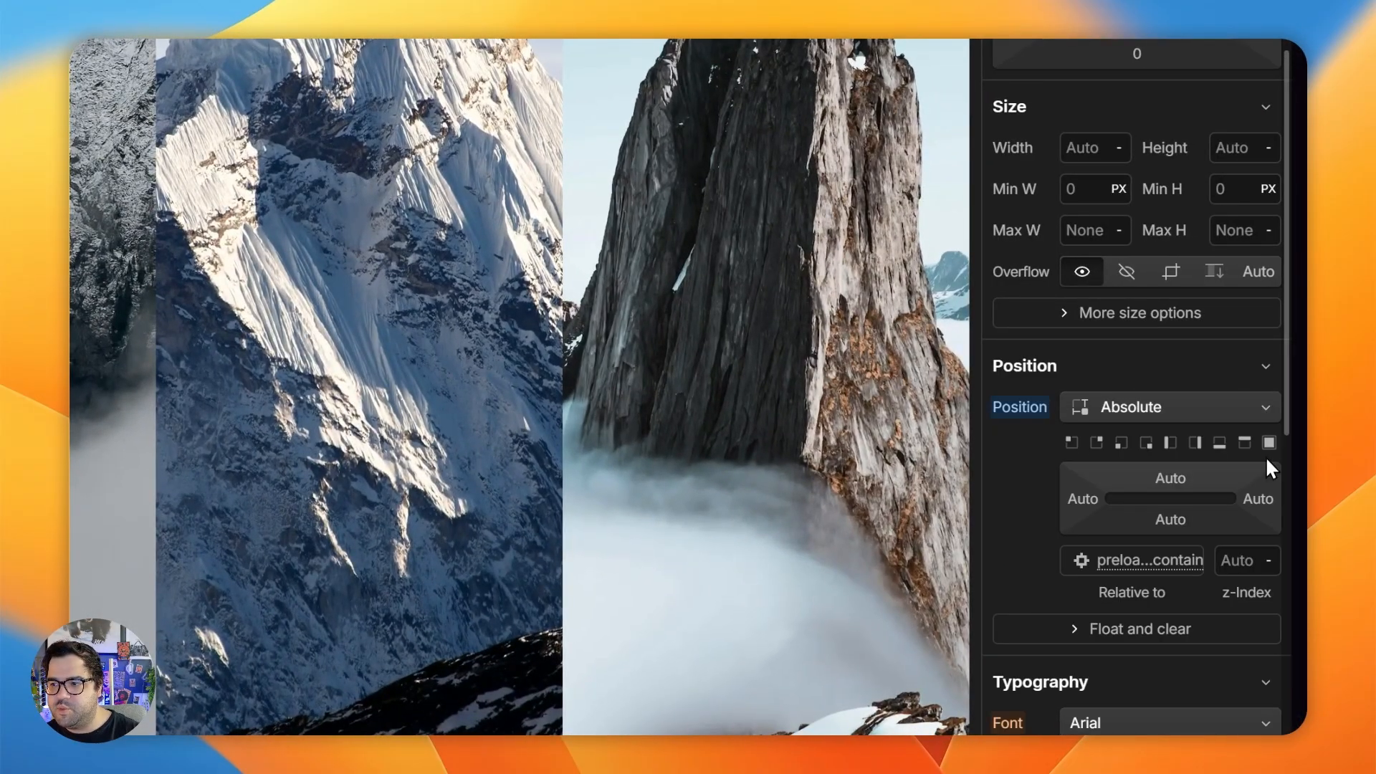
# - Give the absolutely positioned Div Block a #ce5252 background colour
pyautogui.scroll(-10, 1152, 432)
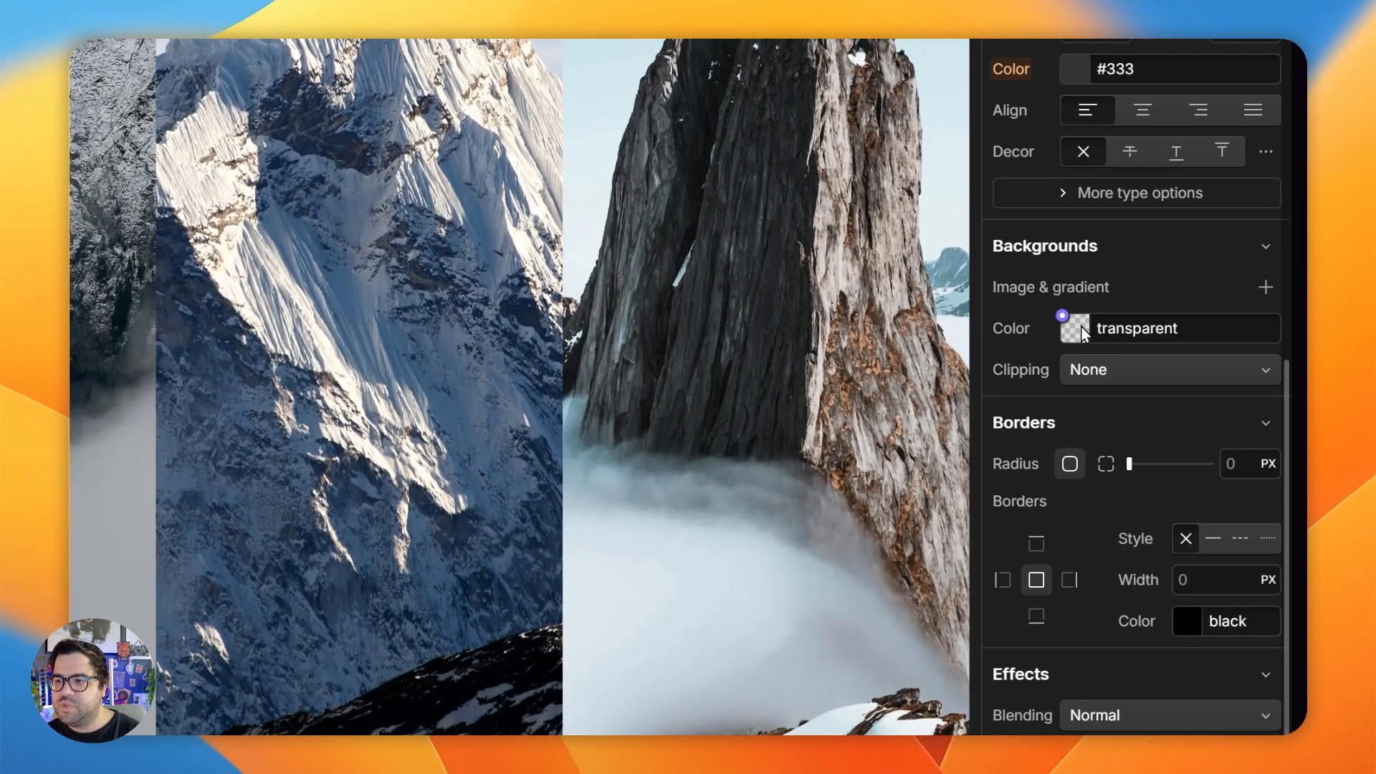
pyautogui.click(1075, 329)
pyautogui.moveTo(1116, 443); pyautogui.dragTo(1167, 397)
pyautogui.press('Escape')
# - Set the Div Block's height to 100% and try a width of 0%
pyautogui.scroll(8, 1192, 422)
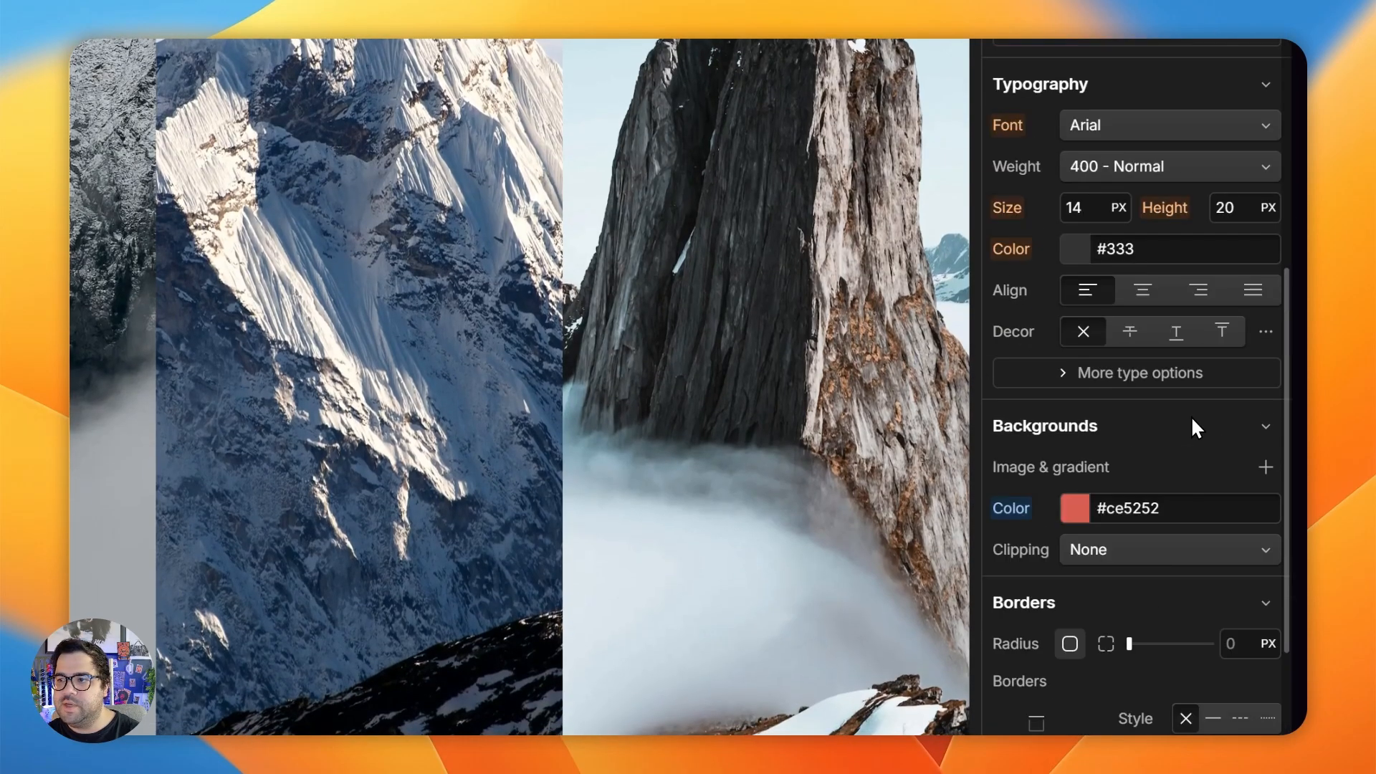
pyautogui.scroll(6, 1191, 423)
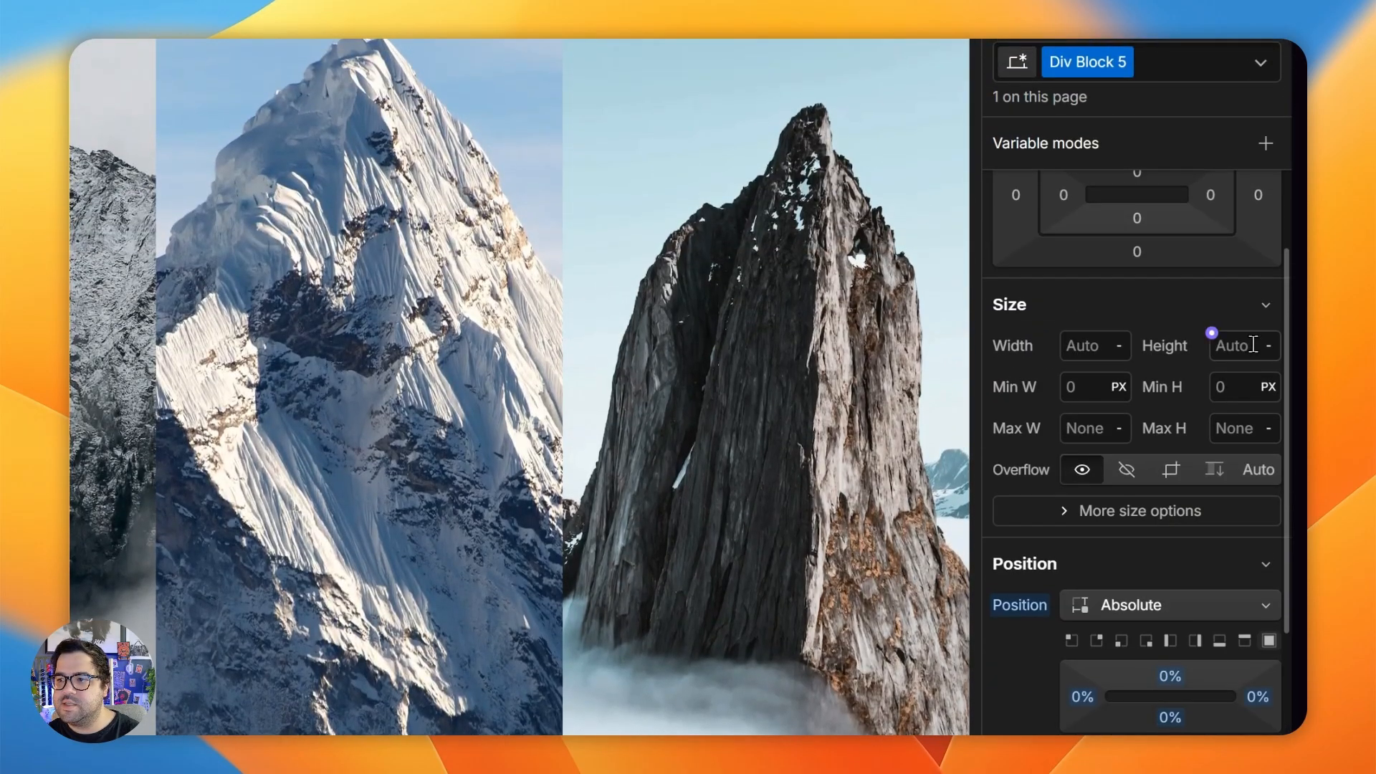
pyautogui.click(1253, 346)
pyautogui.write('100%')
pyautogui.press('Return')
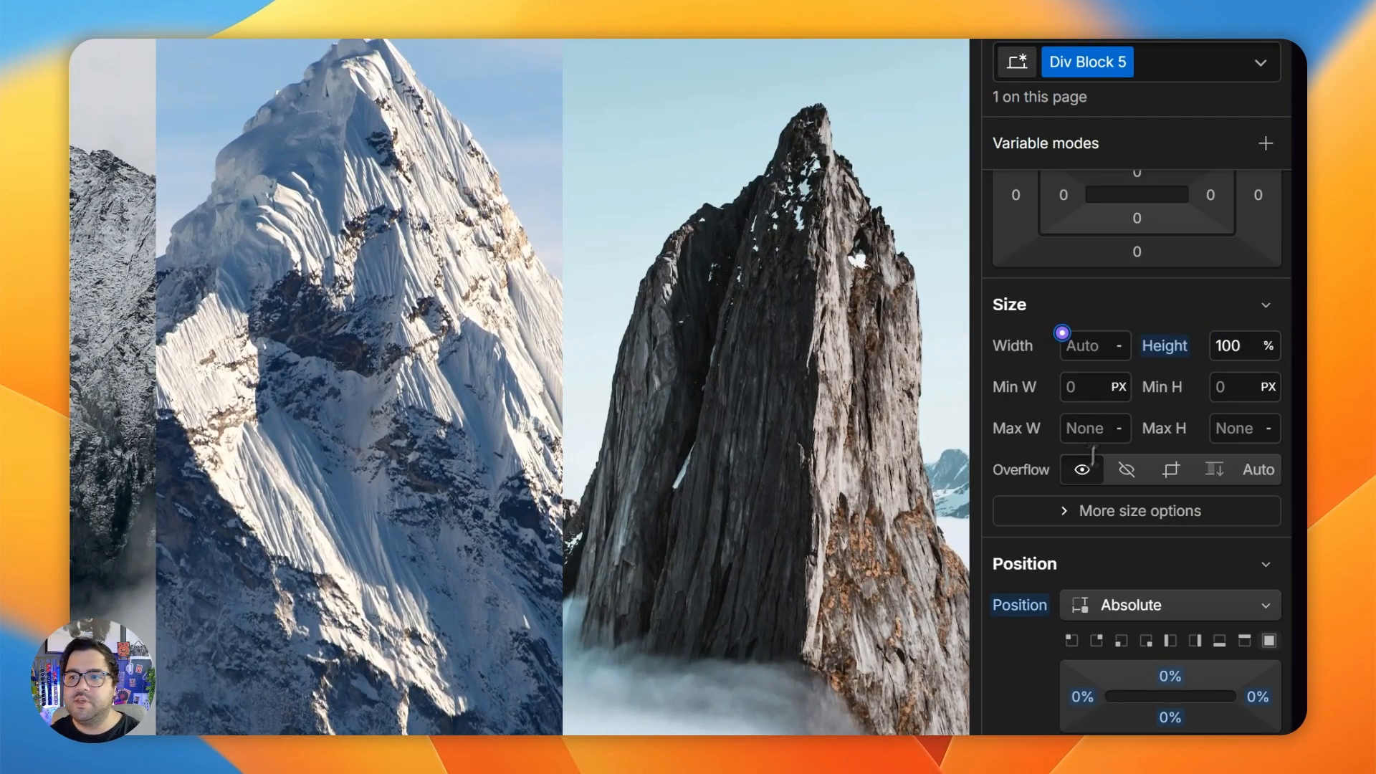
pyautogui.click(1090, 341)
pyautogui.write('0%')
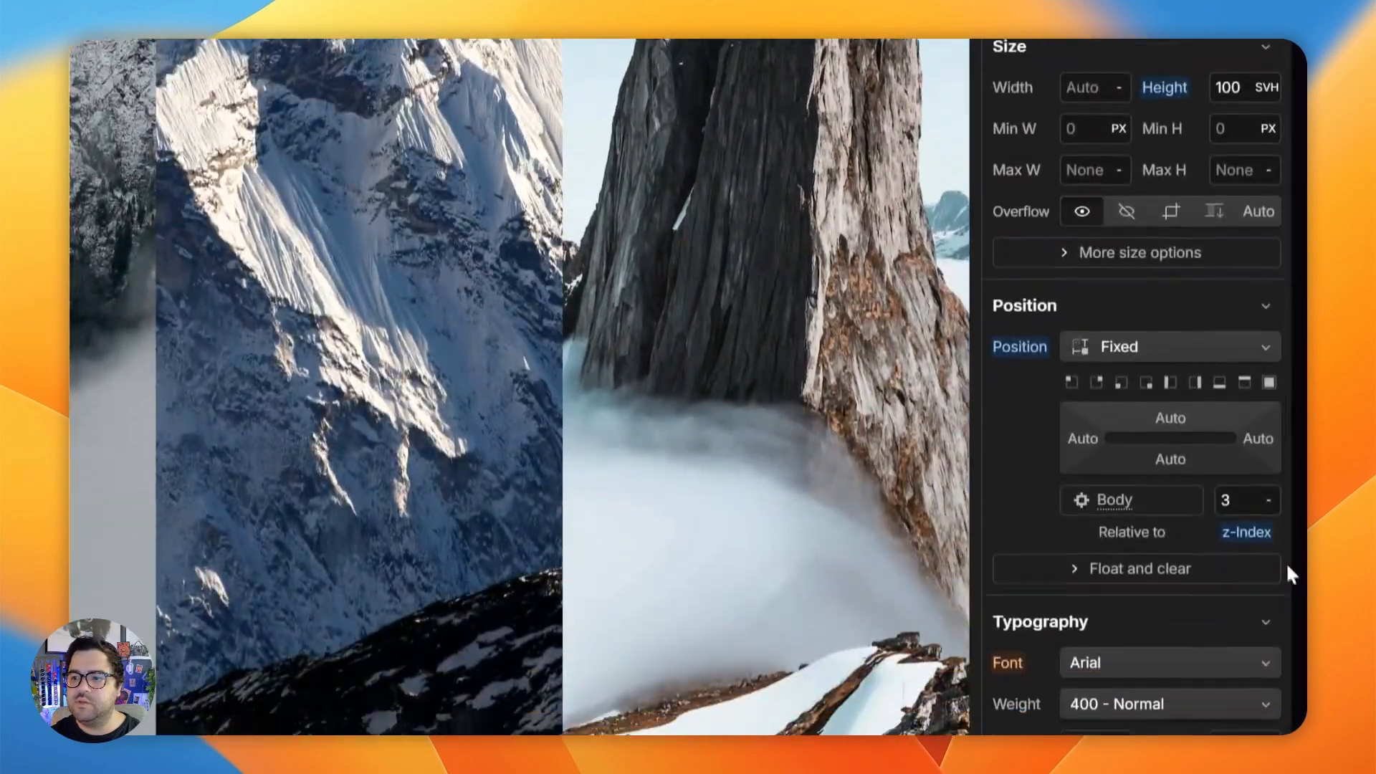
pyautogui.click(1248, 494)
pyautogui.press('Return')
pyautogui.click(1228, 493)
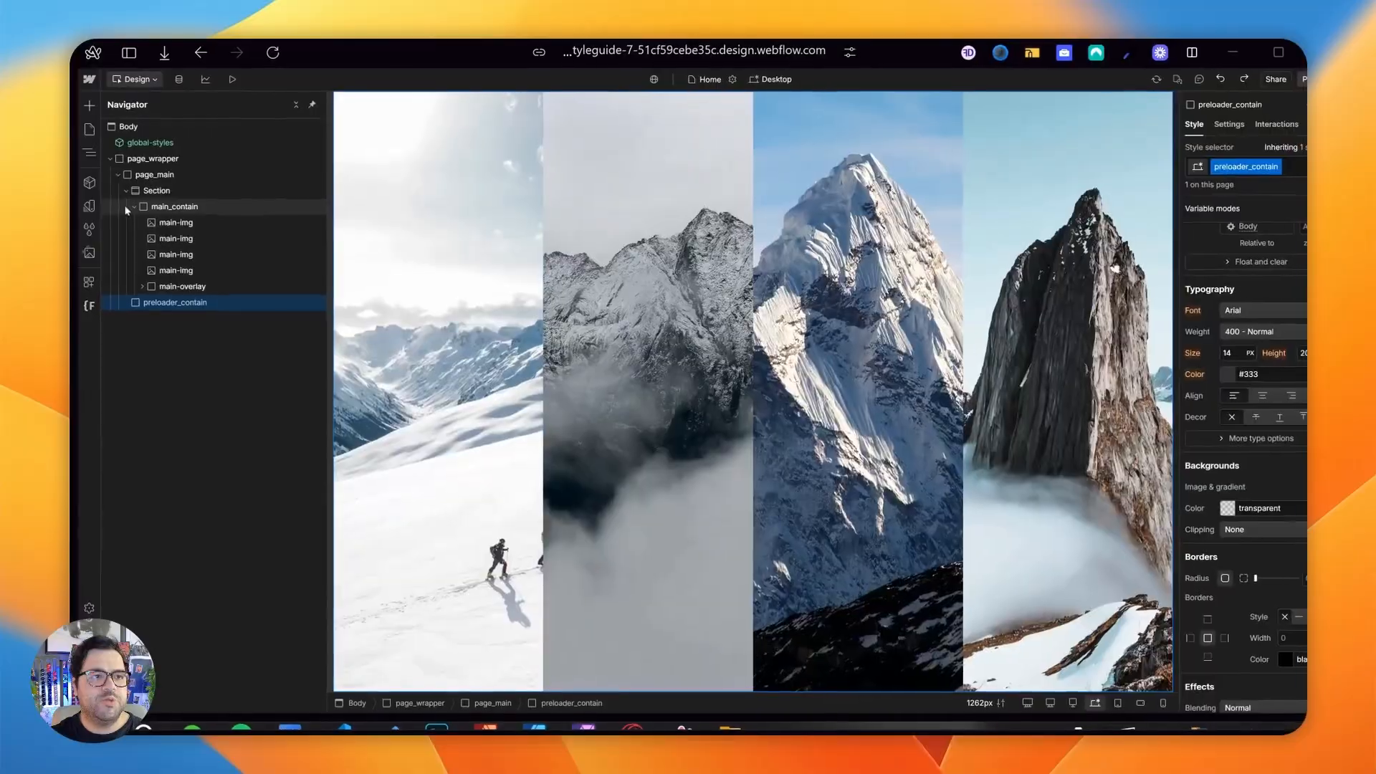
# - Move the empty preloader_contain above Section inside page_main and give it a red background colour
pyautogui.click(195, 281)
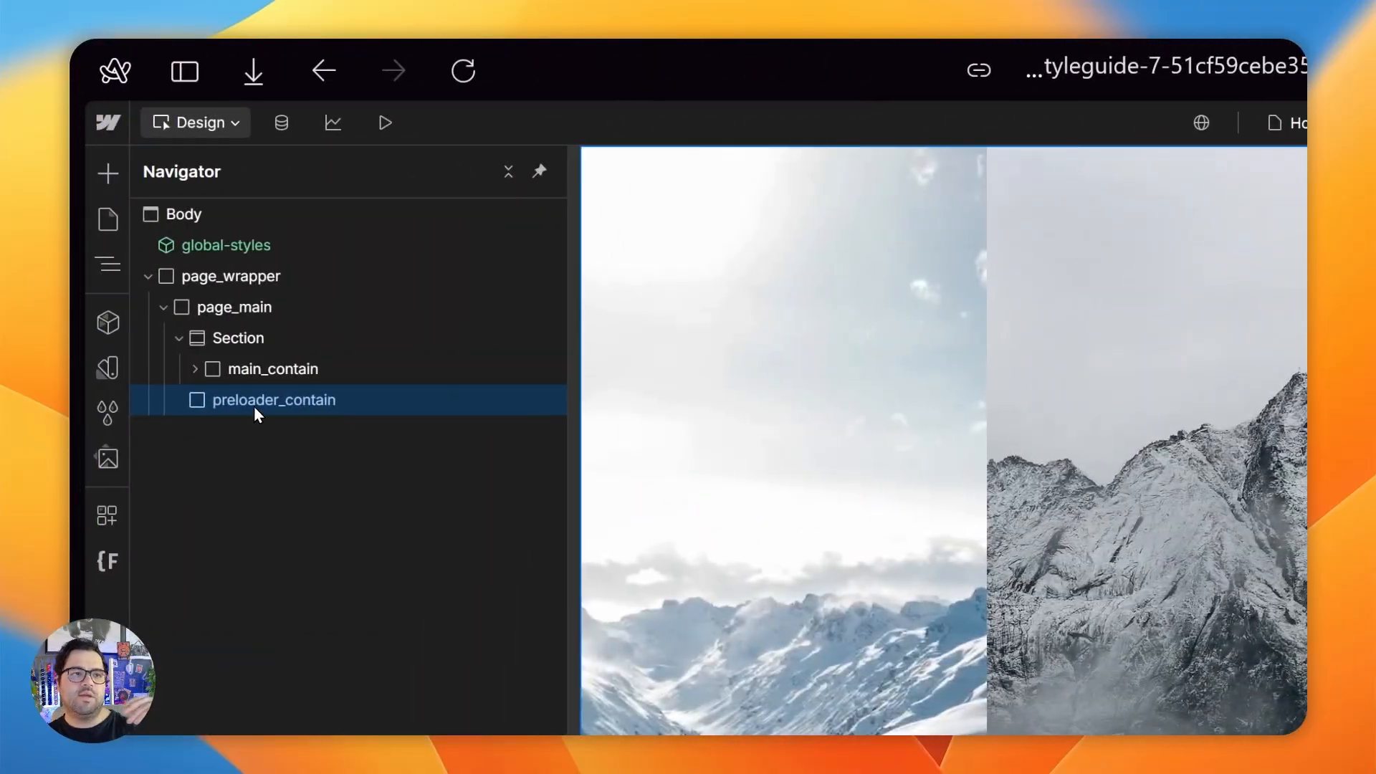
pyautogui.moveTo(240, 410); pyautogui.dragTo(203, 344)
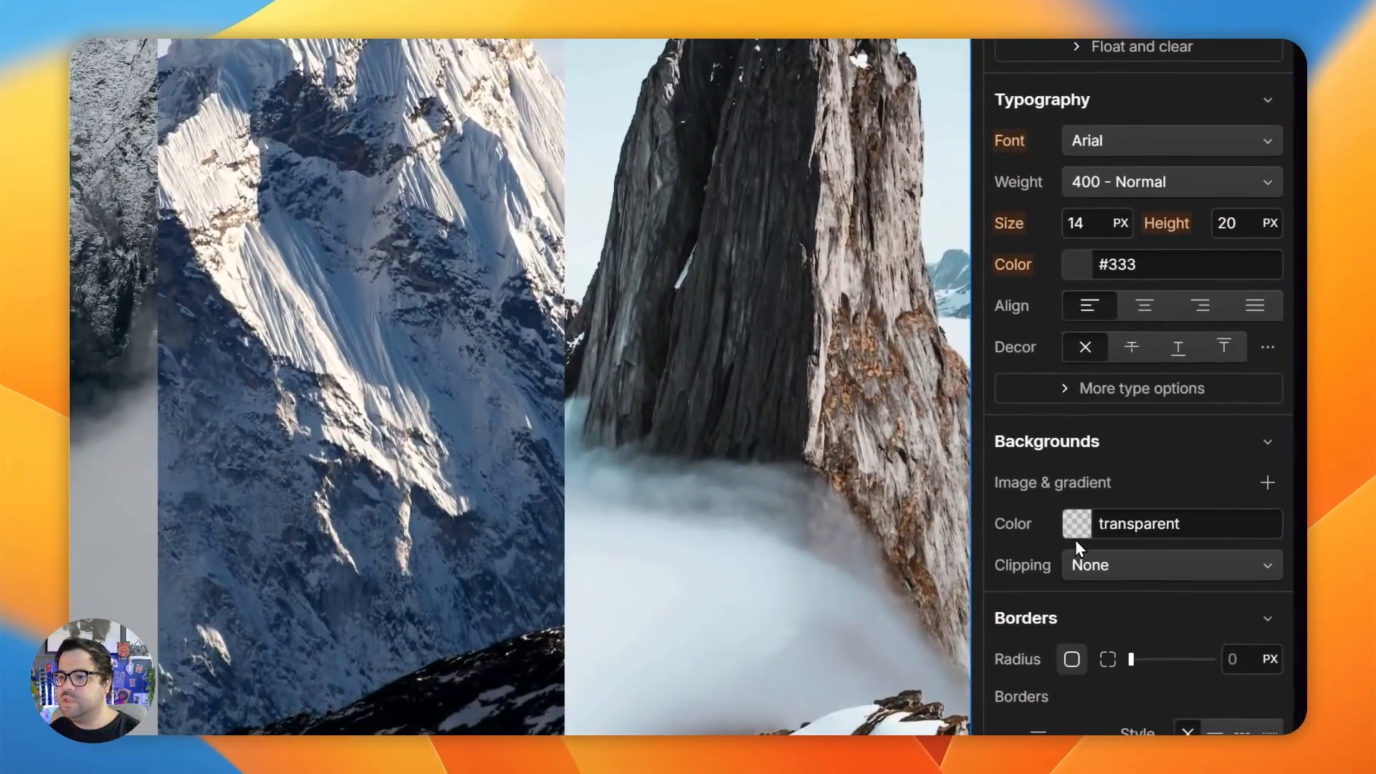
pyautogui.click(1077, 524)
pyautogui.click(1105, 615)
pyautogui.click(1142, 602)
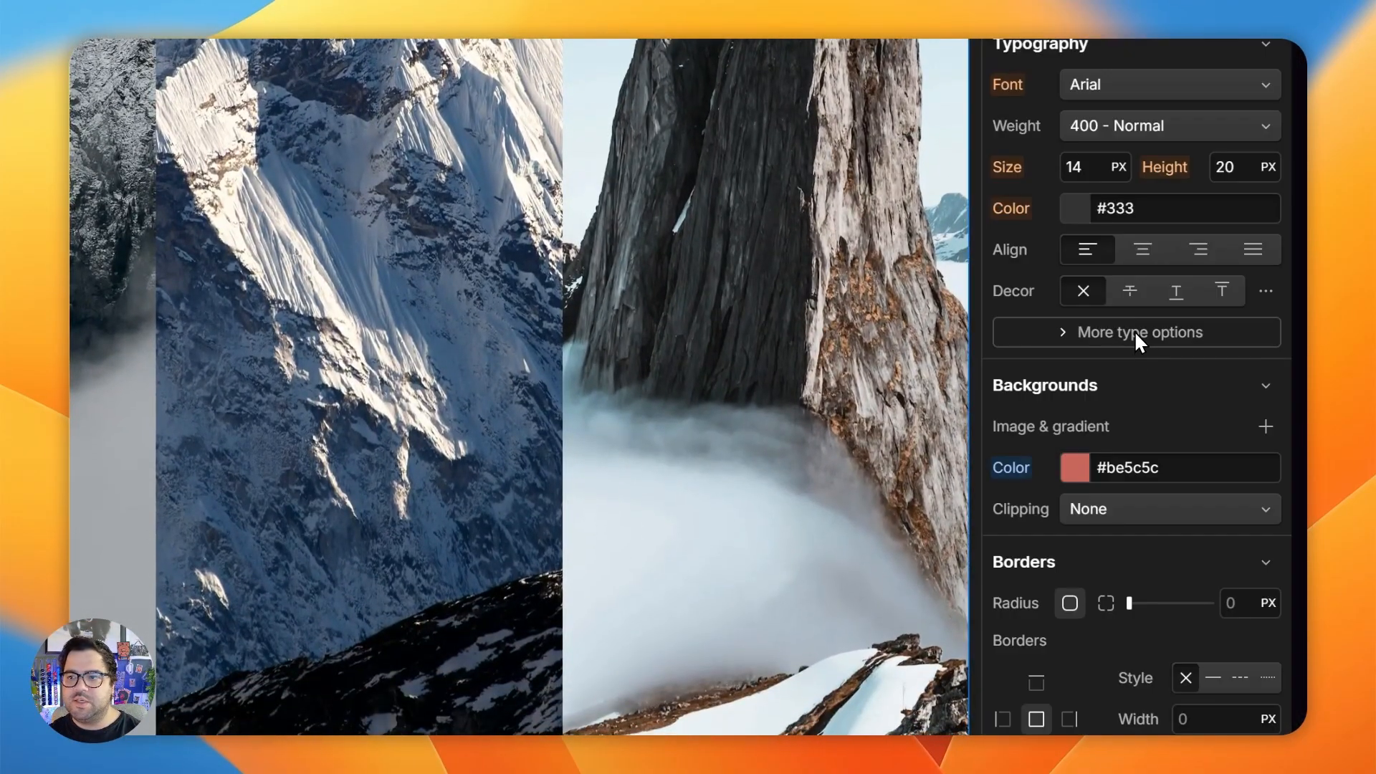
# - Set the z-index of preloader_contain to 3
pyautogui.scroll(4, 1137, 333)
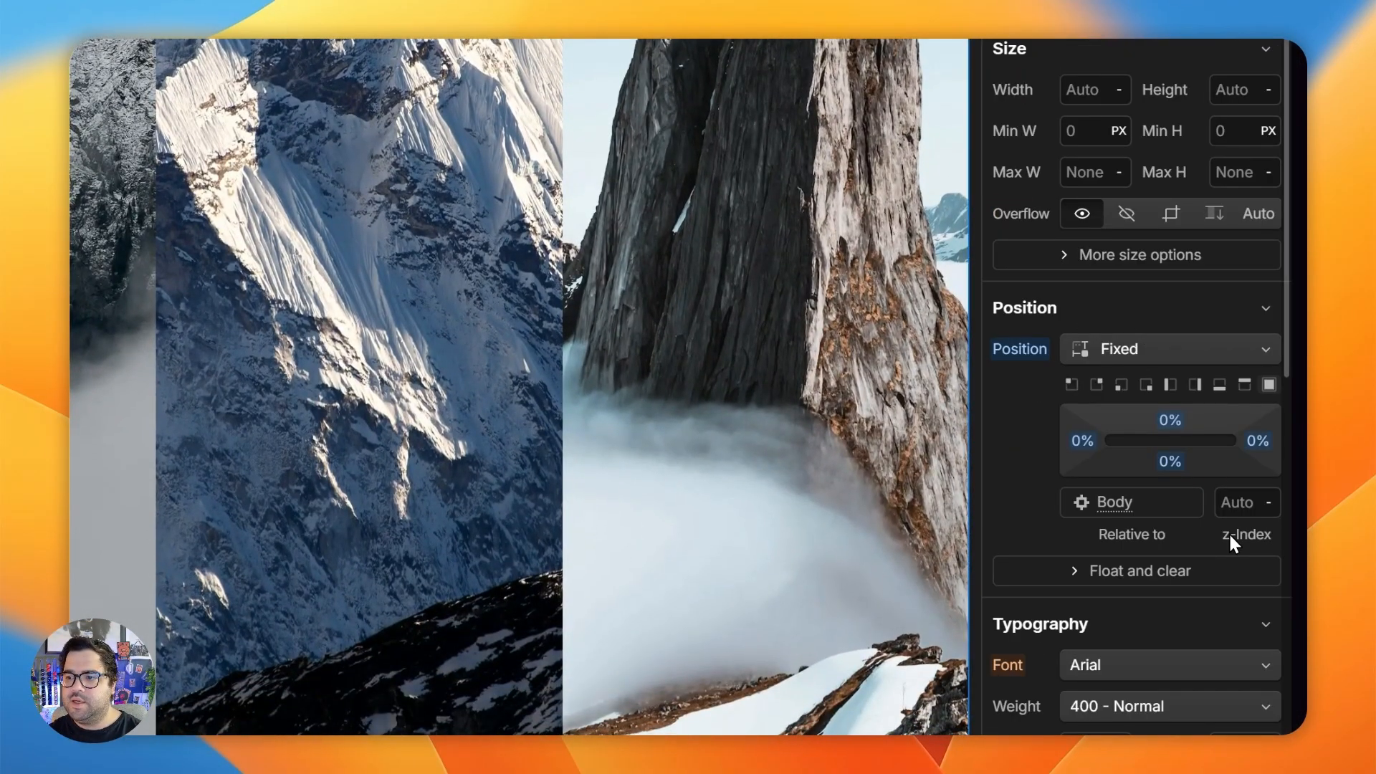
pyautogui.click(1238, 502)
pyautogui.write('4')
pyautogui.press('Return')
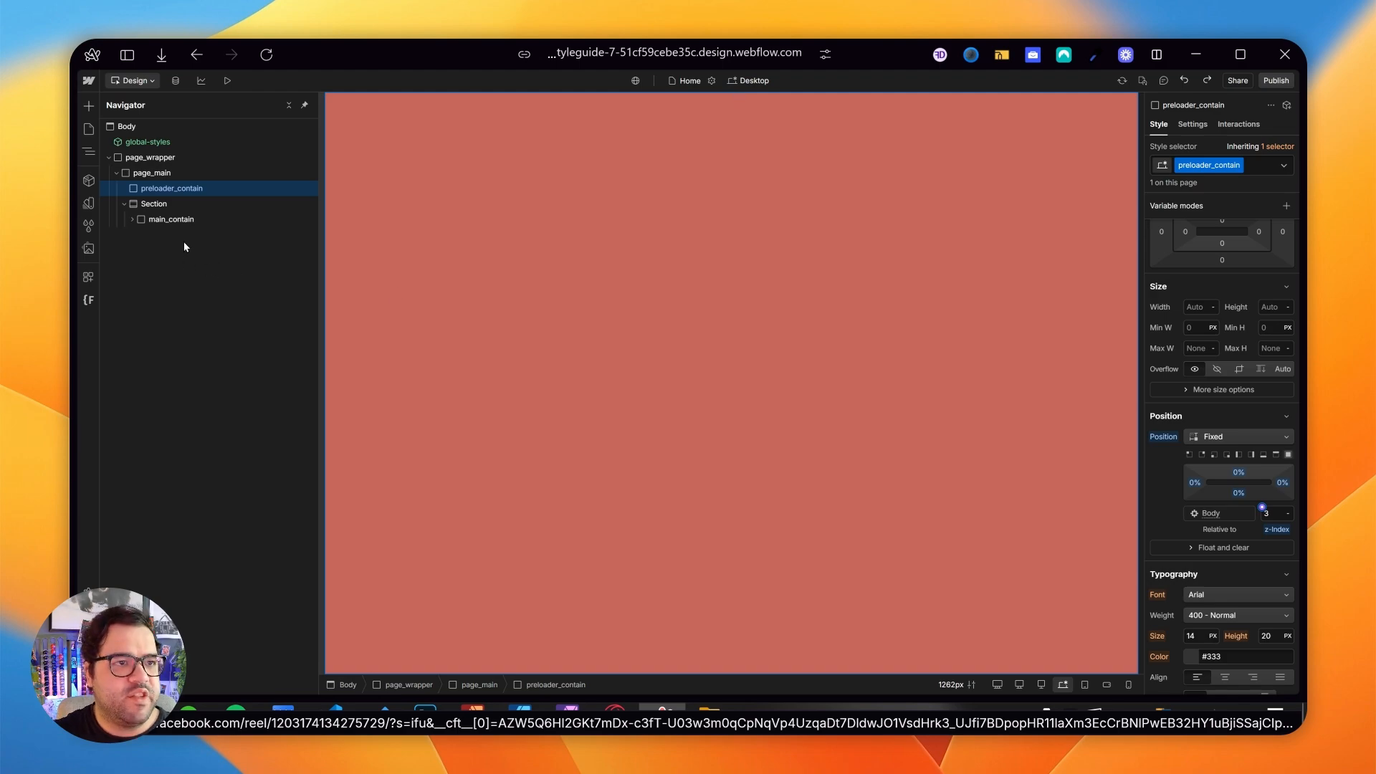
# - Collapse Section in the page structure and reselect preloader_contain
pyautogui.click(157, 173)
pyautogui.click(124, 205)
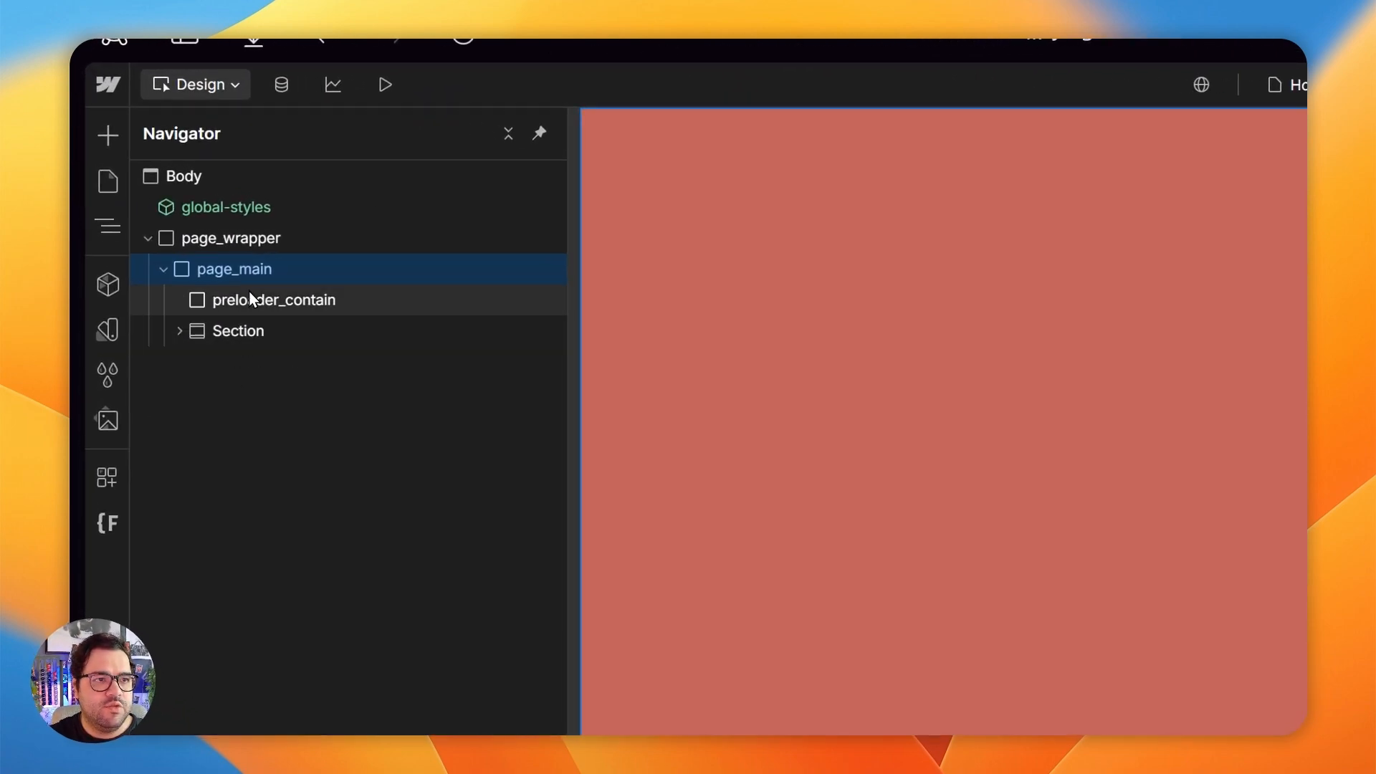
pyautogui.click(250, 299)
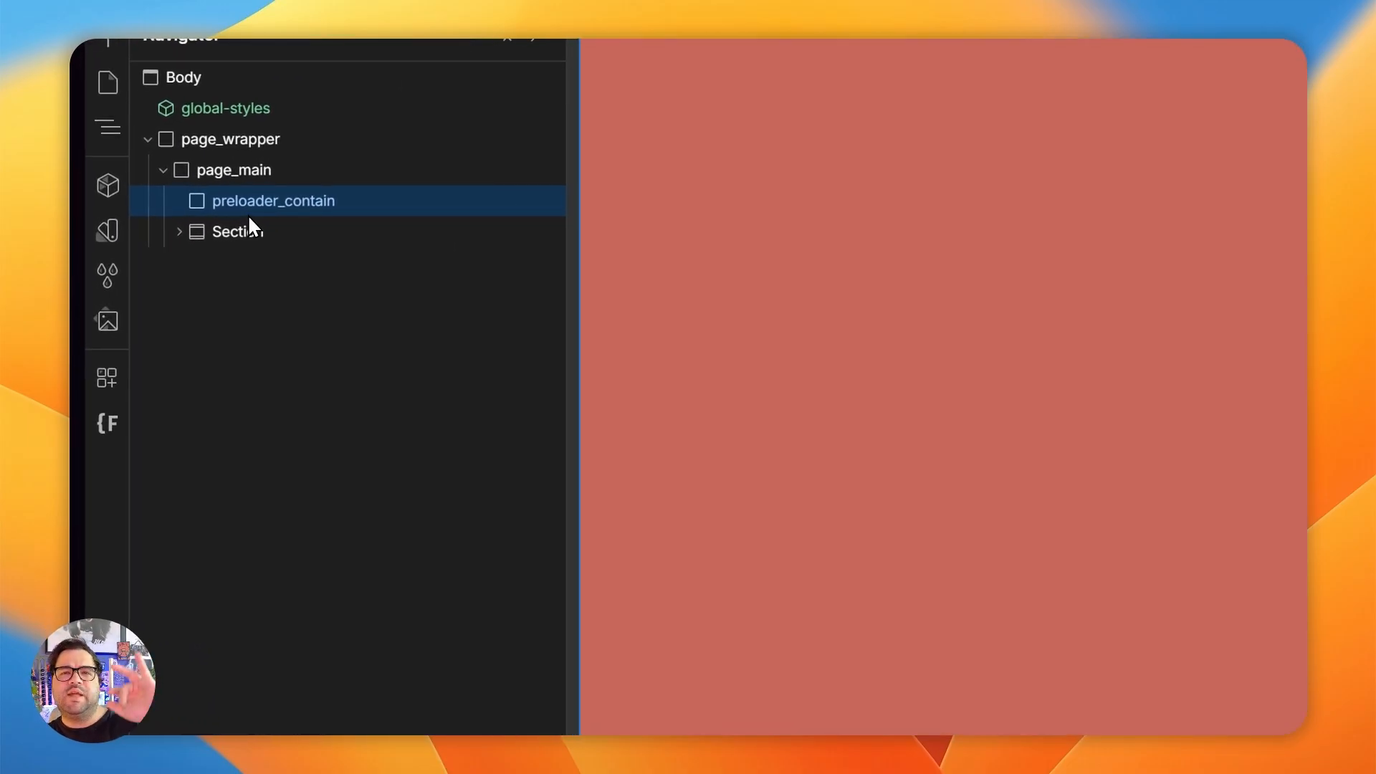
# - Switch to the finished preloader project and examine the loading bar's preloader-inner-bar and its container on the canvas
pyautogui.moveTo(70, 373)
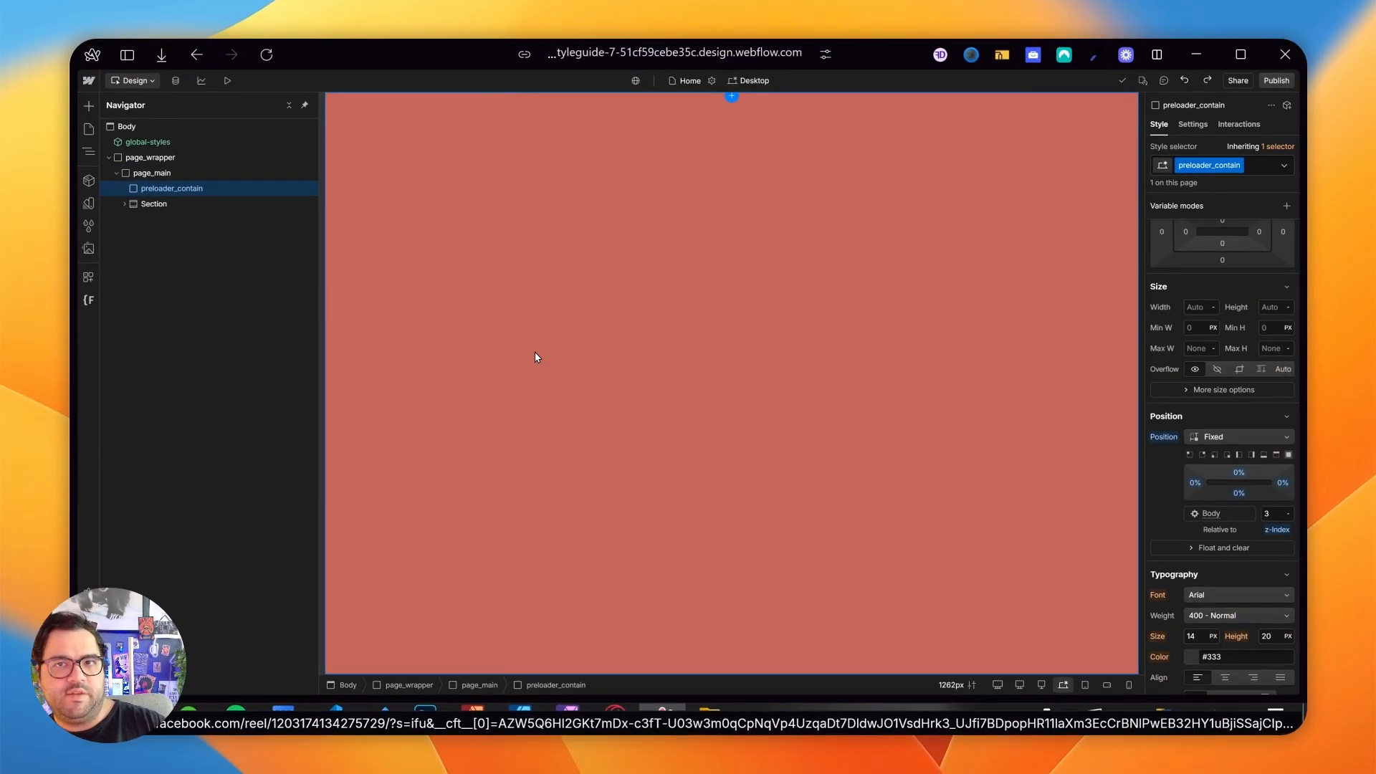
pyautogui.moveTo(71, 359)
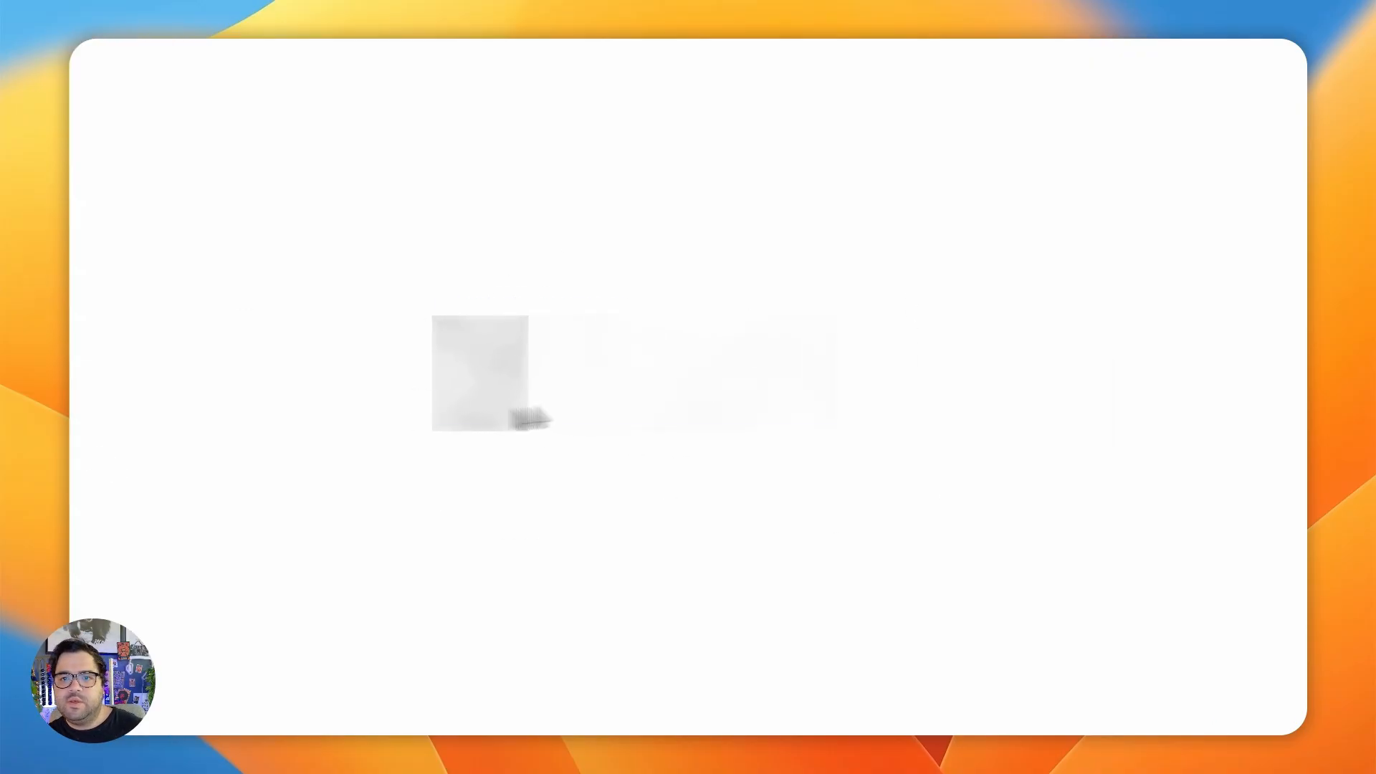
pyautogui.click(449, 375)
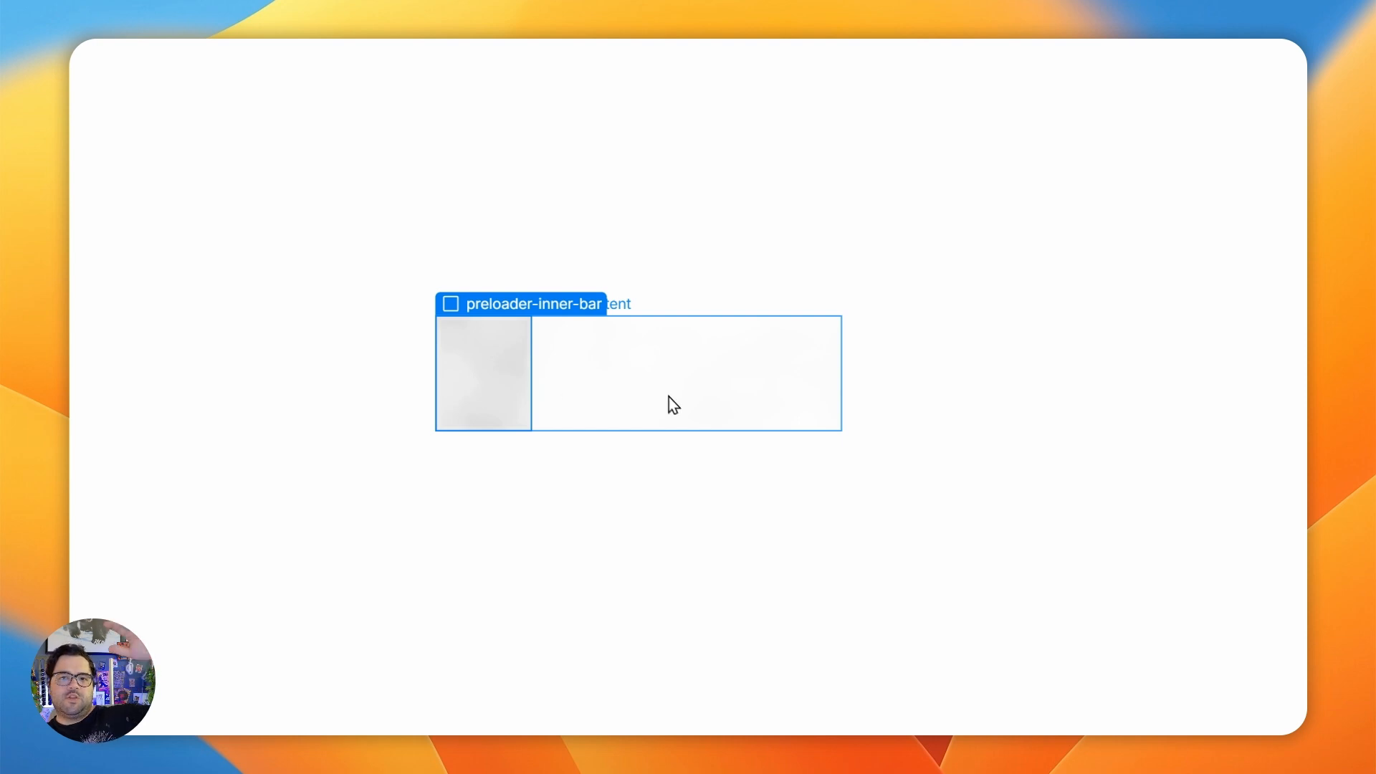
pyautogui.click(669, 400)
pyautogui.click(367, 430)
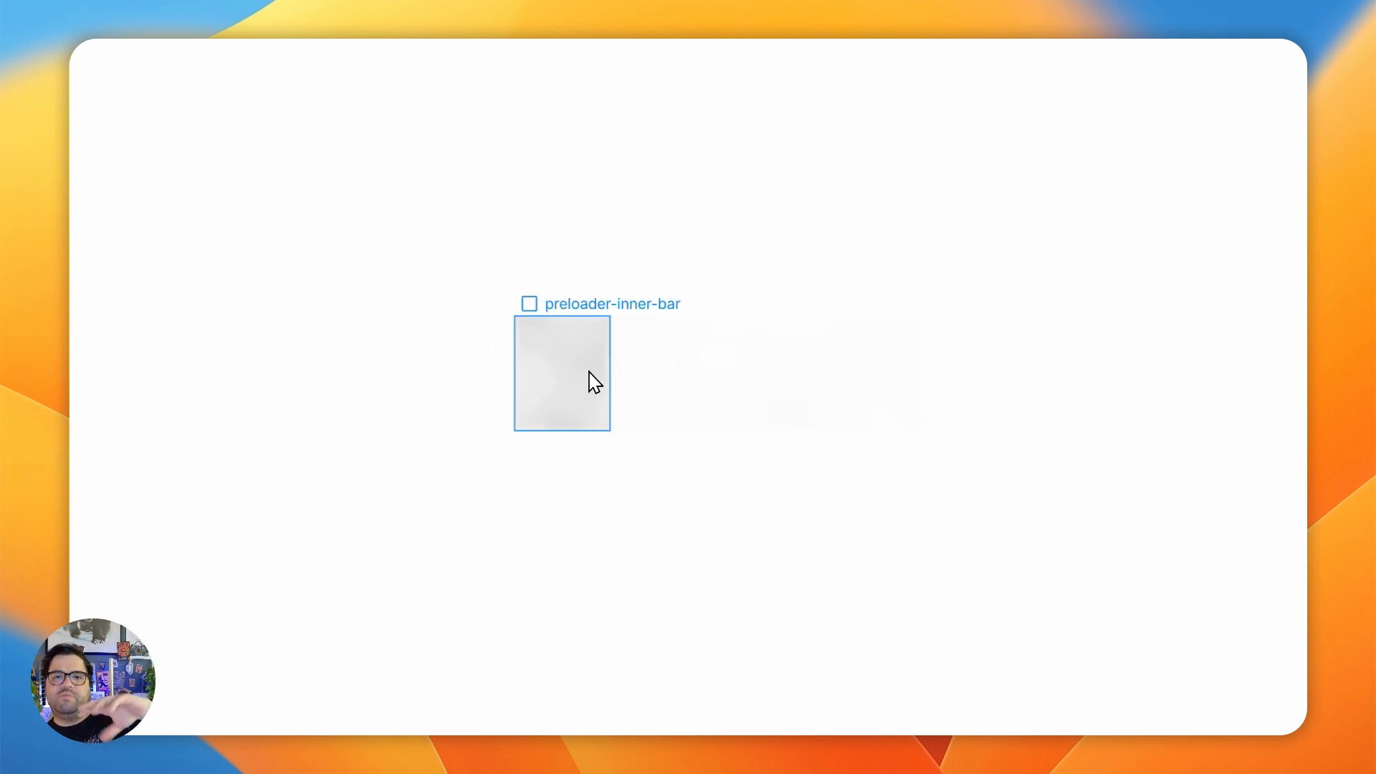
pyautogui.click(590, 372)
# - Return to the rebuild project and open its asset library
pyautogui.moveTo(74, 237)
pyautogui.click(347, 129)
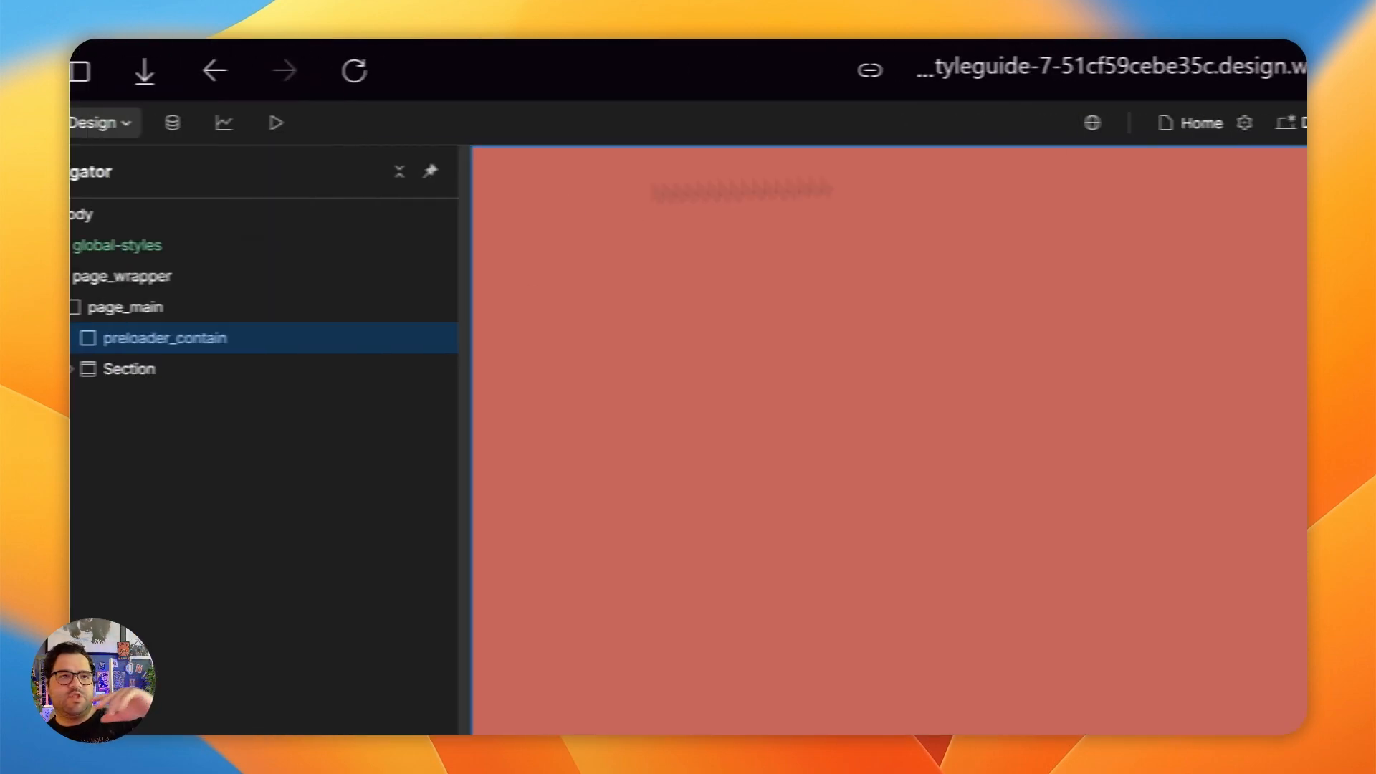
pyautogui.click(106, 456)
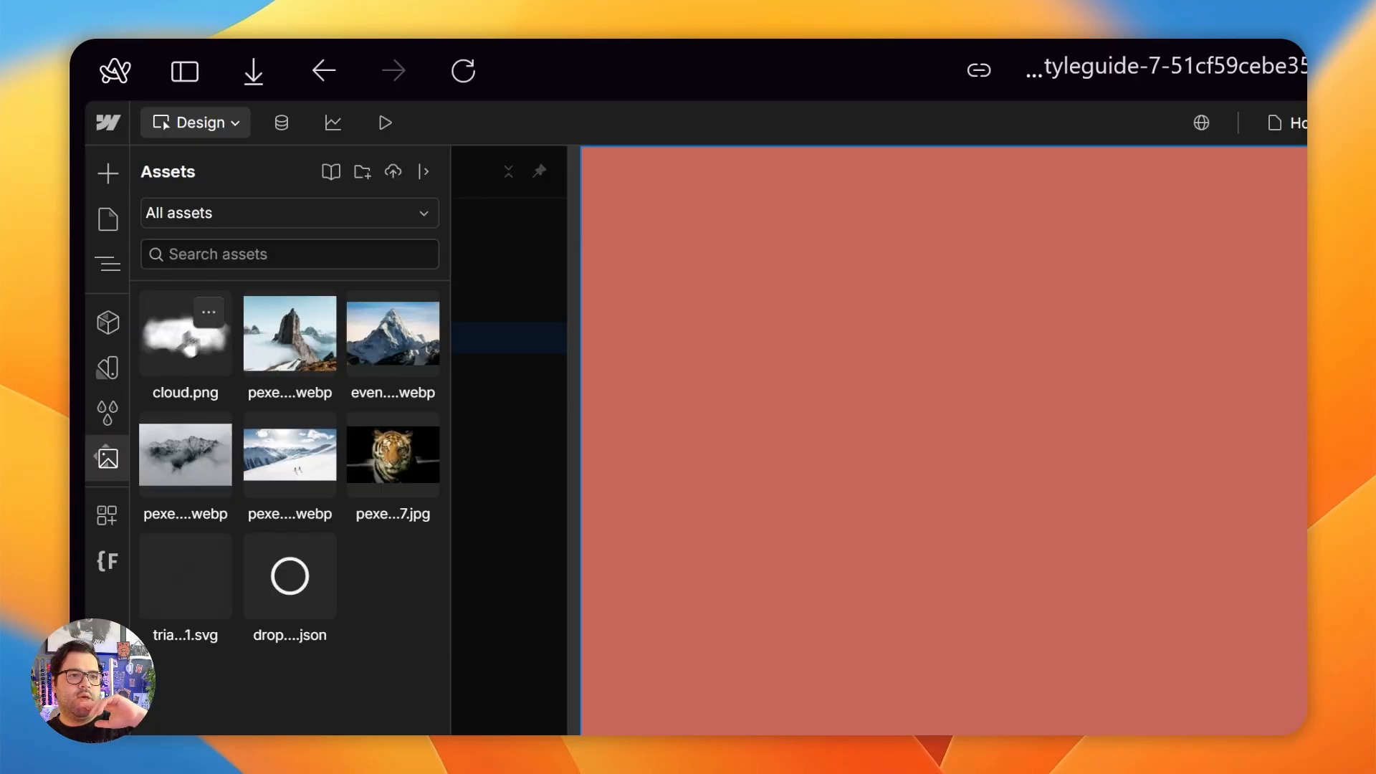
# - In the finished project, examine the nesting of preloader-color-bg_wrap and preloader-bar_wrap and the style settings of preloader-inner-bg
pyautogui.moveTo(112, 536)
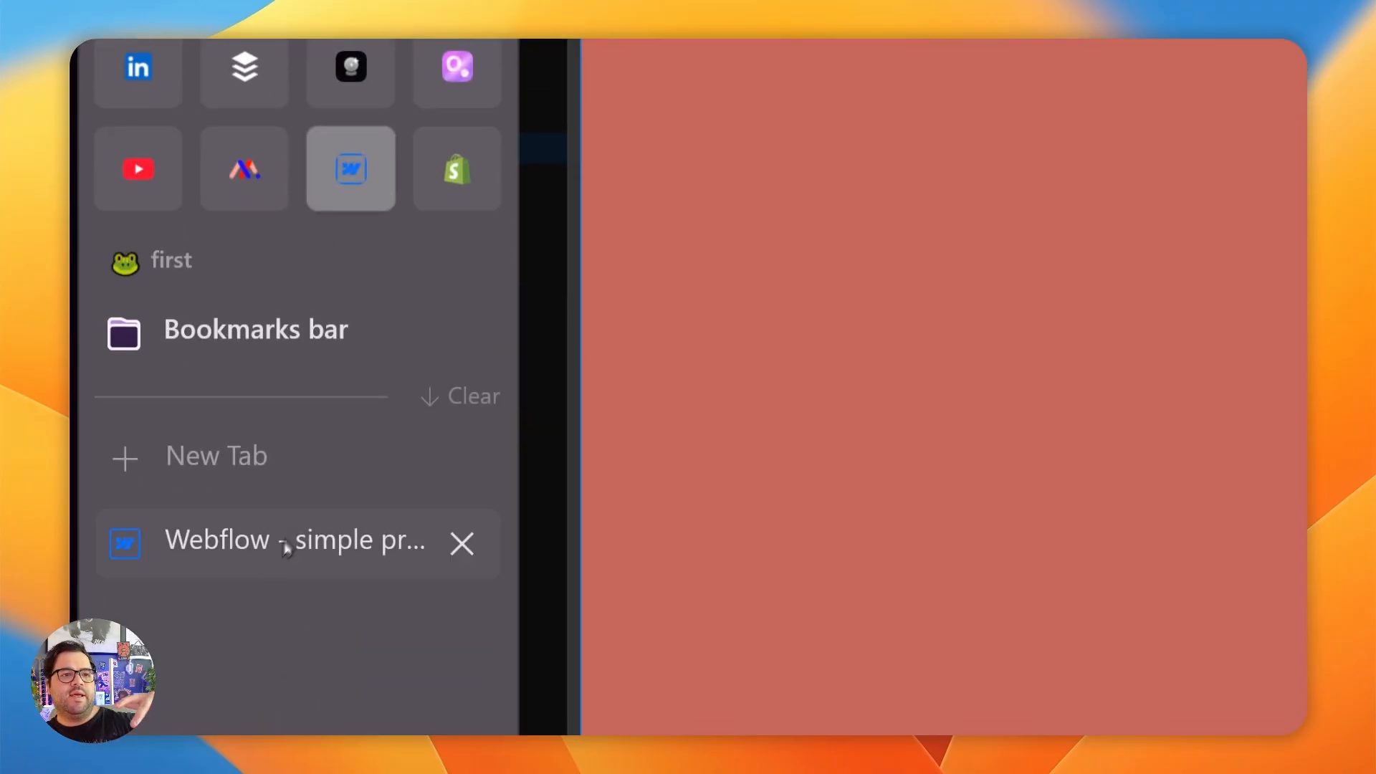
pyautogui.click(269, 570)
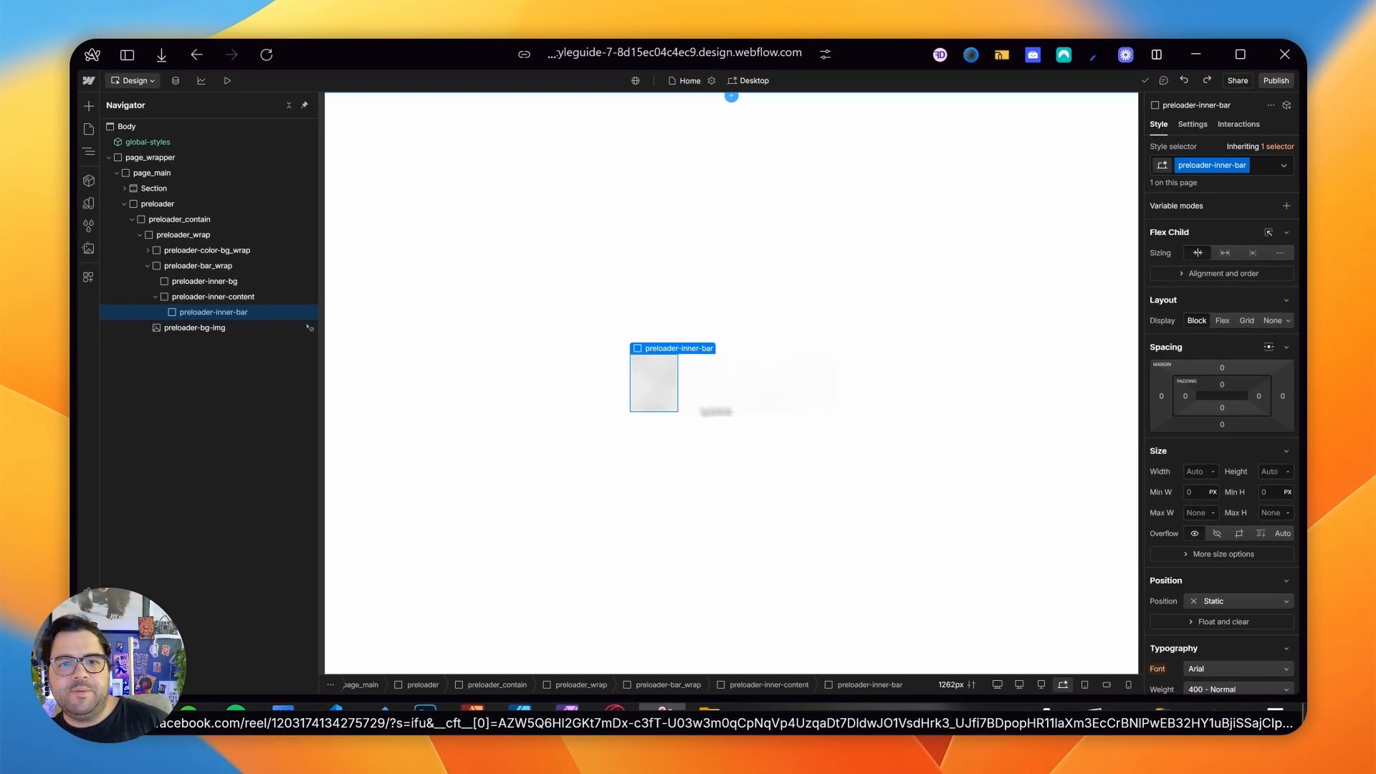
pyautogui.click(225, 282)
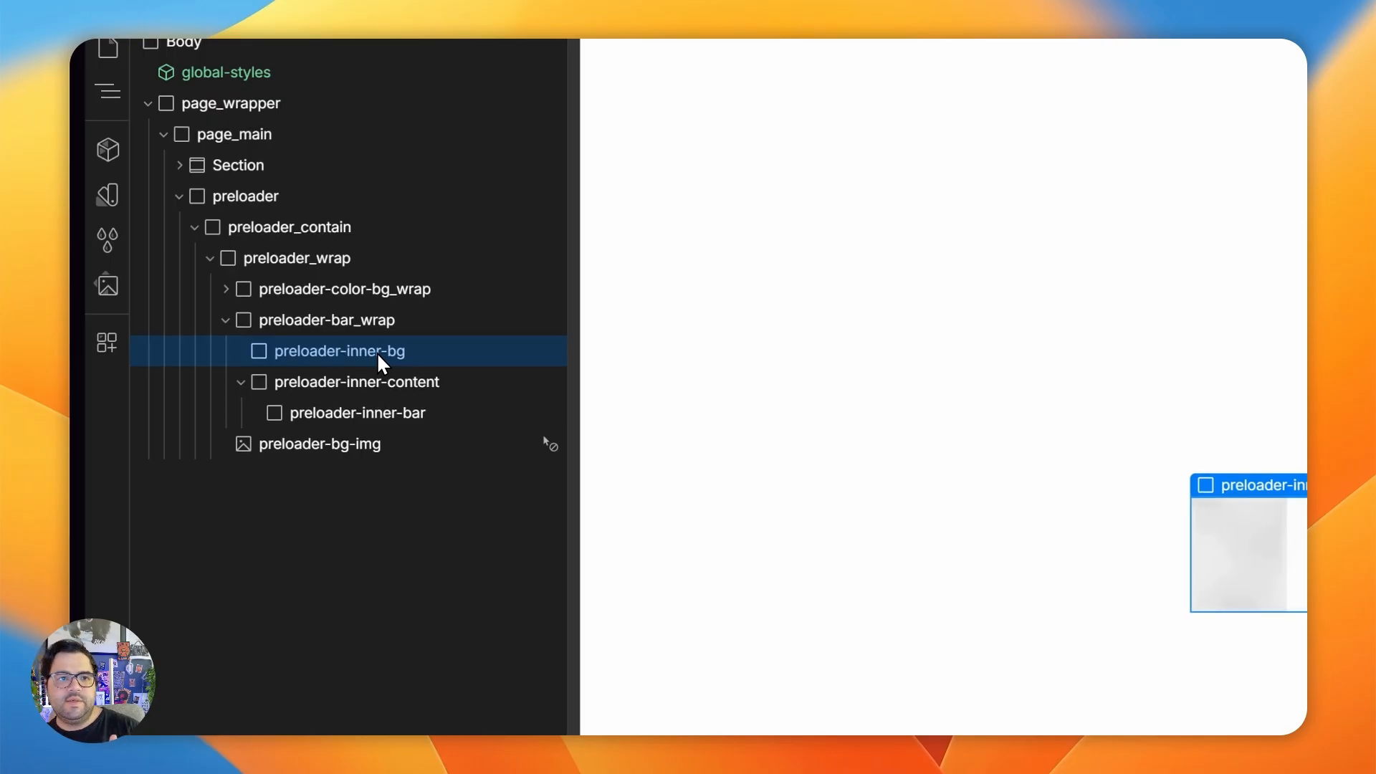
pyautogui.click(241, 383)
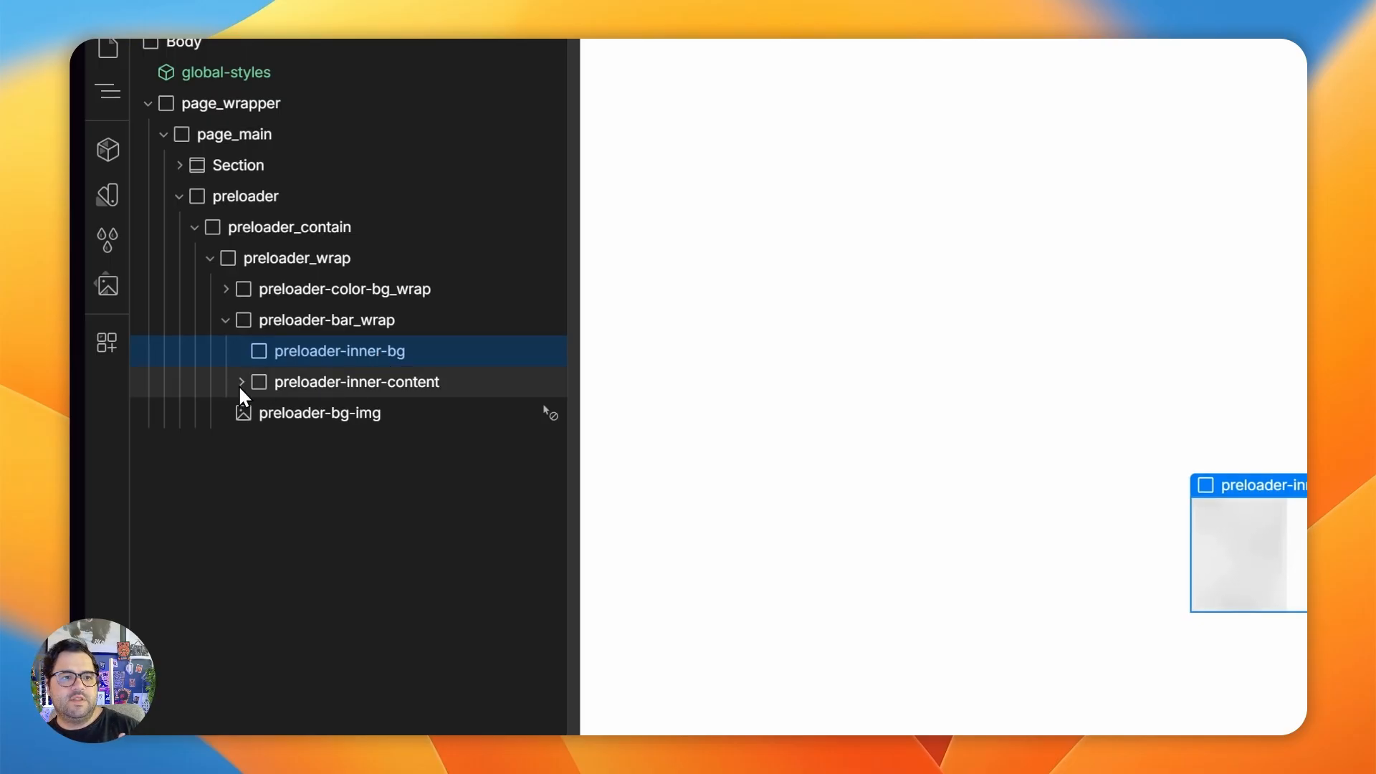
pyautogui.click(368, 289)
pyautogui.click(226, 289)
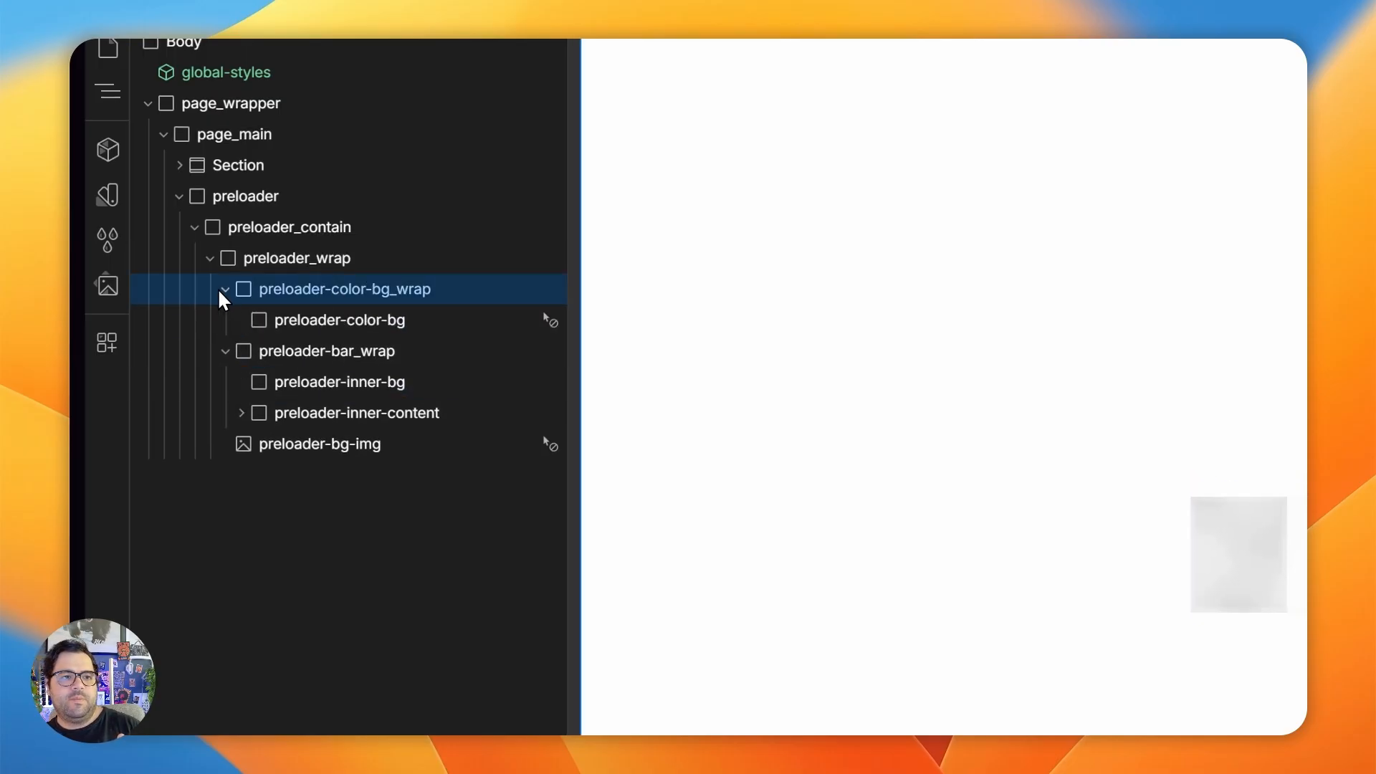
pyautogui.click(227, 293)
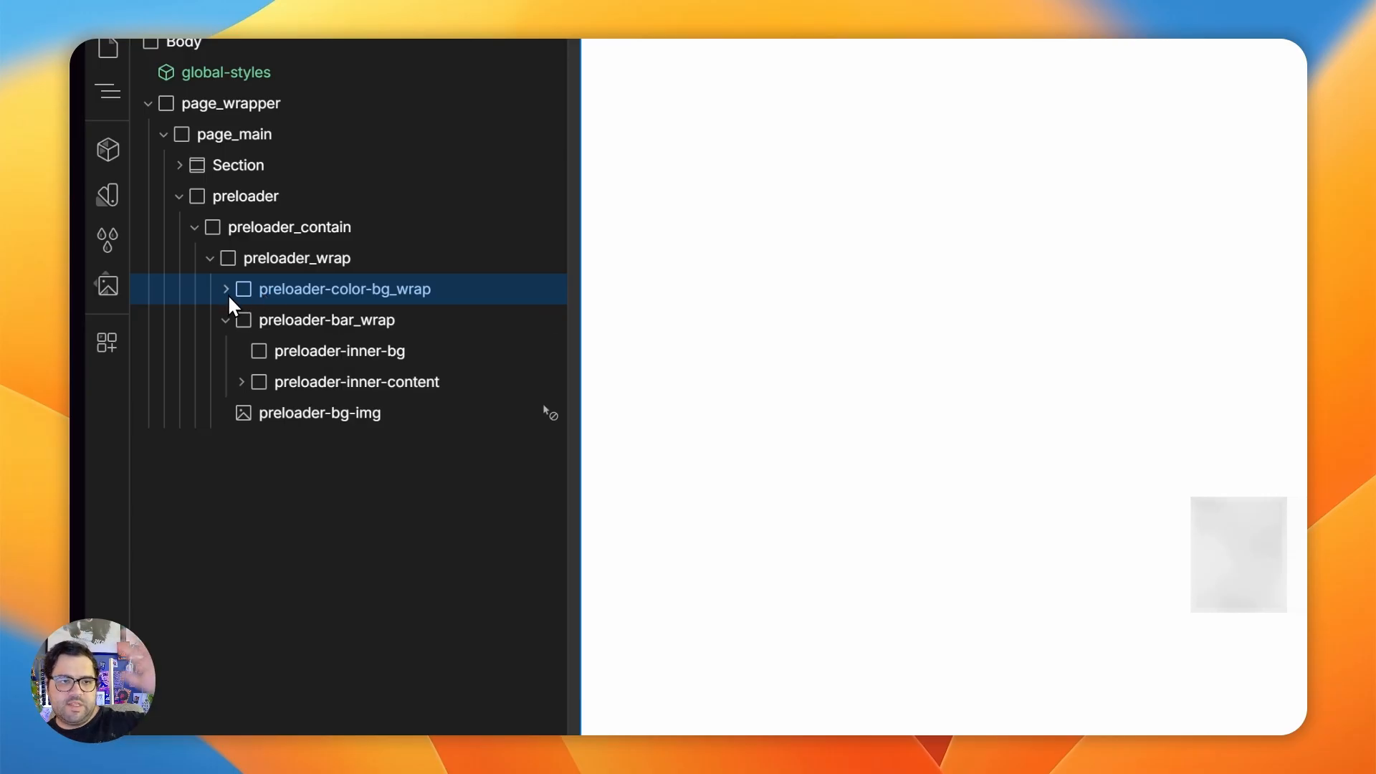
pyautogui.click(311, 327)
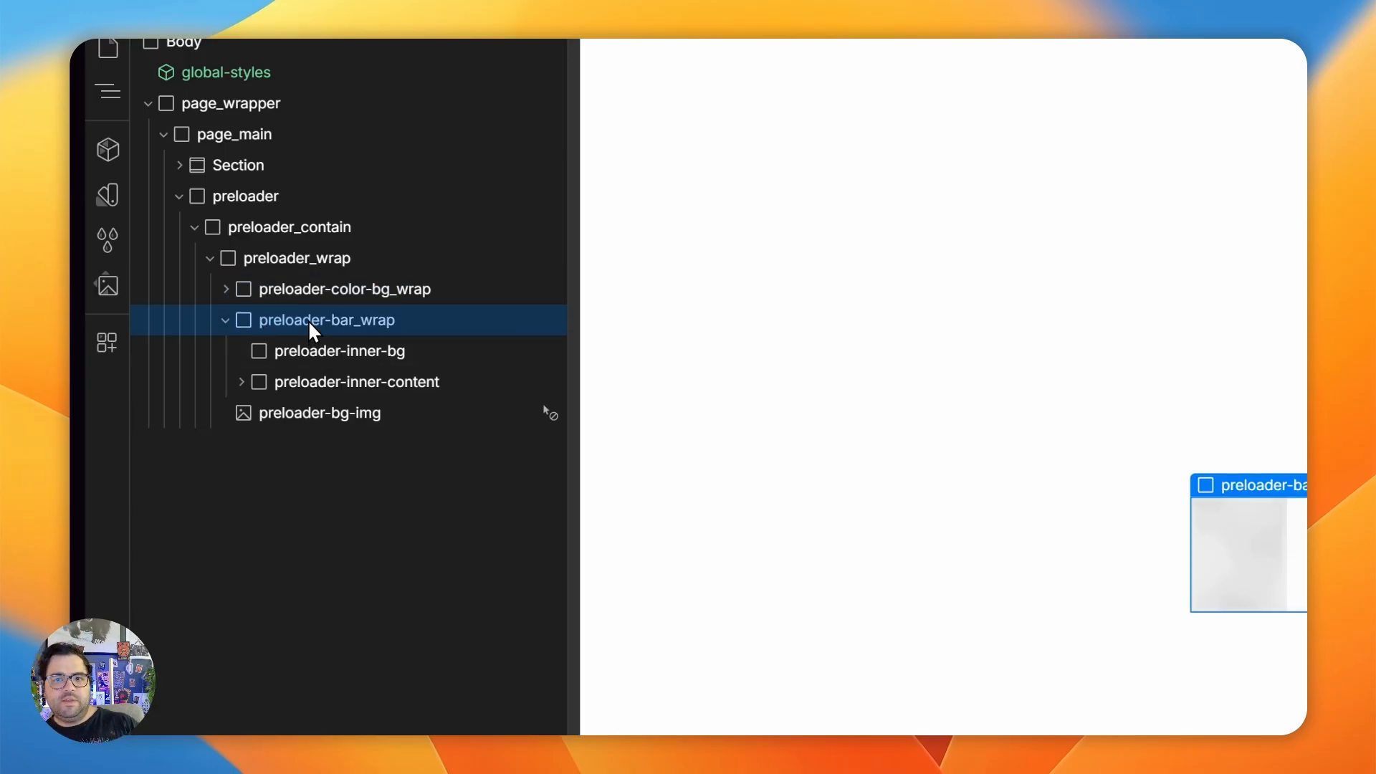
pyautogui.click(315, 356)
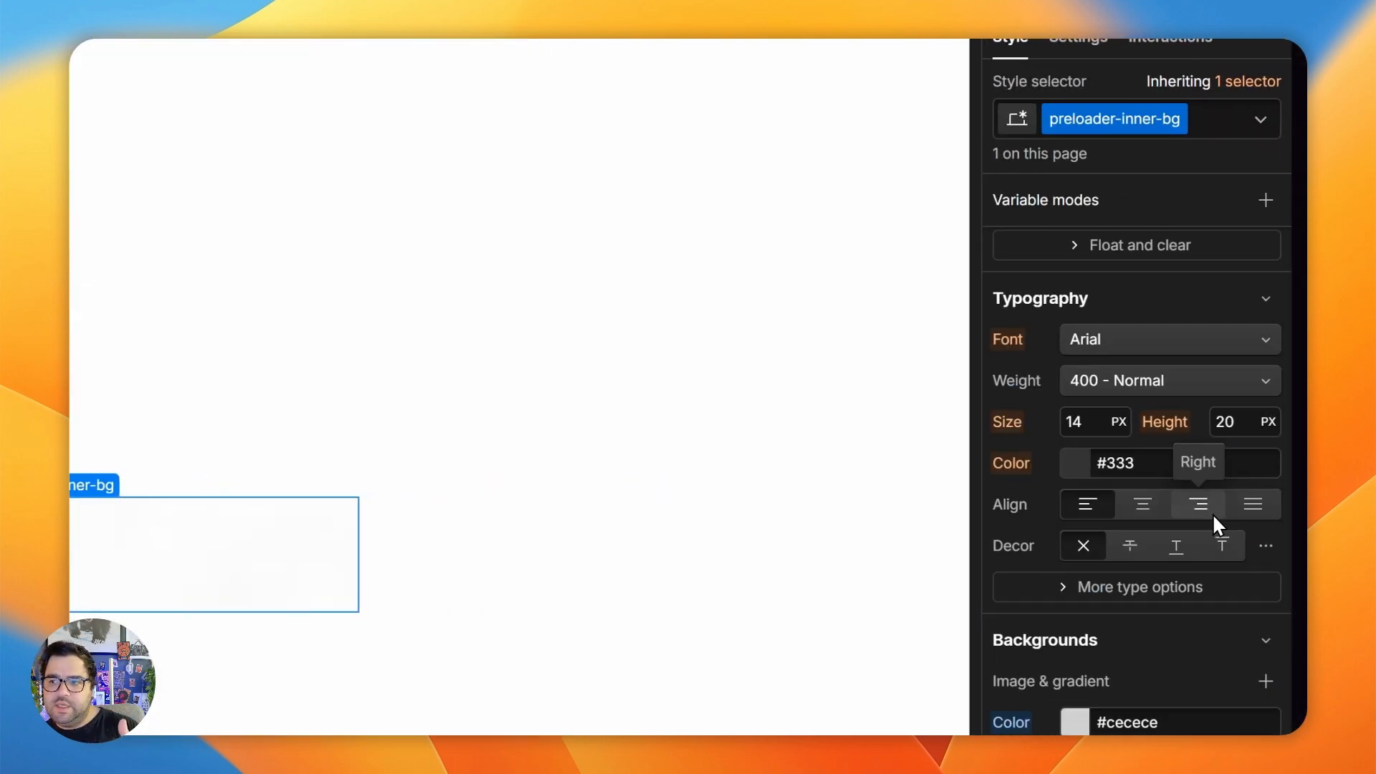
pyautogui.scroll(10, 1211, 513)
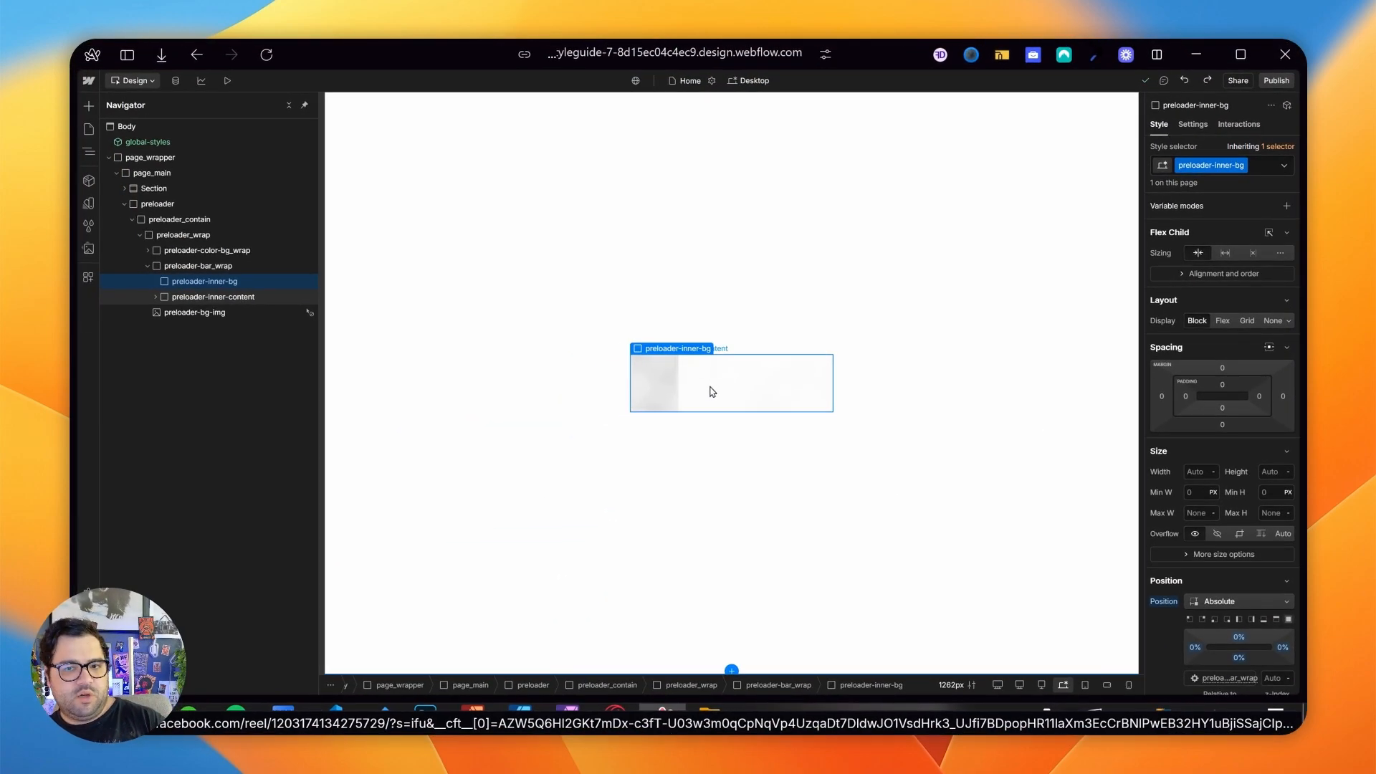
# - Inspect preloader-inner-content and preloader-inner-bar on the finished project's canvas and go back to the rebuild project
pyautogui.click(680, 398)
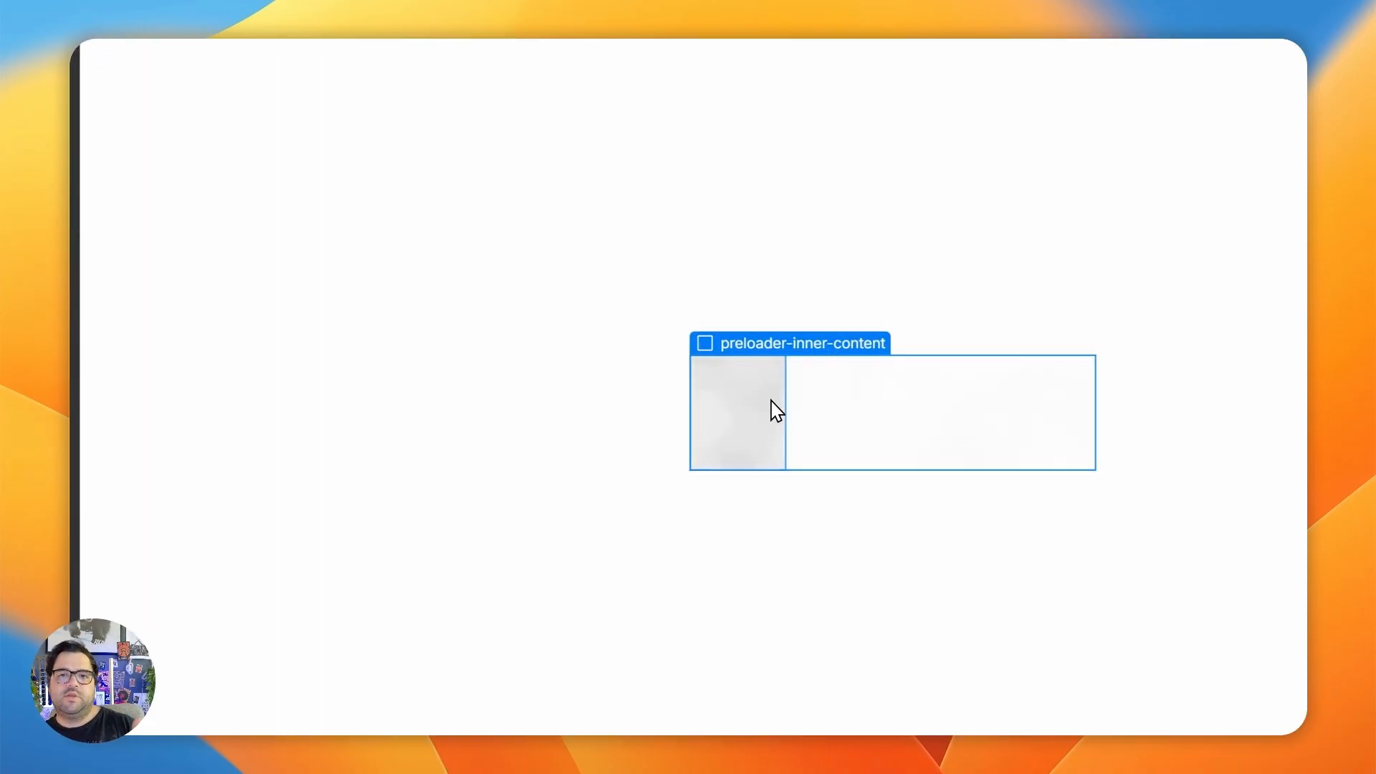
pyautogui.click(773, 410)
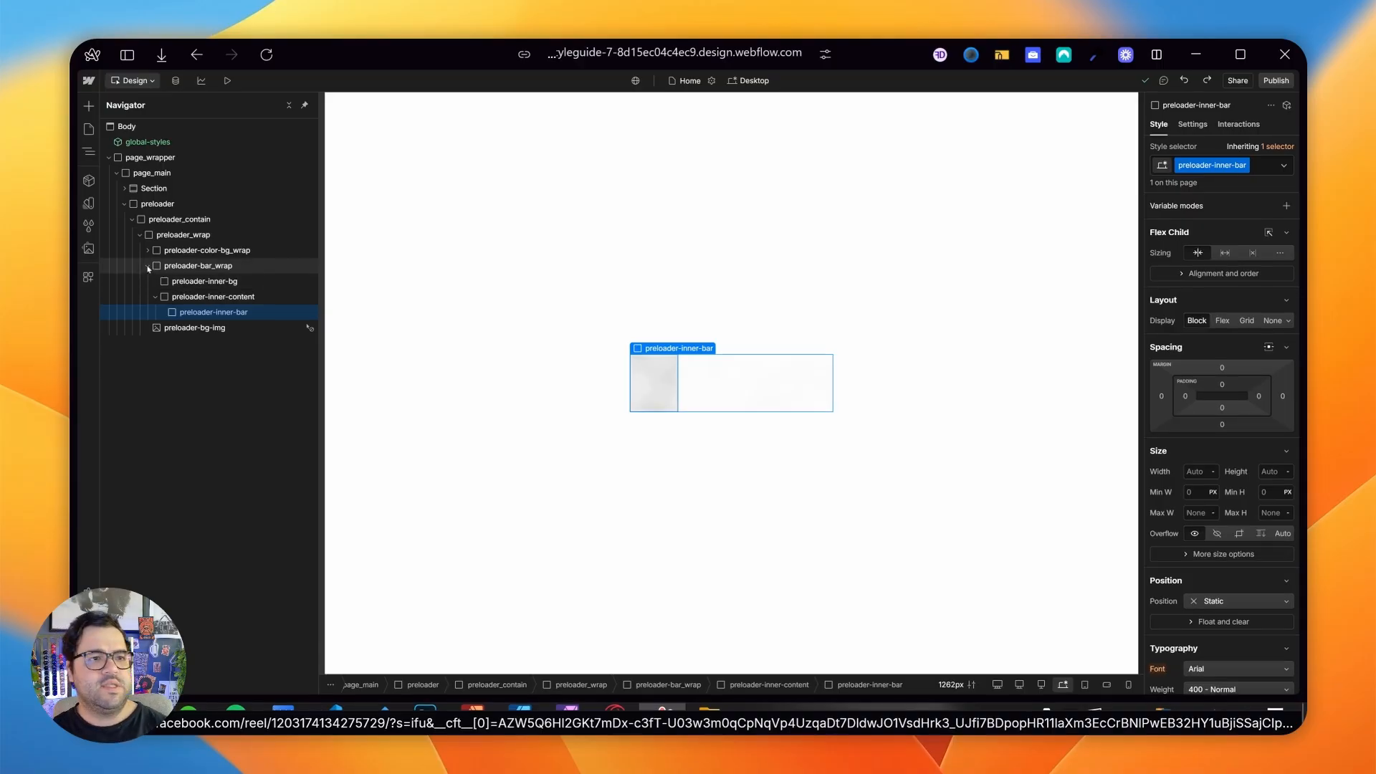
pyautogui.click(148, 266)
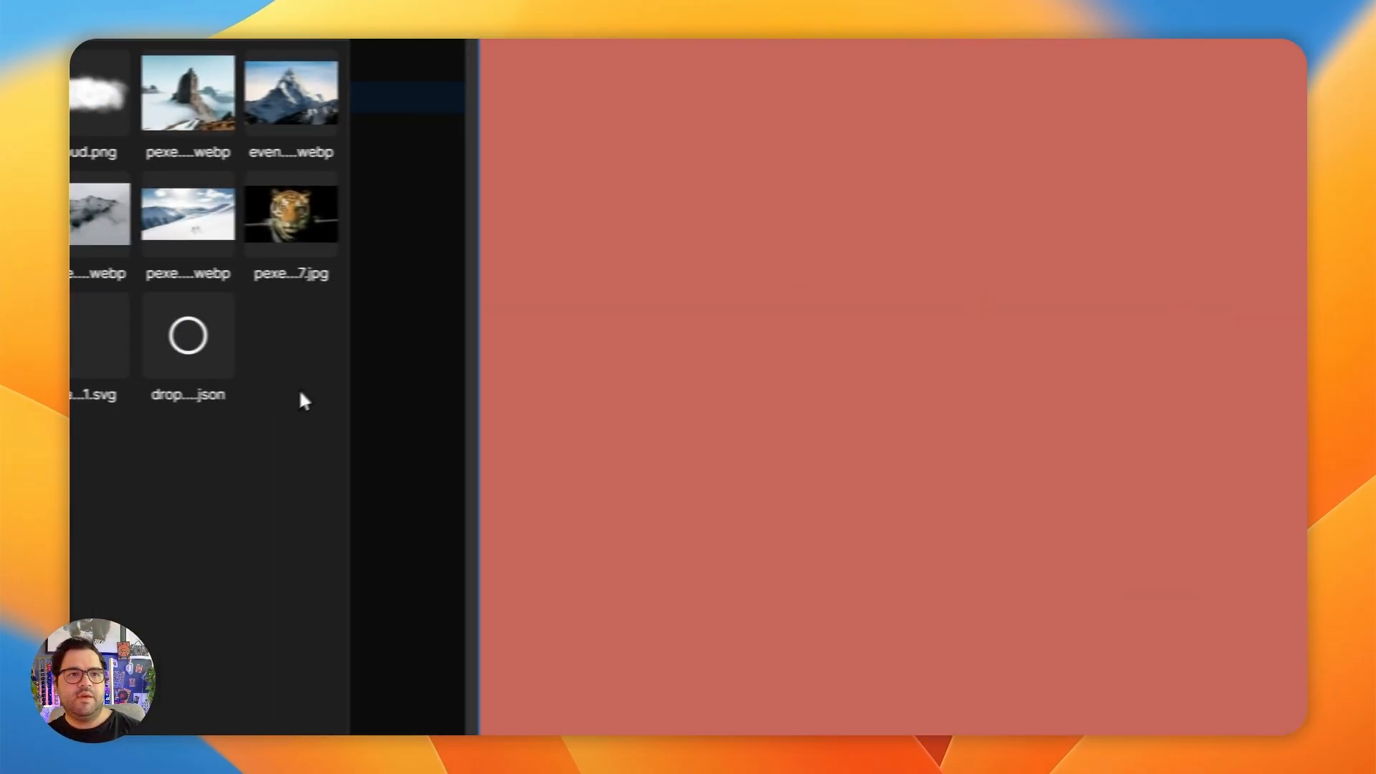
# - Add three div blocks inside preloader_contain in the rebuild project
pyautogui.click(554, 235)
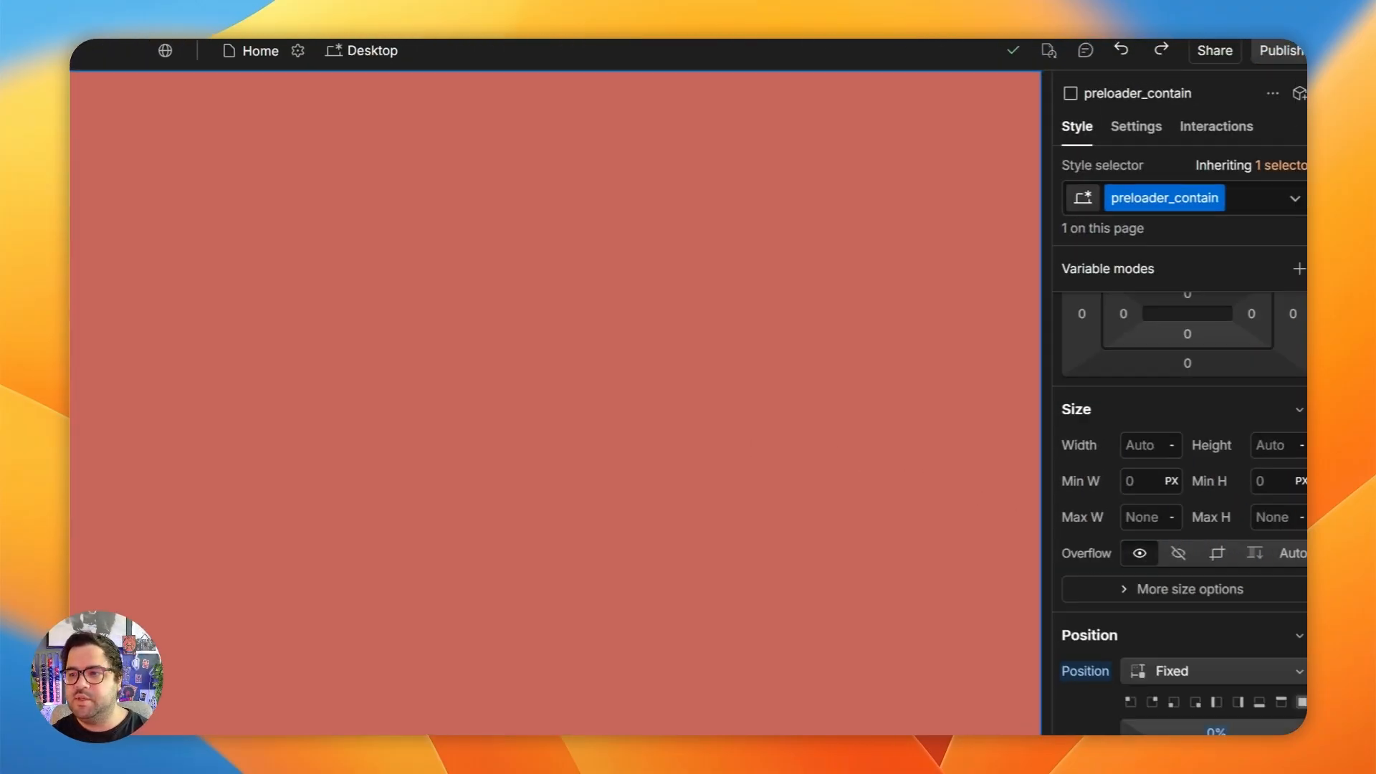
pyautogui.hotkey('ctrl', 'k')
pyautogui.write('div')
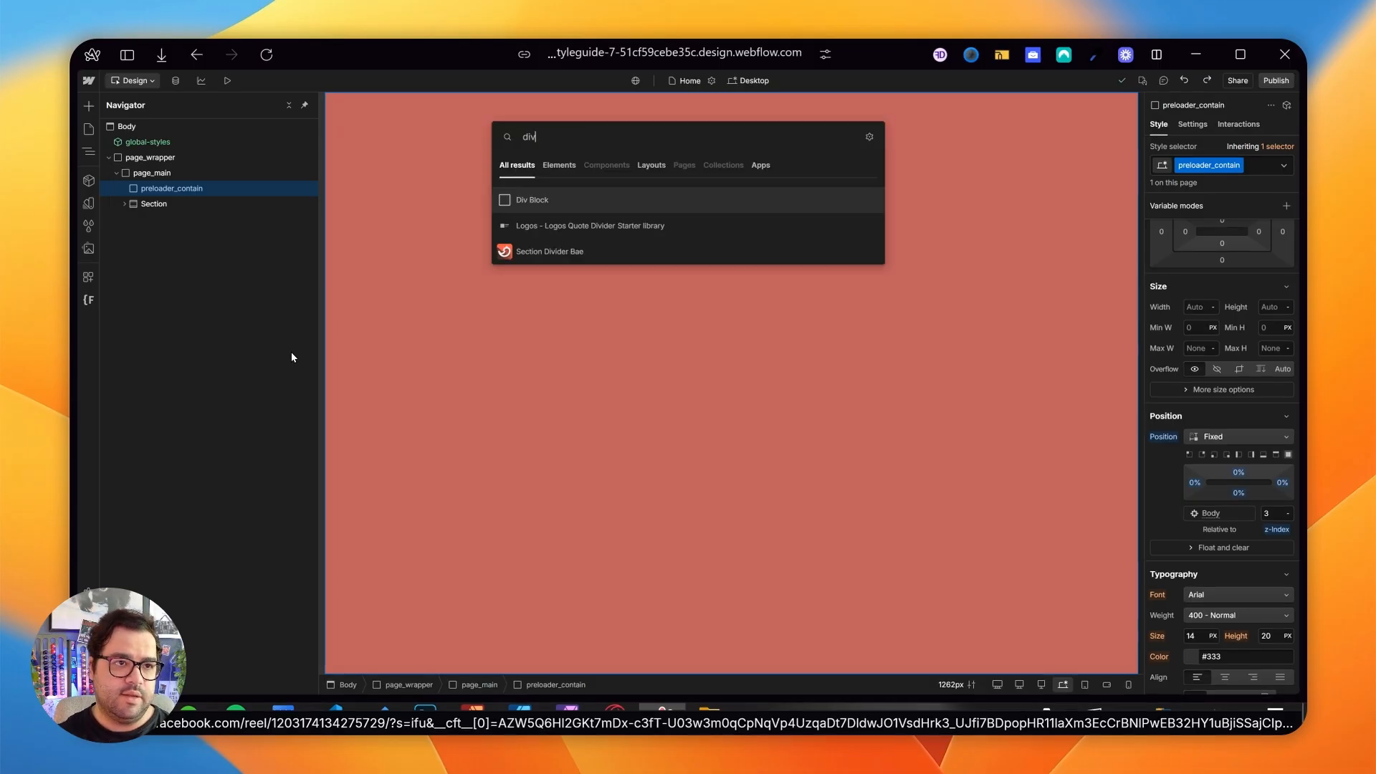
pyautogui.press('Return')
pyautogui.hotkey('ctrl', 'd')
pyautogui.hotkey('ctrl', 'd')
# - Give the first div block inside preloader_contain the new class preloader-background_wrap
pyautogui.click(152, 205)
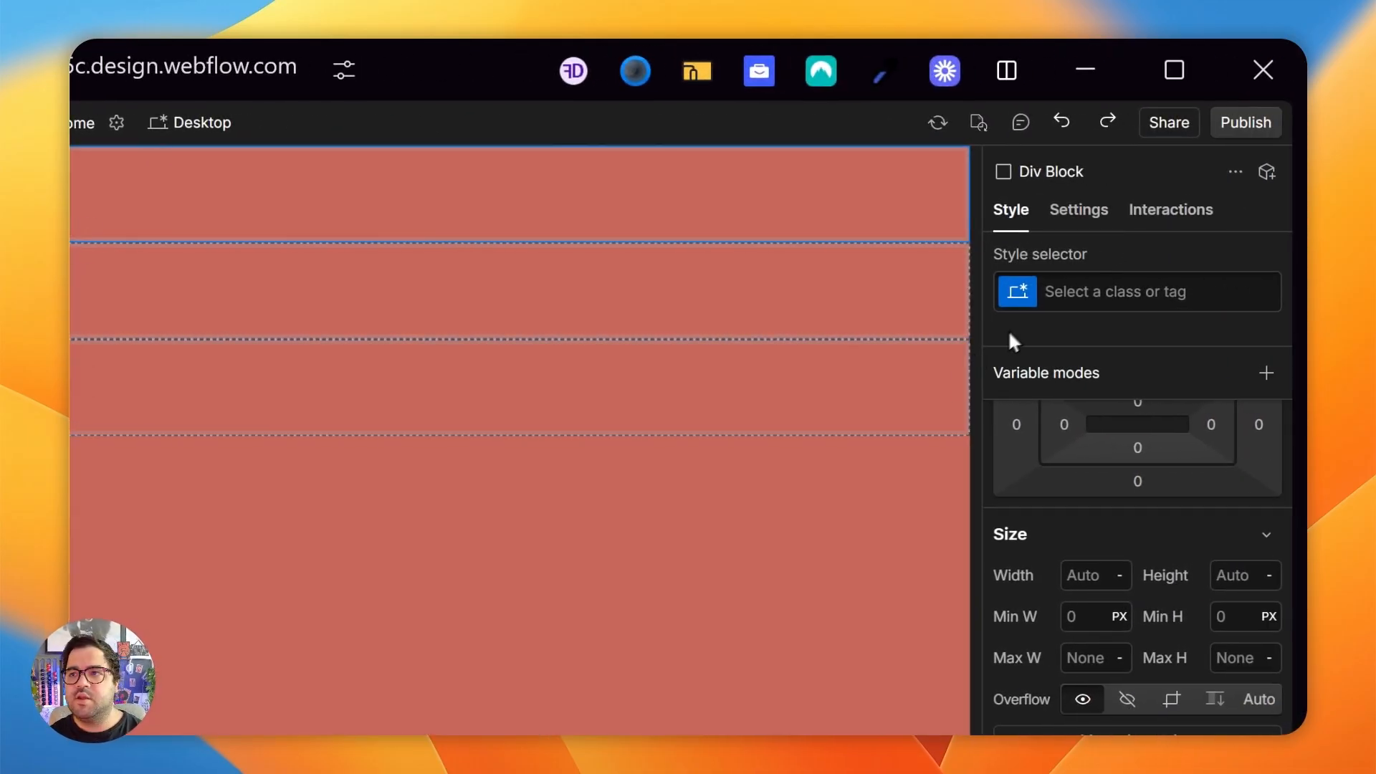
pyautogui.click(1193, 165)
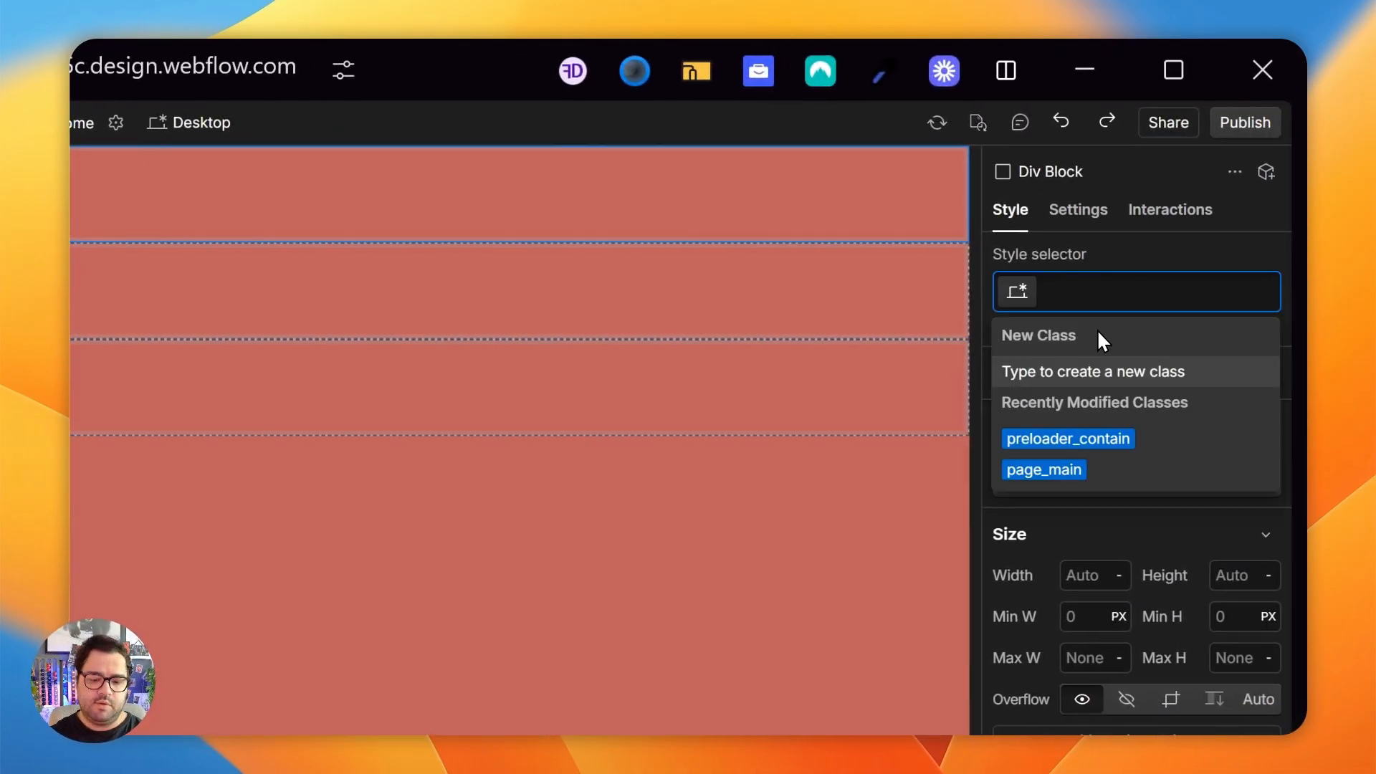
pyautogui.write('preloader_contai')
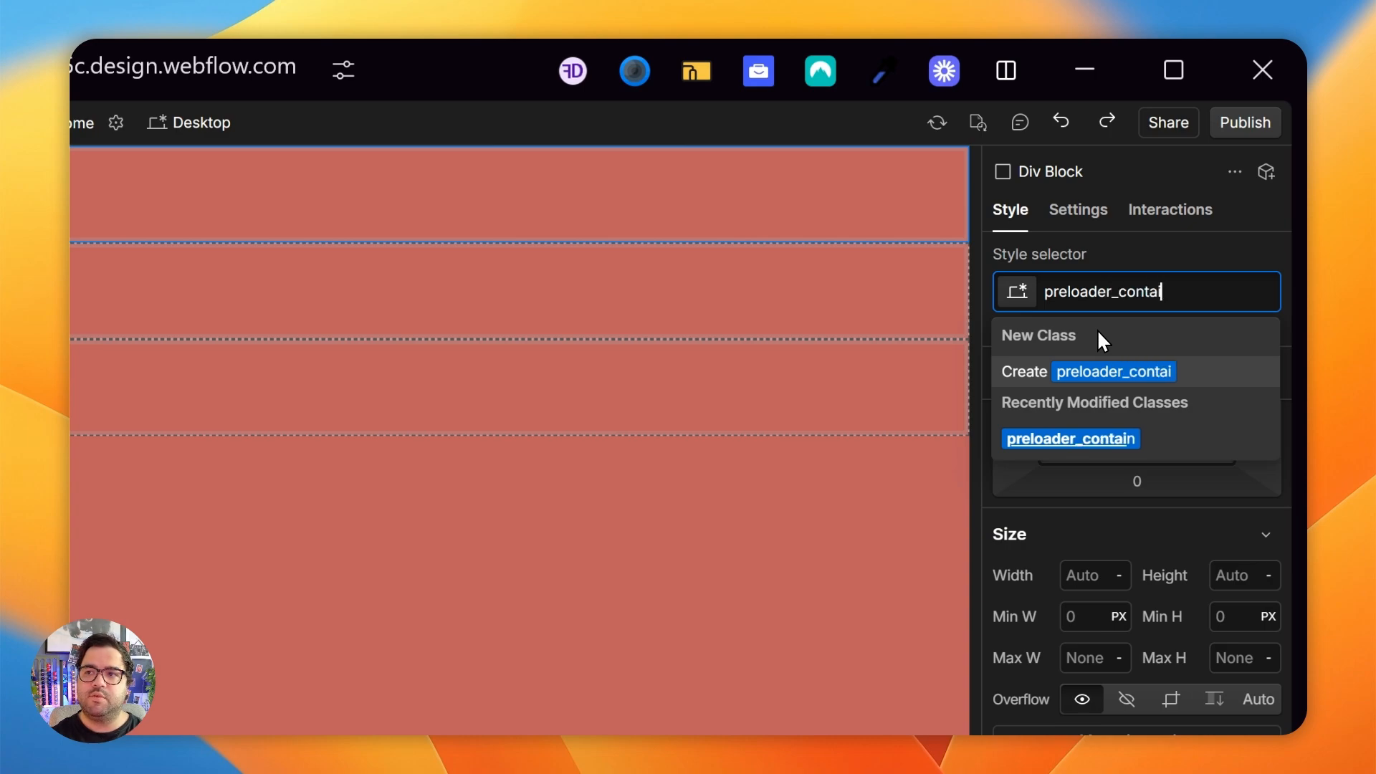
pyautogui.press('BackSpace')
pyautogui.press('BackSpace')
pyautogui.press('BackSpace')
pyautogui.press('BackSpace')
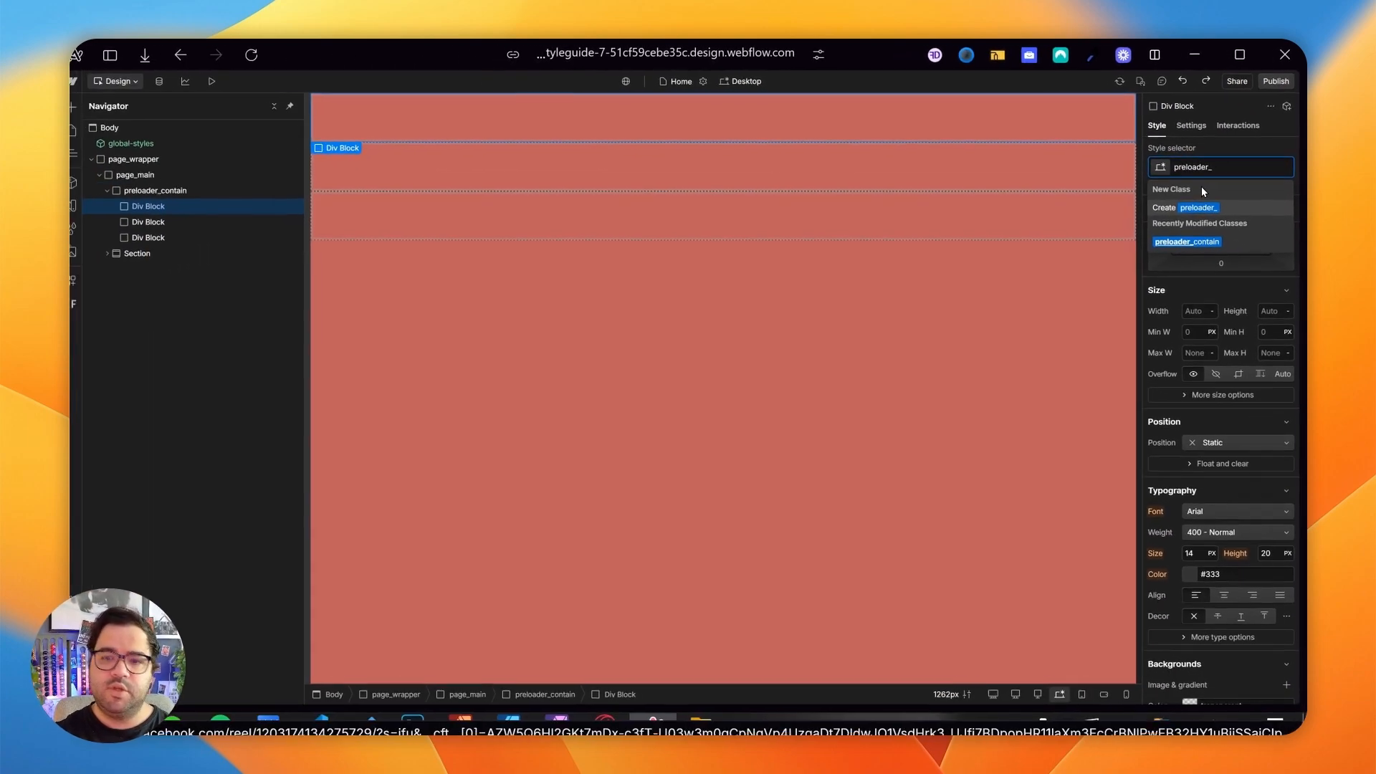
pyautogui.press('BackSpace')
pyautogui.press('BackSpace')
pyautogui.write('-background_wrap')
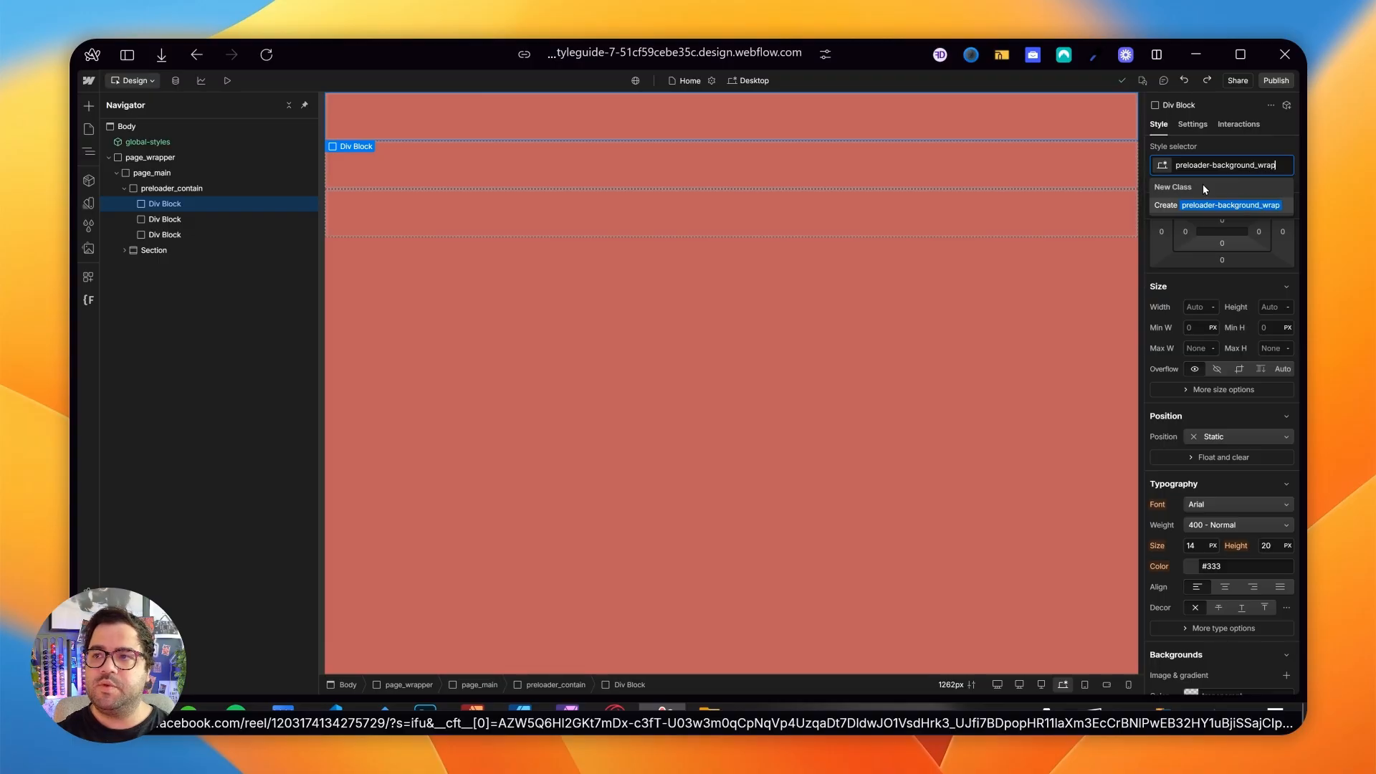
pyautogui.press('Return')
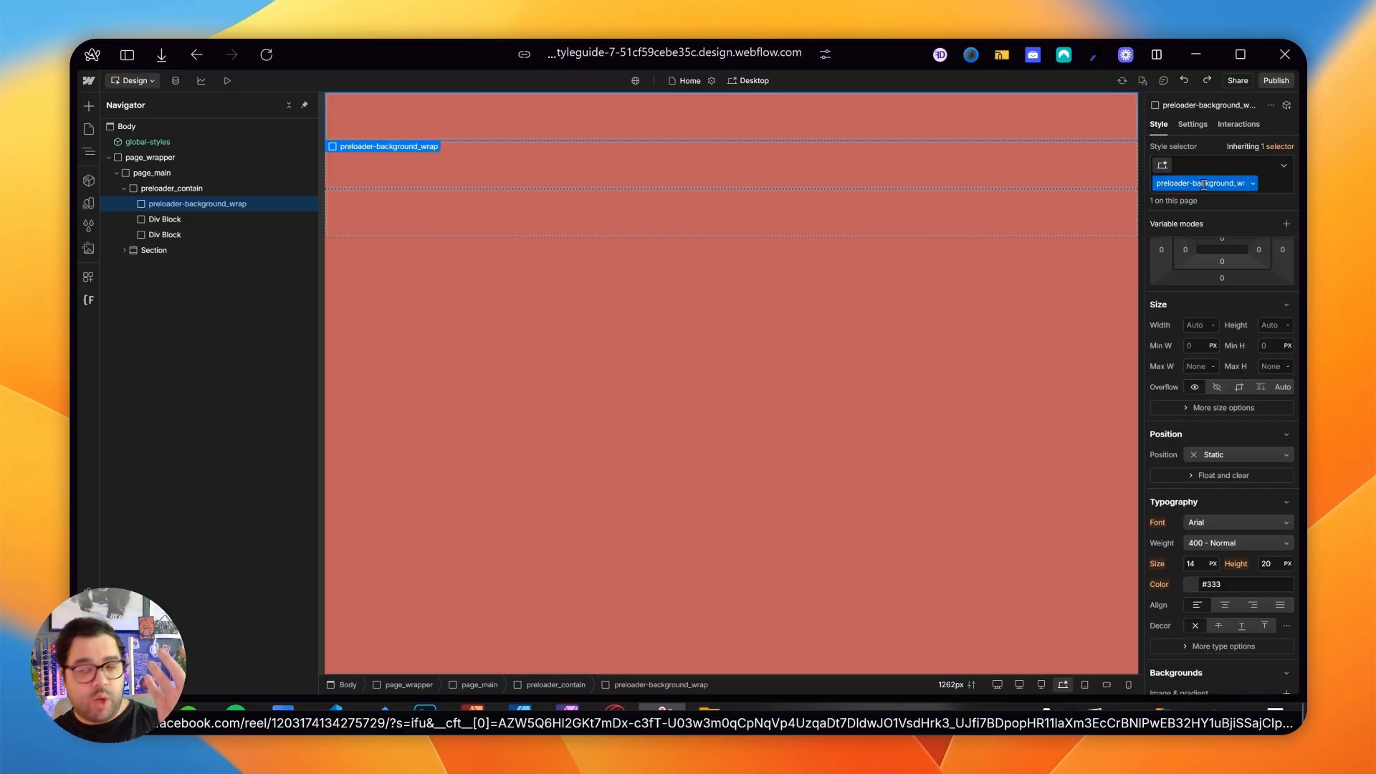
# - Position preloader-background_wrap absolutely with z-index 2 and stretch it over its parent with 0% offsets on all sides
pyautogui.scroll(-2, 1217, 398)
pyautogui.click(1213, 357)
pyautogui.click(1220, 387)
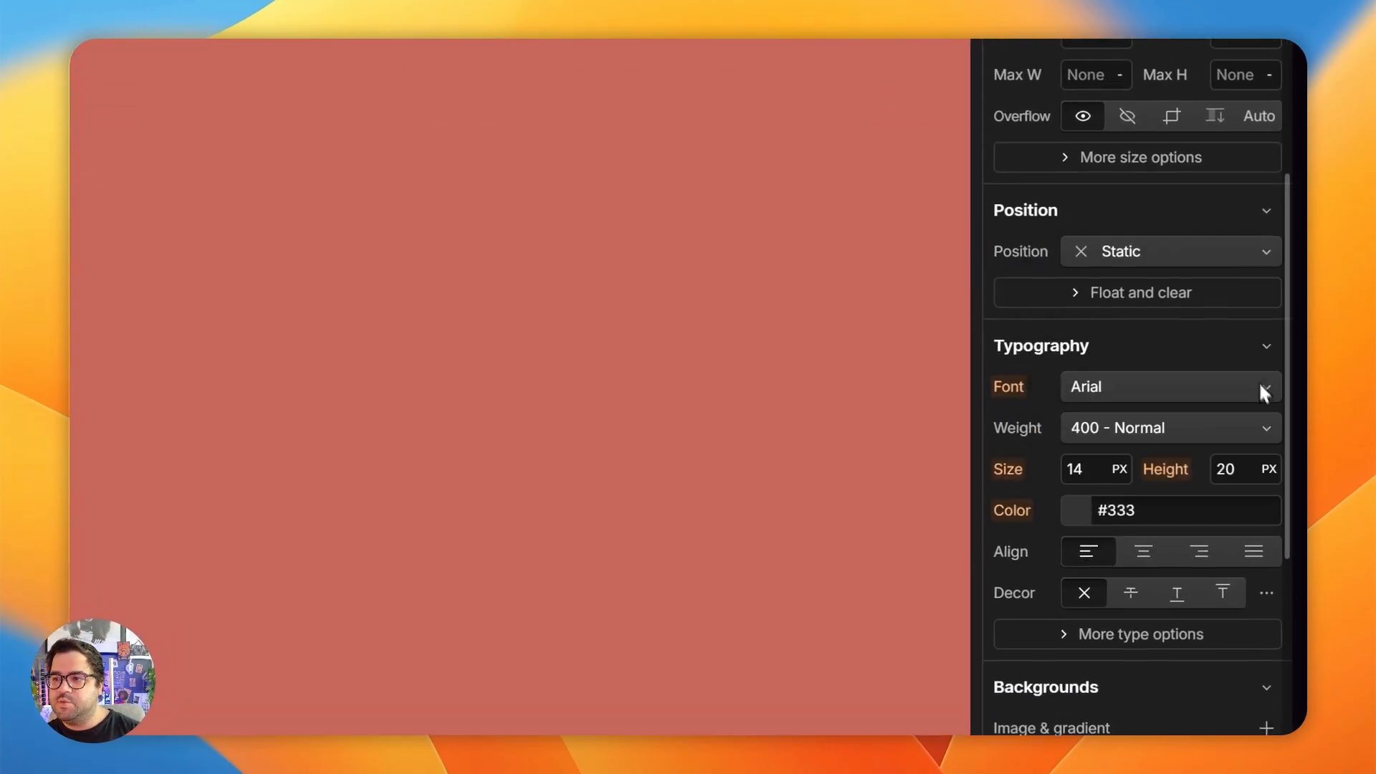
pyautogui.click(1256, 409)
pyautogui.write('2')
pyautogui.press('Return')
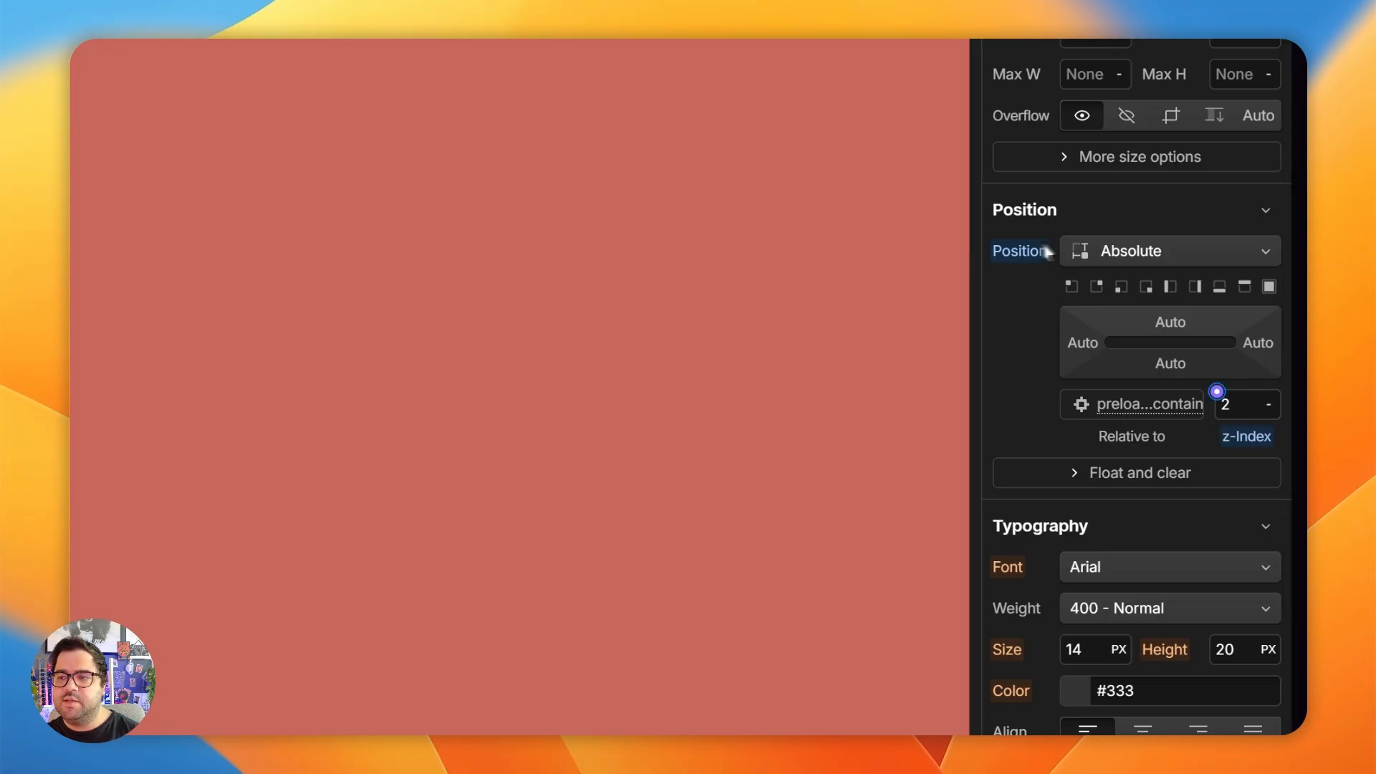
pyautogui.click(1268, 286)
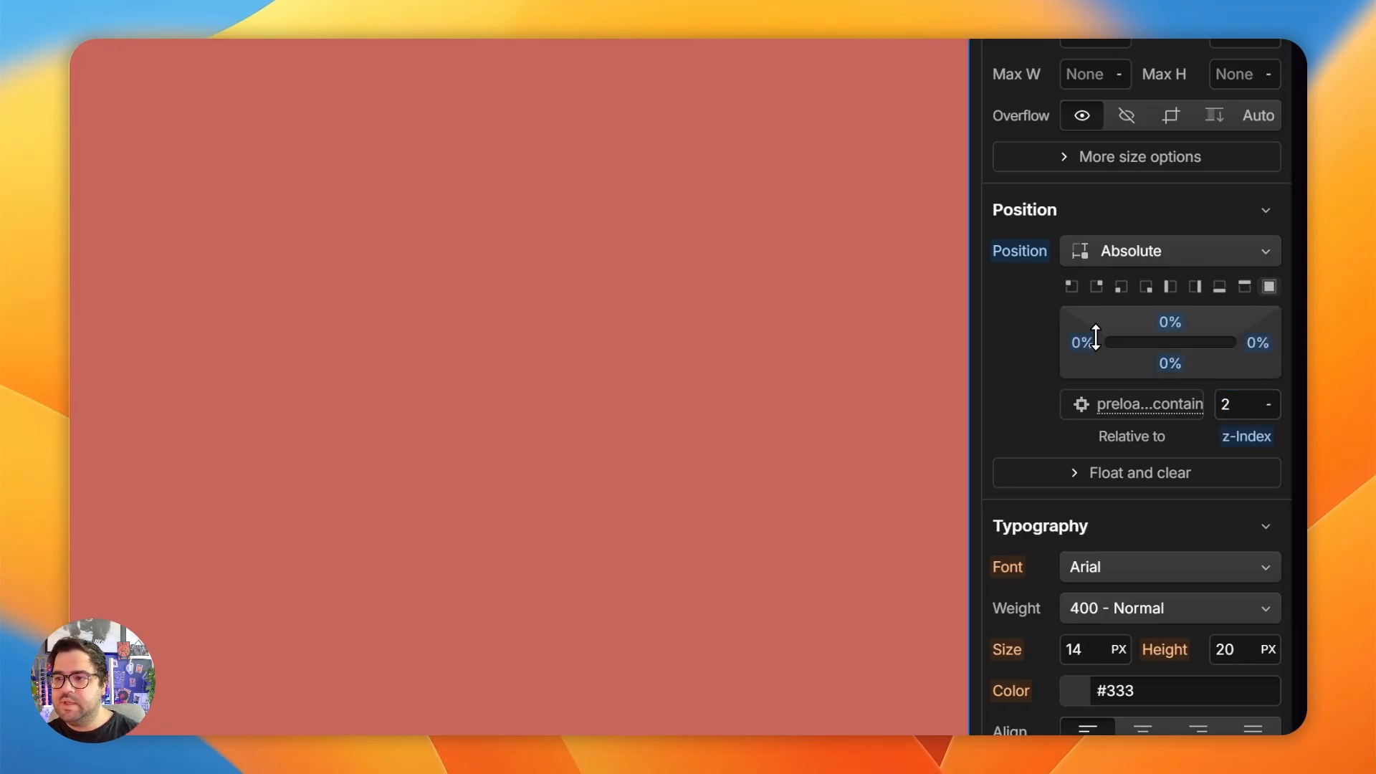
# - Give preloader-background_wrap a white background from the site's color variables
pyautogui.scroll(-5, 1105, 388)
pyautogui.click(1062, 551)
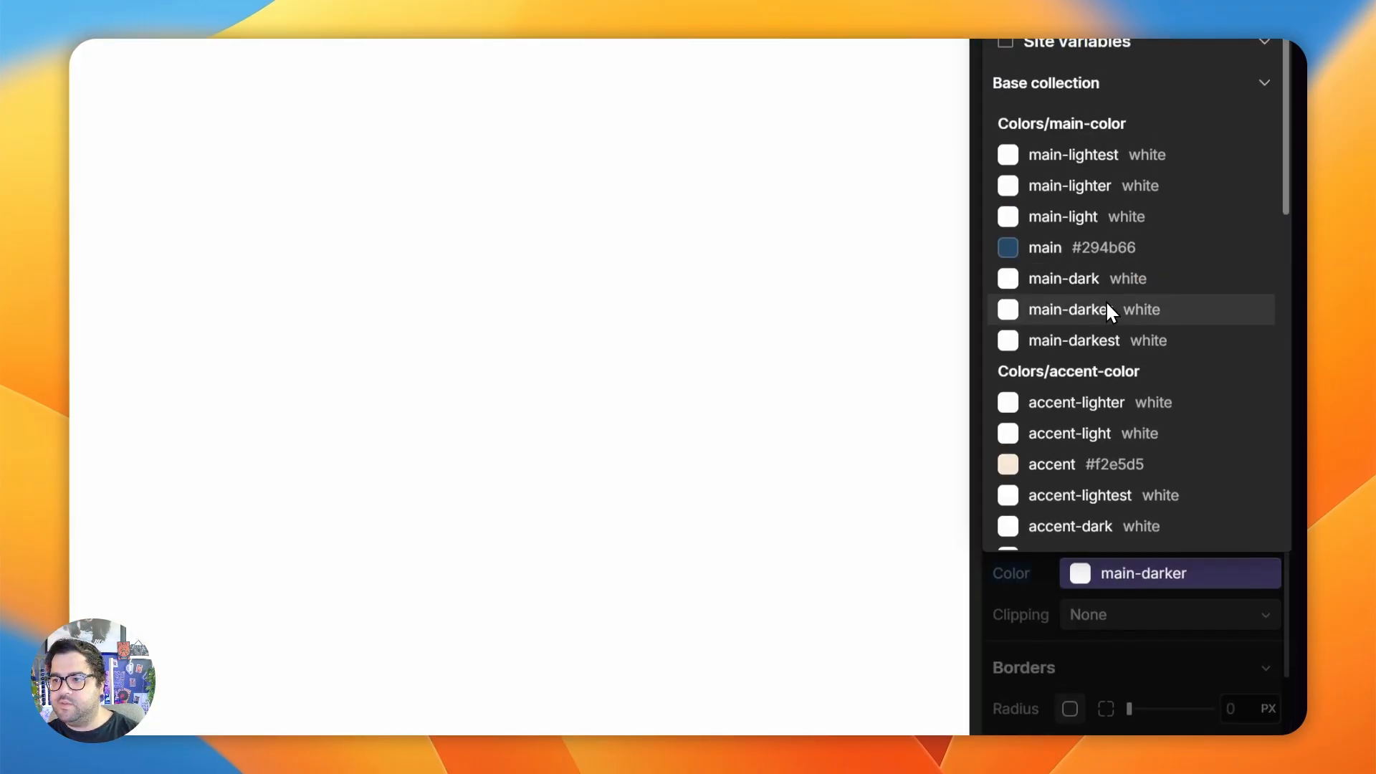
pyautogui.scroll(-3, 1074, 258)
pyautogui.scroll(-5, 1085, 348)
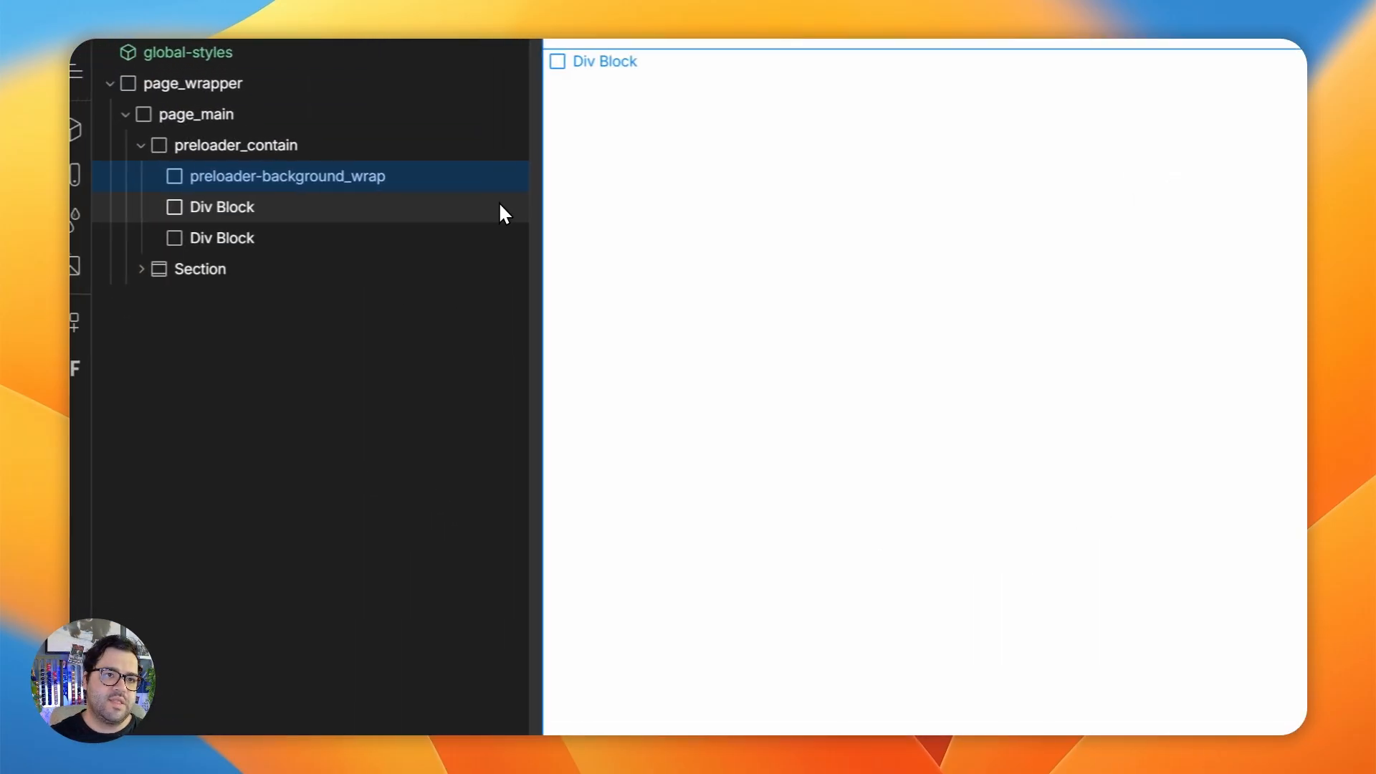
# - Give the second div block inside preloader_contain the new class preloader-content_contain
pyautogui.click(244, 208)
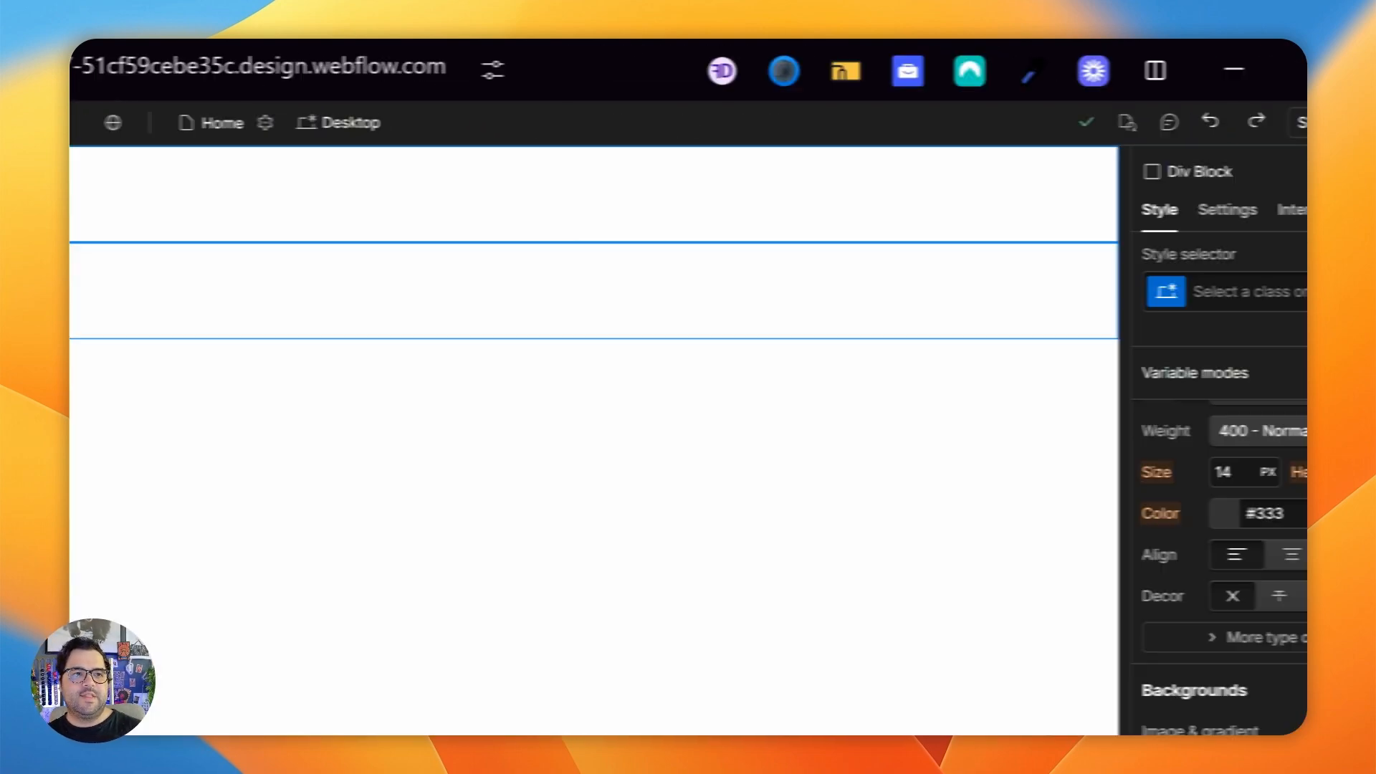
pyautogui.click(1099, 291)
pyautogui.write('preload')
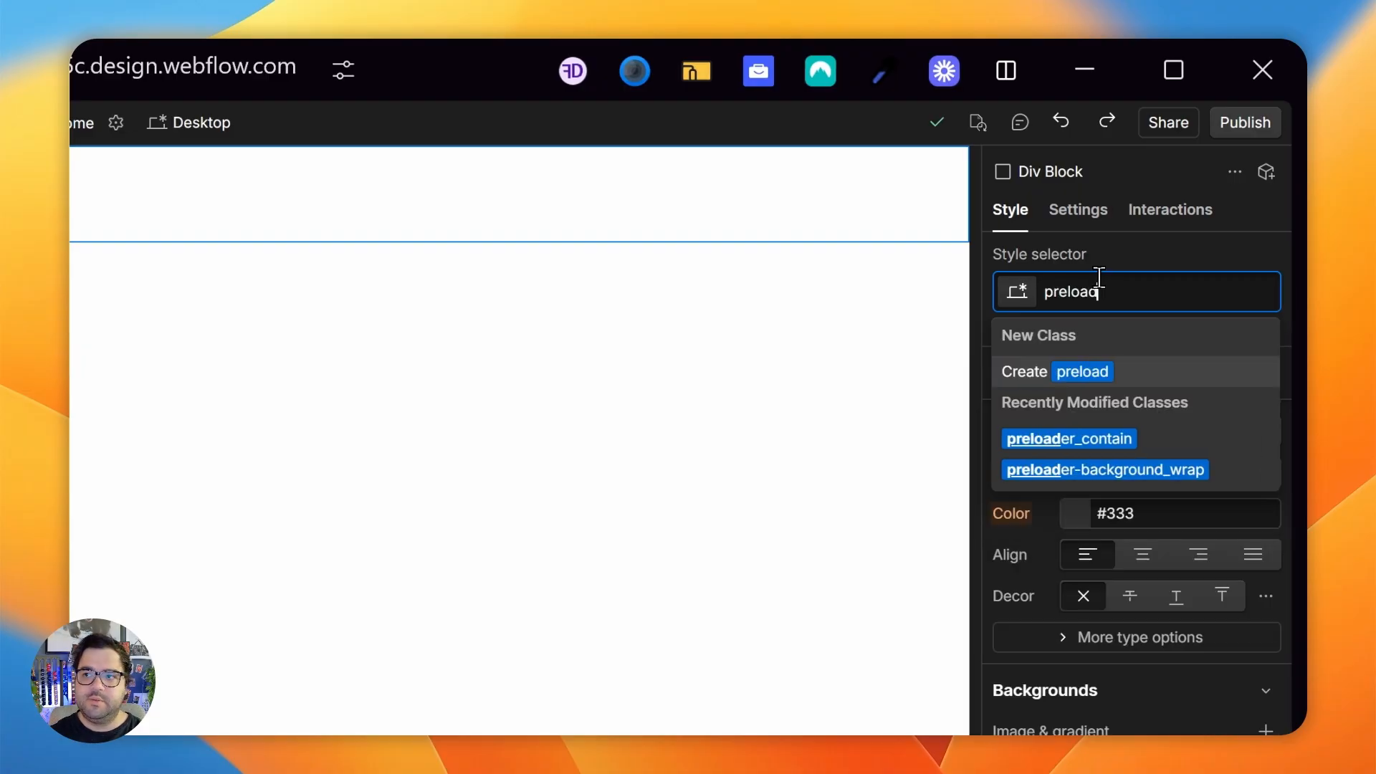
pyautogui.write('er-conf')
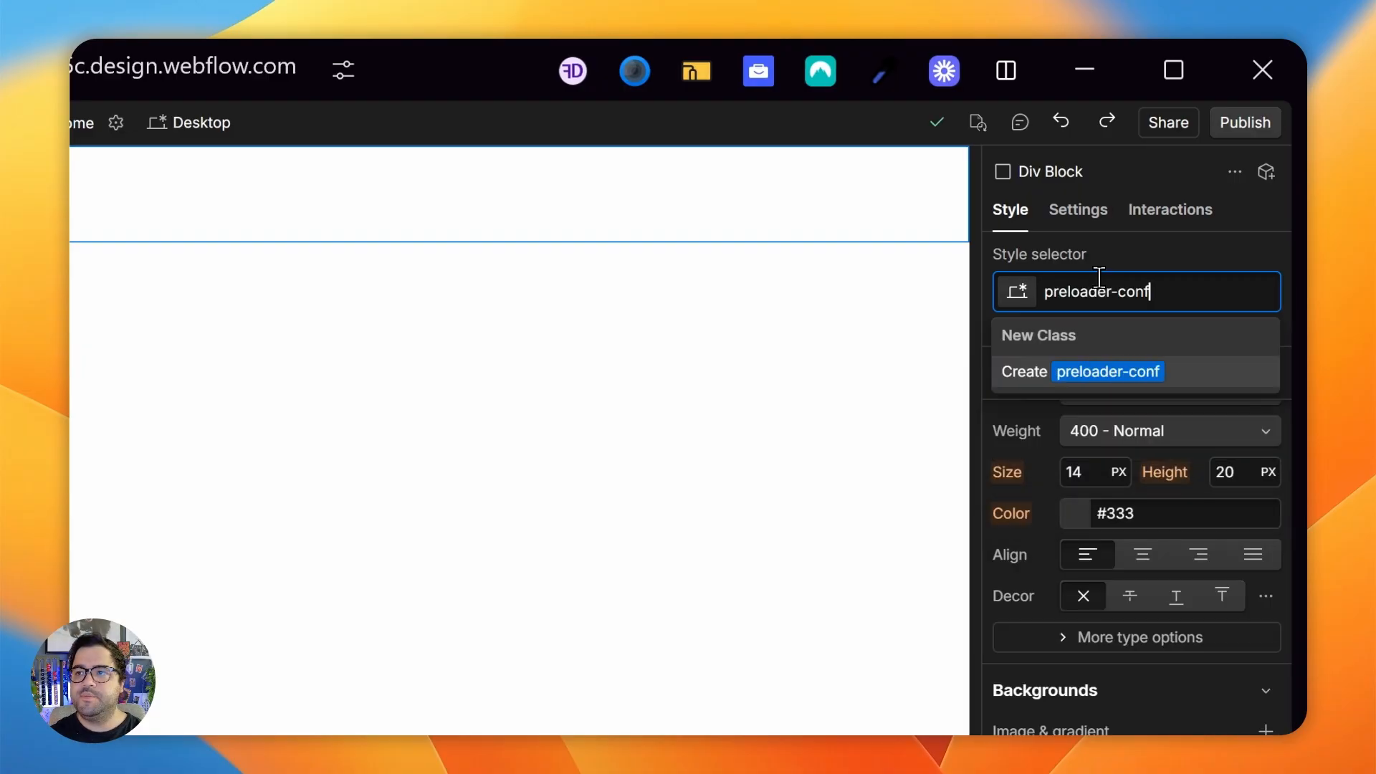
pyautogui.press('BackSpace')
pyautogui.write('tent_contai9on')
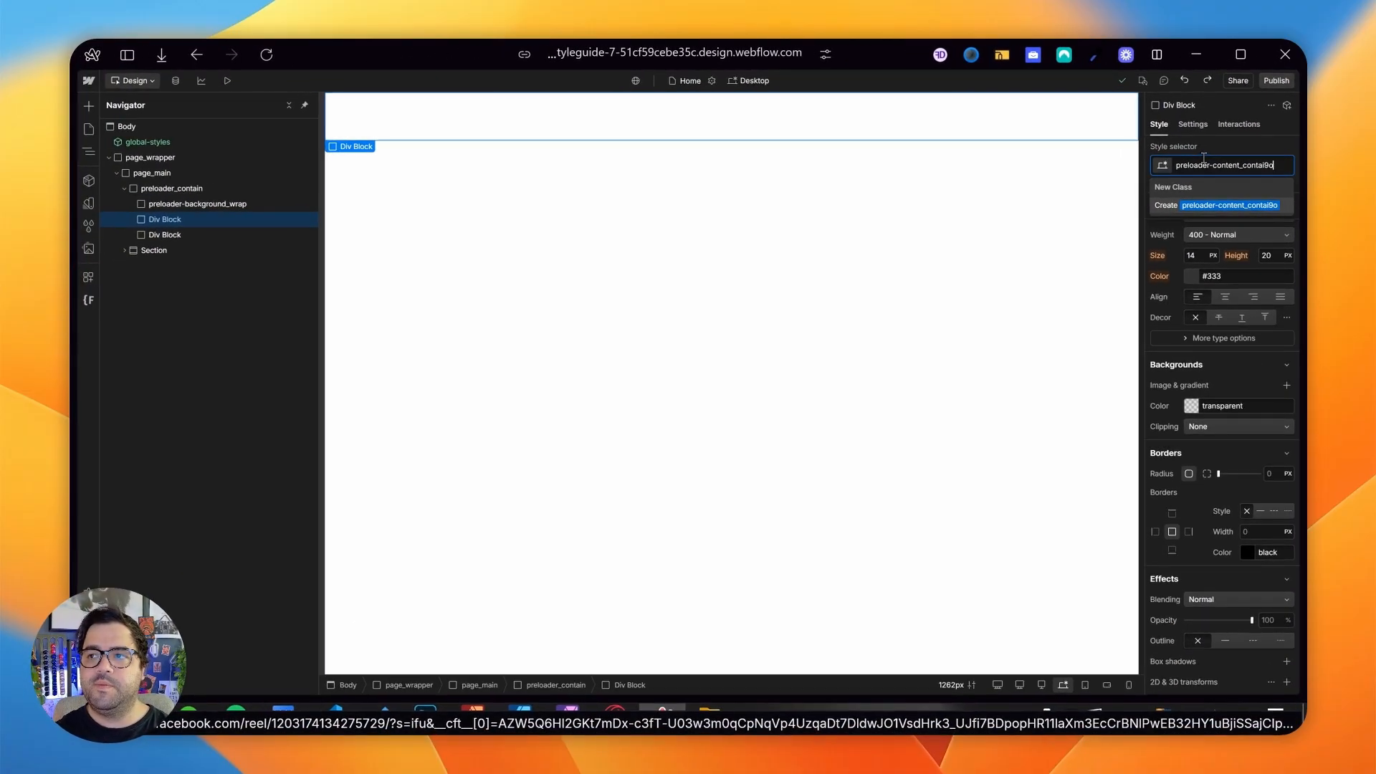
pyautogui.press('Return')
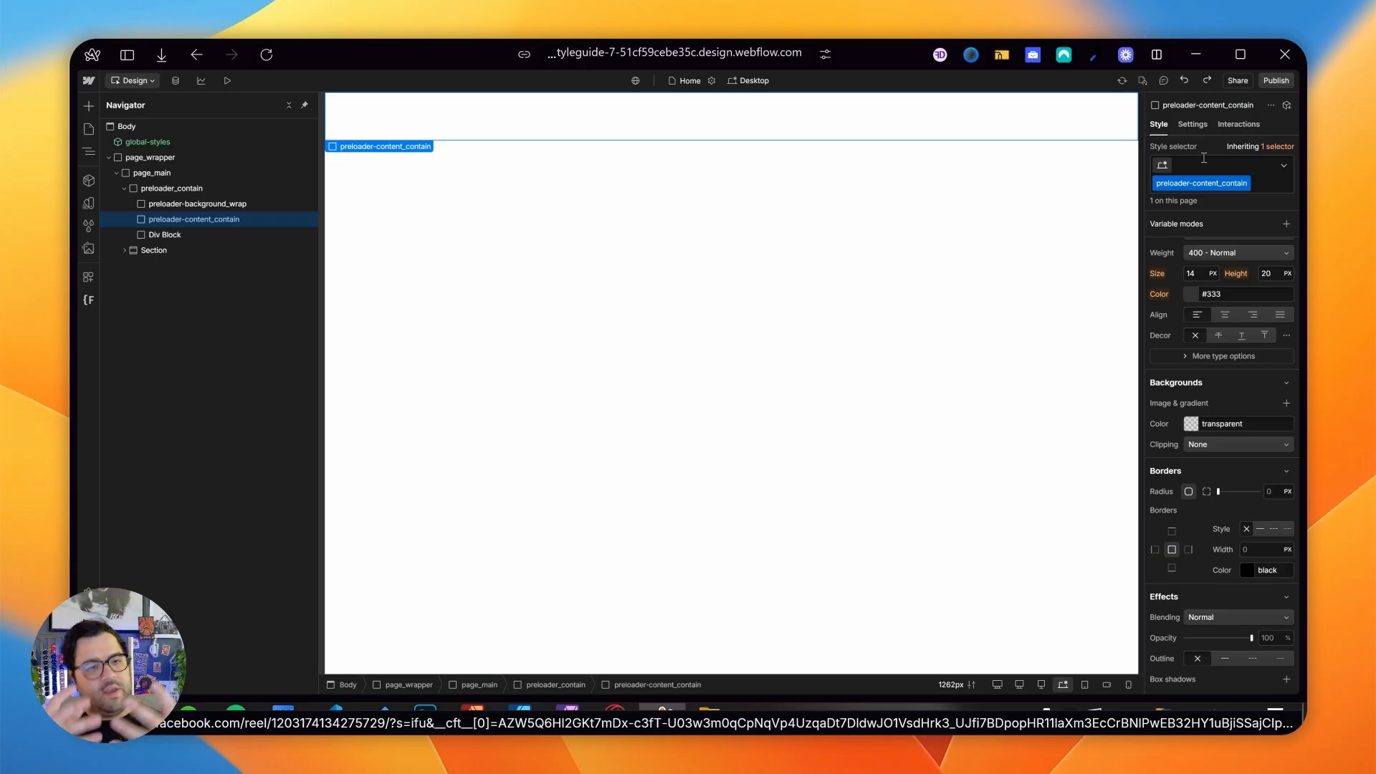
# - Set preloader-content_contain's position to Absolute and make it cover its whole parent
pyautogui.scroll(5, 1285, 317)
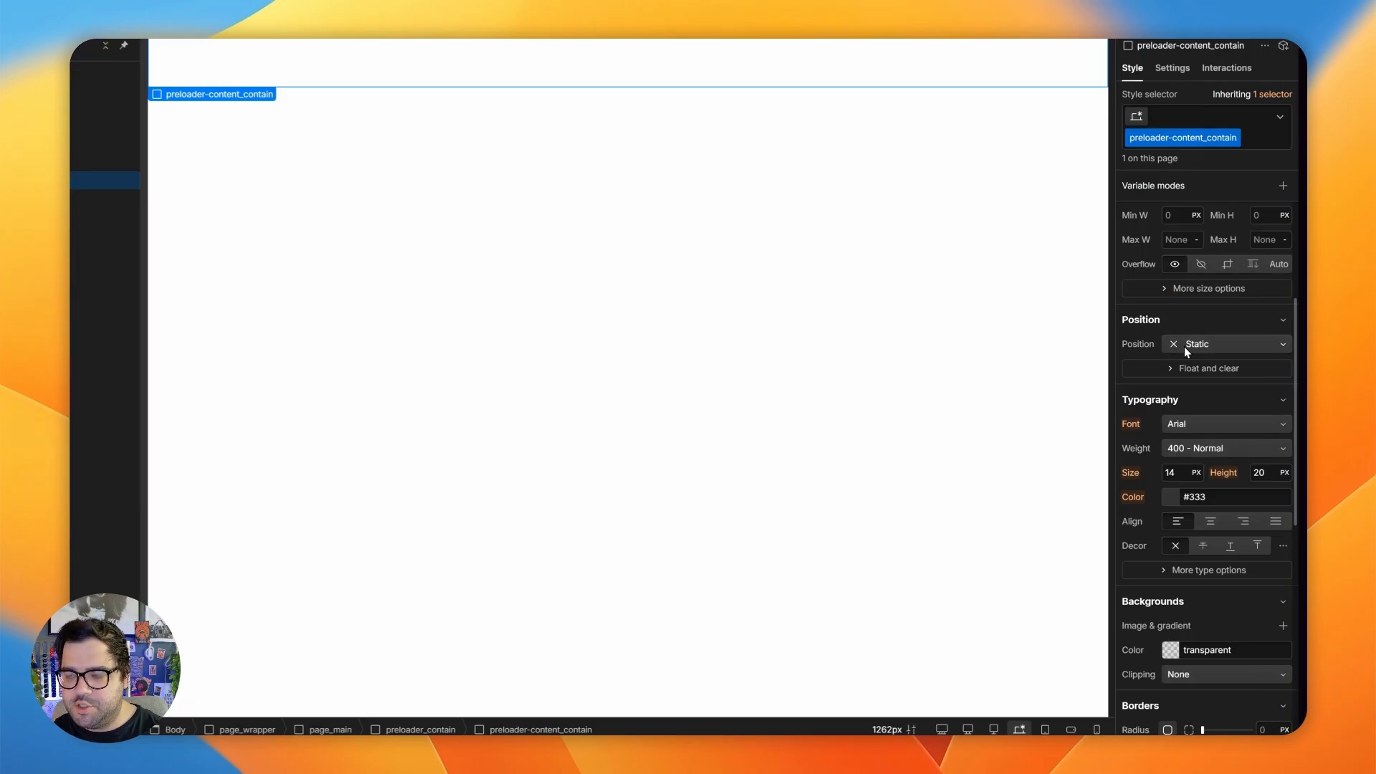
pyautogui.click(1185, 346)
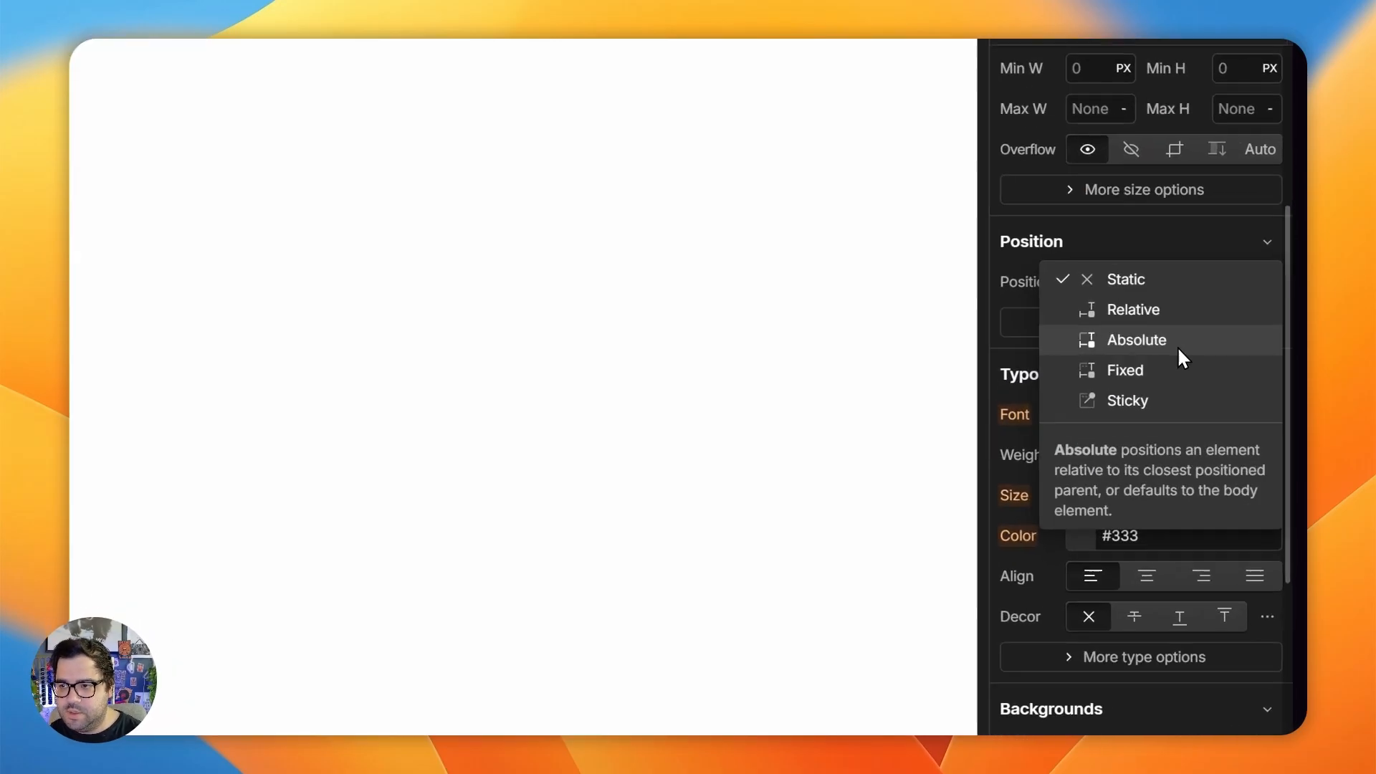
pyautogui.click(1182, 358)
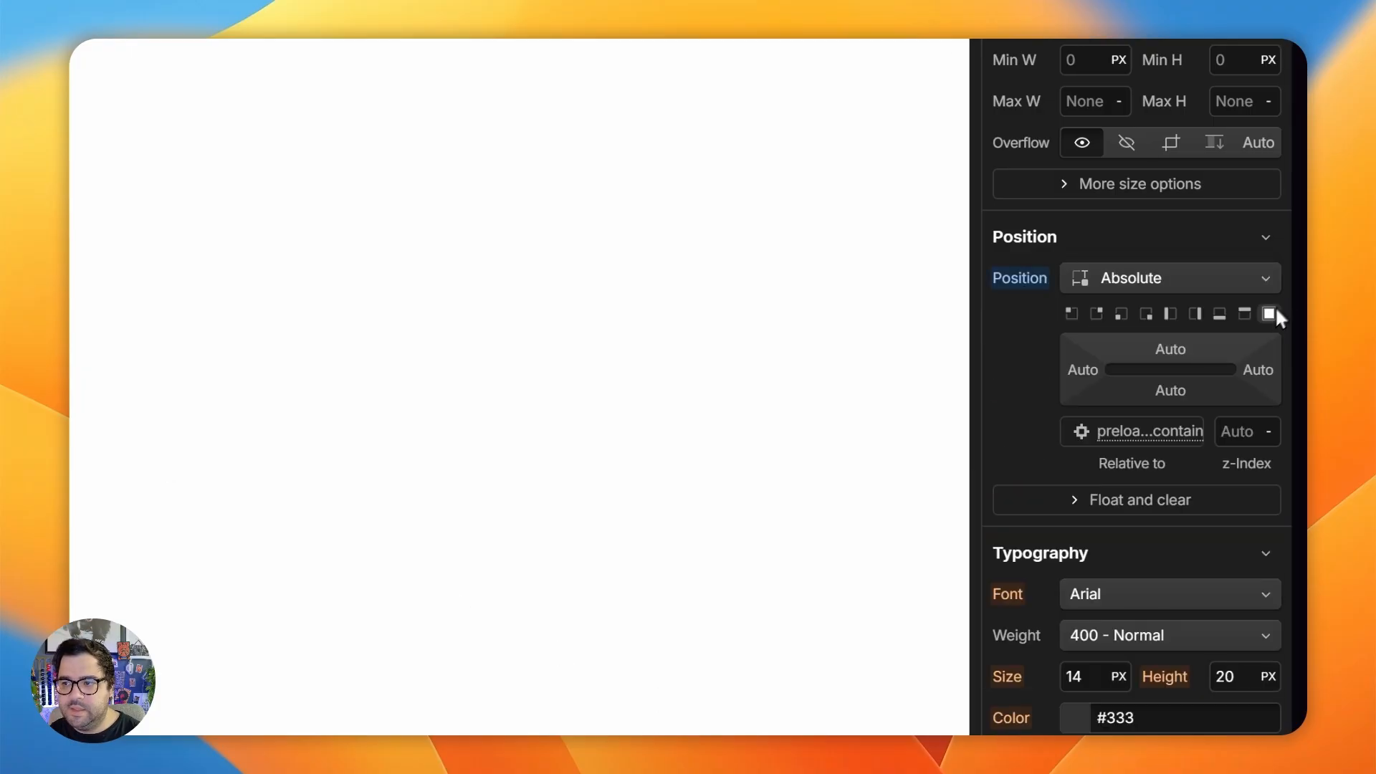
pyautogui.click(1269, 314)
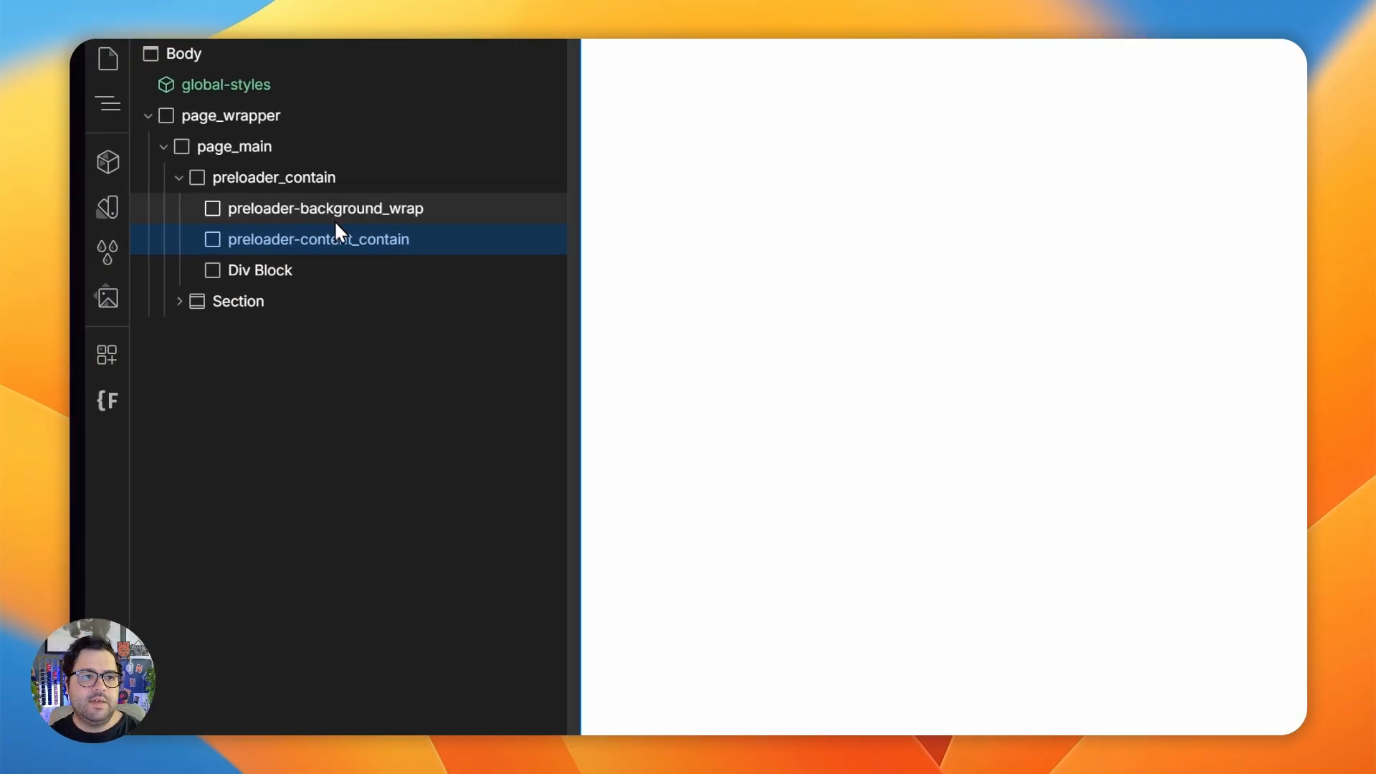
# - Set the z-index of preloader-background_wrap to 1
pyautogui.click(332, 215)
pyautogui.click(1250, 399)
pyautogui.write('1')
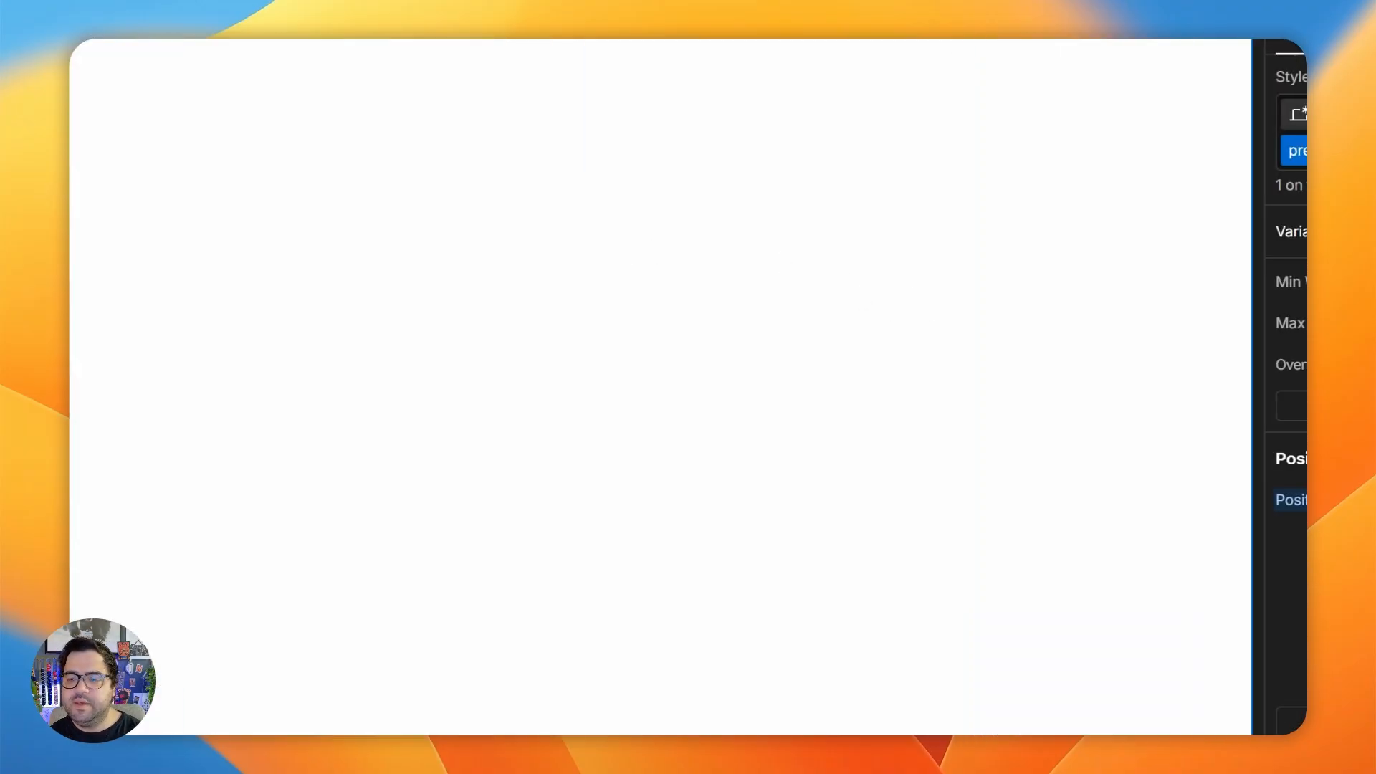
# - Set preloader-content_contain's display to Flex and center its contents
pyautogui.click(301, 399)
pyautogui.scroll(5, 1169, 433)
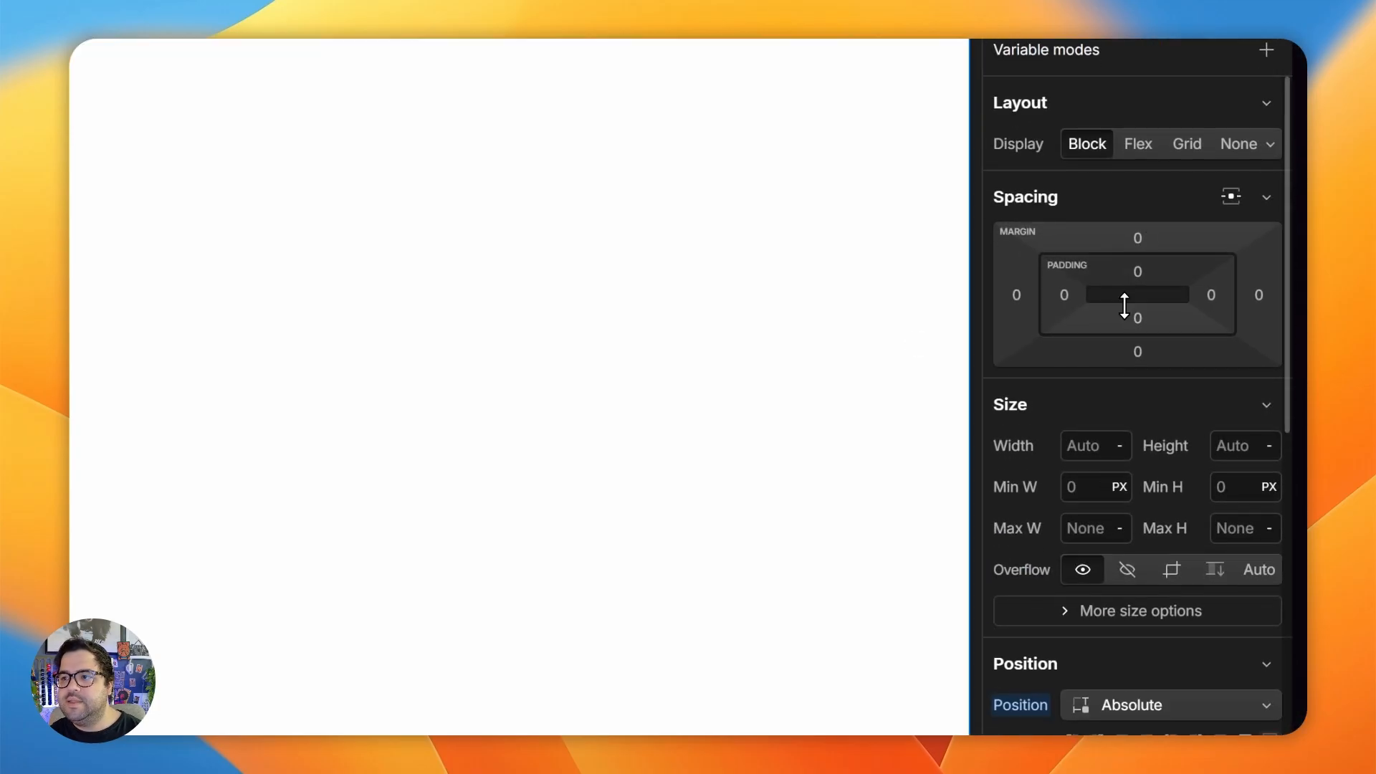
pyautogui.click(1138, 143)
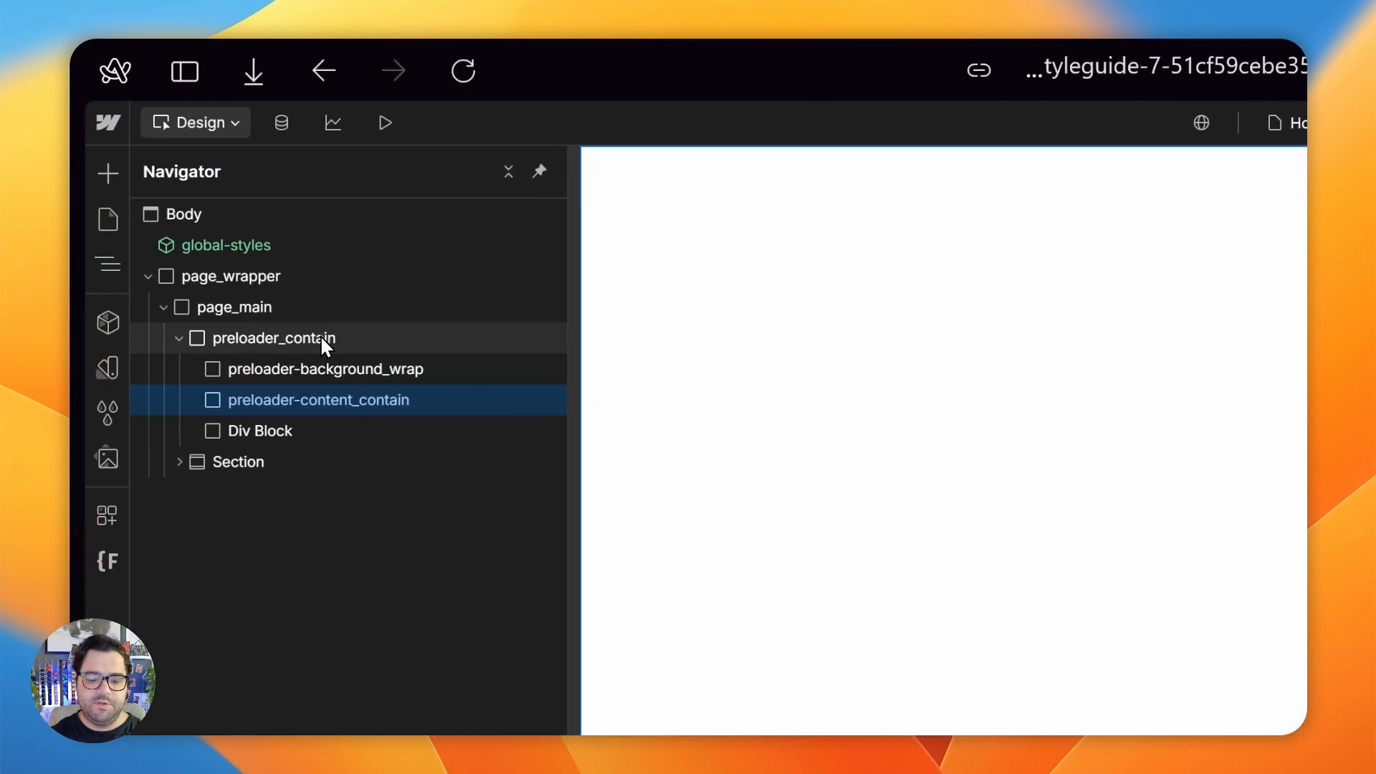
# - Add a div block inside preloader-content_contain and give it the new class preloader-bar_wrap
pyautogui.hotkey('ctrl', 'e')
pyautogui.write('div')
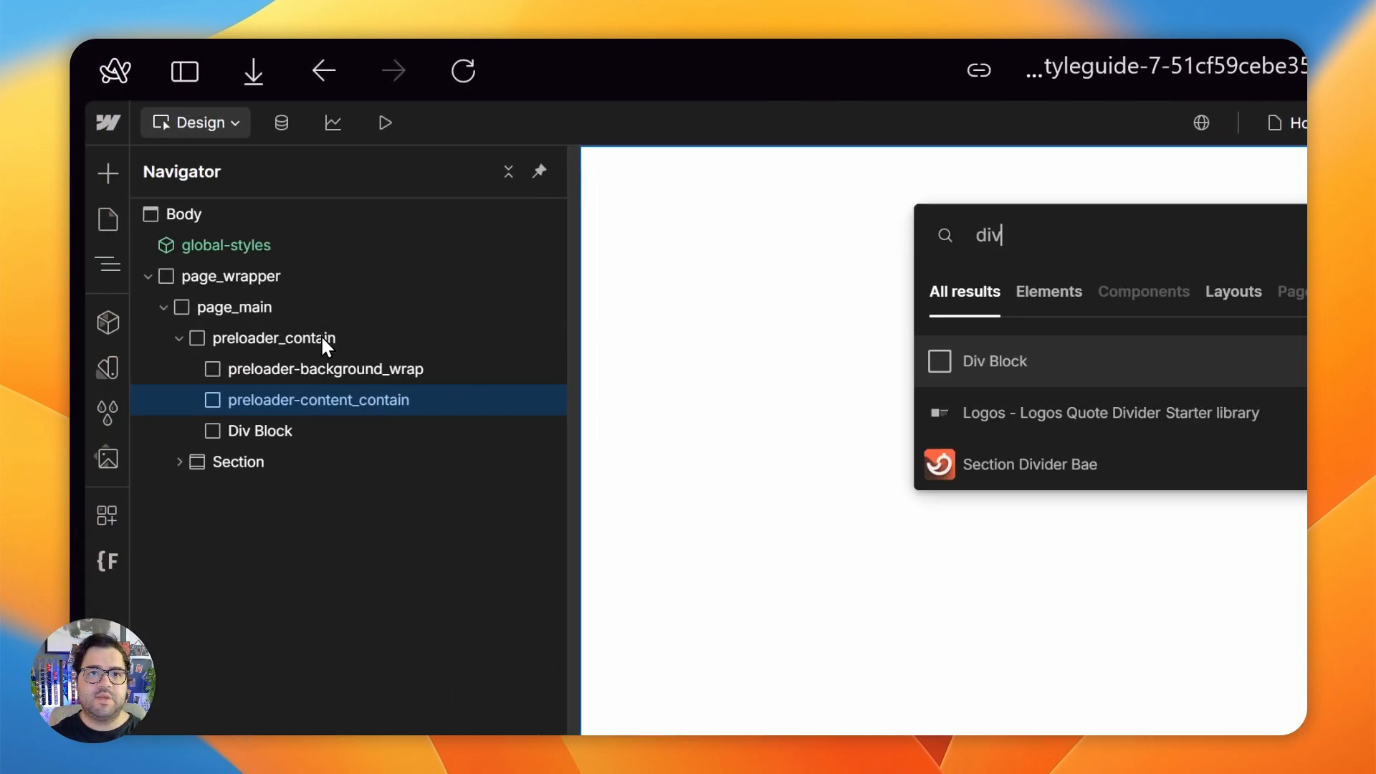
pyautogui.press('Return')
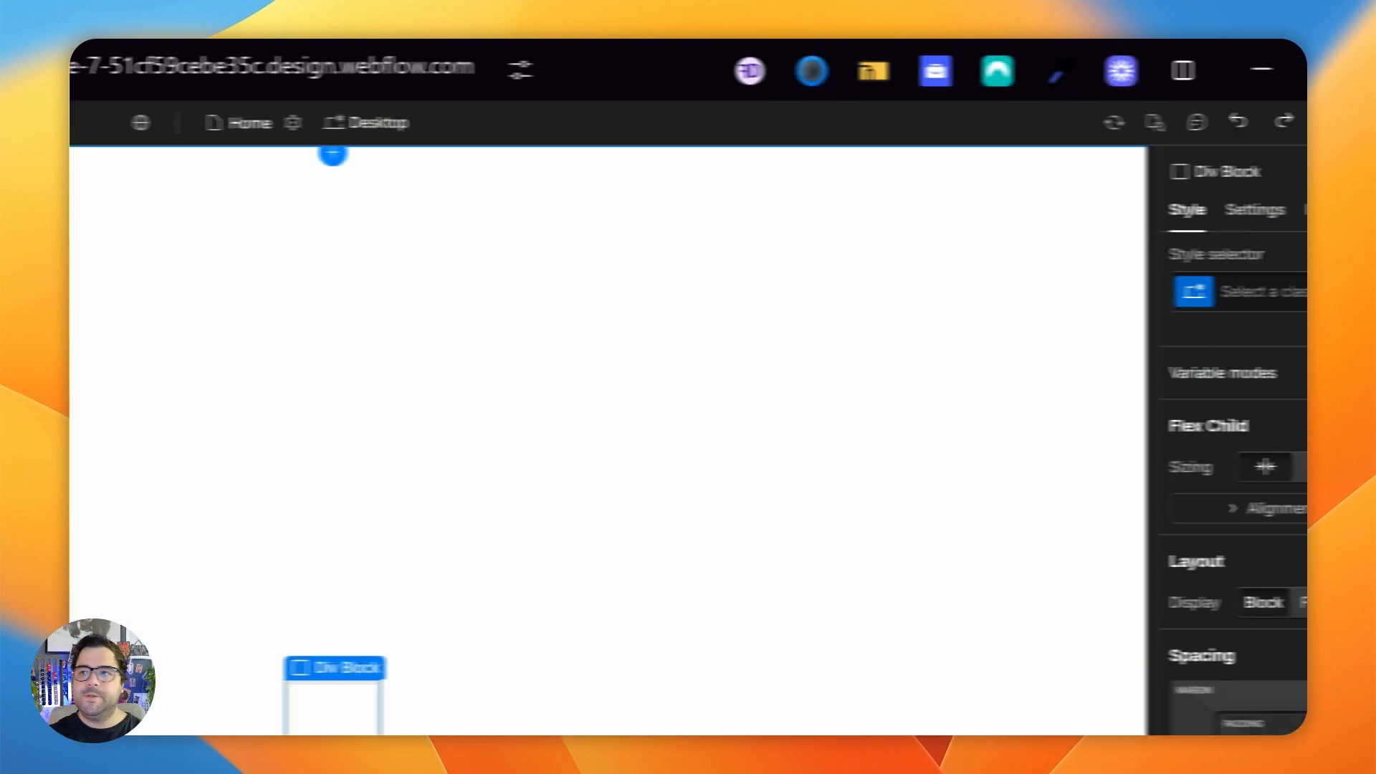
pyautogui.click(1290, 308)
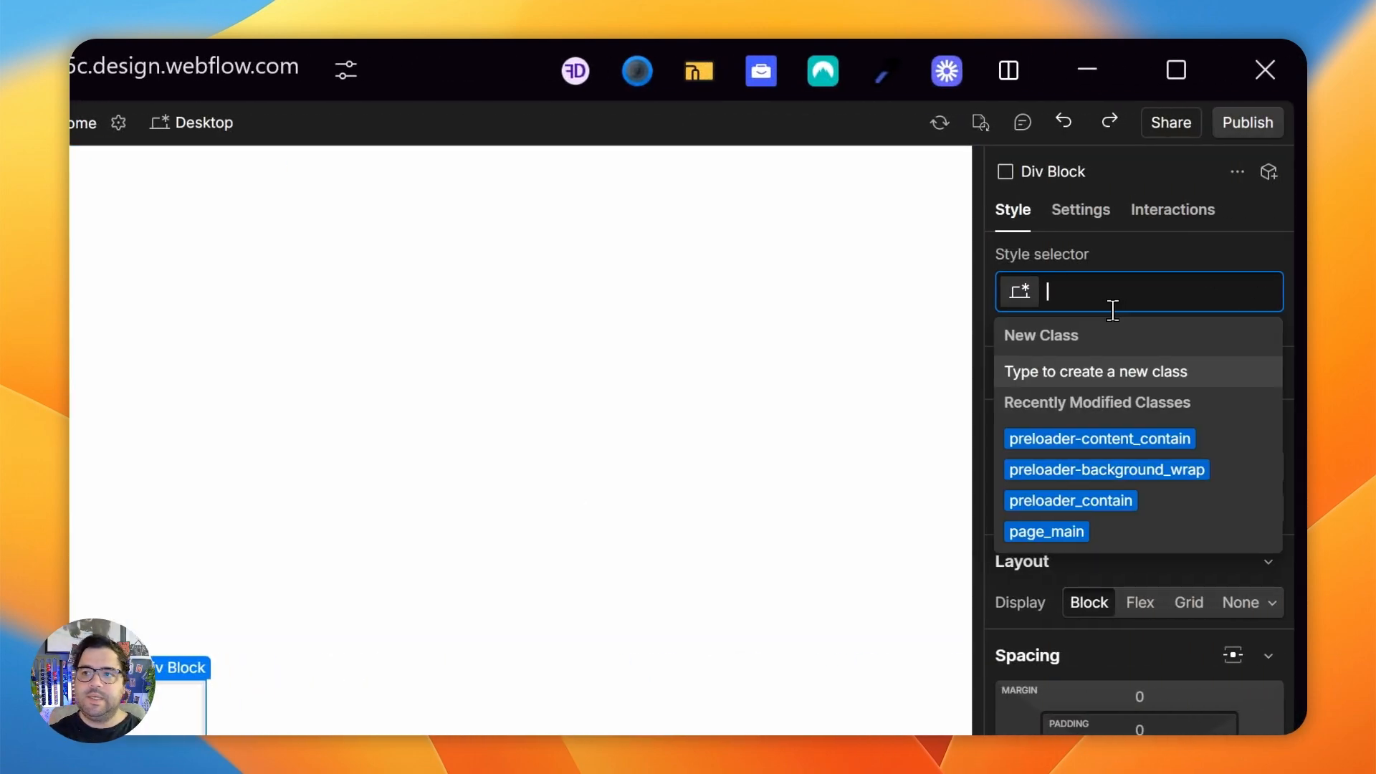
pyautogui.write('preloade')
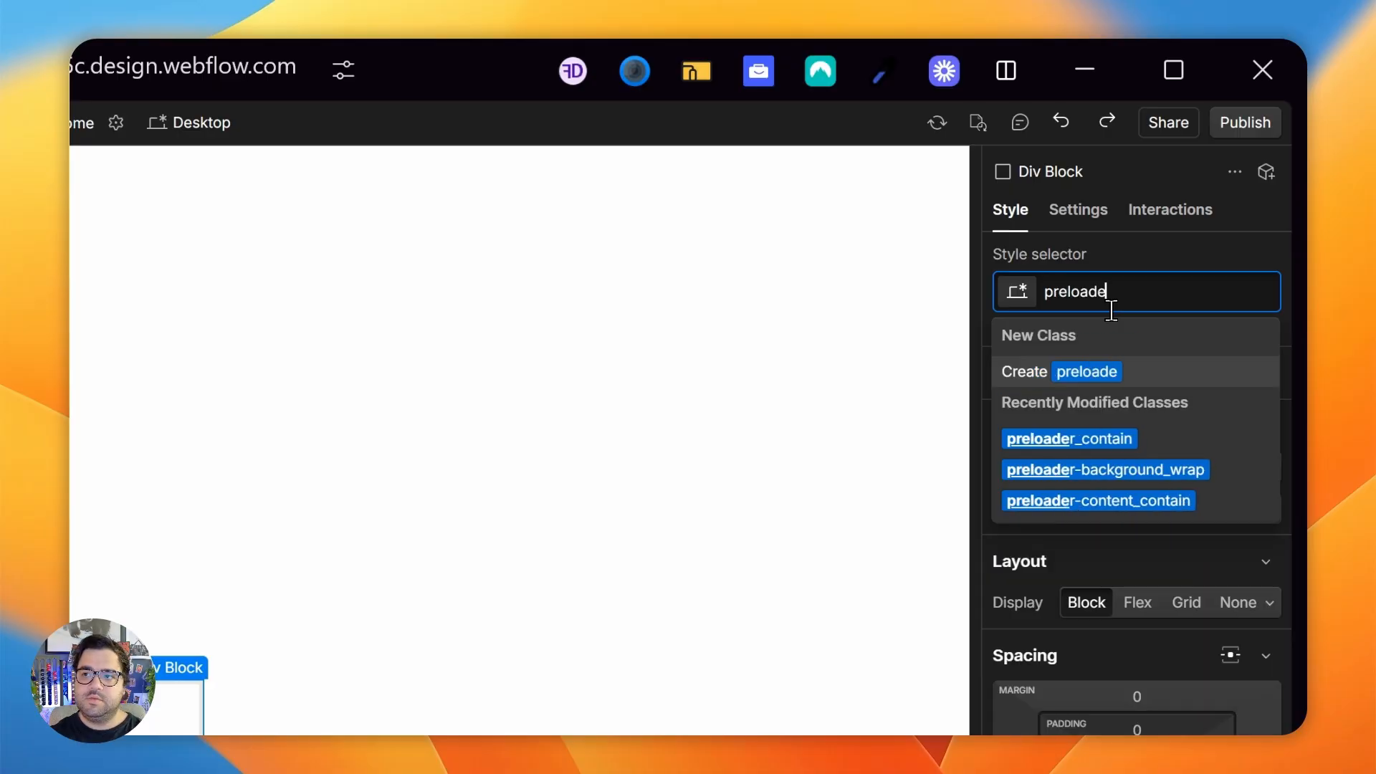
pyautogui.write('r-bar_wrap')
pyautogui.press('Return')
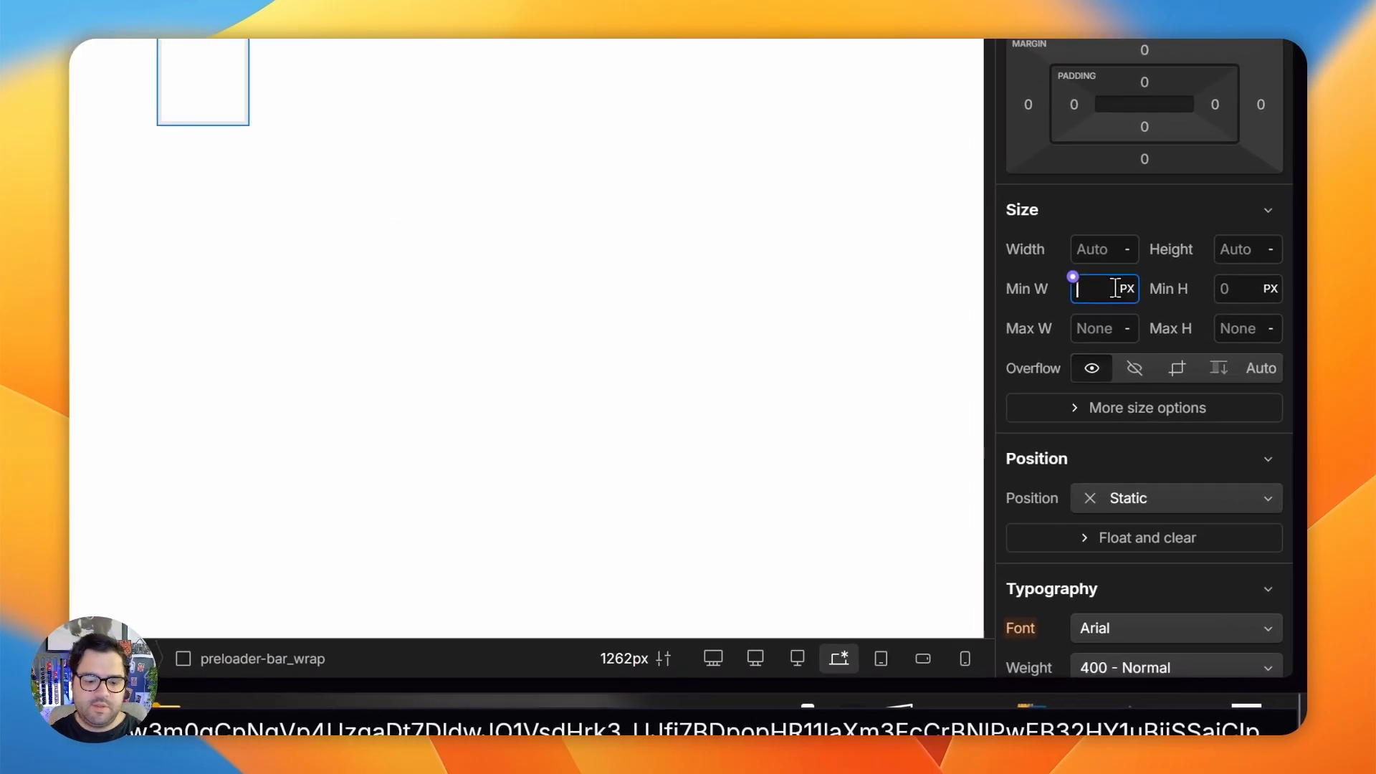
# - Set preloader-bar_wrap's minimum width to 25 VW and its minimum height to 10 SVH
pyautogui.write('25vw')
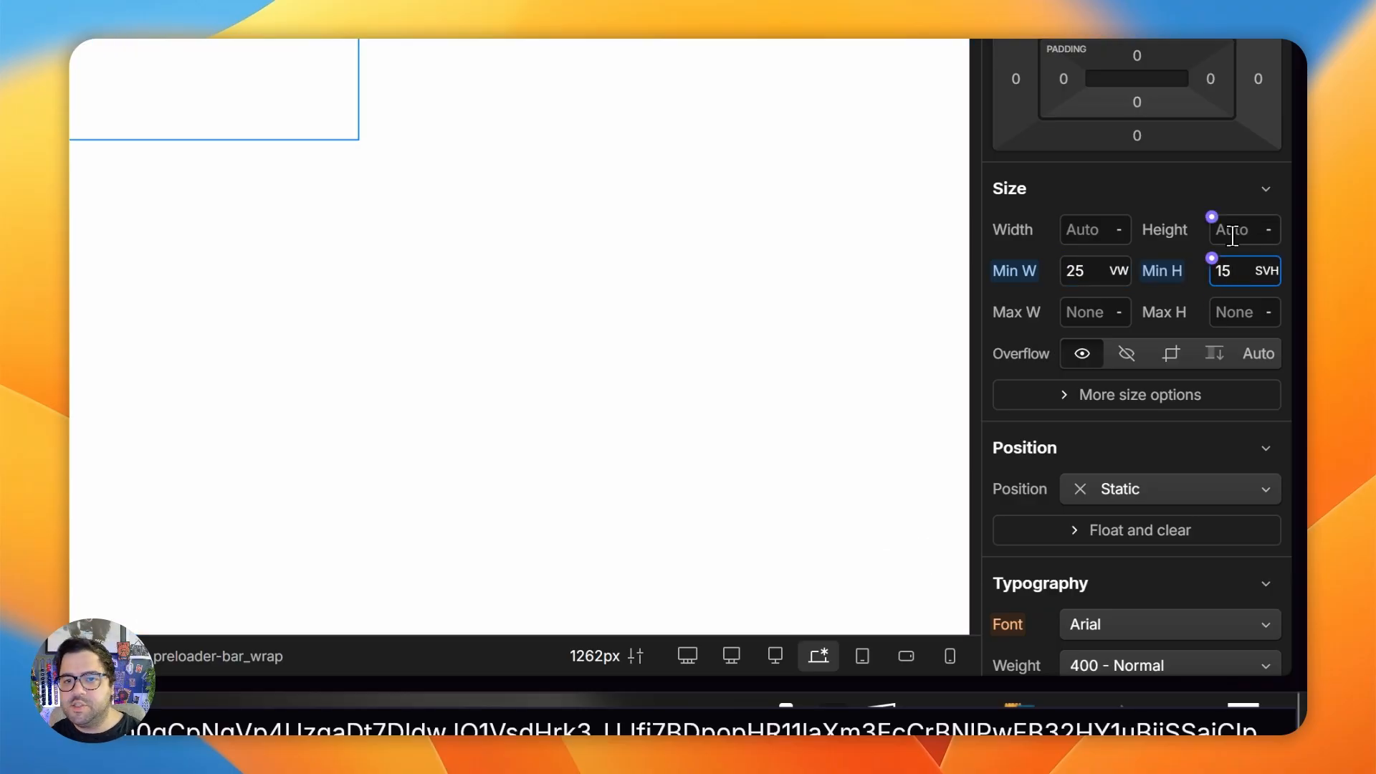
pyautogui.write('2.5')
pyautogui.press('Return')
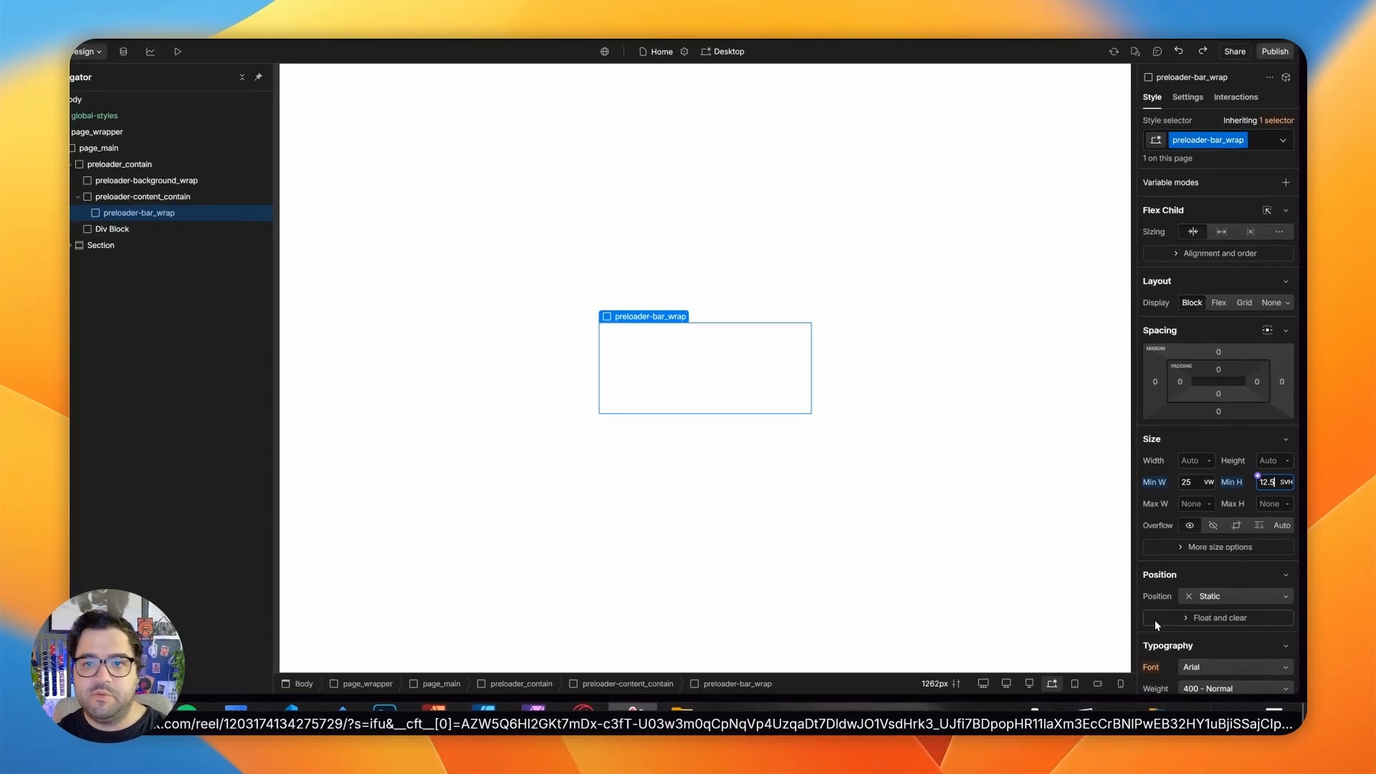
pyautogui.press('BackSpace')
pyautogui.press('BackSpace')
pyautogui.press('BackSpace')
pyautogui.write('0')
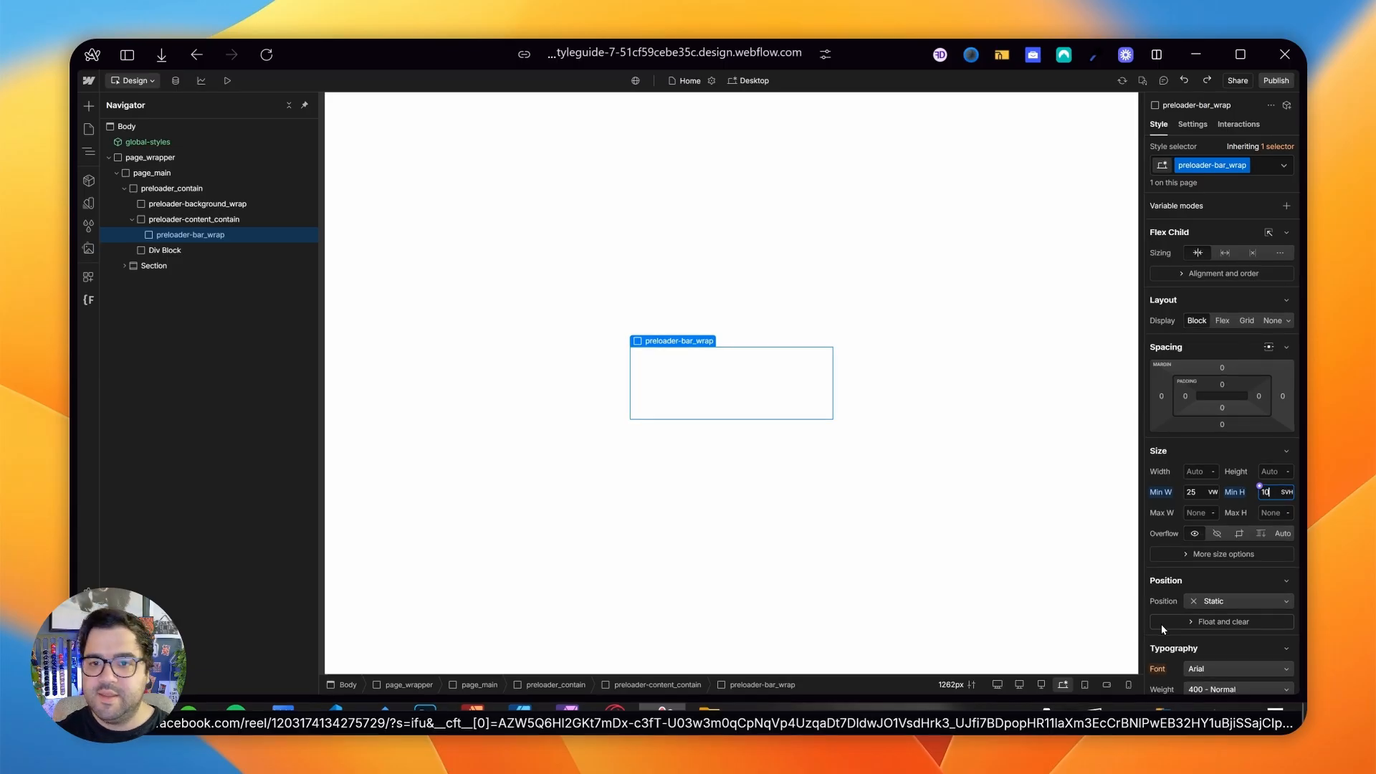
pyautogui.press('Return')
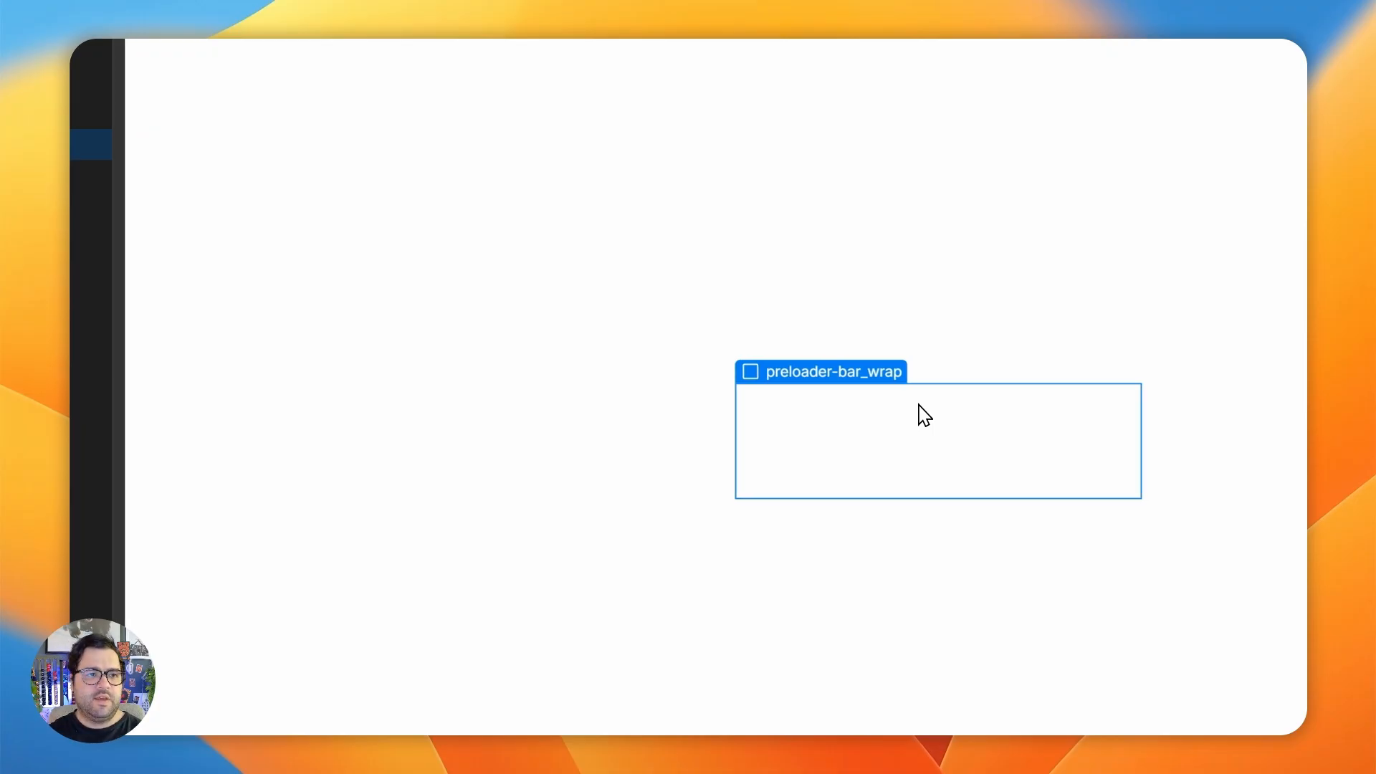
# - Add two div blocks inside preloader-bar_wrap
pyautogui.hotkey('ctrl', 'e')
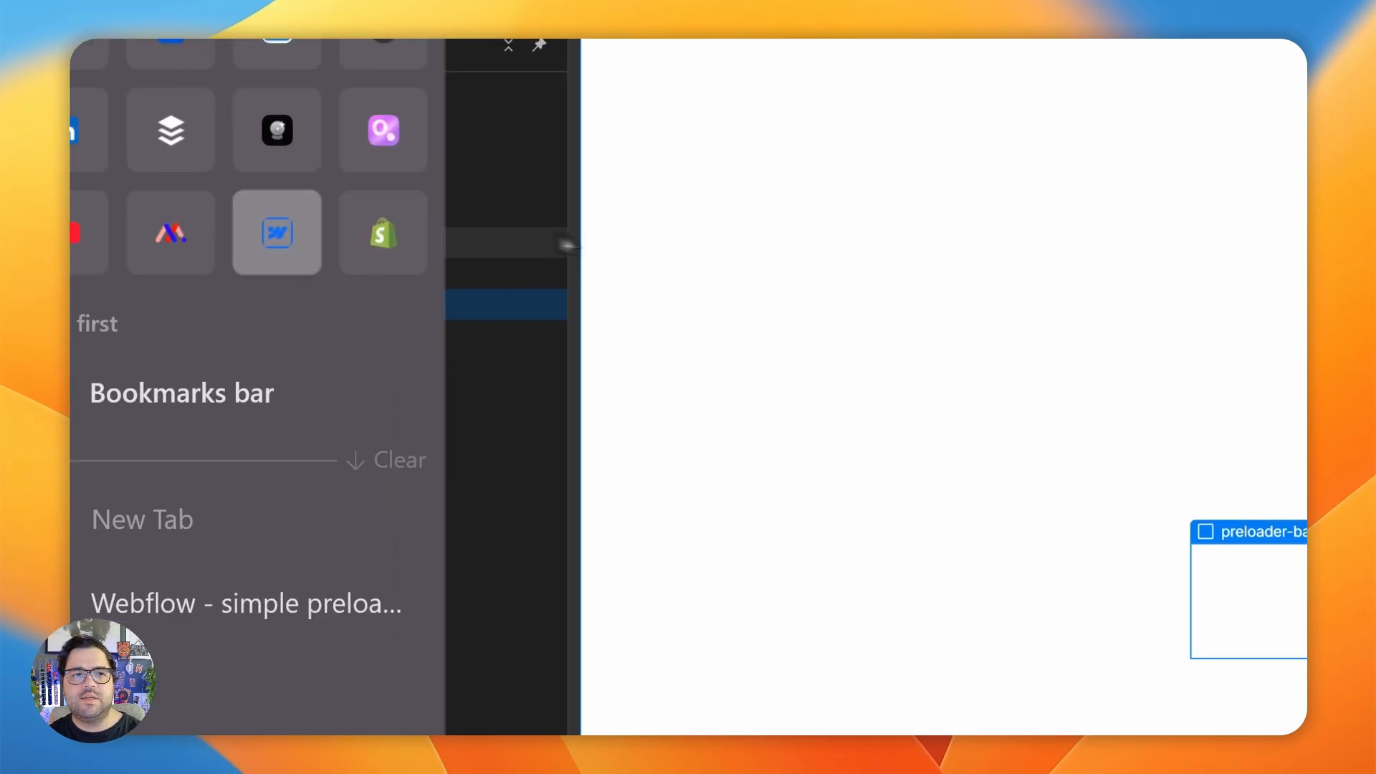
pyautogui.hscroll(8, 390, 482)
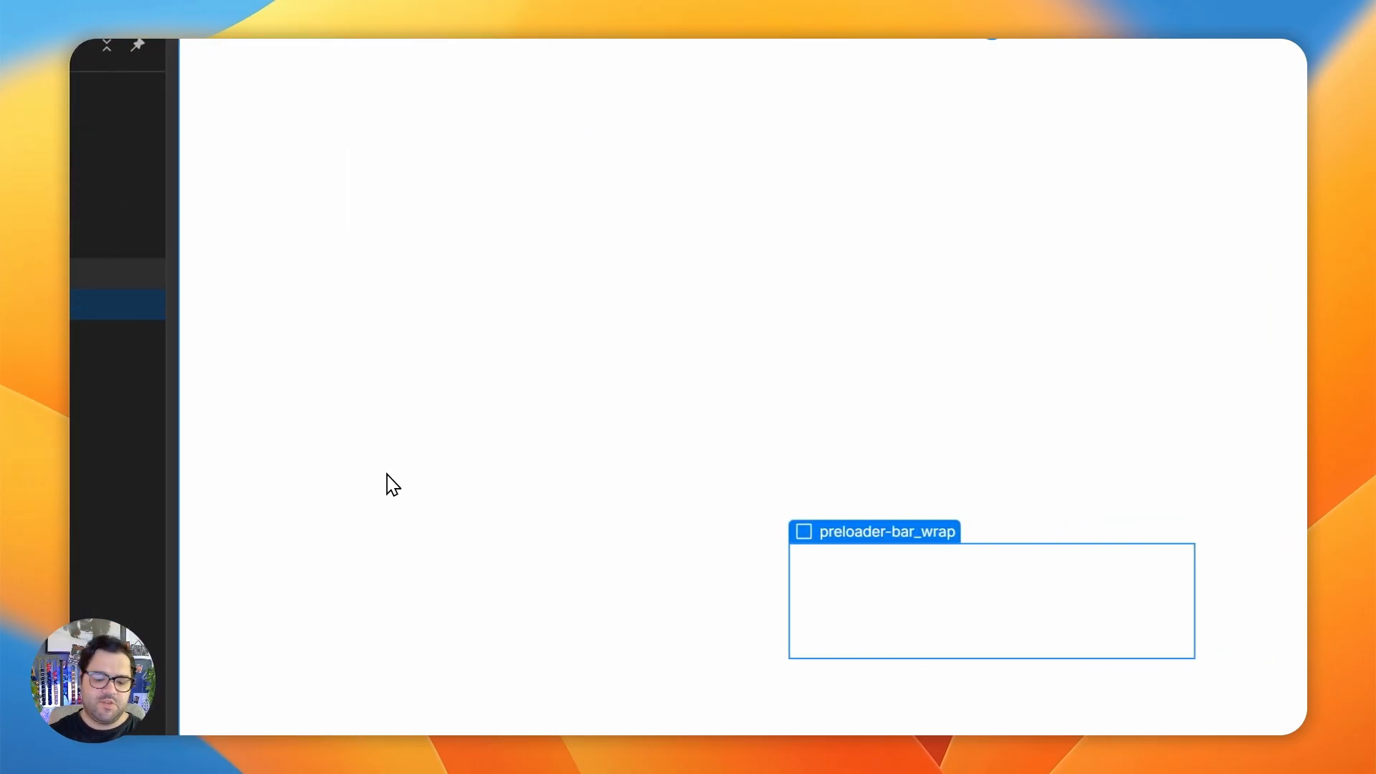
pyautogui.press('super+e')
pyautogui.write('div')
pyautogui.press('Return')
pyautogui.hotkey('ctrl', 'd')
# - Set the position of preloader-bar_wrap to Relative
pyautogui.click(198, 235)
pyautogui.hscroll(10, 1063, 549)
pyautogui.scroll(-8, 1115, 544)
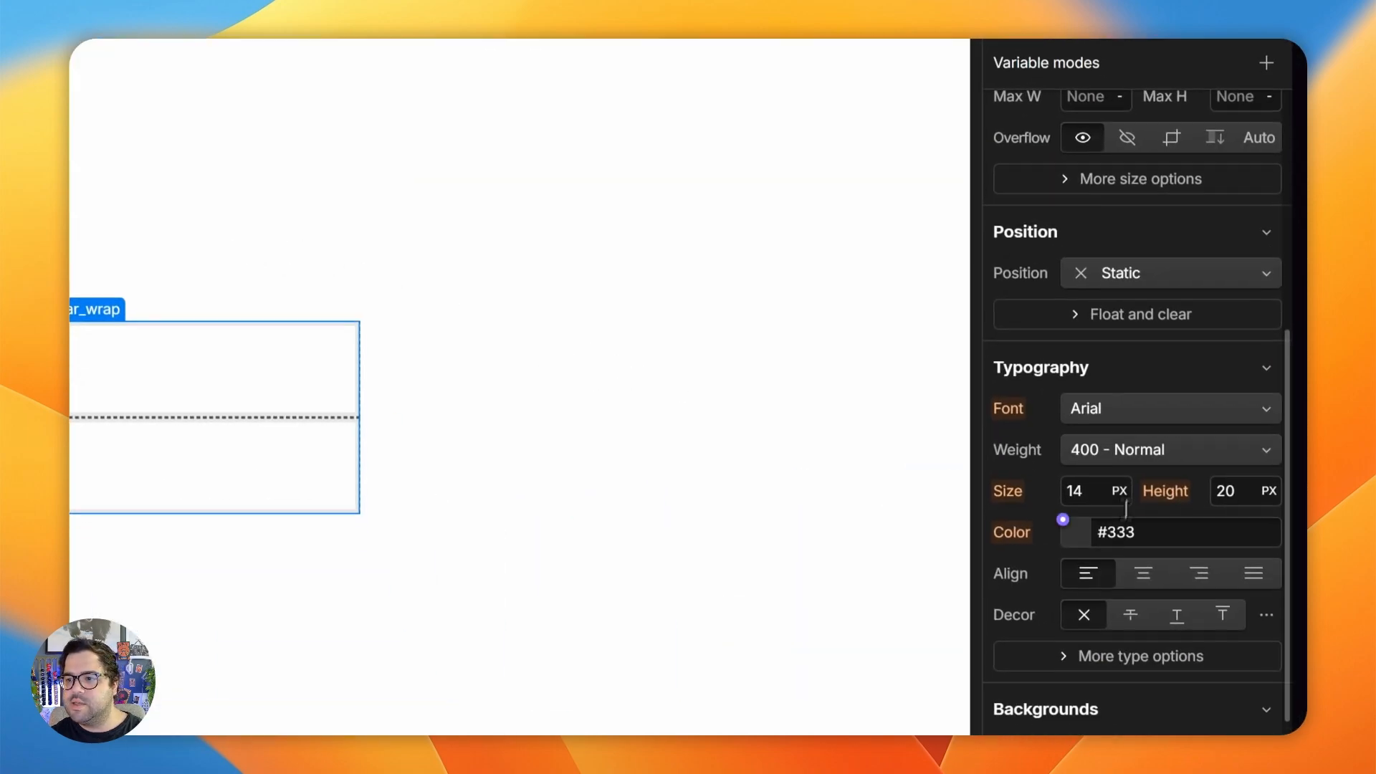
pyautogui.click(1036, 271)
pyautogui.click(1118, 290)
# - Give the first div block inside preloader-bar_wrap the new class preloader-background
pyautogui.click(362, 214)
pyautogui.click(1205, 230)
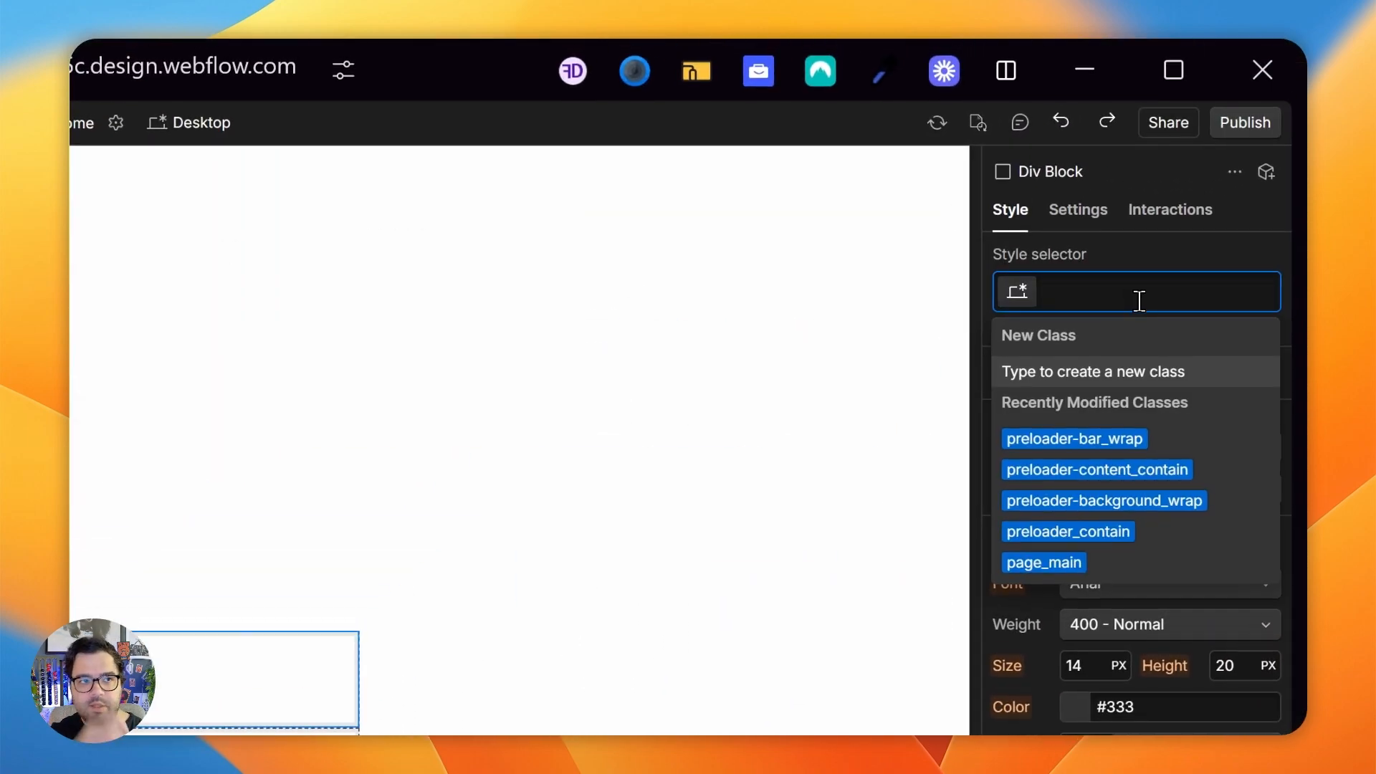
pyautogui.write('preloader-')
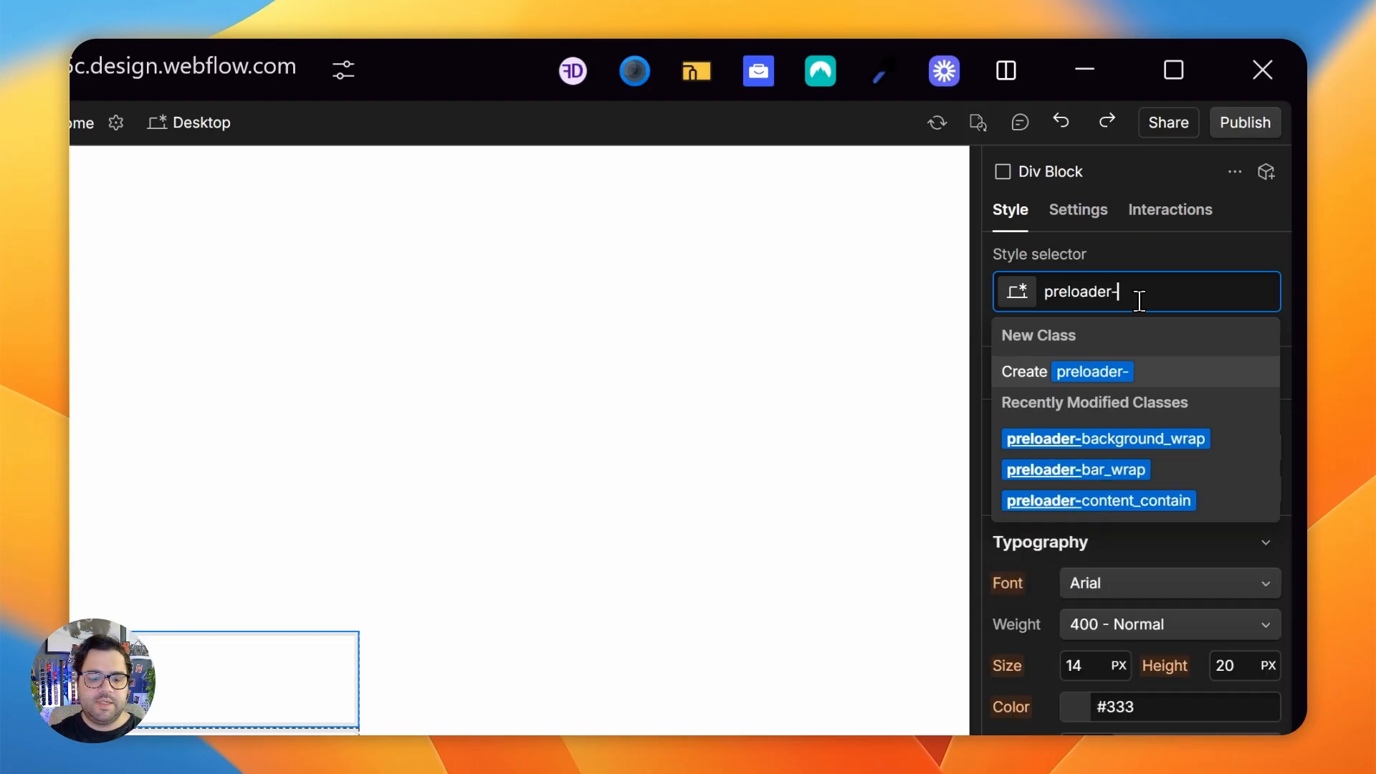
pyautogui.write('background')
pyautogui.press('Return')
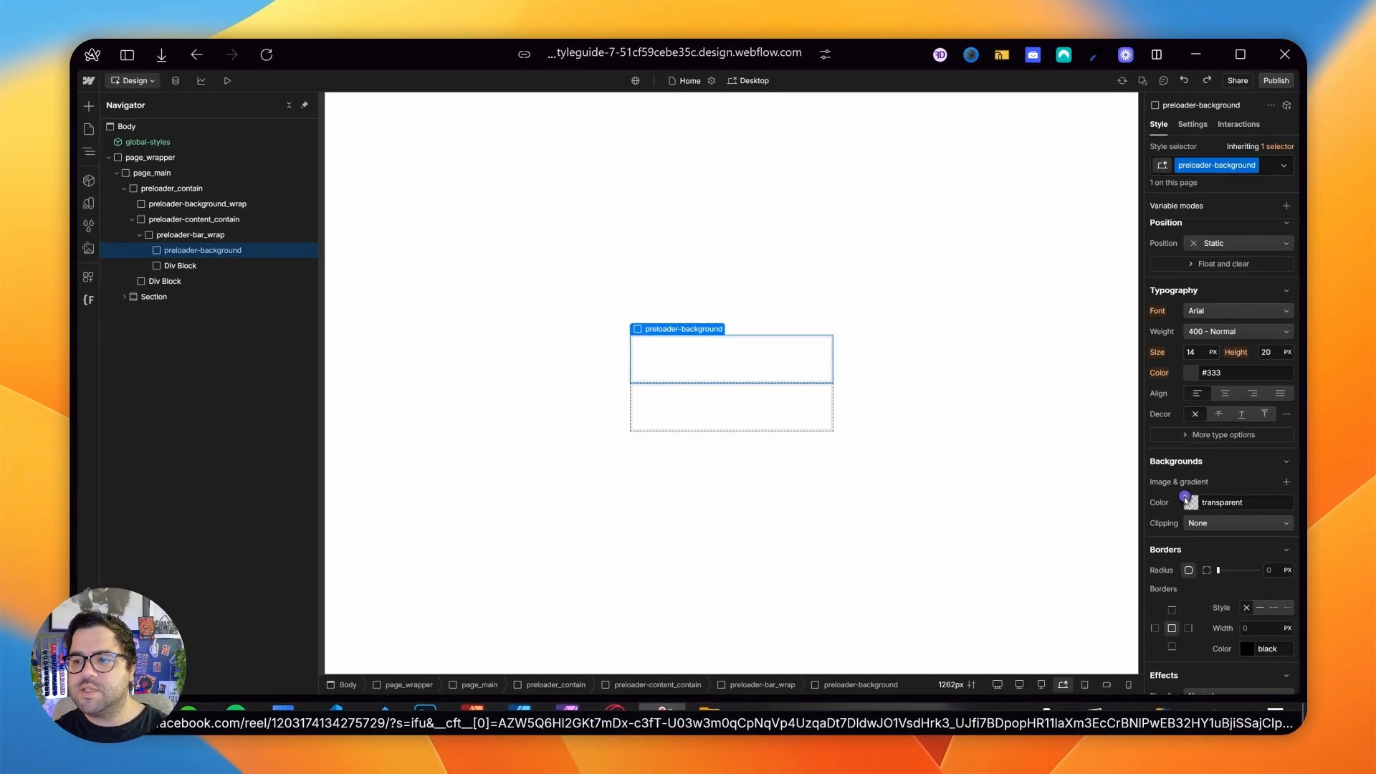
# - Set the background color of preloader-background to the very light grey #f1f1f1
pyautogui.click(1186, 499)
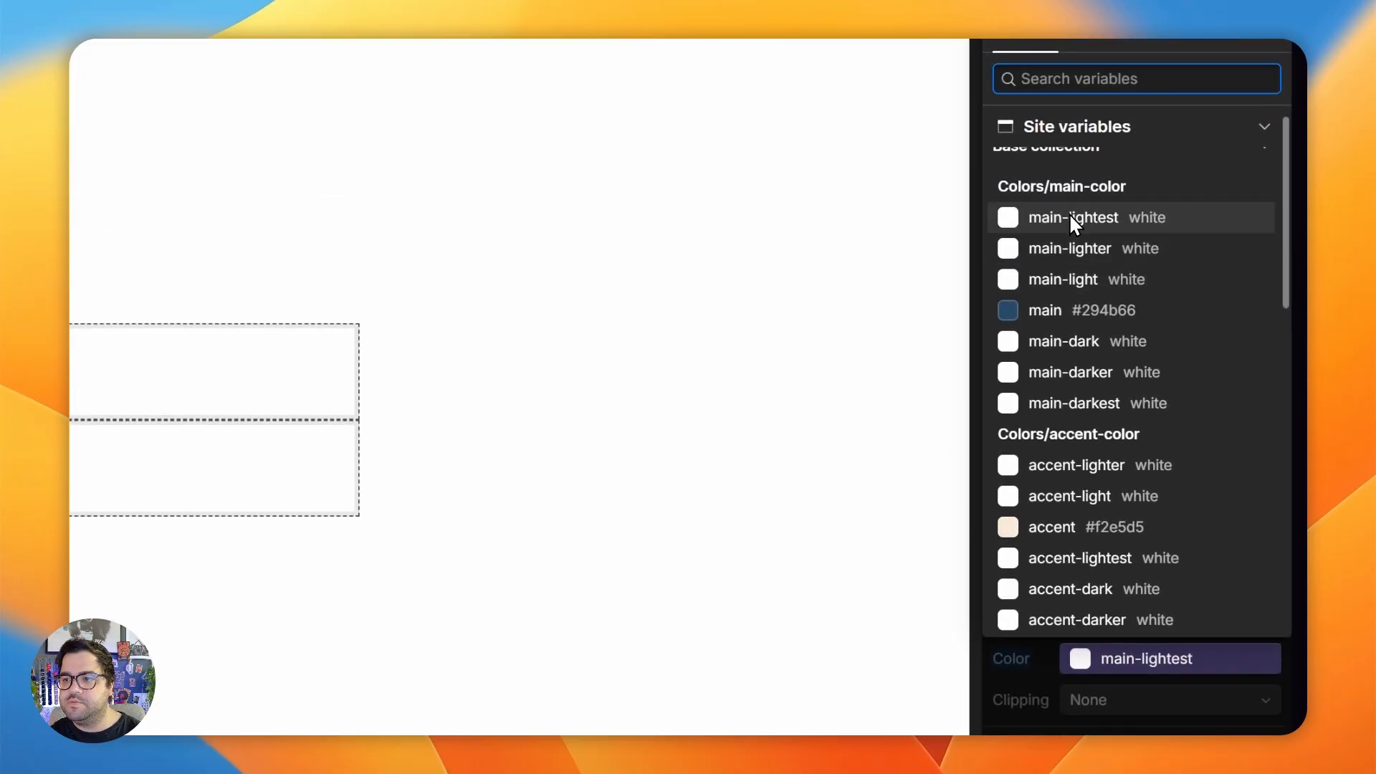
pyautogui.scroll(-10, 1072, 221)
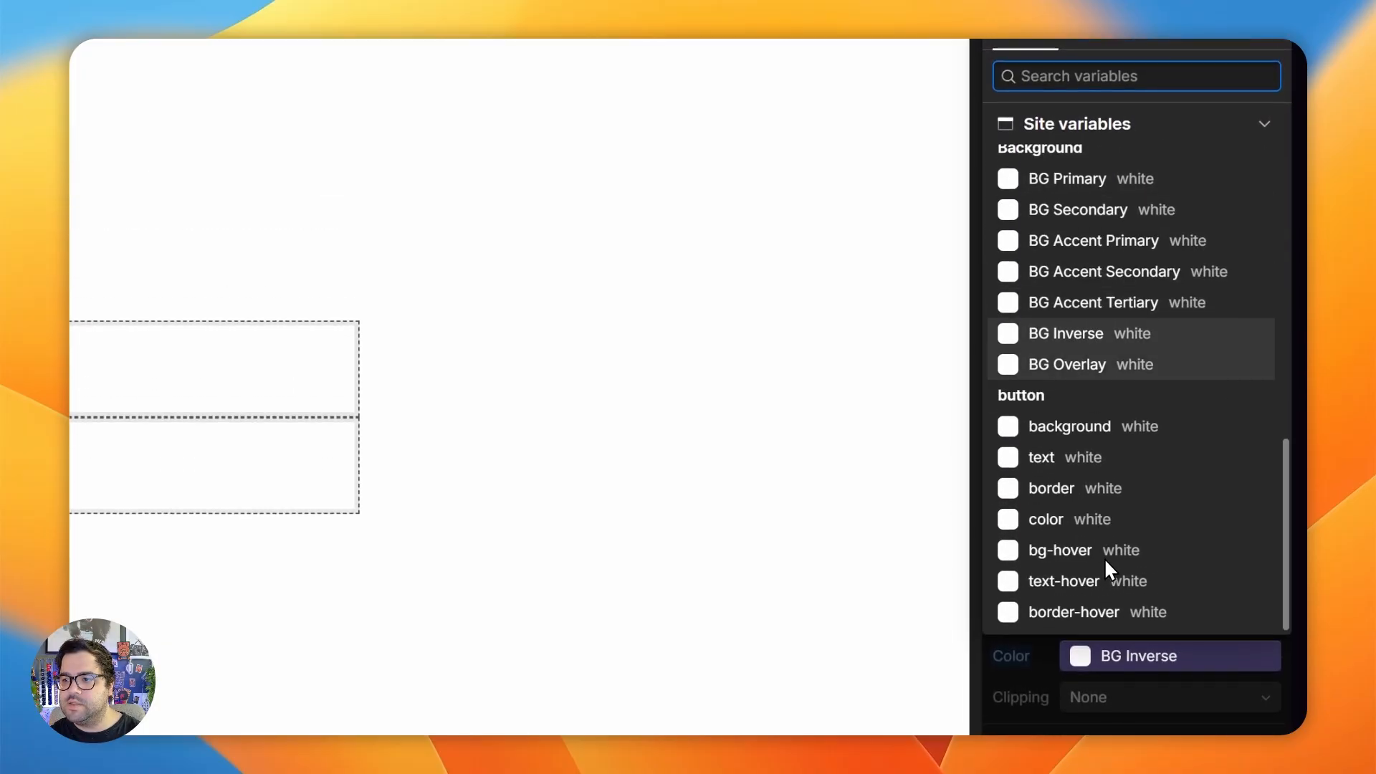
pyautogui.click(1049, 673)
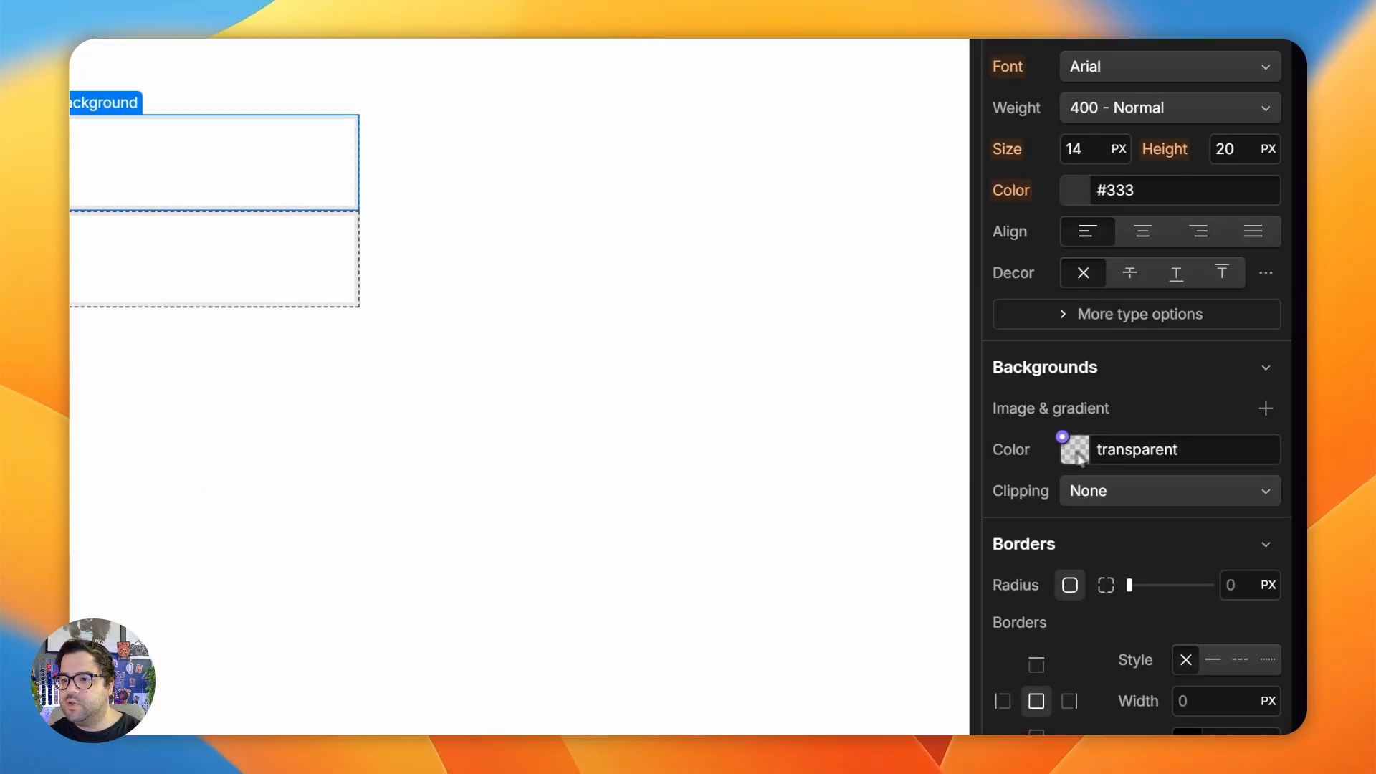
pyautogui.click(1096, 448)
pyautogui.moveTo(1061, 512); pyautogui.dragTo(914, 470)
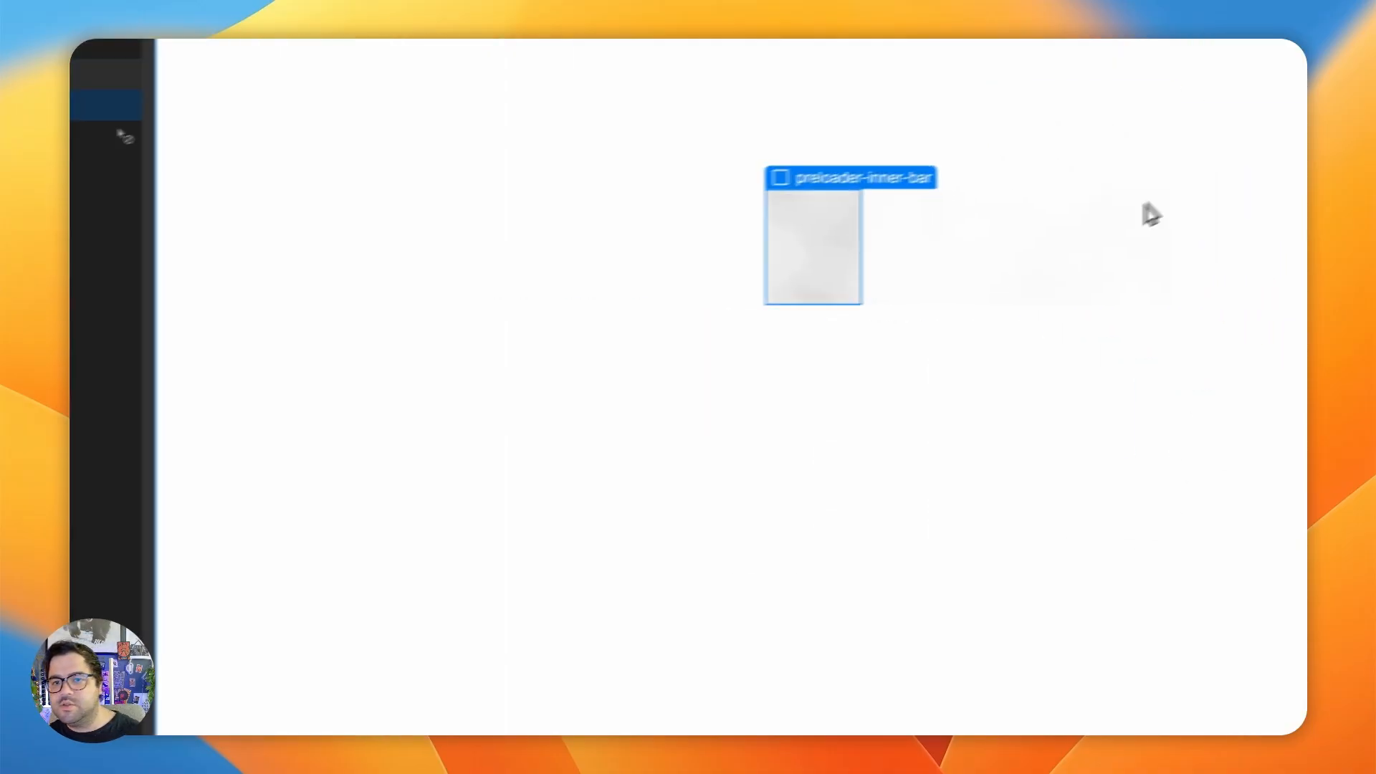
pyautogui.click(1150, 213)
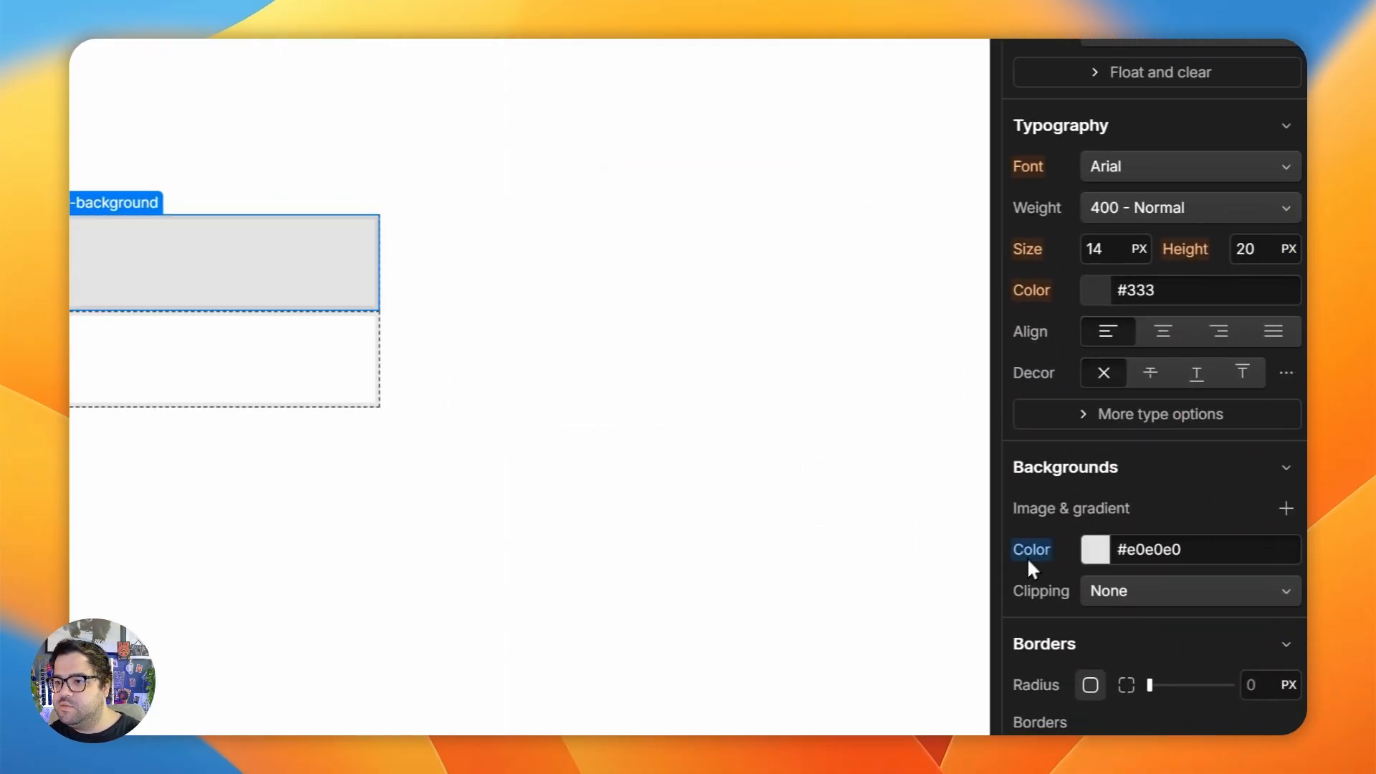
pyautogui.click(1068, 542)
pyautogui.click(1078, 561)
pyautogui.click(1080, 552)
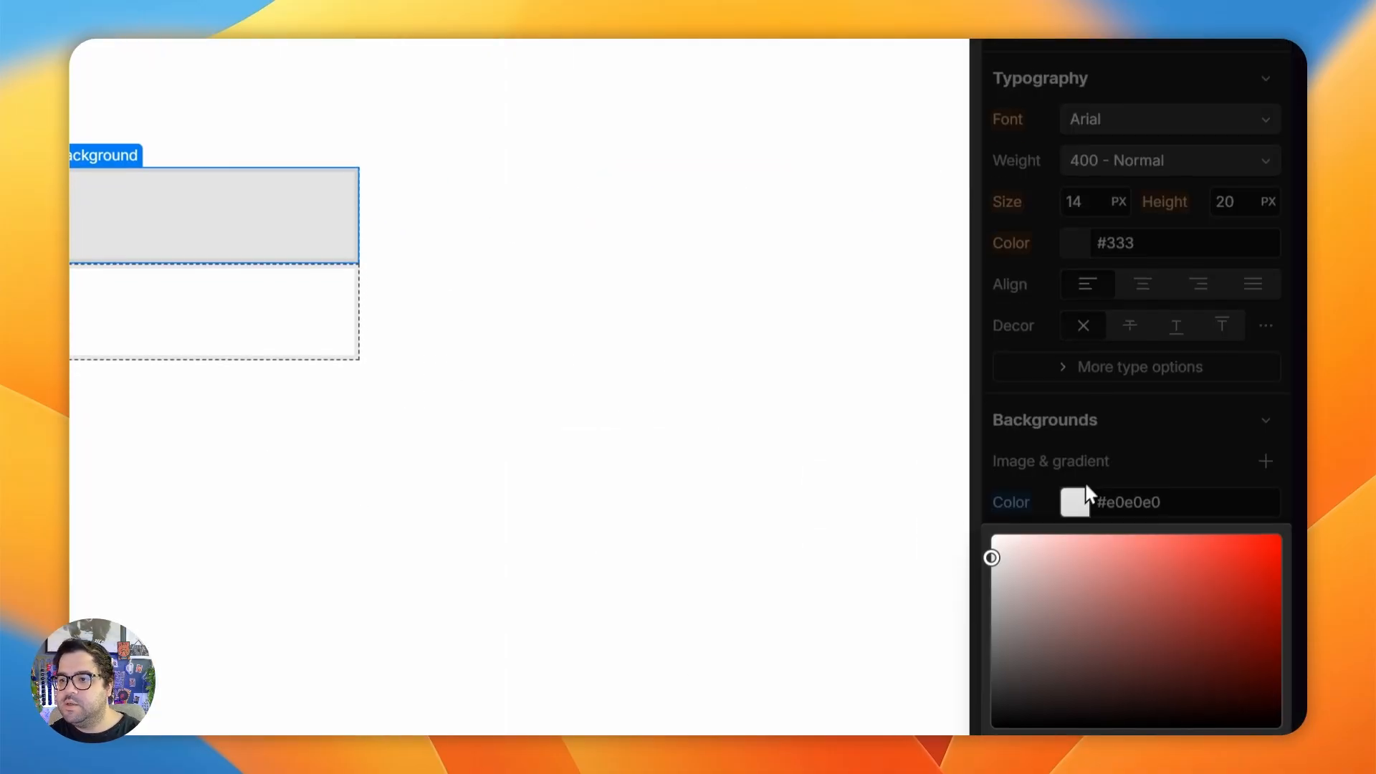
pyautogui.moveTo(1008, 544); pyautogui.dragTo(941, 514)
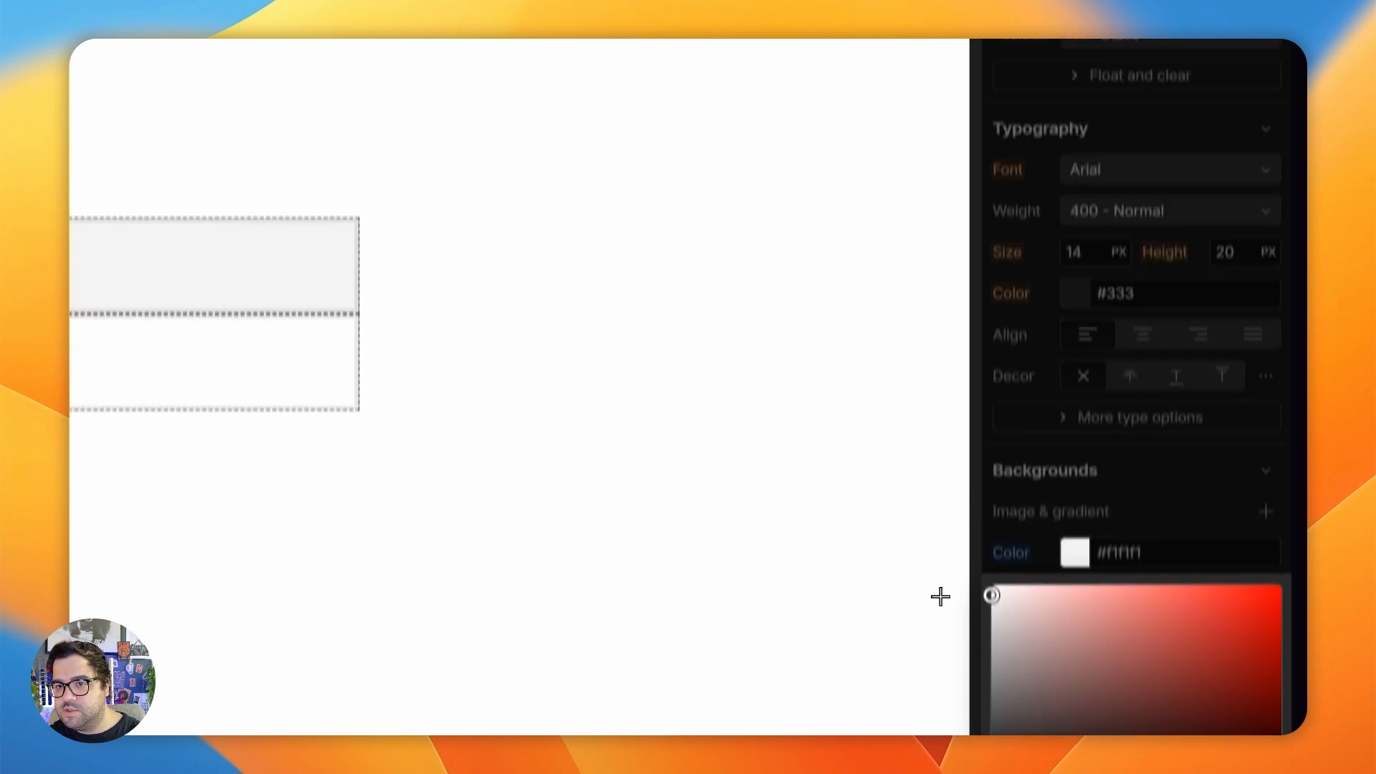
pyautogui.click(540, 218)
pyautogui.click(1289, 388)
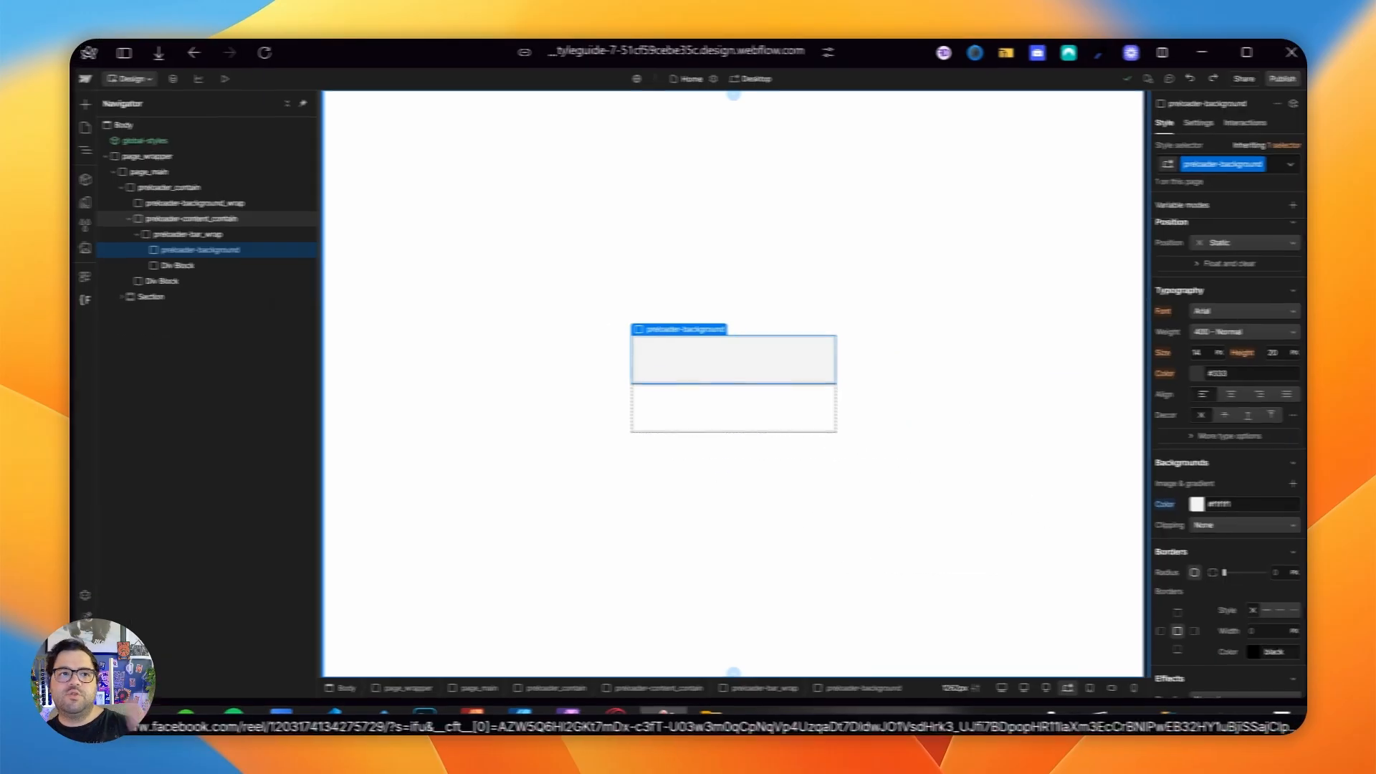
# - Give the second div block inside preloader-bar_wrap the new class preloader-bar_warp
pyautogui.click(101, 197)
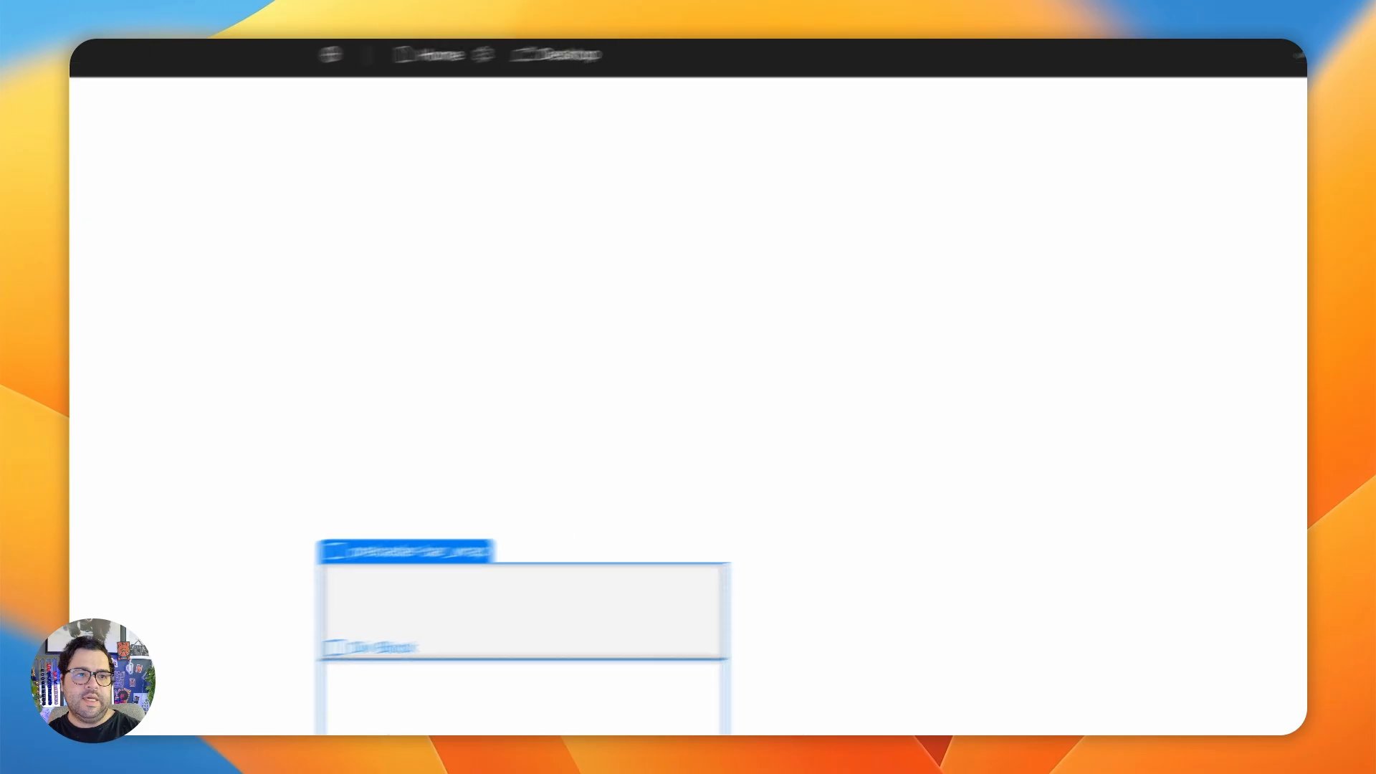
pyautogui.click(459, 347)
pyautogui.click(1083, 281)
pyautogui.write('preloader-bar_Wrap')
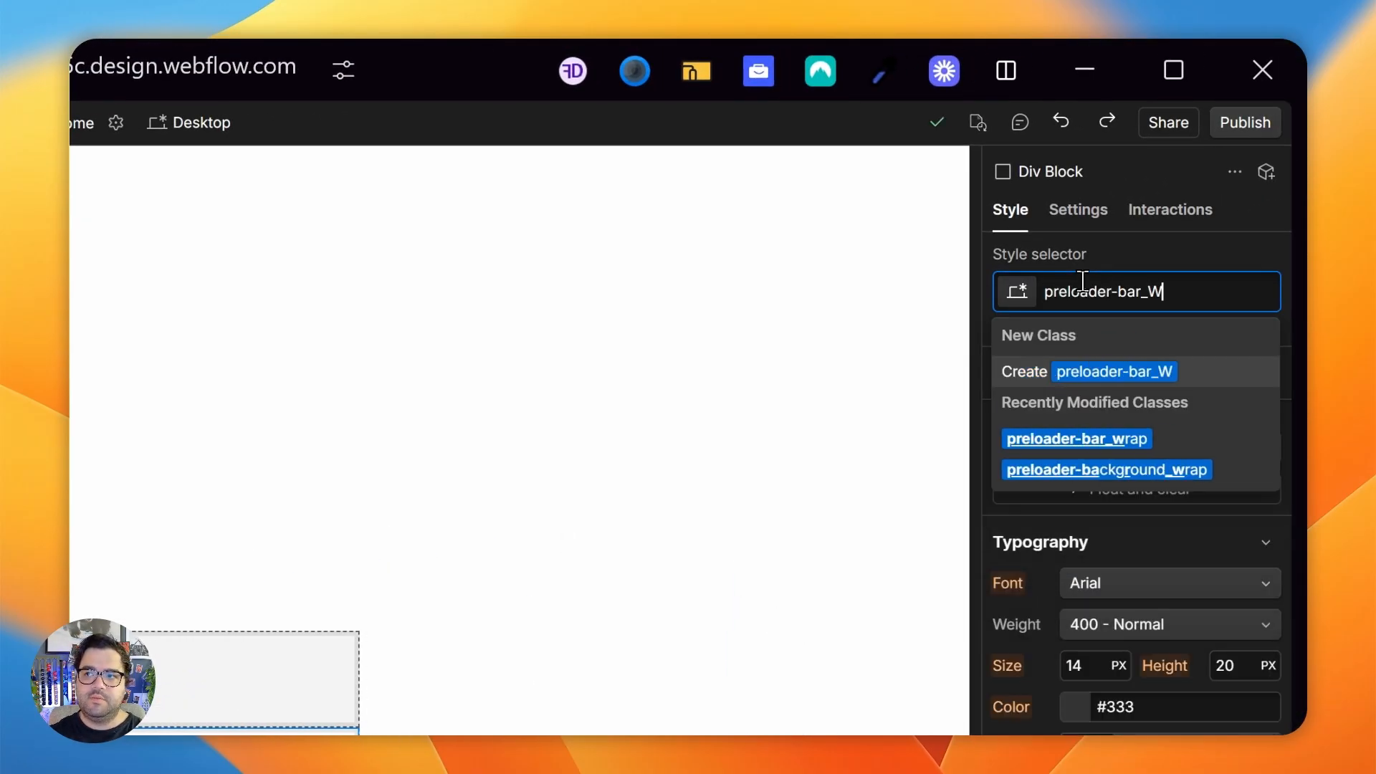
pyautogui.press('BackSpace')
pyautogui.press('BackSpace')
pyautogui.press('BackSpace')
pyautogui.press('BackSpace')
pyautogui.write('warp')
pyautogui.press('Return')
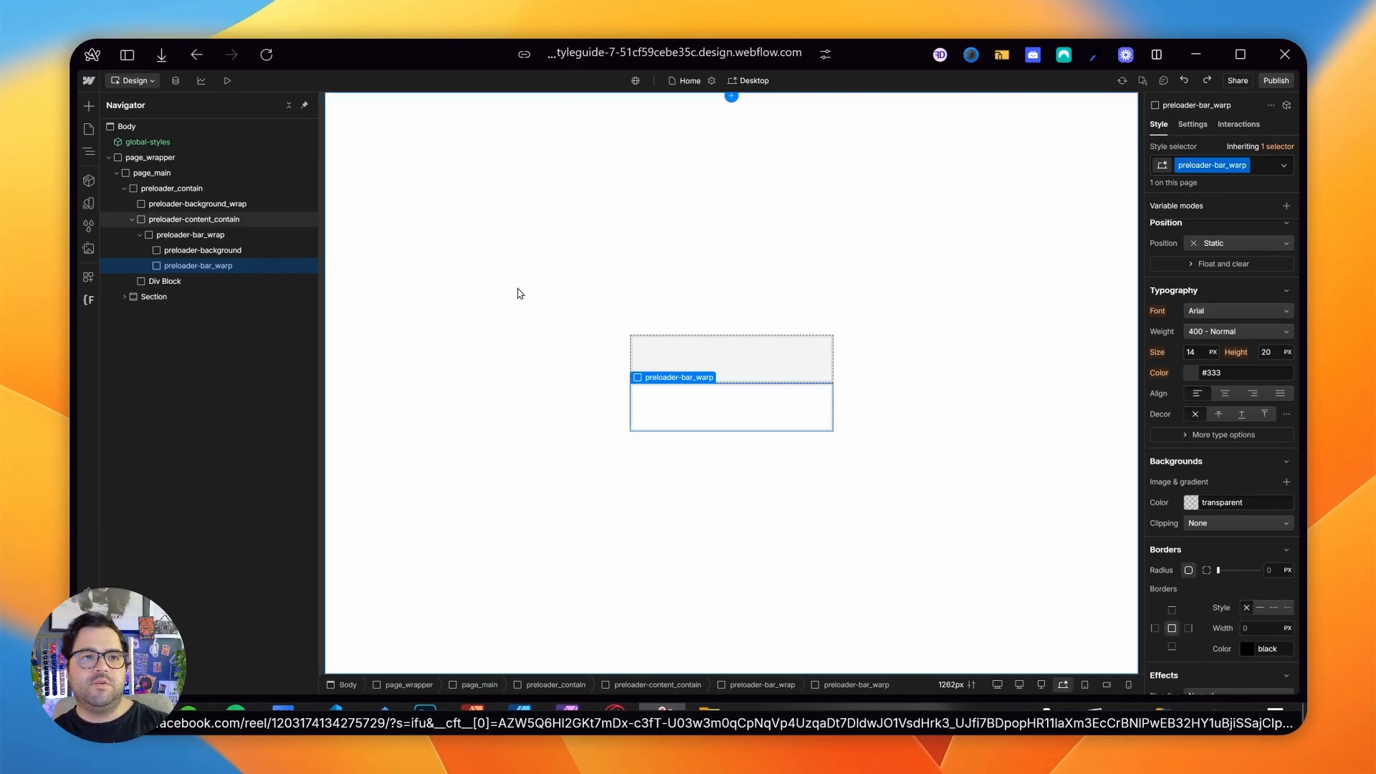
# - Rename the class of the second div block in preloader-bar_wrap to preloader-bar-inner
pyautogui.press('Right')
pyautogui.press('BackSpace')
pyautogui.press('BackSpace')
pyautogui.press('BackSpace')
pyautogui.press('BackSpace')
pyautogui.press('BackSpace')
pyautogui.write('-inner')
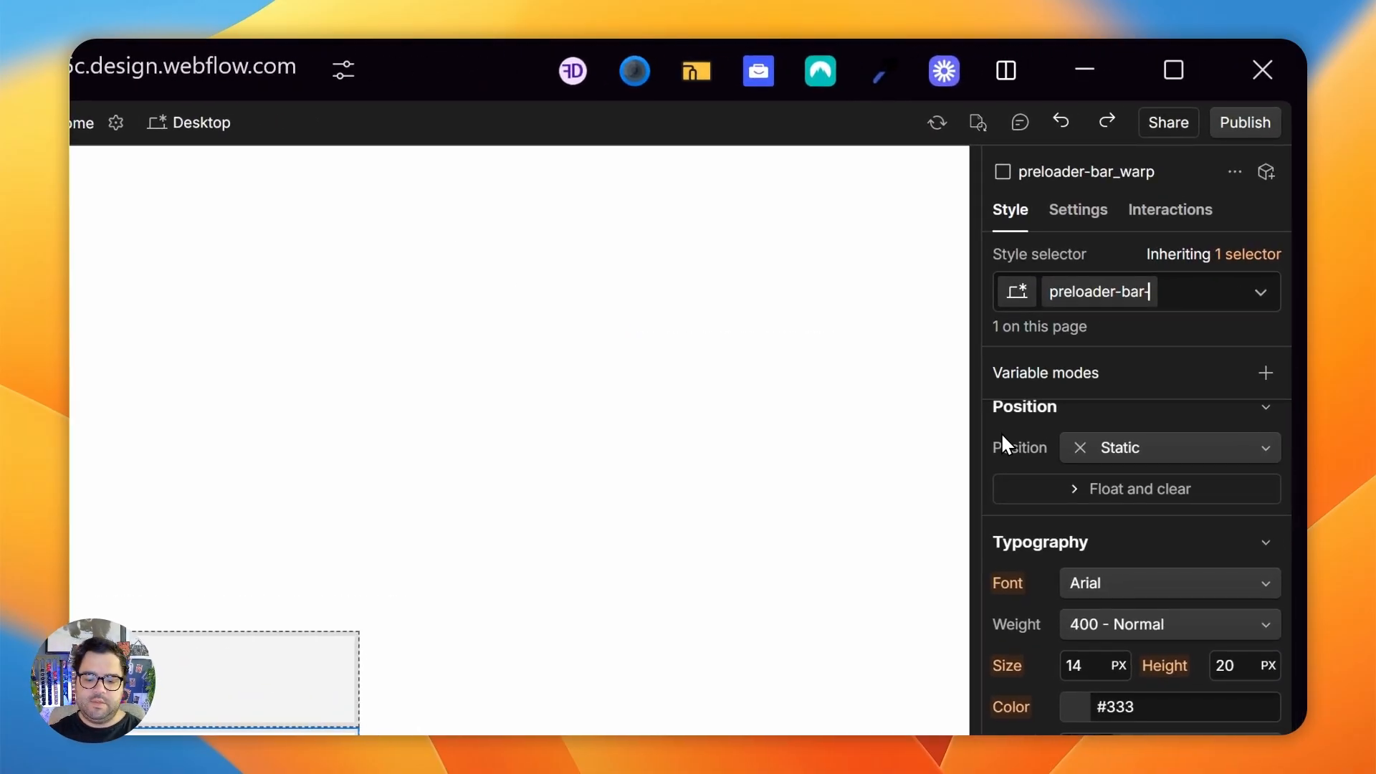
pyautogui.press('Return')
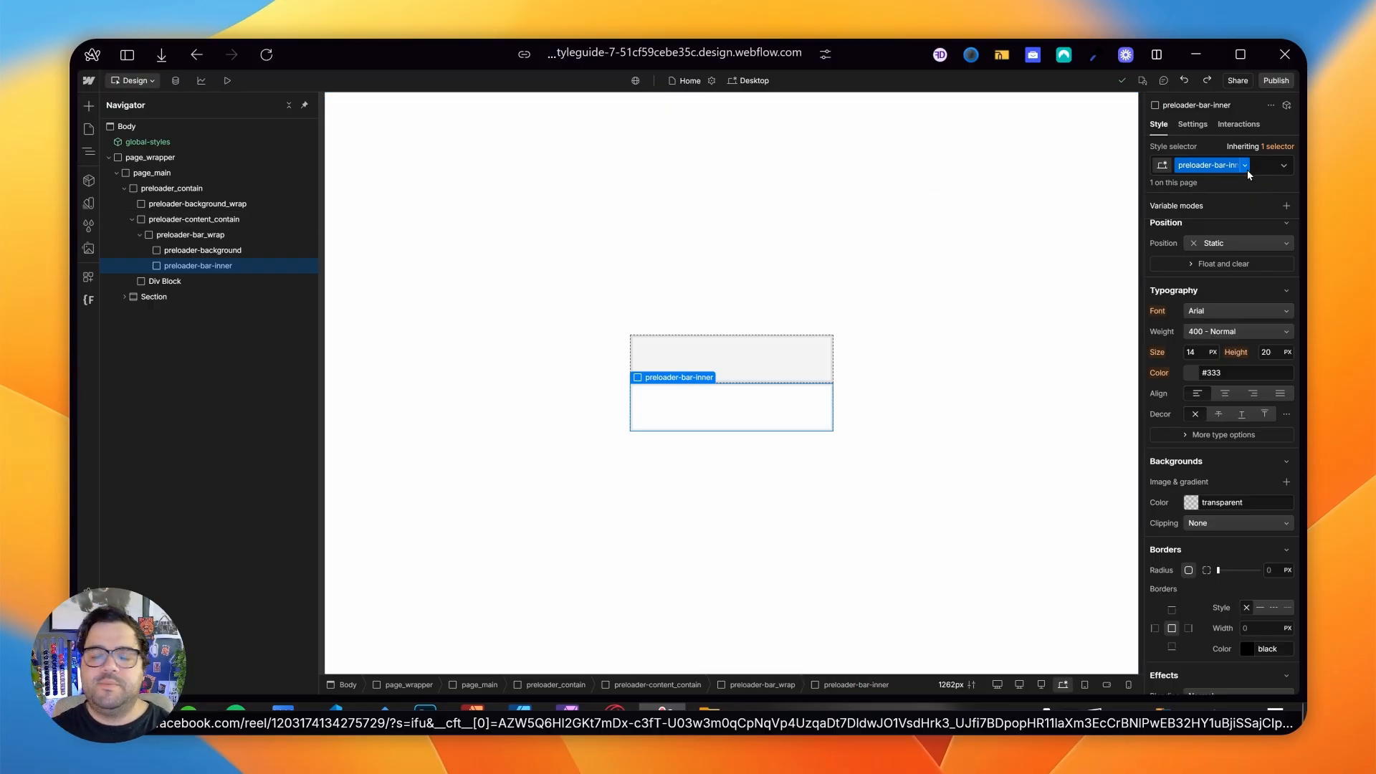
# - Position preloader-bar-inner absolutely with 0% offsets on all four sides and a z-index of 2
pyautogui.click(1217, 245)
pyautogui.click(1222, 272)
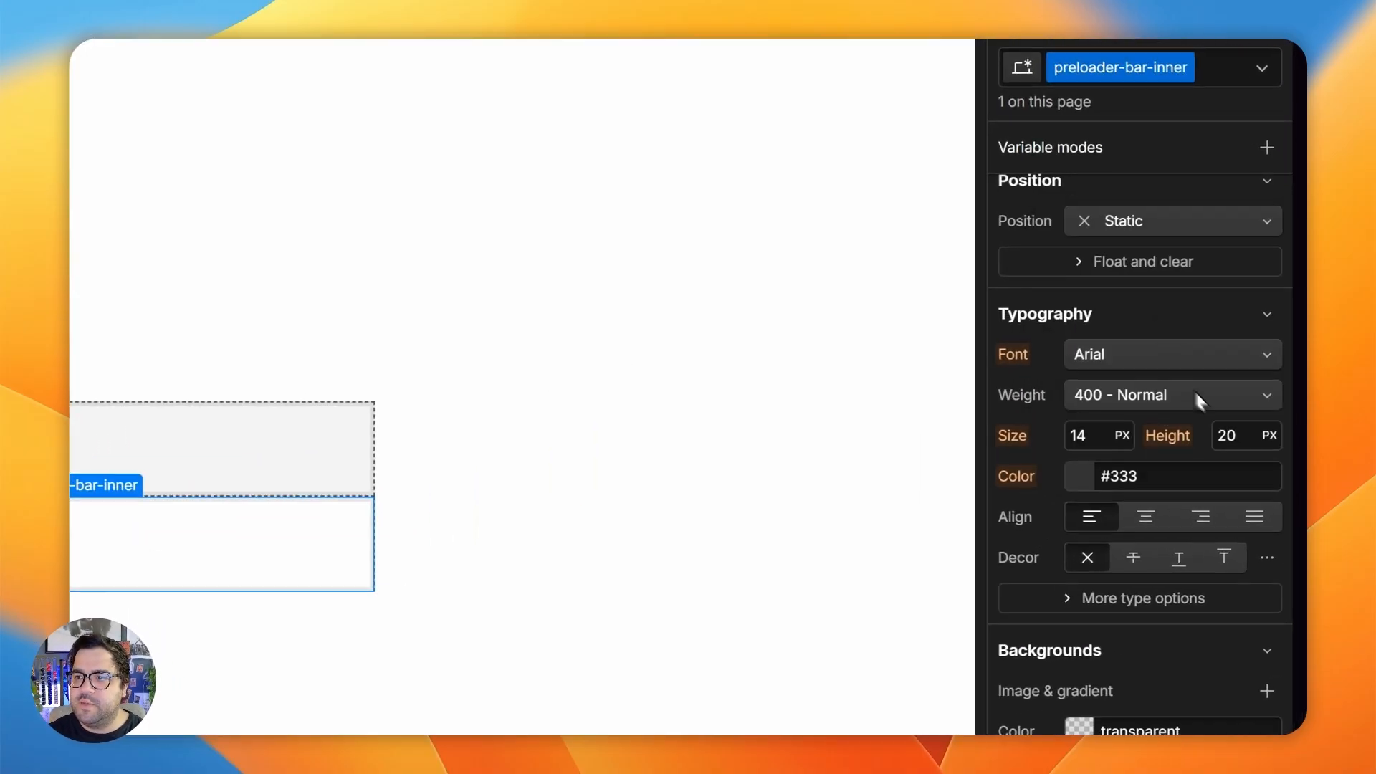
pyautogui.click(1269, 252)
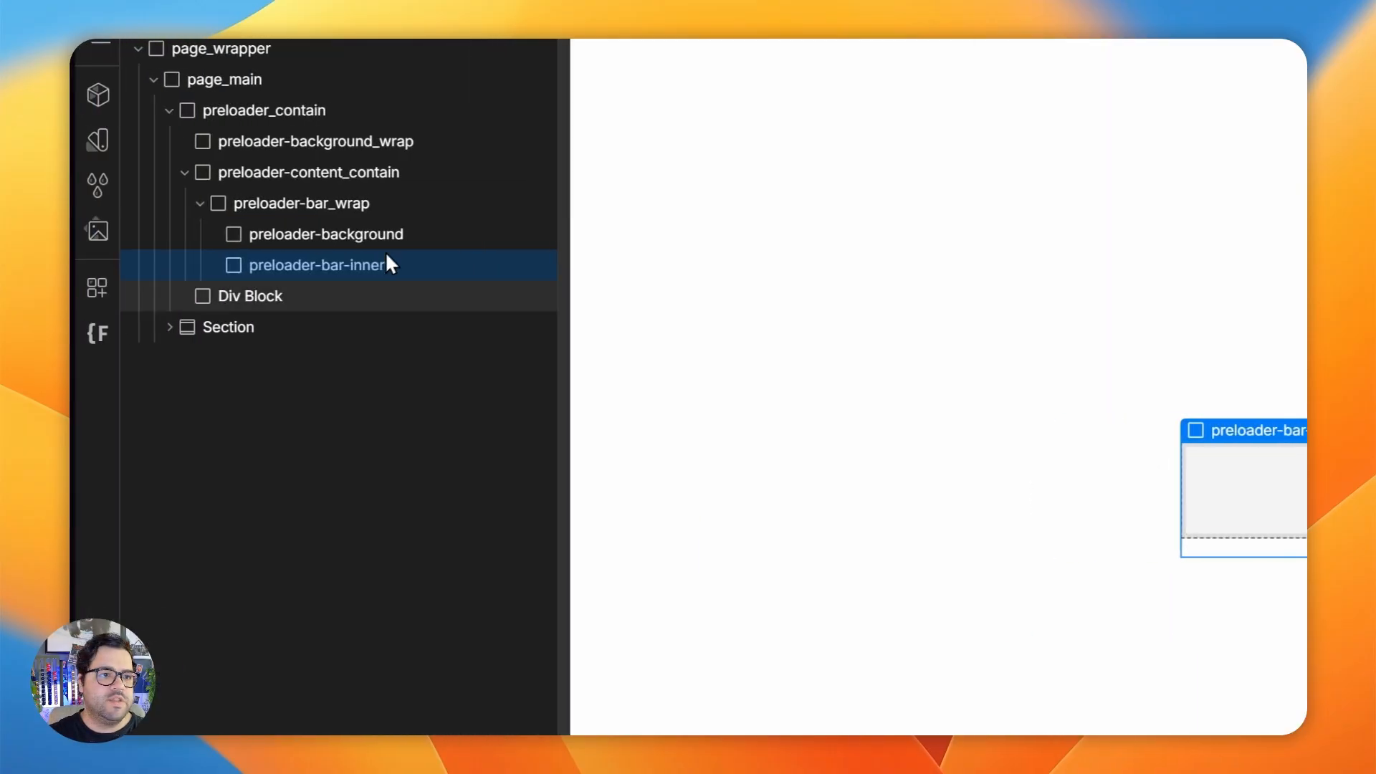
pyautogui.click(363, 235)
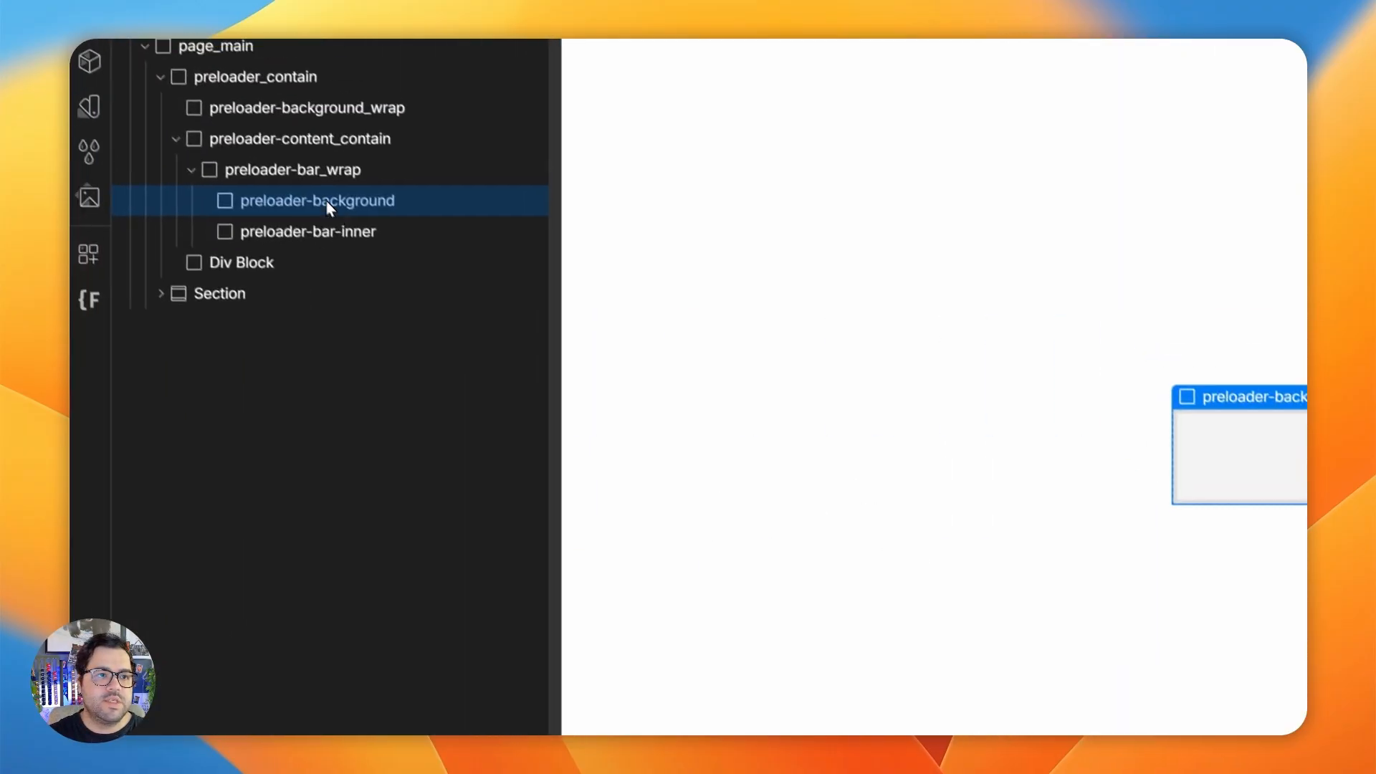
pyautogui.click(320, 175)
pyautogui.click(359, 228)
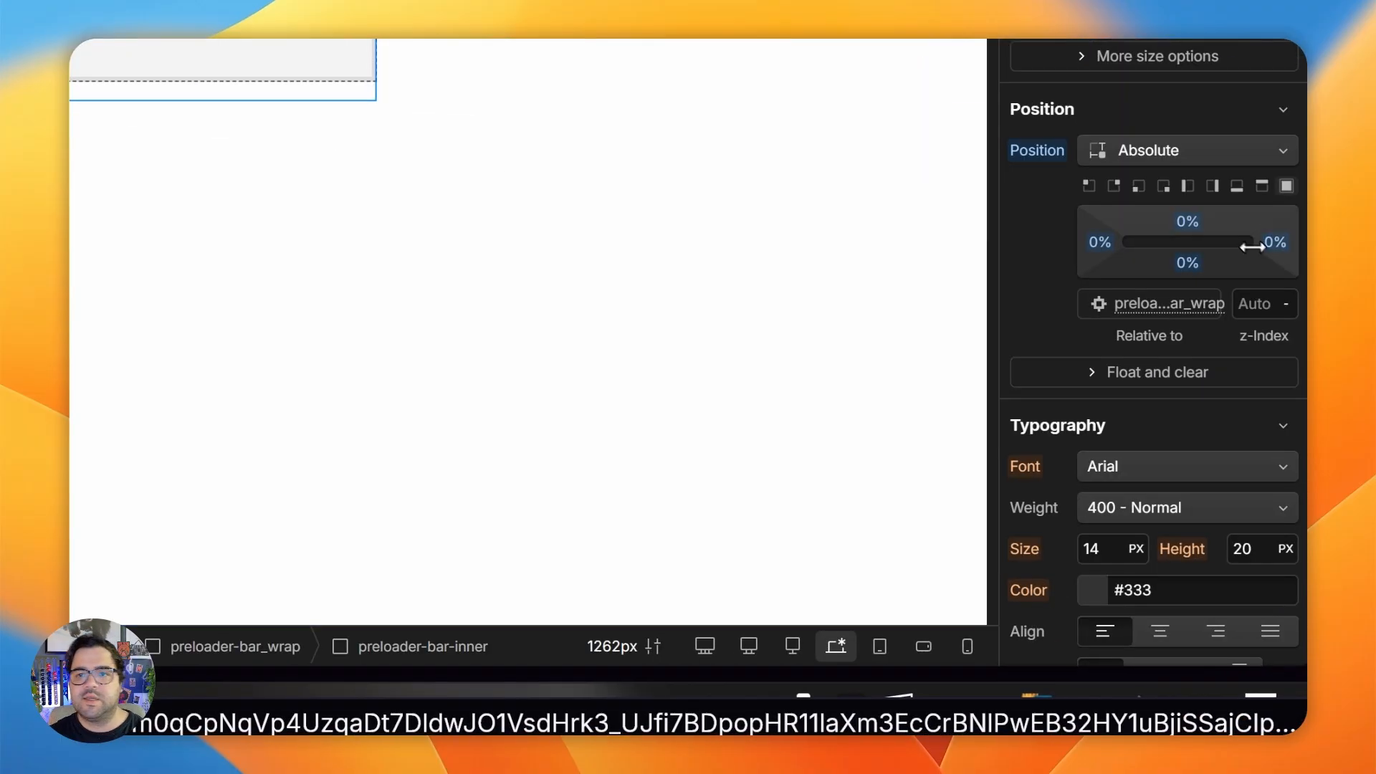
pyautogui.click(1229, 545)
pyautogui.write('2')
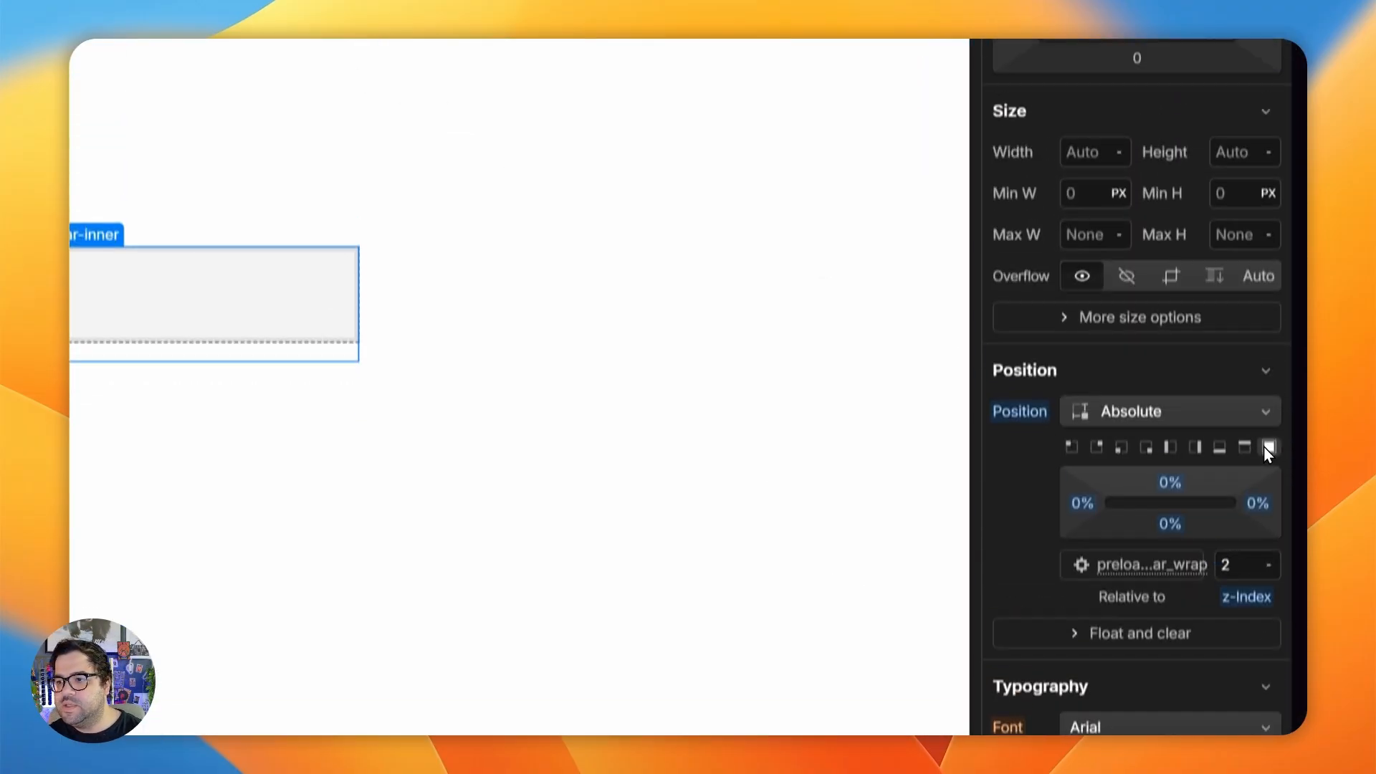
# - Fill preloader-bar-inner with the brownish background color #805757 to test how it covers the bar wrap
pyautogui.scroll(-5, 1147, 373)
pyautogui.click(1077, 553)
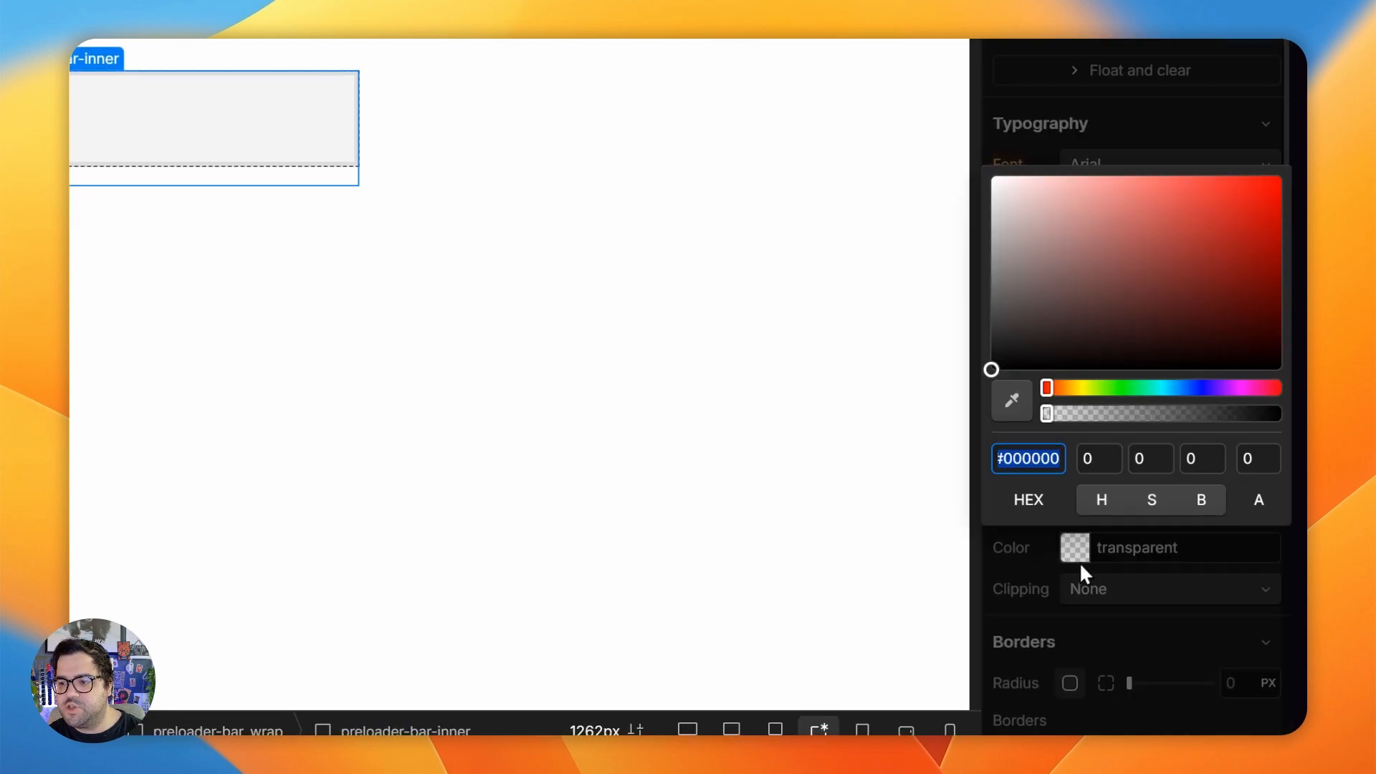
pyautogui.moveTo(1115, 341); pyautogui.dragTo(1084, 271)
pyautogui.press('Escape')
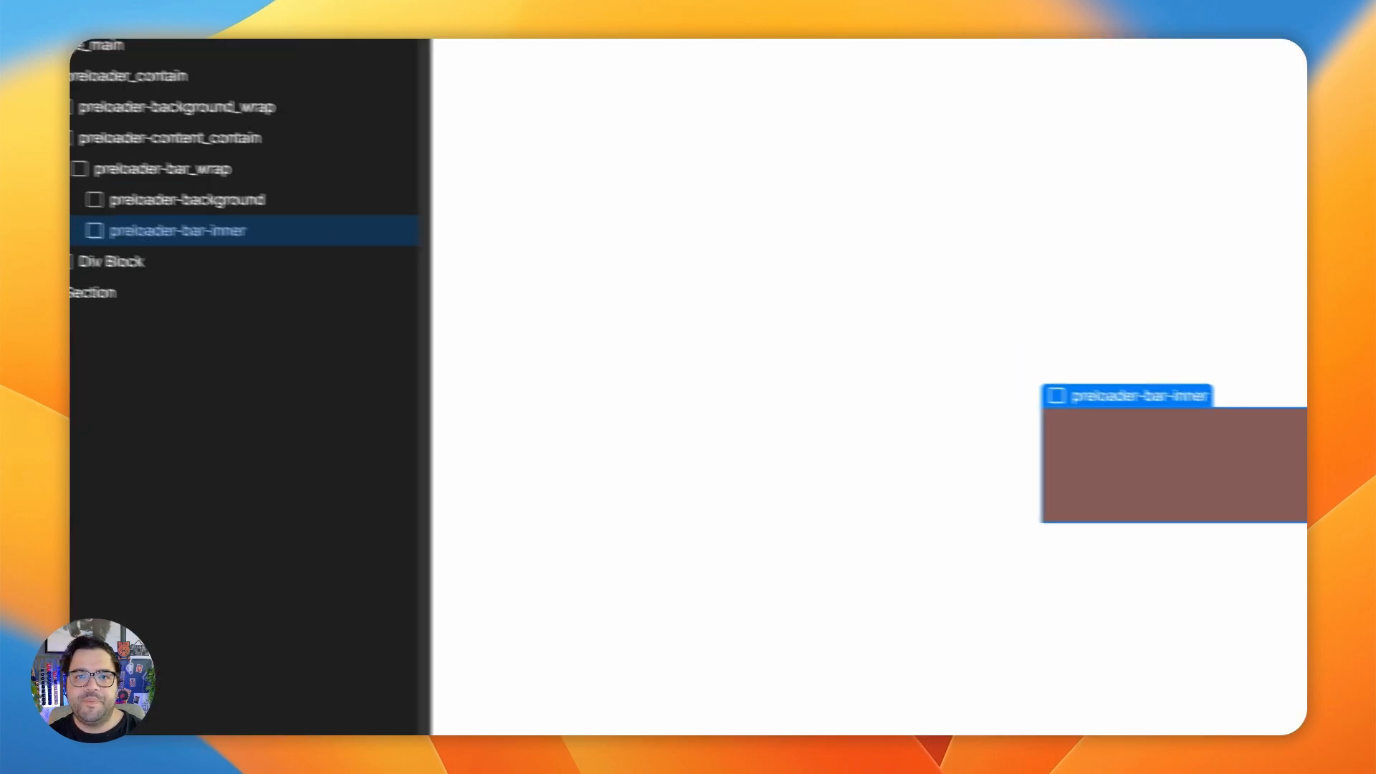
# - Check the bar wrap and its two layers, and reset the background color of preloader-bar-inner
pyautogui.click(188, 194)
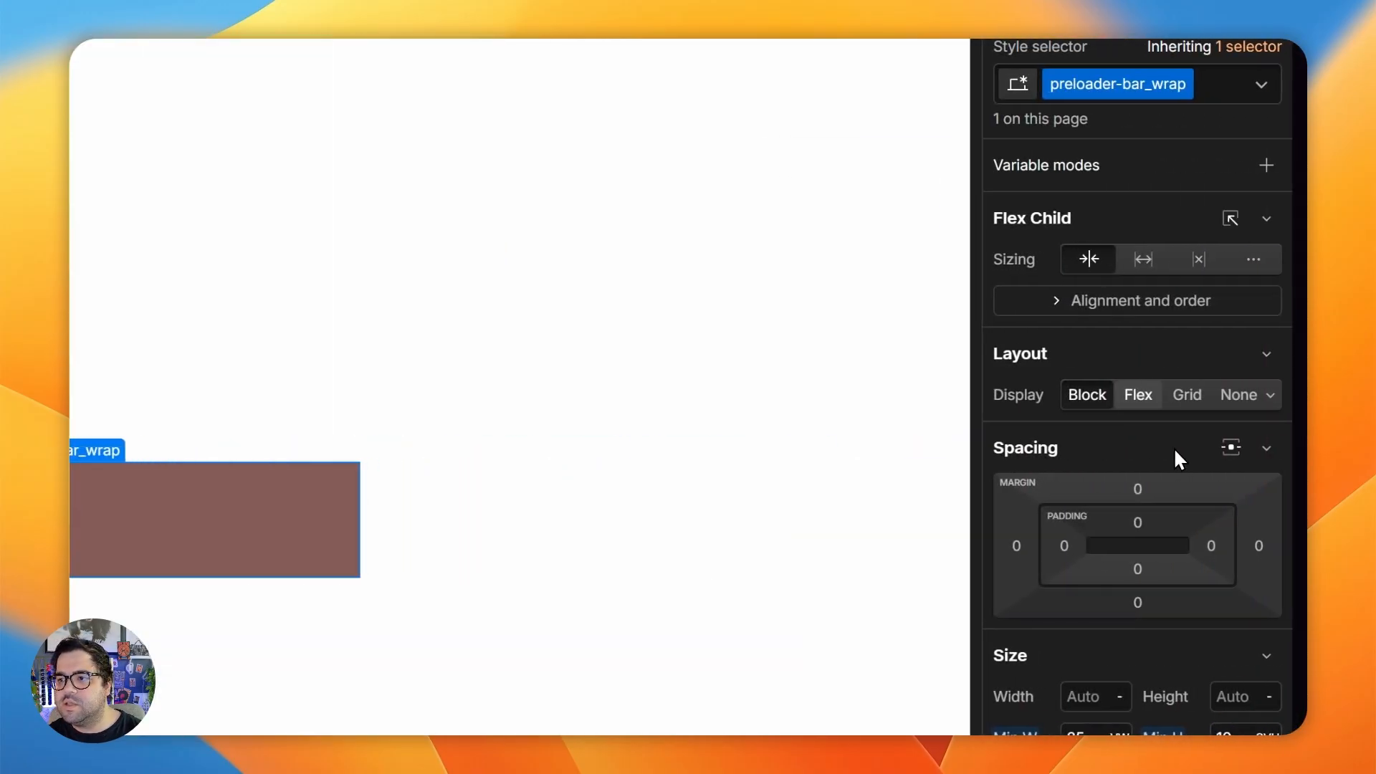
pyautogui.click(1138, 395)
pyautogui.click(1172, 423)
pyautogui.click(329, 249)
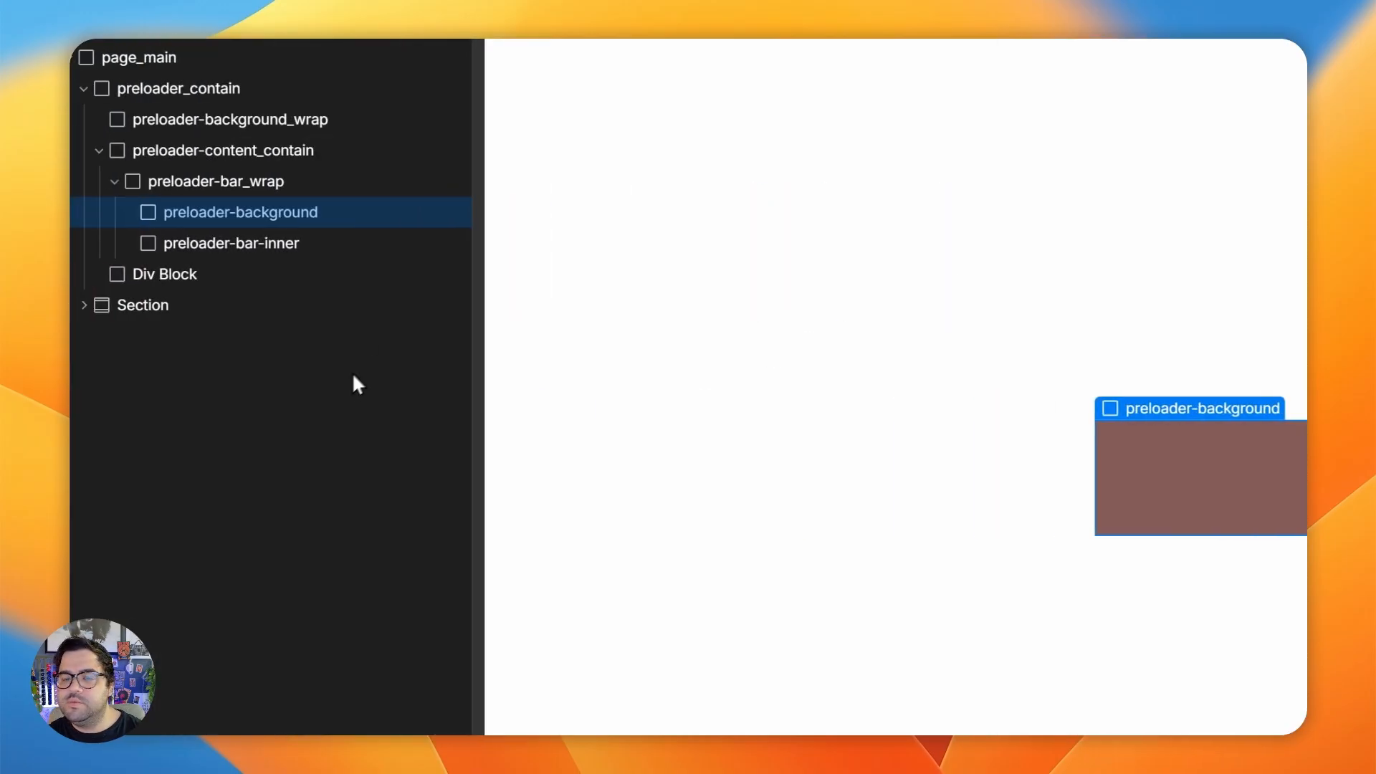
pyautogui.click(269, 244)
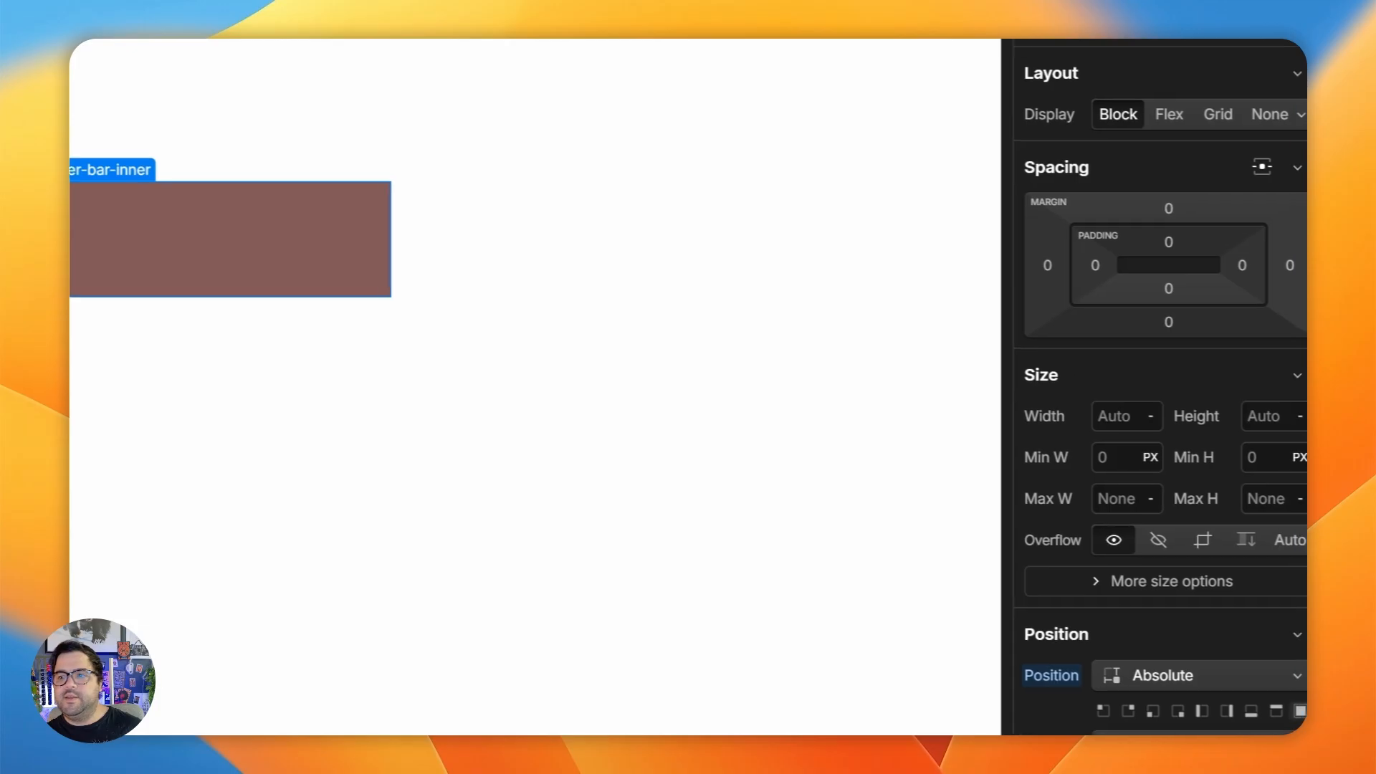
pyautogui.scroll(-7, 1209, 324)
pyautogui.scroll(-3, 1212, 427)
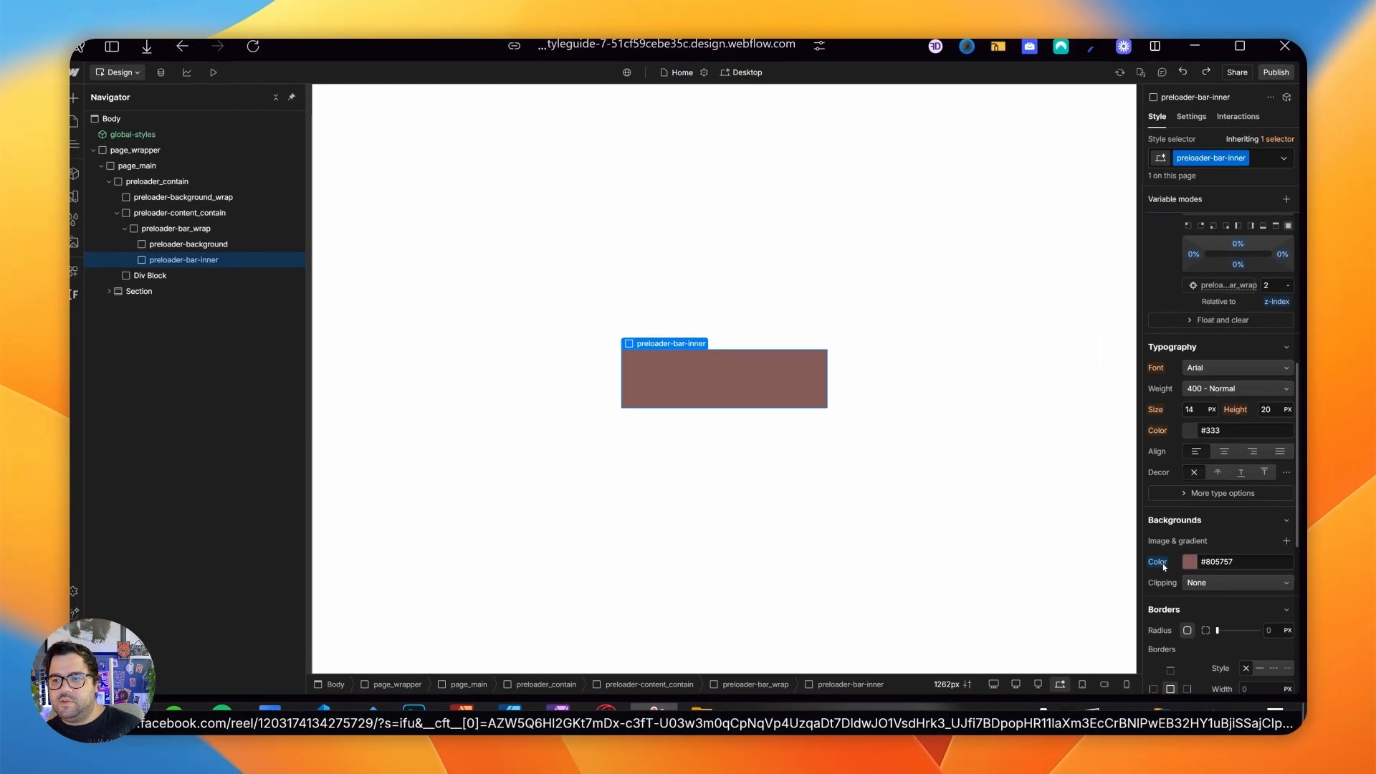
pyautogui.click(1012, 452)
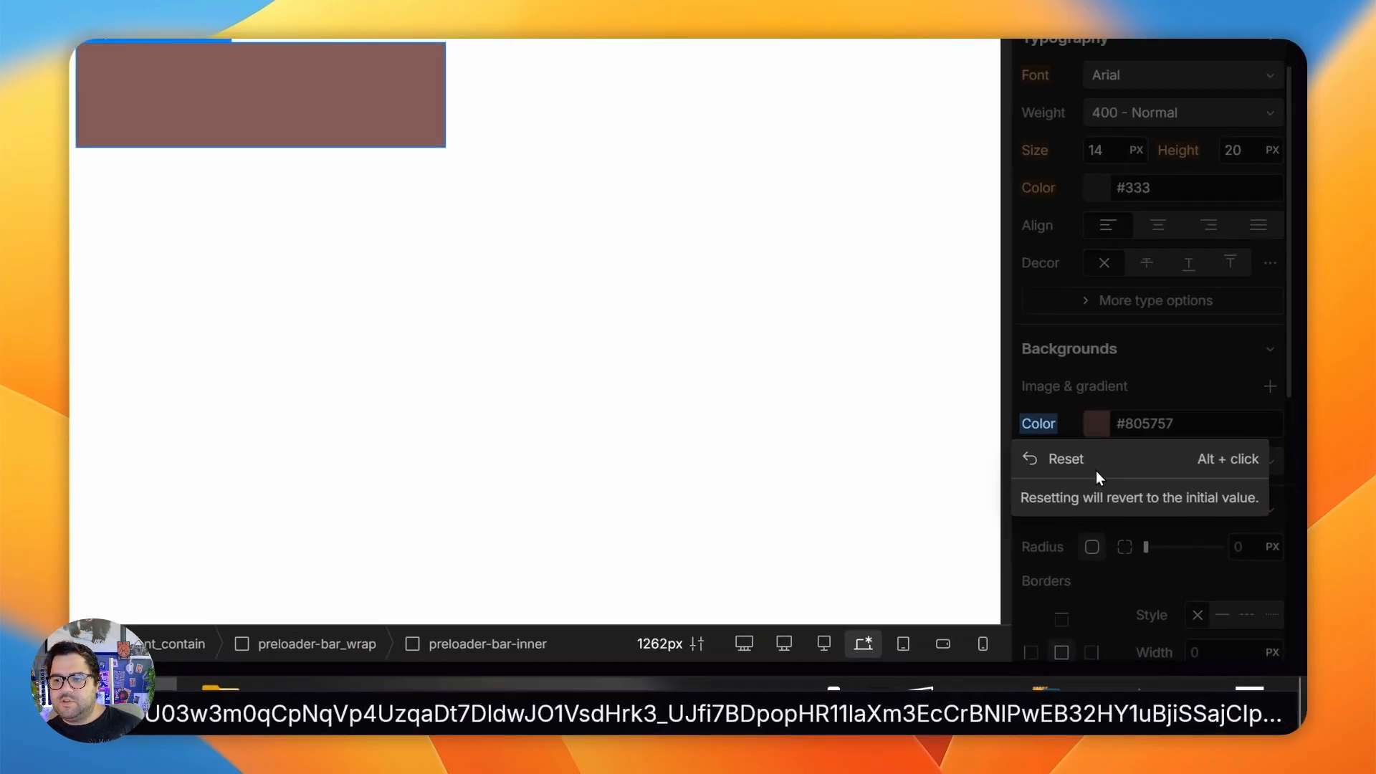
pyautogui.click(1101, 473)
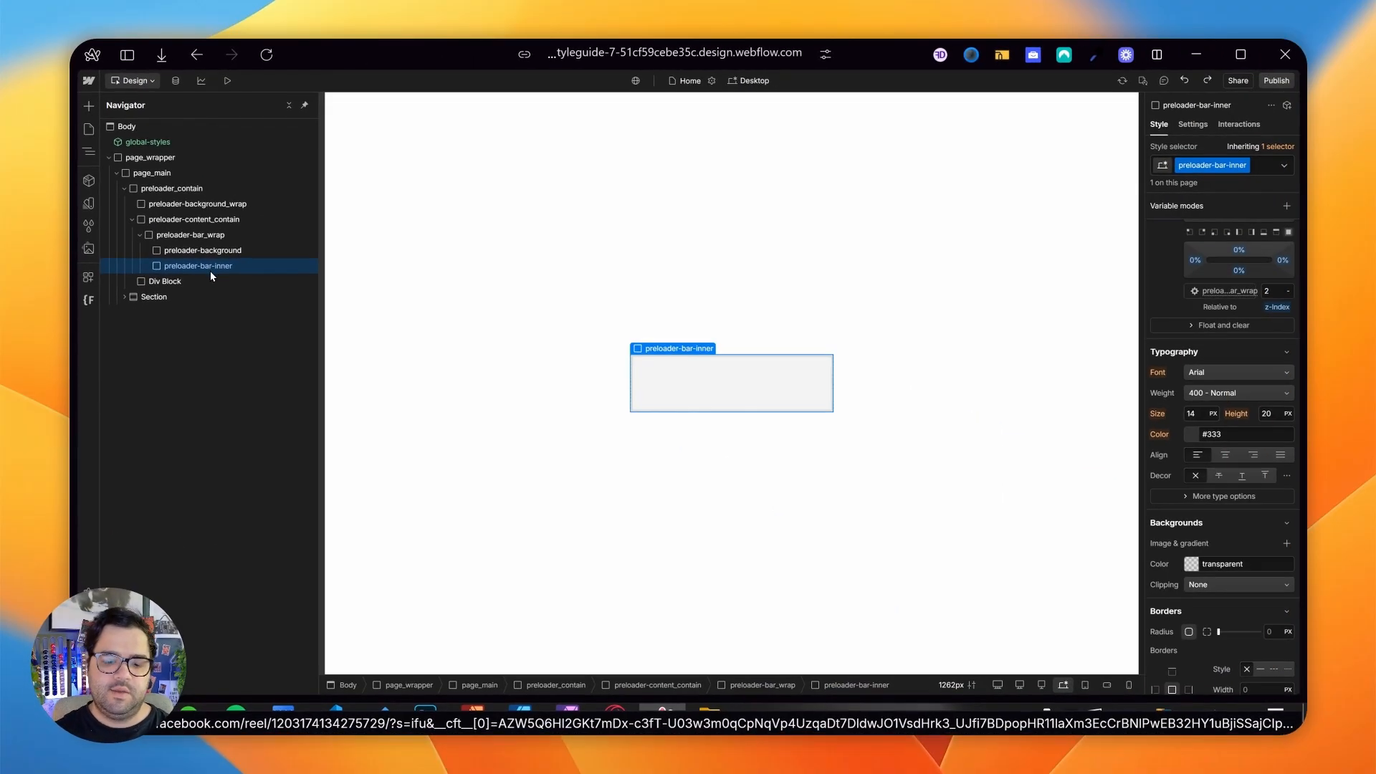
# - Add a div block inside preloader-bar-inner and give it the new class preloader-bar
pyautogui.hotkey('ctrl', 'e')
pyautogui.write('div')
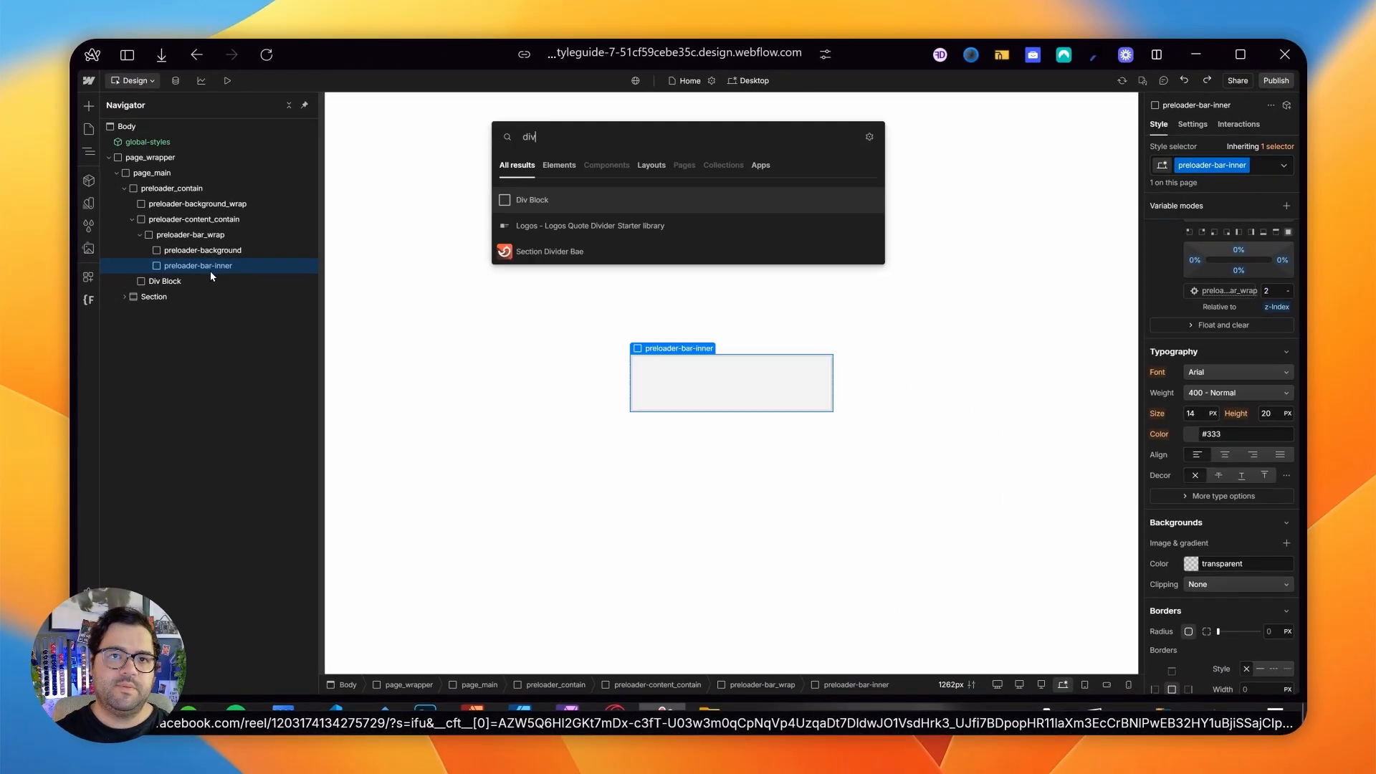
pyautogui.press('Return')
pyautogui.hotkey('ctrl', 'Return')
pyautogui.write('prelo0ader')
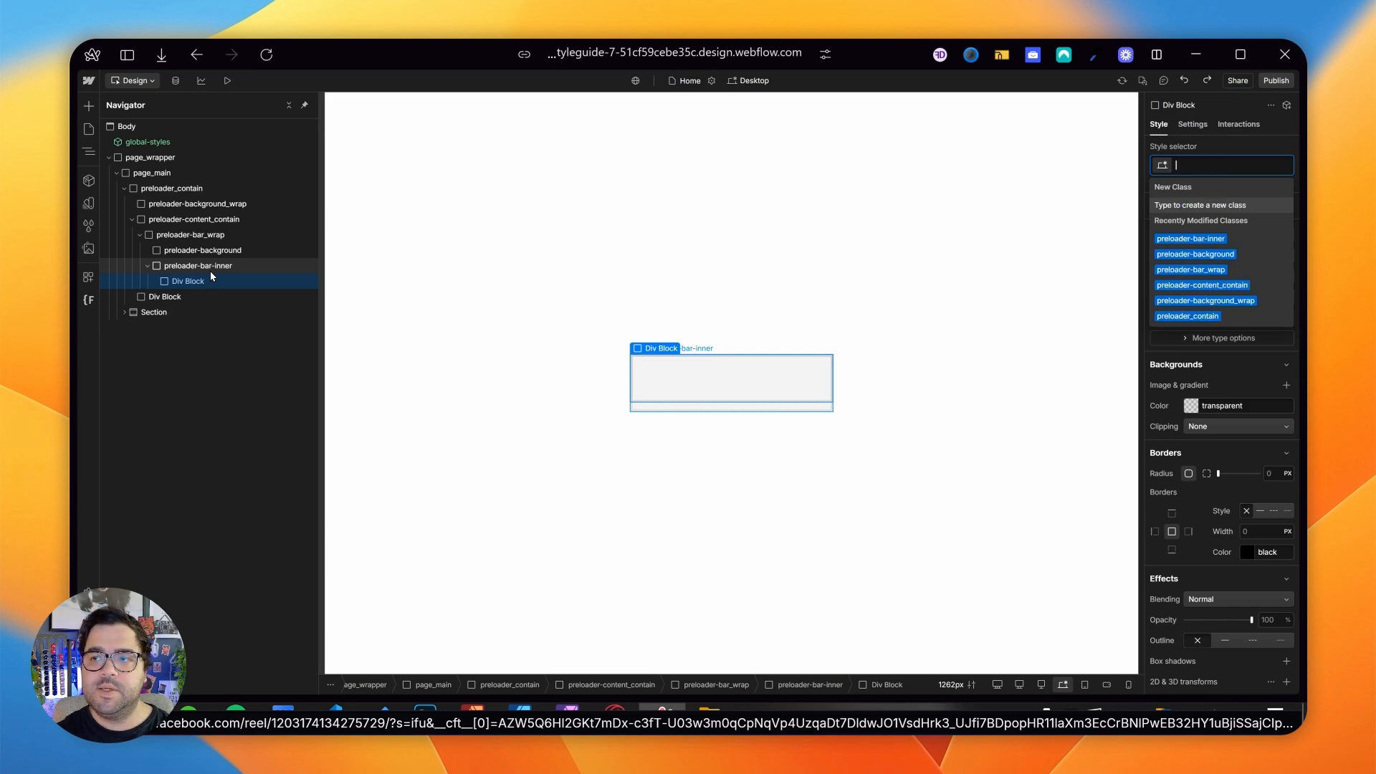
pyautogui.write('preloader-bar')
pyautogui.press('Return')
# - Give preloader-bar a medium grey background color
pyautogui.click(1184, 496)
pyautogui.click(1069, 99)
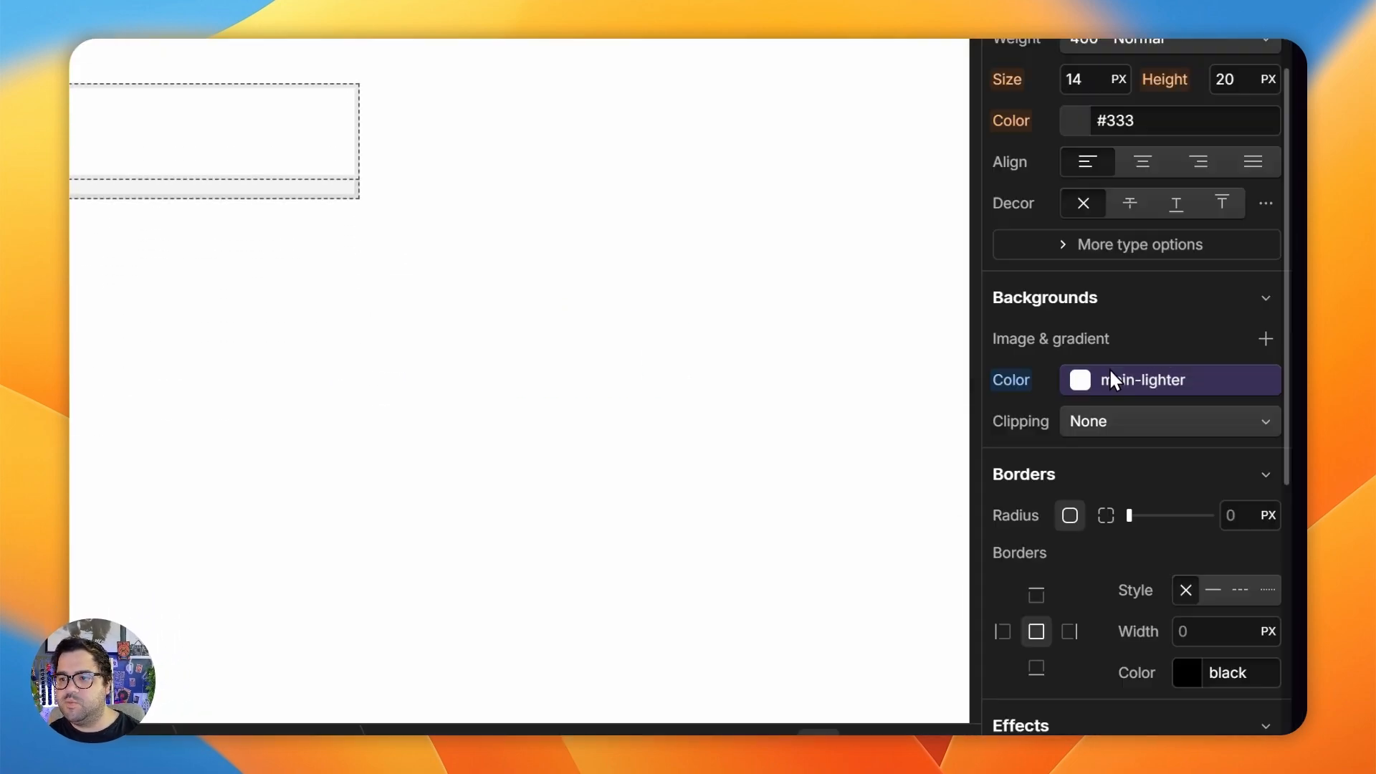
pyautogui.press('super+z')
pyautogui.click(1083, 382)
pyautogui.moveTo(1010, 465); pyautogui.dragTo(961, 451)
# - Set preloader-bar's width to 7.5 VW and its height to 100%
pyautogui.scroll(10, 1091, 208)
pyautogui.click(1103, 236)
pyautogui.write('20')
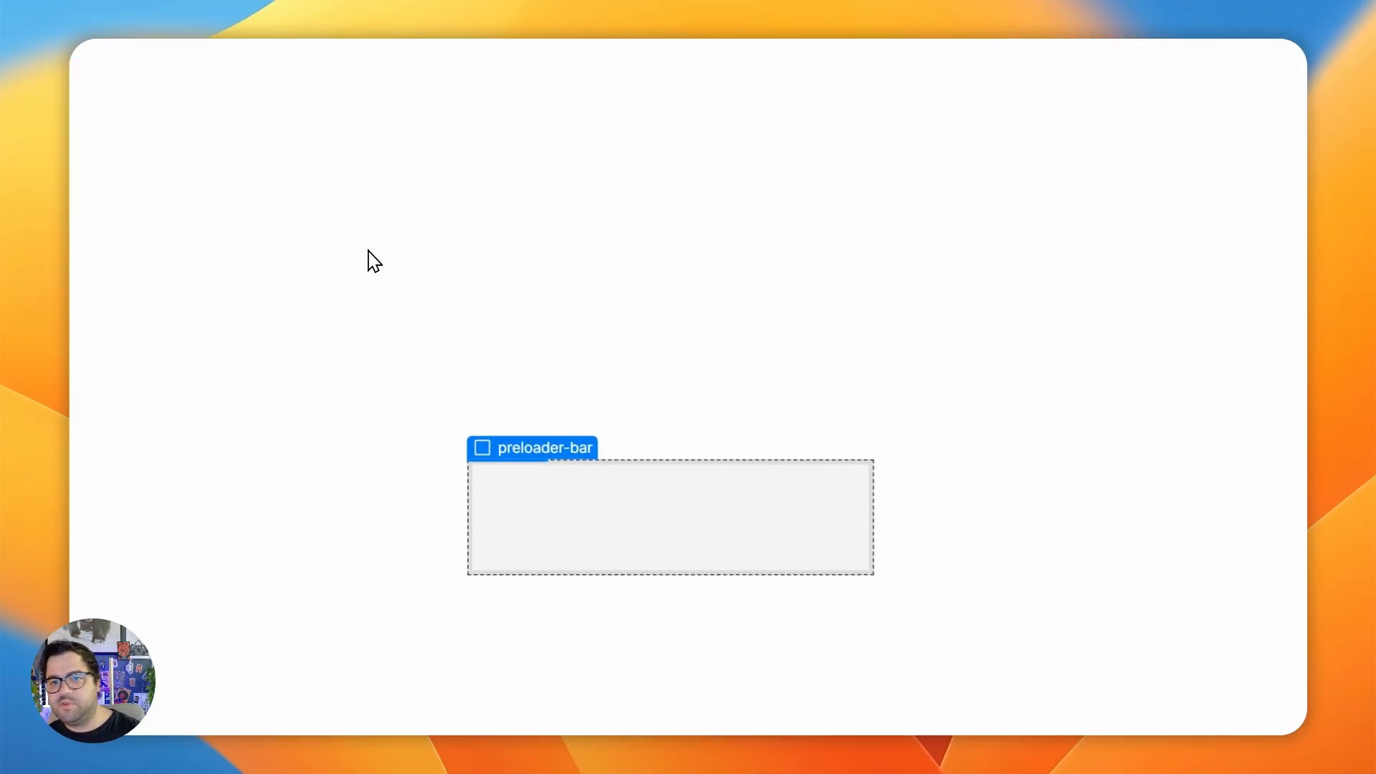
pyautogui.click(1111, 522)
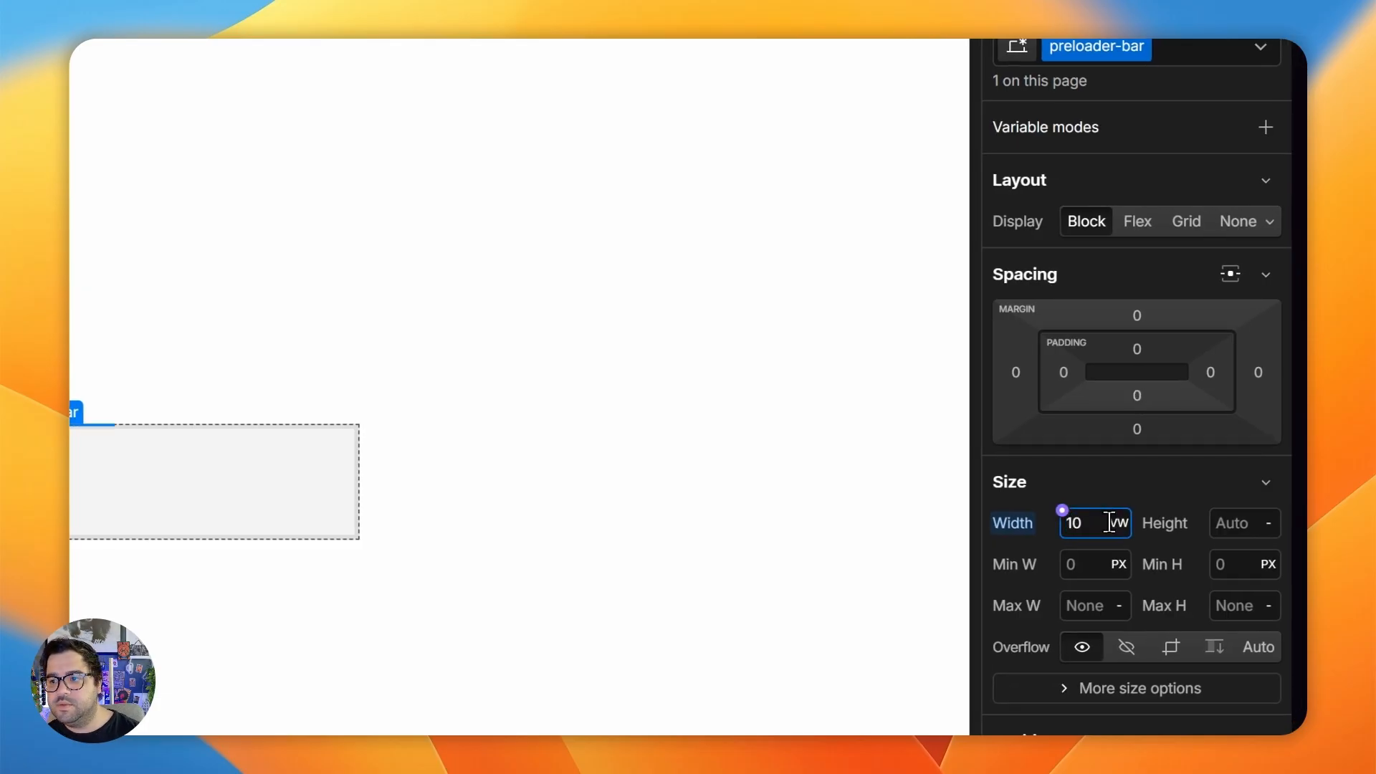
pyautogui.click(1238, 481)
pyautogui.click(1236, 480)
pyautogui.click(1247, 528)
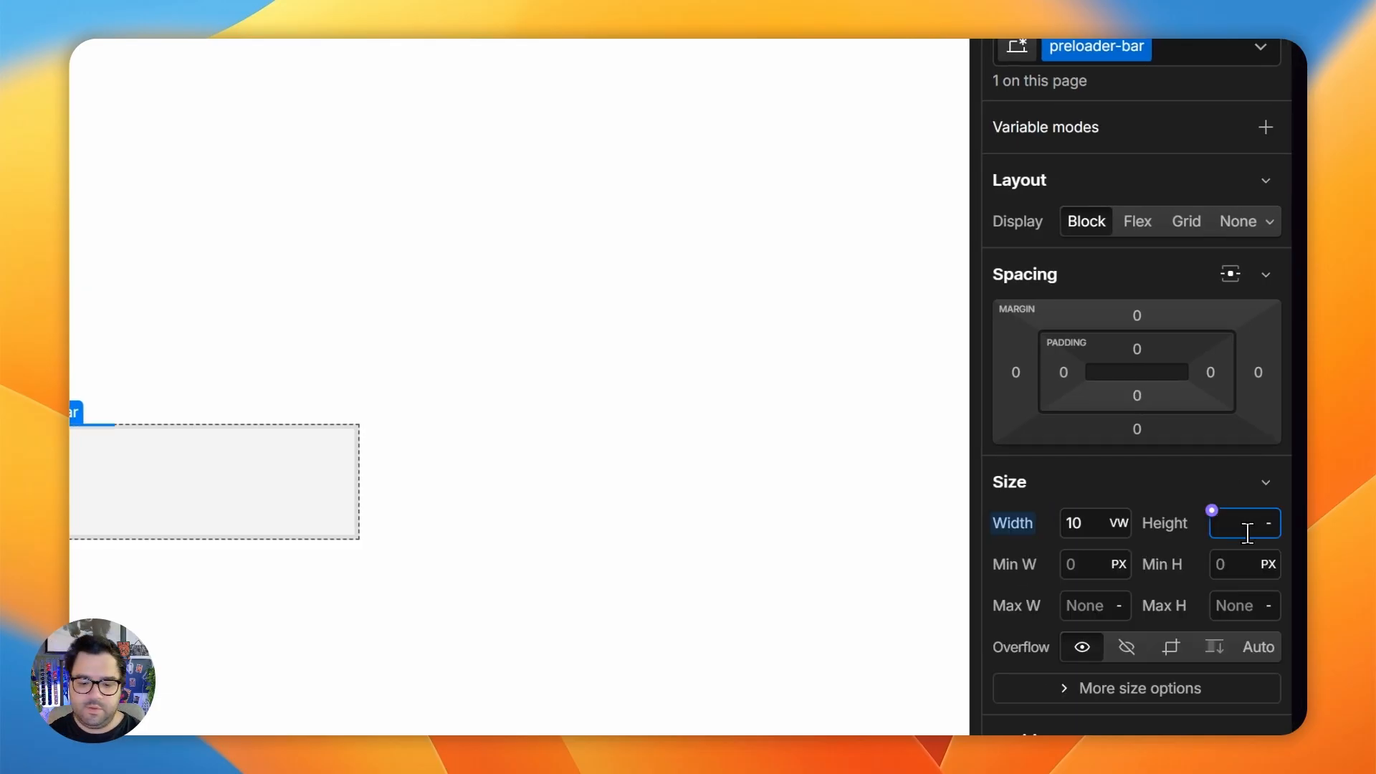
pyautogui.press('Return')
pyautogui.click(1104, 523)
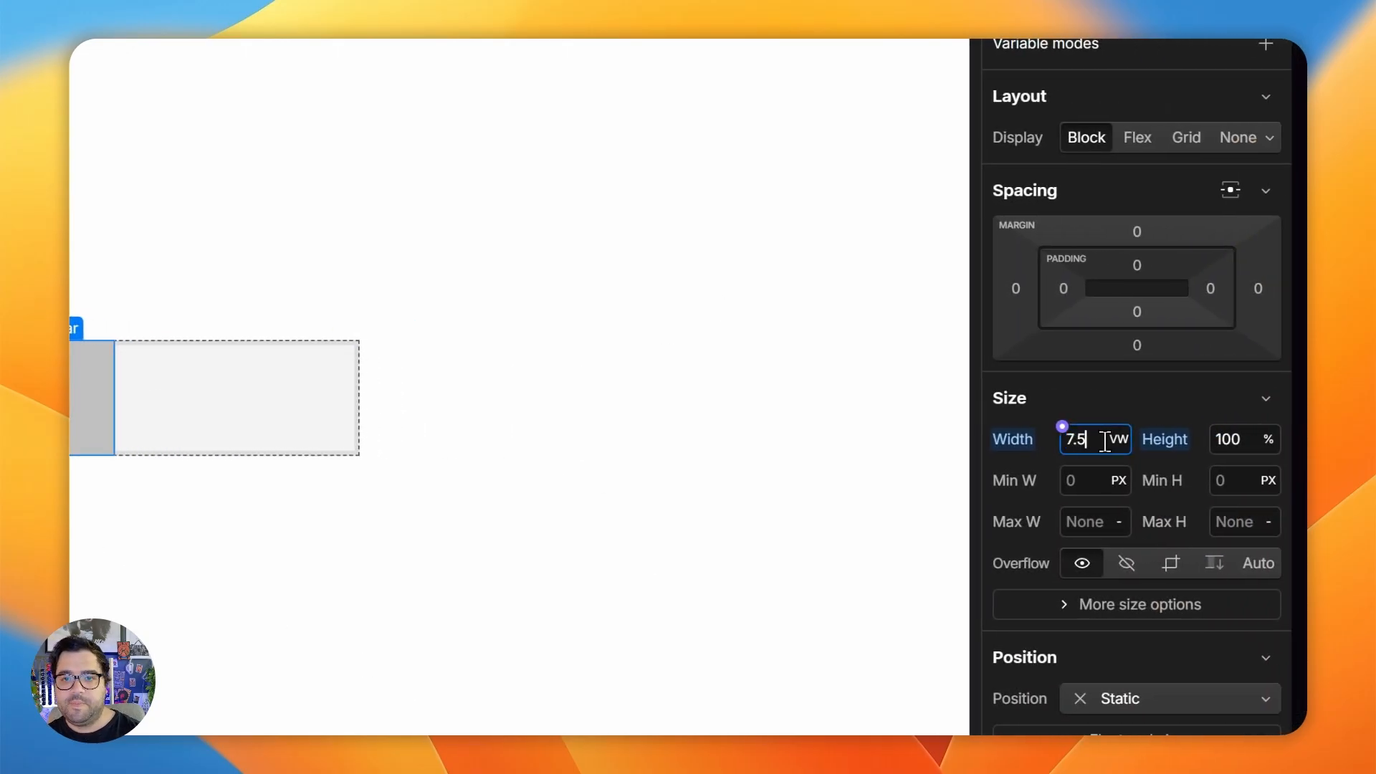
pyautogui.press('Return')
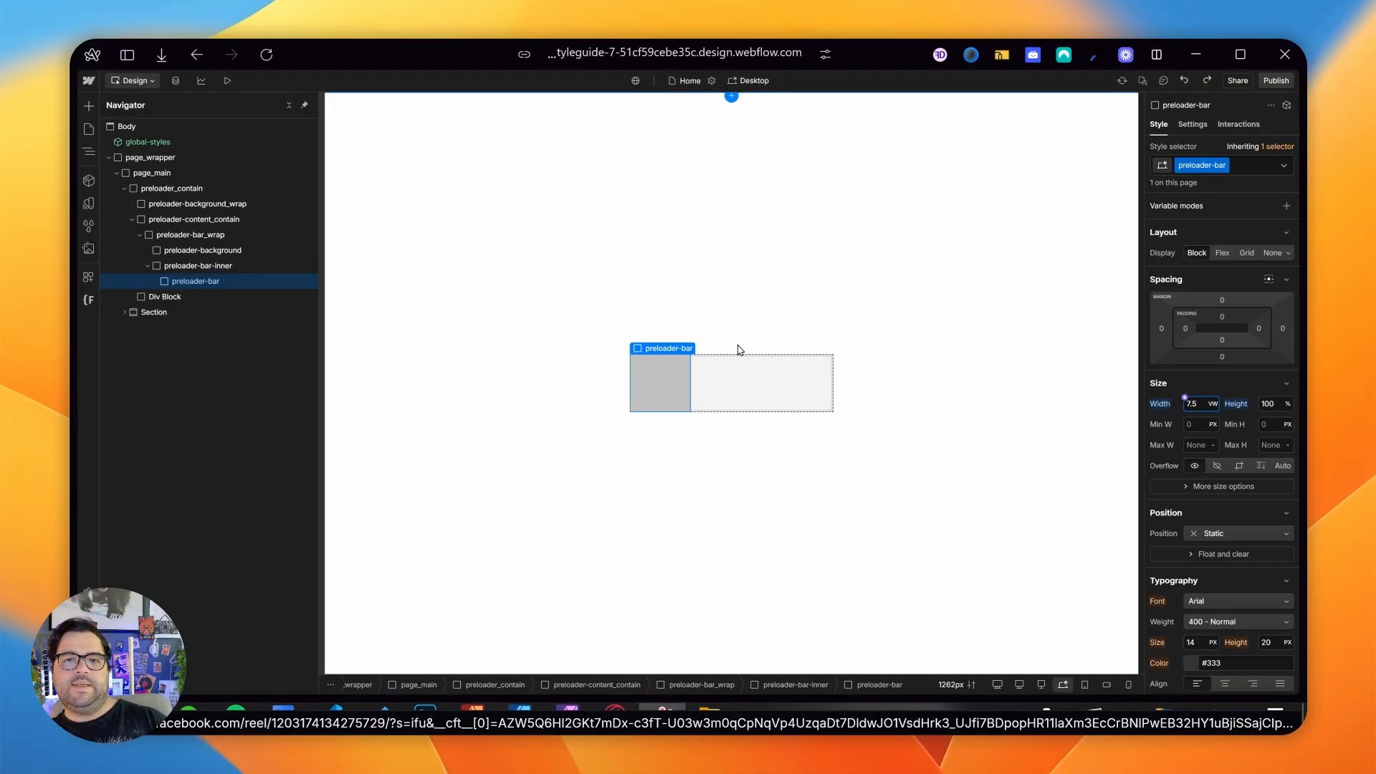
# - Give the unnamed div block inside preloader_contain the new class preloader-img_contain
pyautogui.click(200, 266)
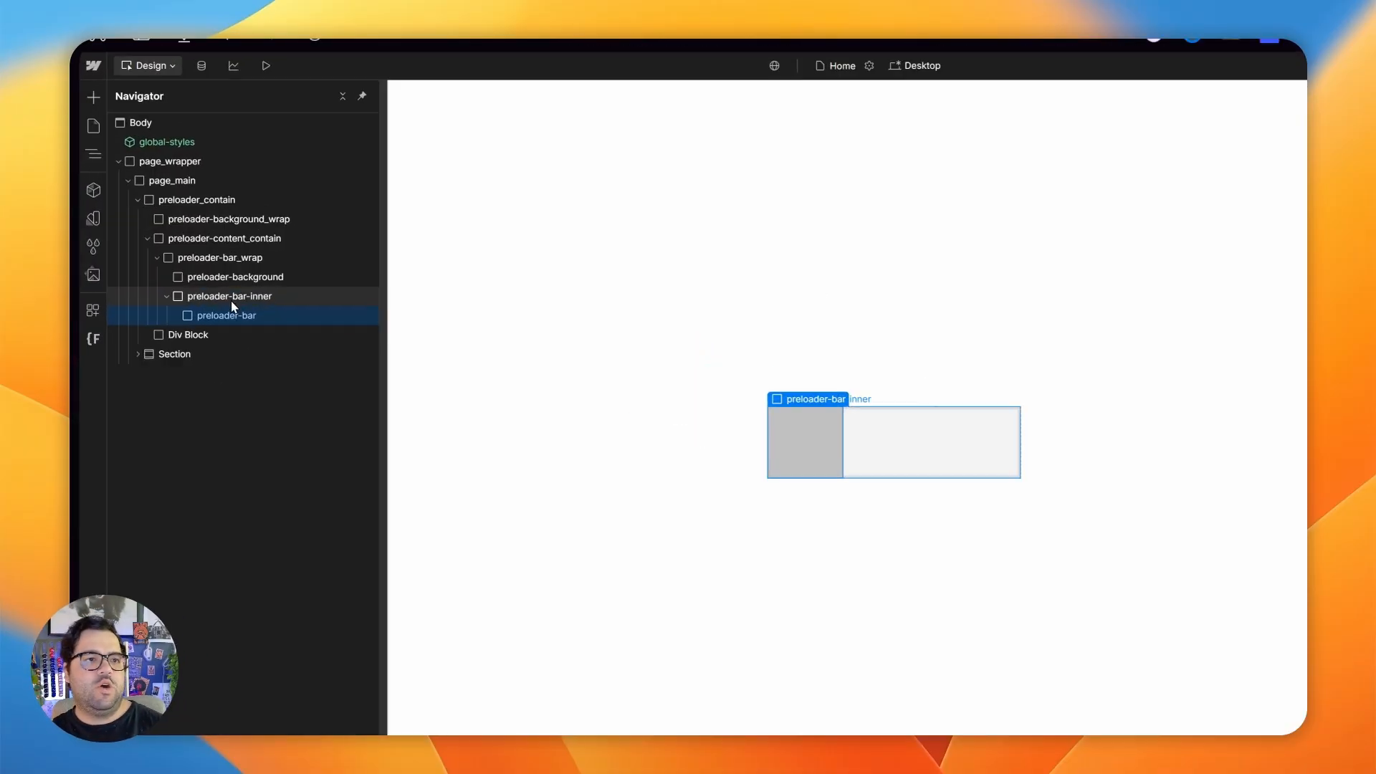
pyautogui.click(147, 265)
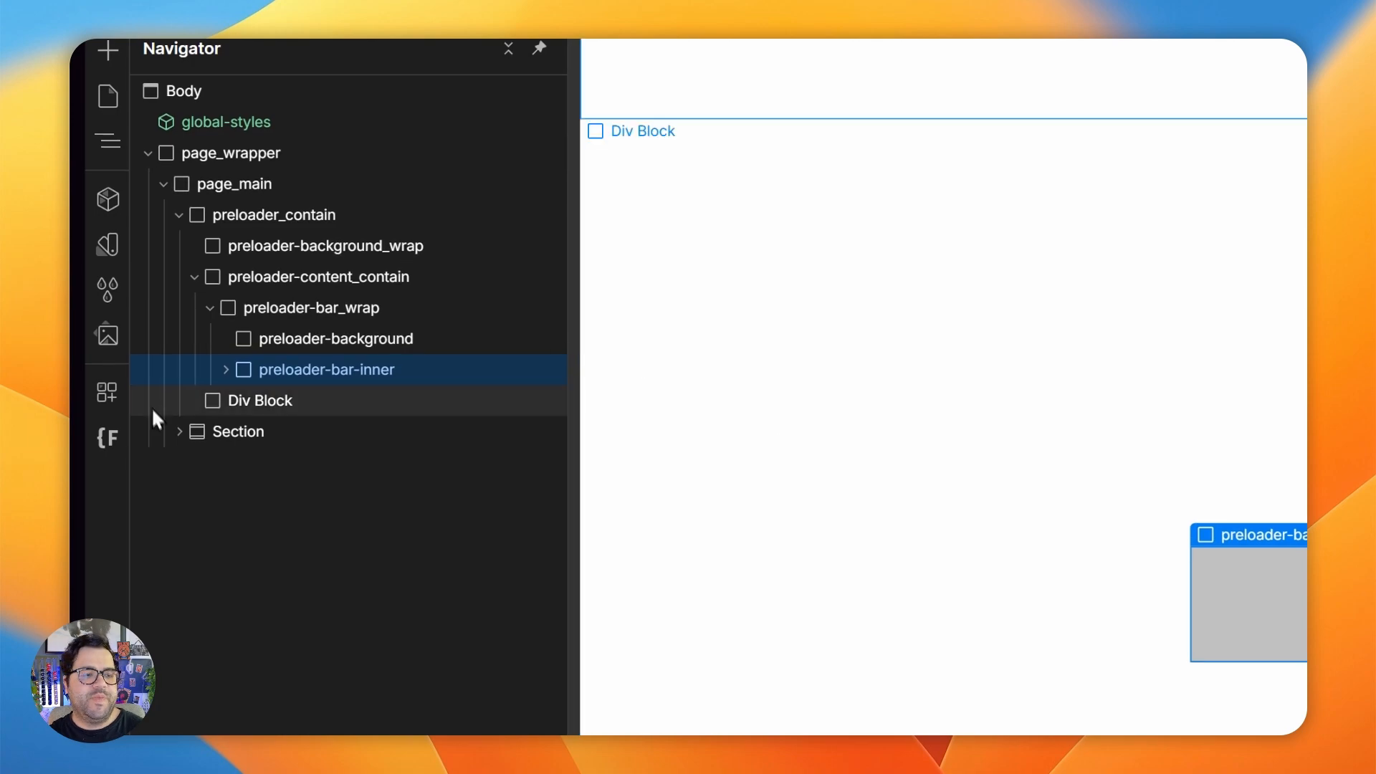
pyautogui.click(211, 307)
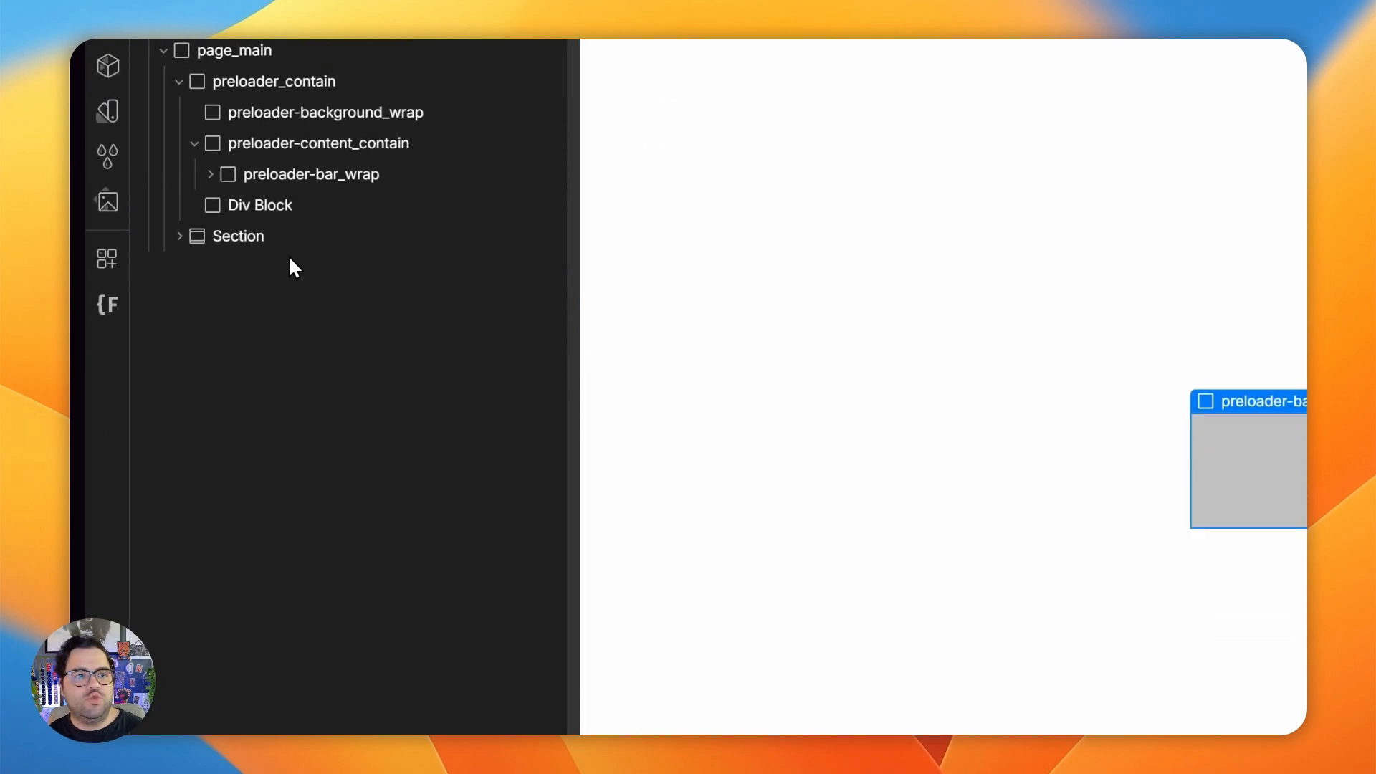
pyautogui.click(264, 141)
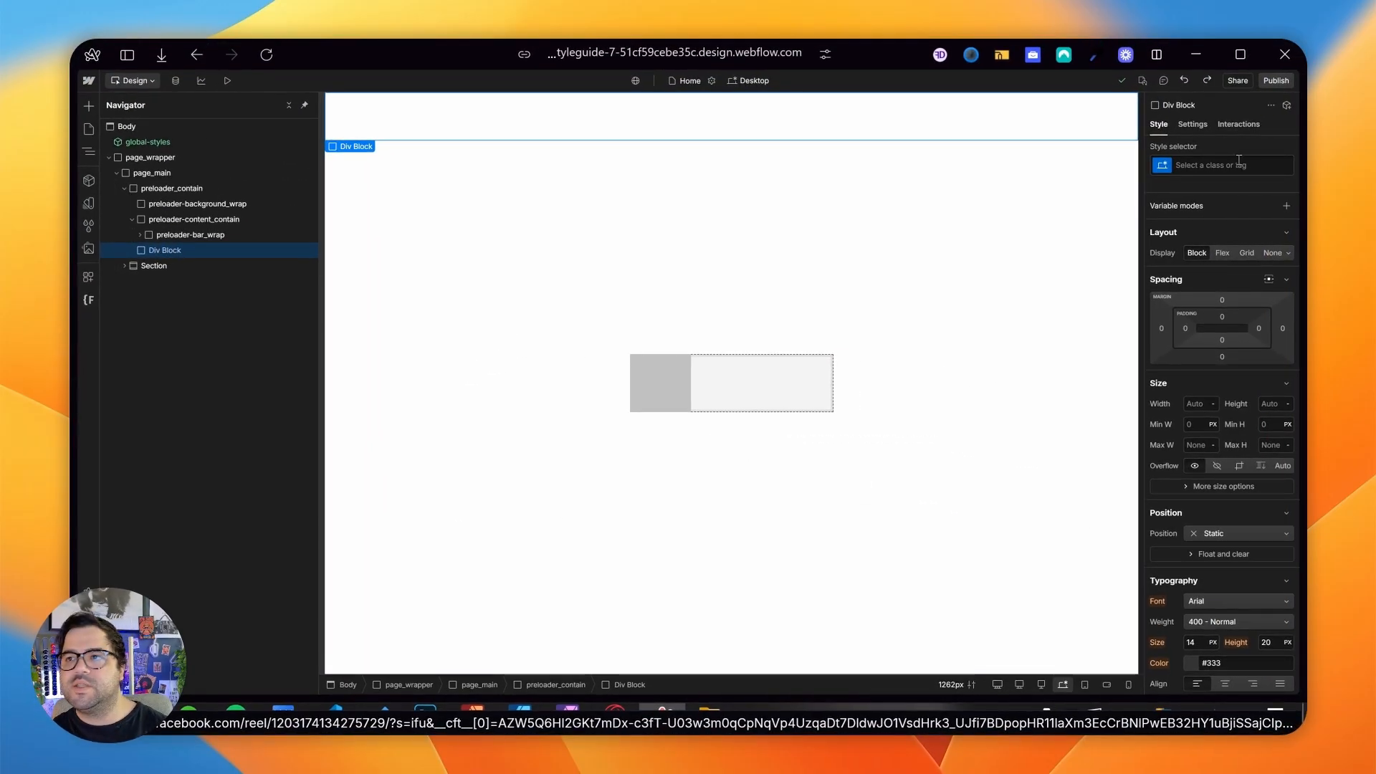
pyautogui.click(1239, 162)
pyautogui.write('prelo')
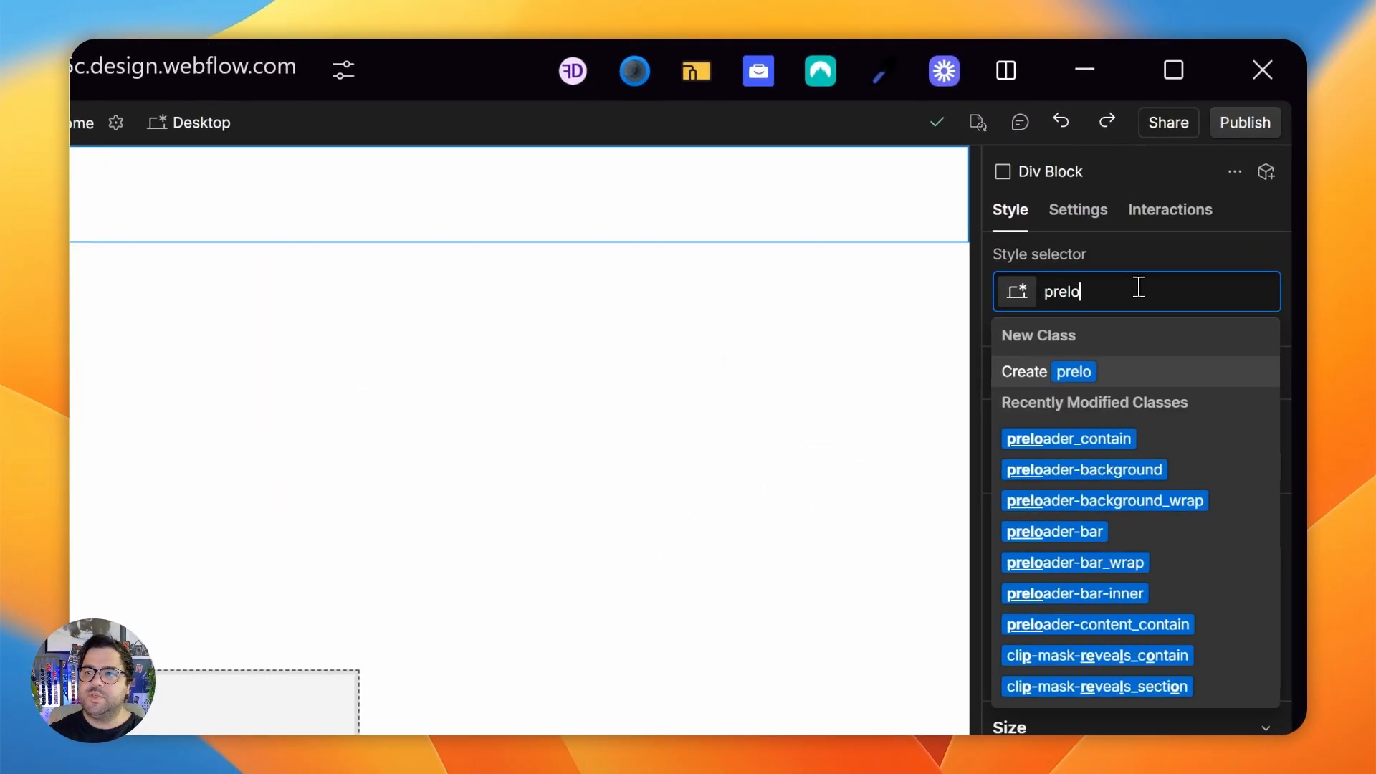
pyautogui.write('ader-img-')
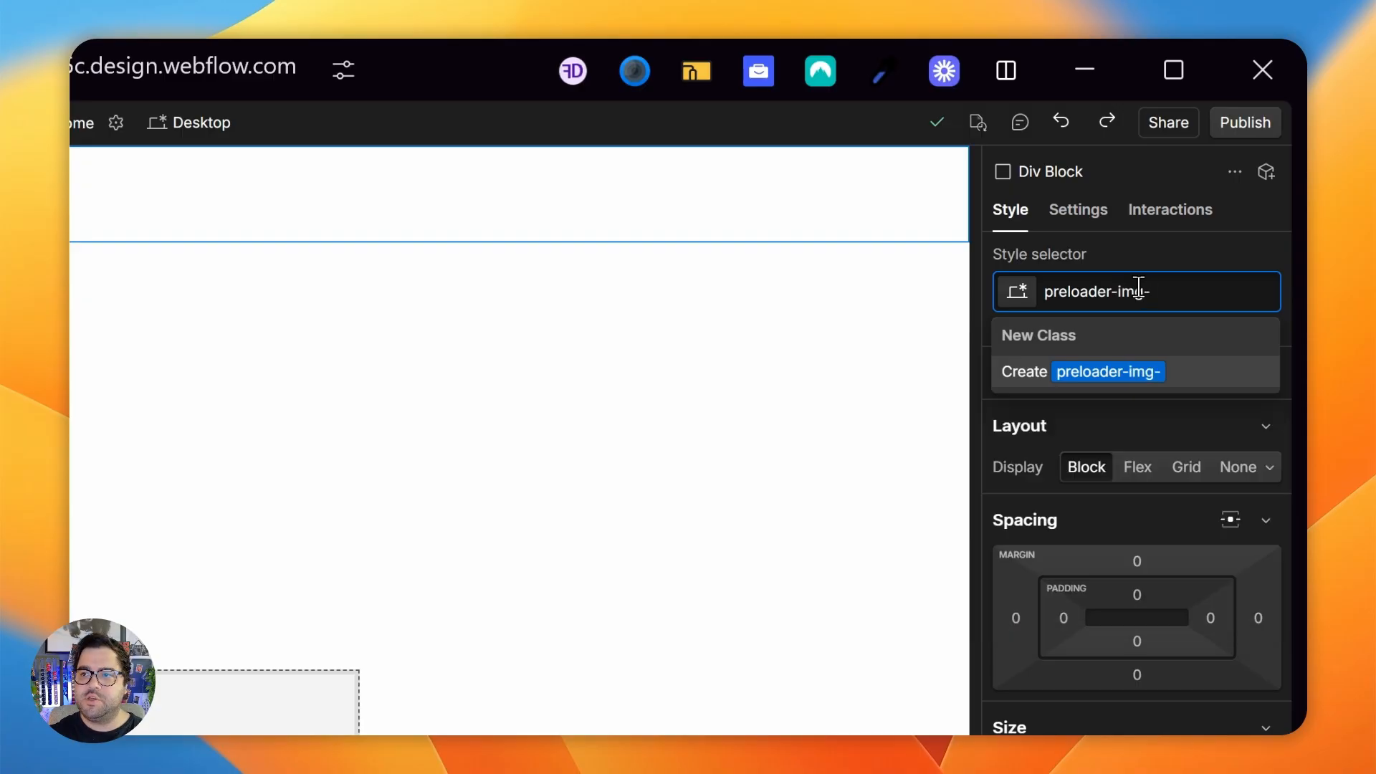
pyautogui.write('contain')
pyautogui.press('Return')
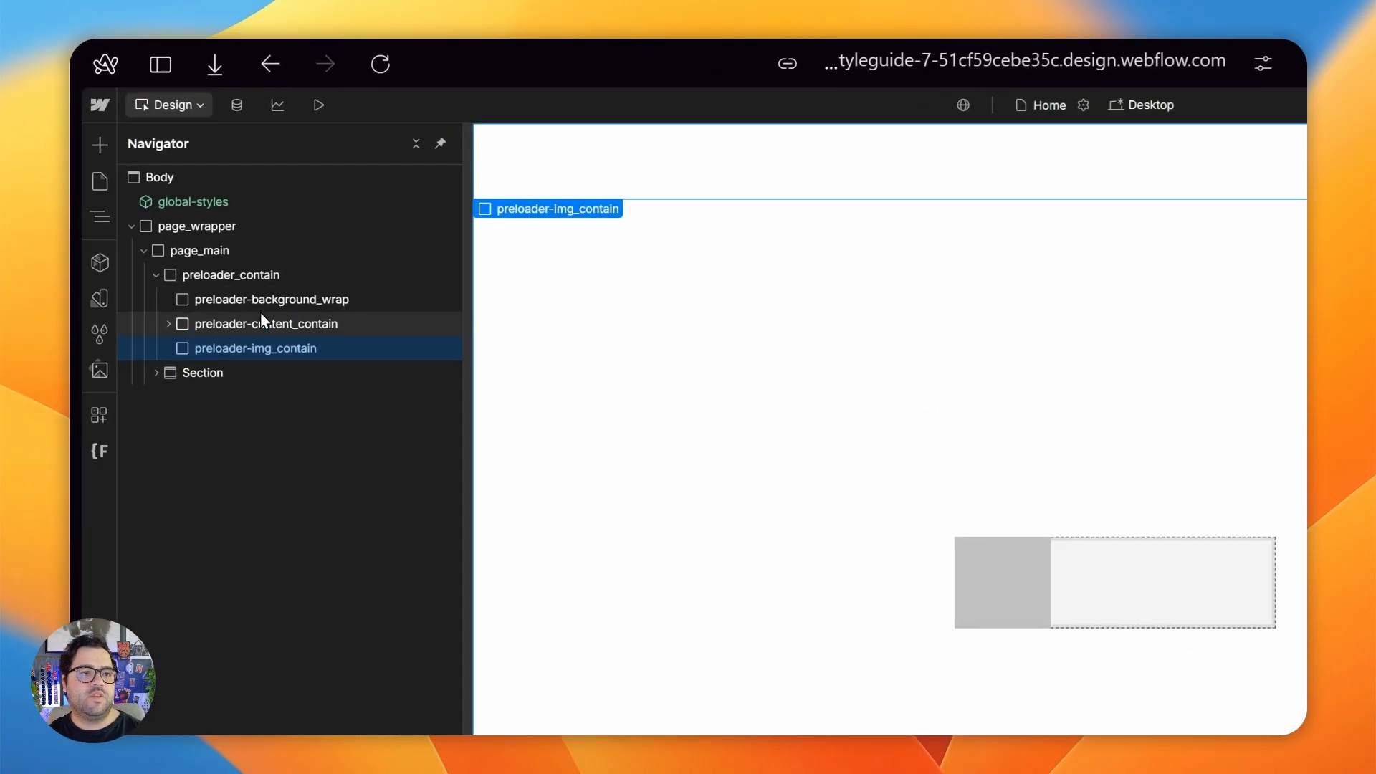
# - Set preloader-img_contain to Absolute position with a z-index of 4
pyautogui.click(264, 301)
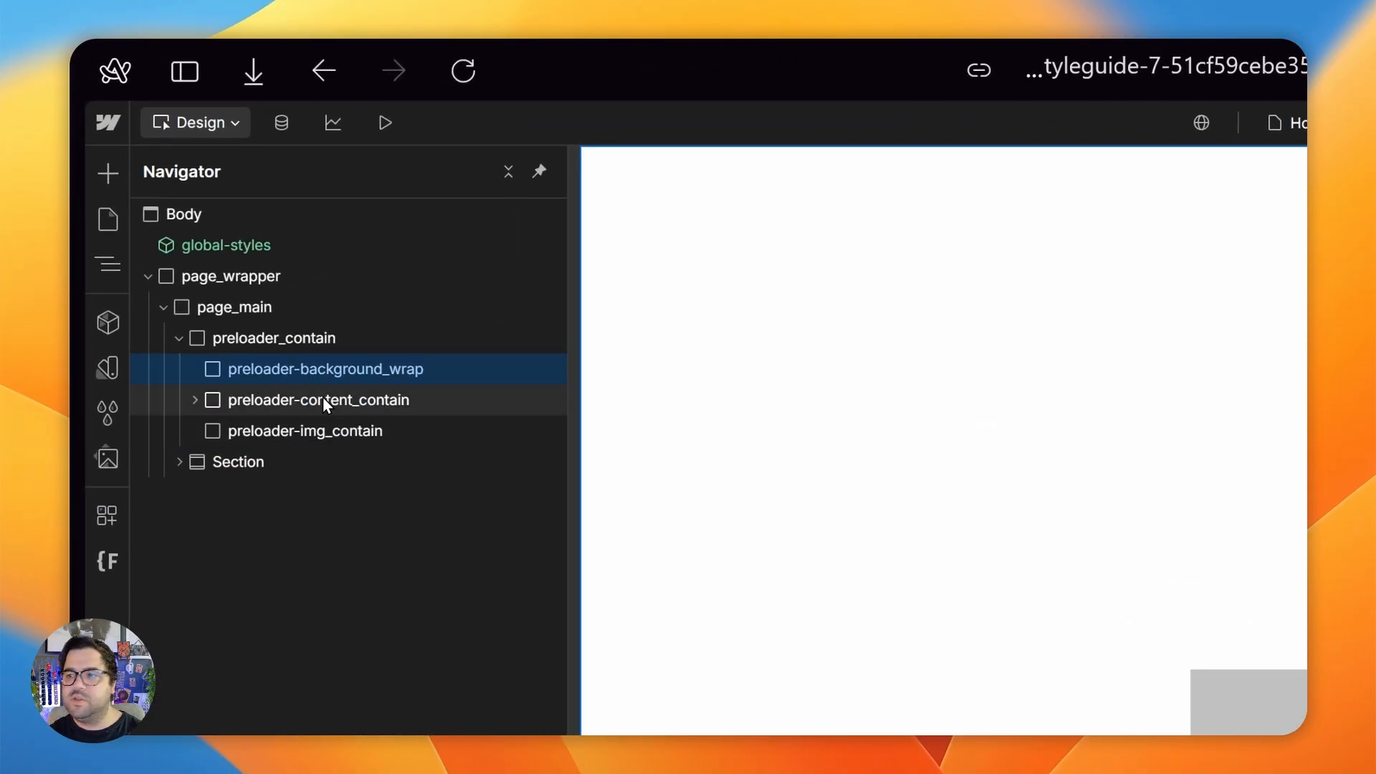
pyautogui.click(263, 325)
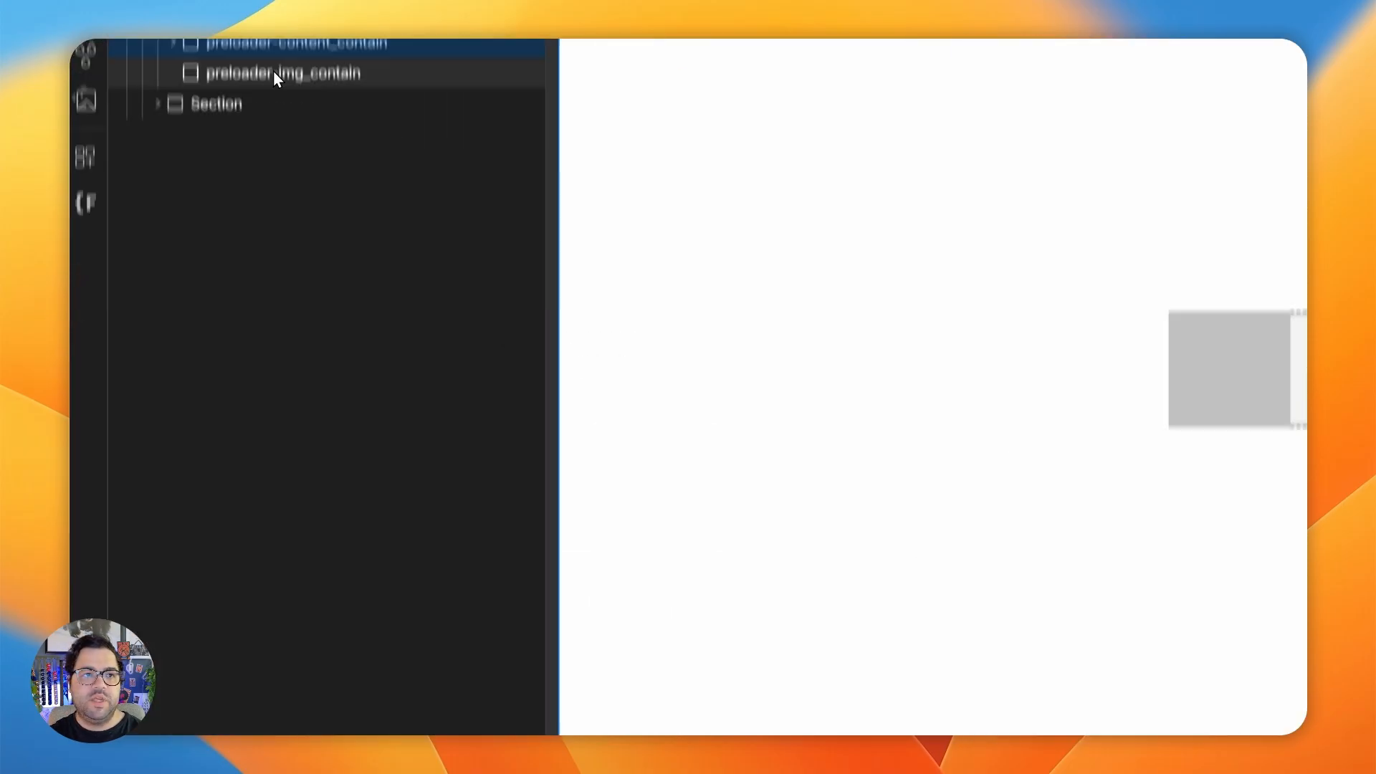
pyautogui.click(277, 77)
pyautogui.scroll(-5, 1275, 502)
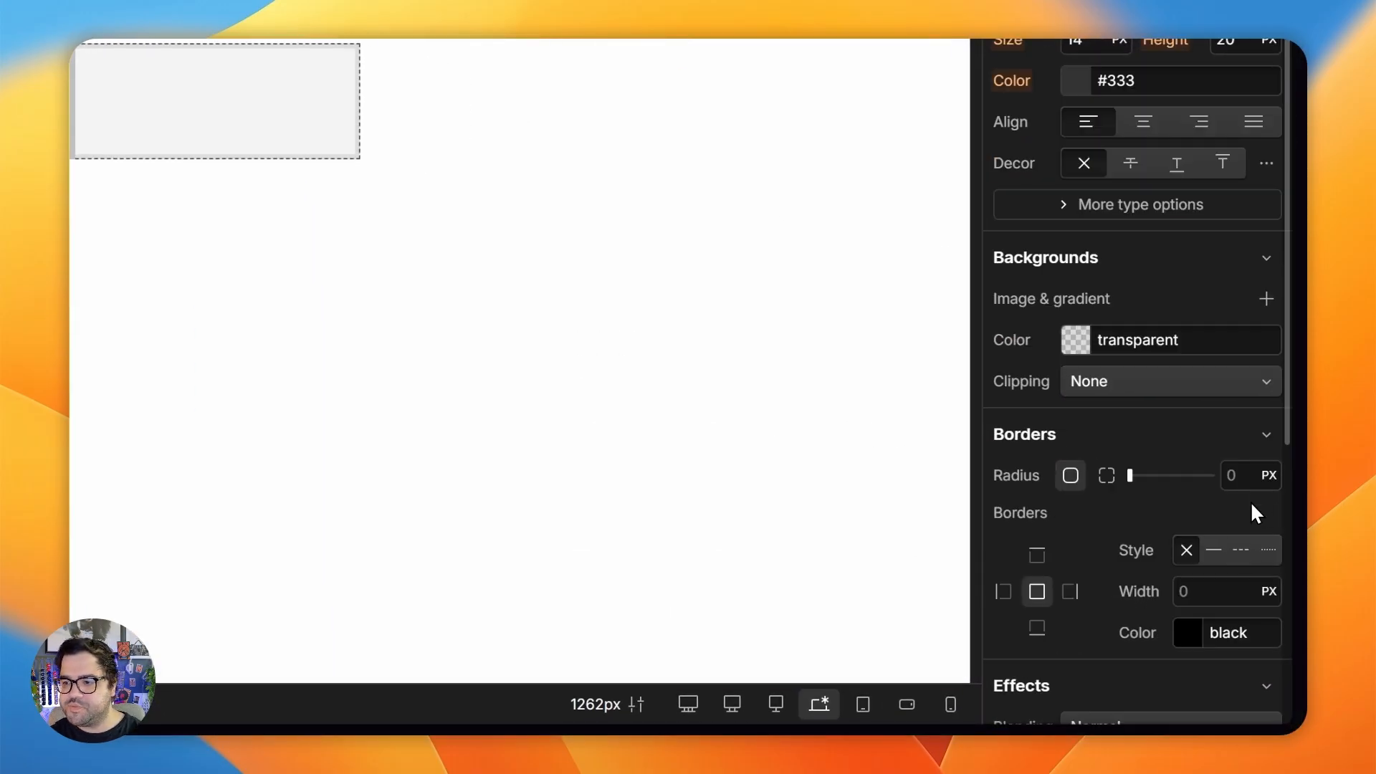
pyautogui.scroll(3, 1247, 347)
pyautogui.click(1137, 173)
pyautogui.click(1220, 252)
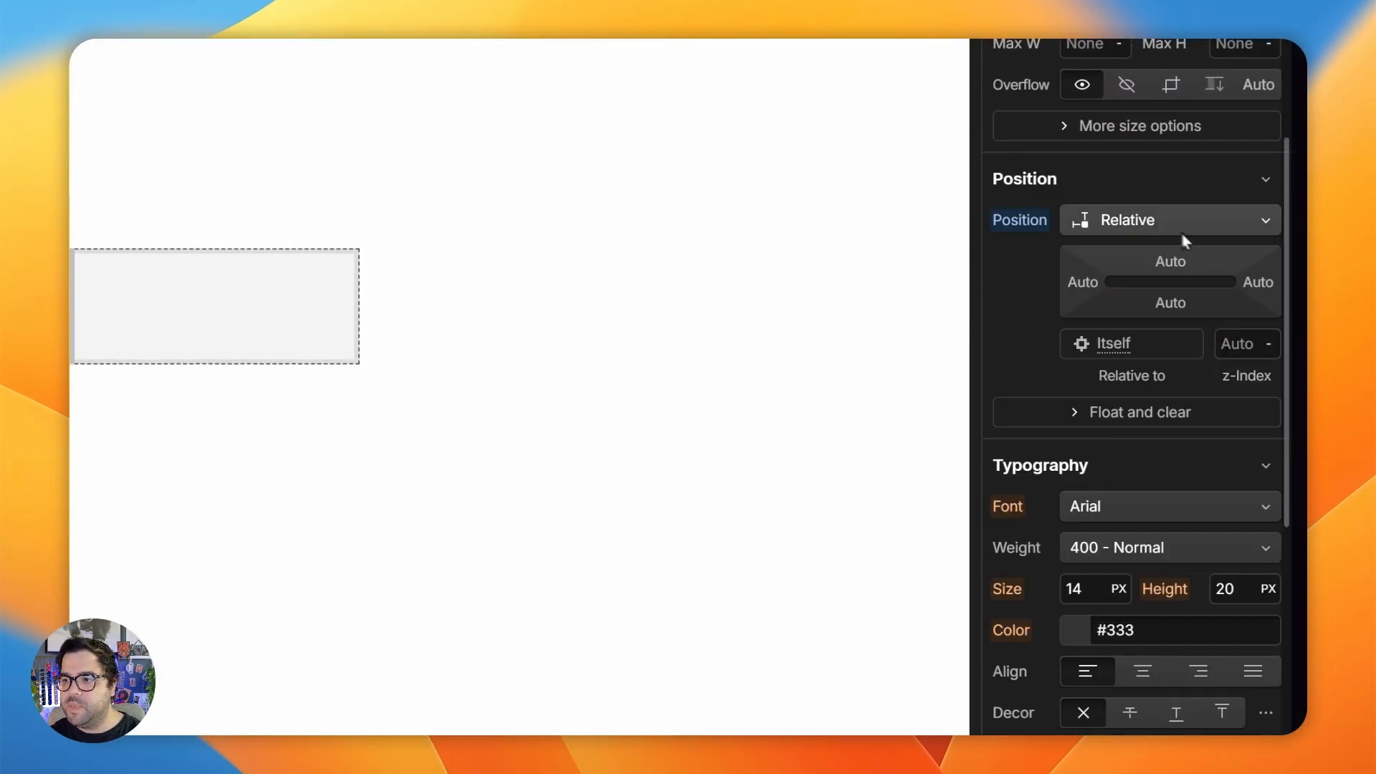
pyautogui.click(1184, 230)
pyautogui.click(1114, 246)
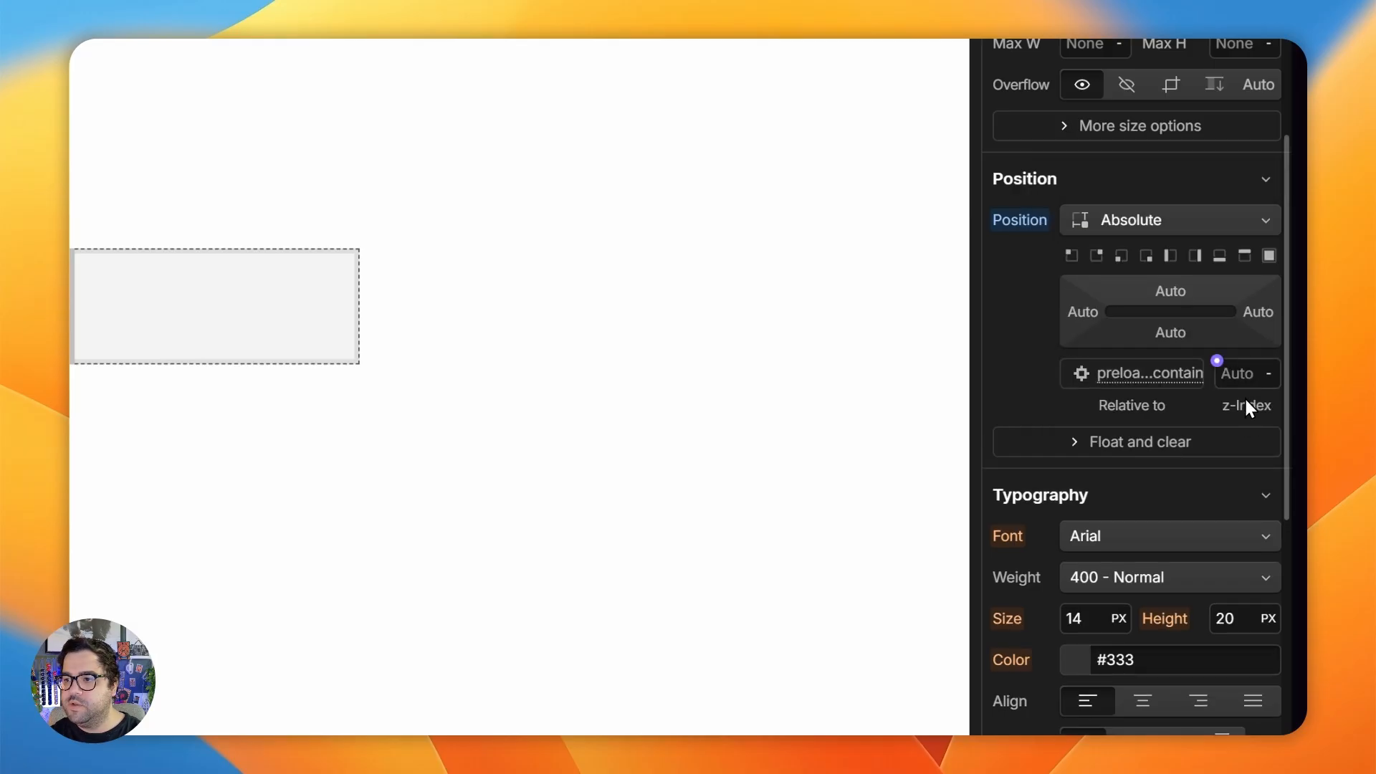
pyautogui.write('4')
pyautogui.press('Return')
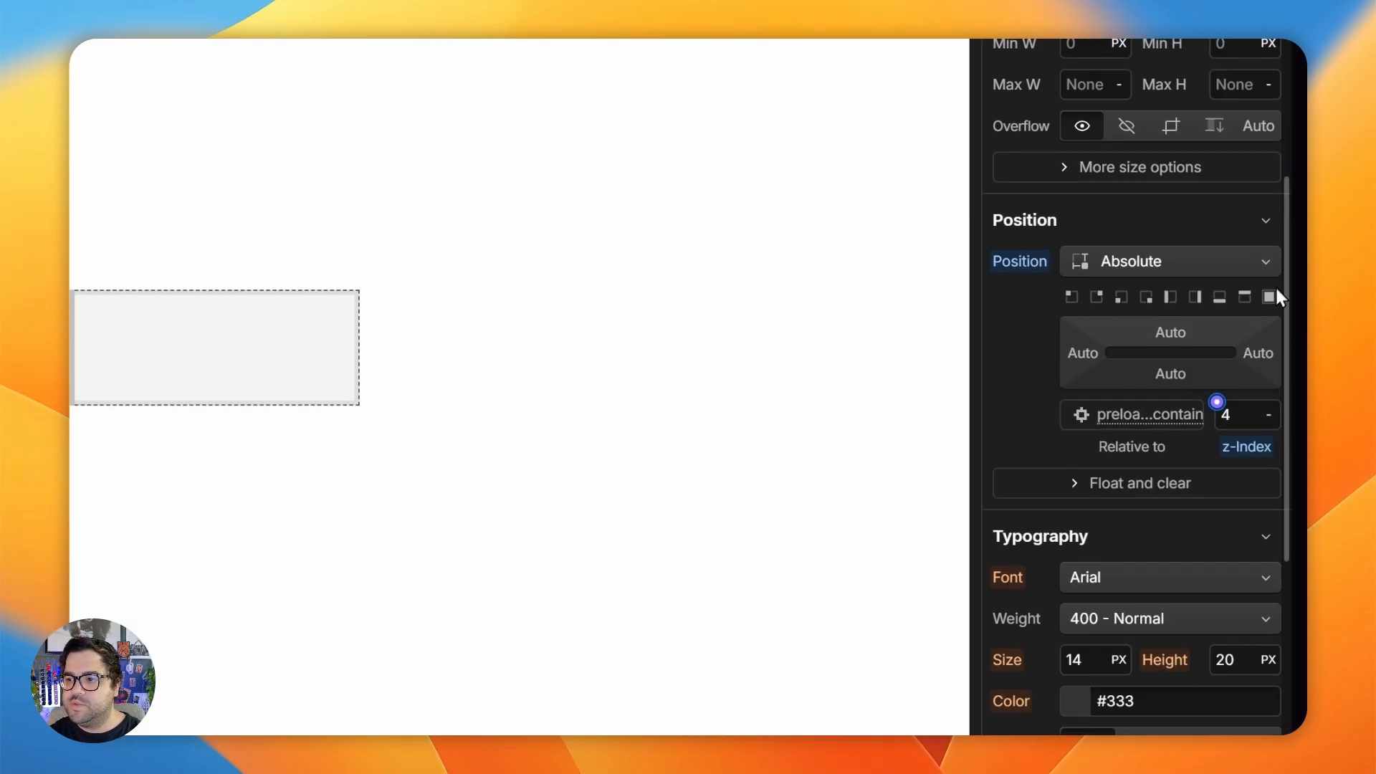
# - Stretch preloader-img_contain over the full area of its parent and set its display to Flex
pyautogui.scroll(6, 1189, 479)
pyautogui.click(1133, 160)
pyautogui.scroll(2, 1099, 458)
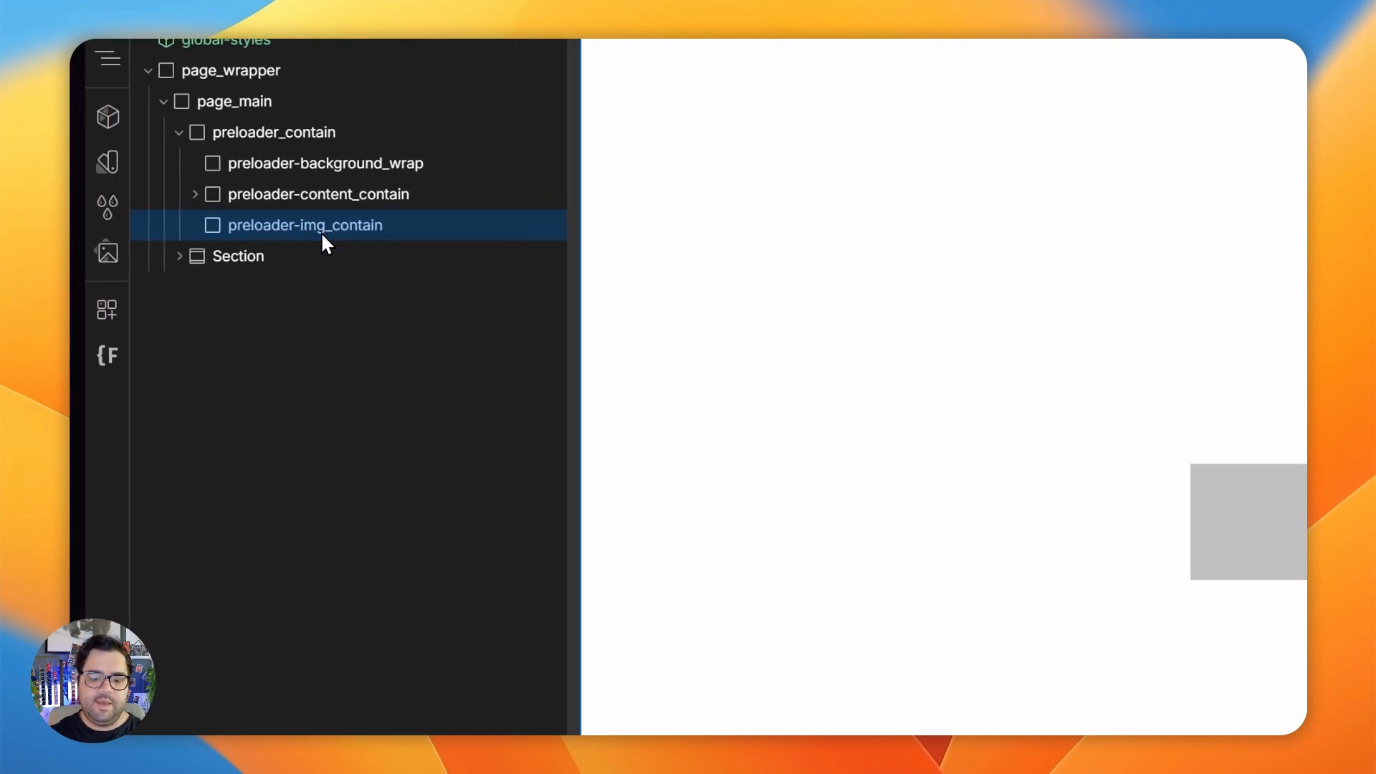
# - Add an image element inside preloader-img_contain and use cloud.png from the assets as its picture
pyautogui.hotkey('ctrl', 'e')
pyautogui.write('ima')
pyautogui.press('Return')
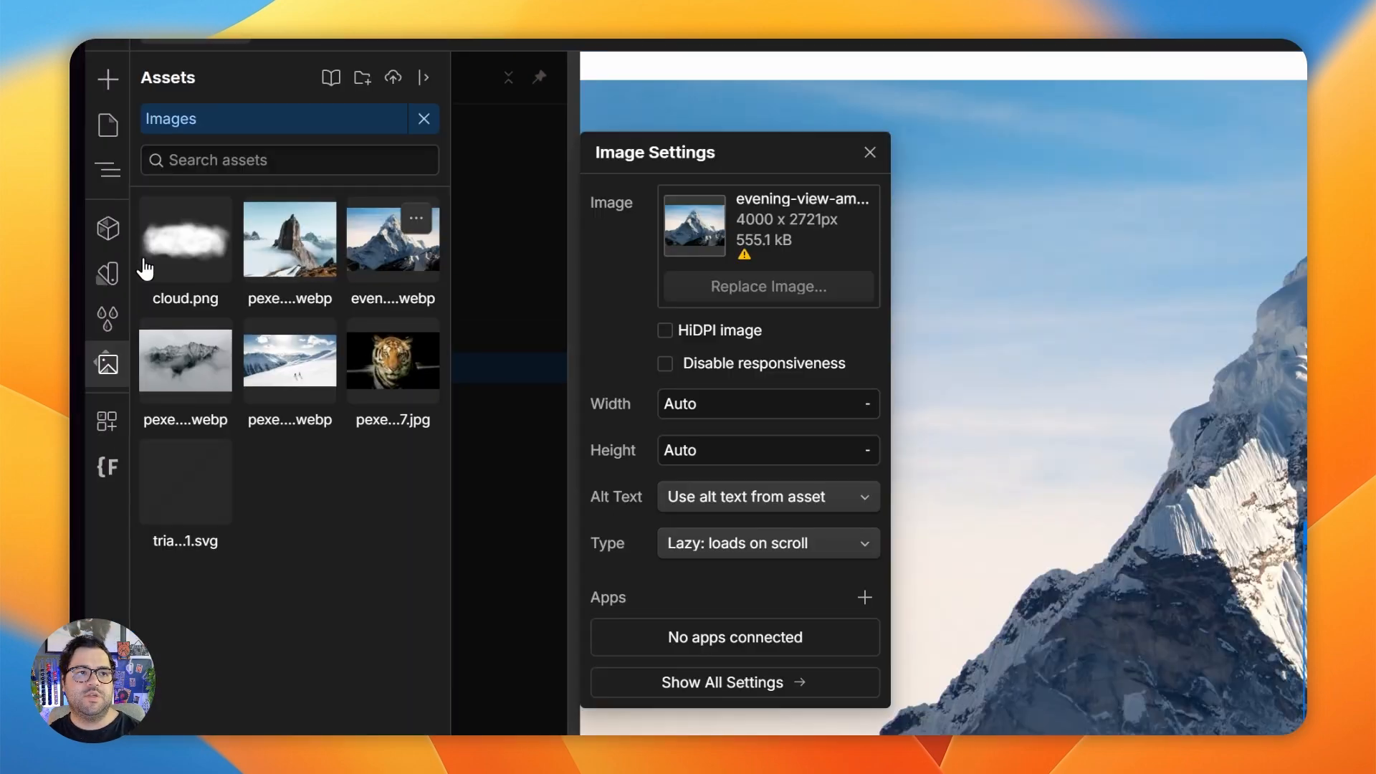
pyautogui.click(129, 153)
pyautogui.click(233, 152)
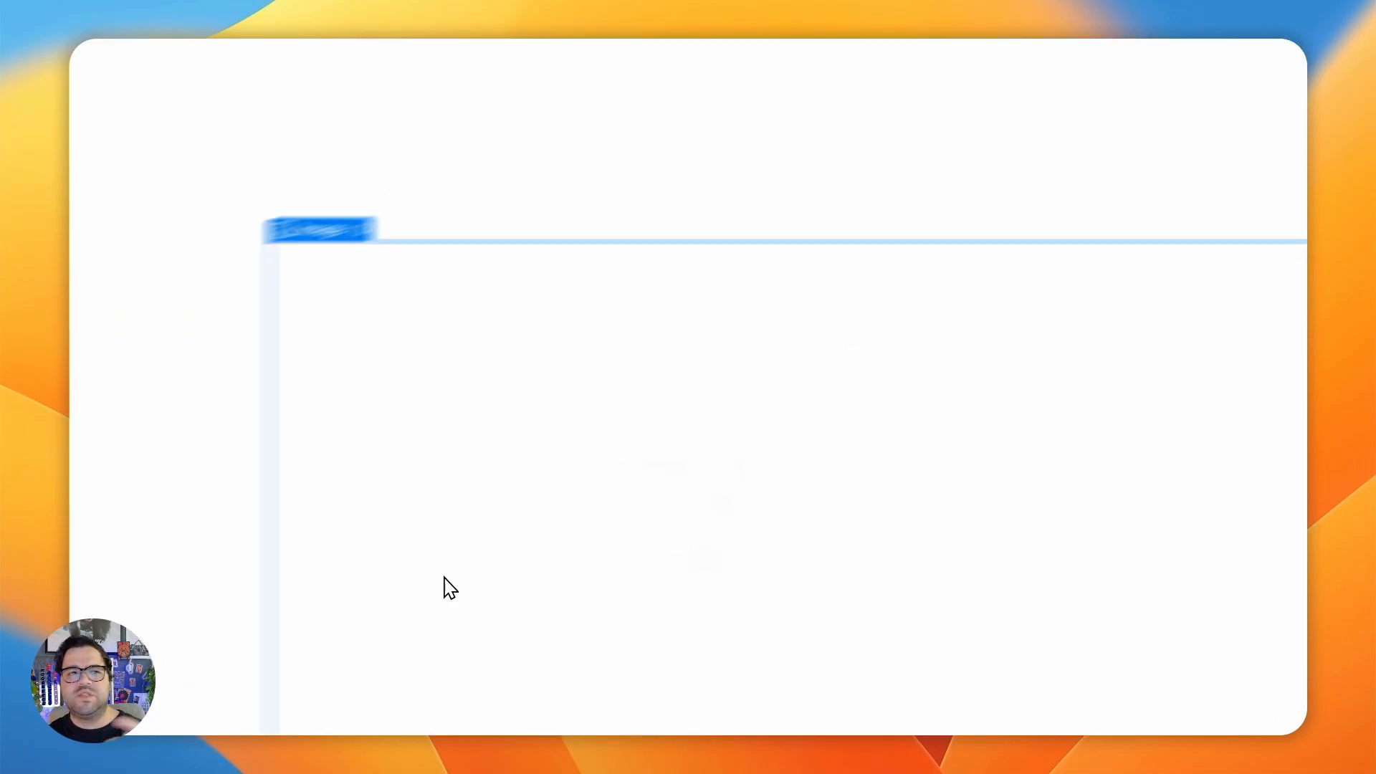
# - Give the image the new class preloader-img and set its opacity to 67%
pyautogui.click(1122, 271)
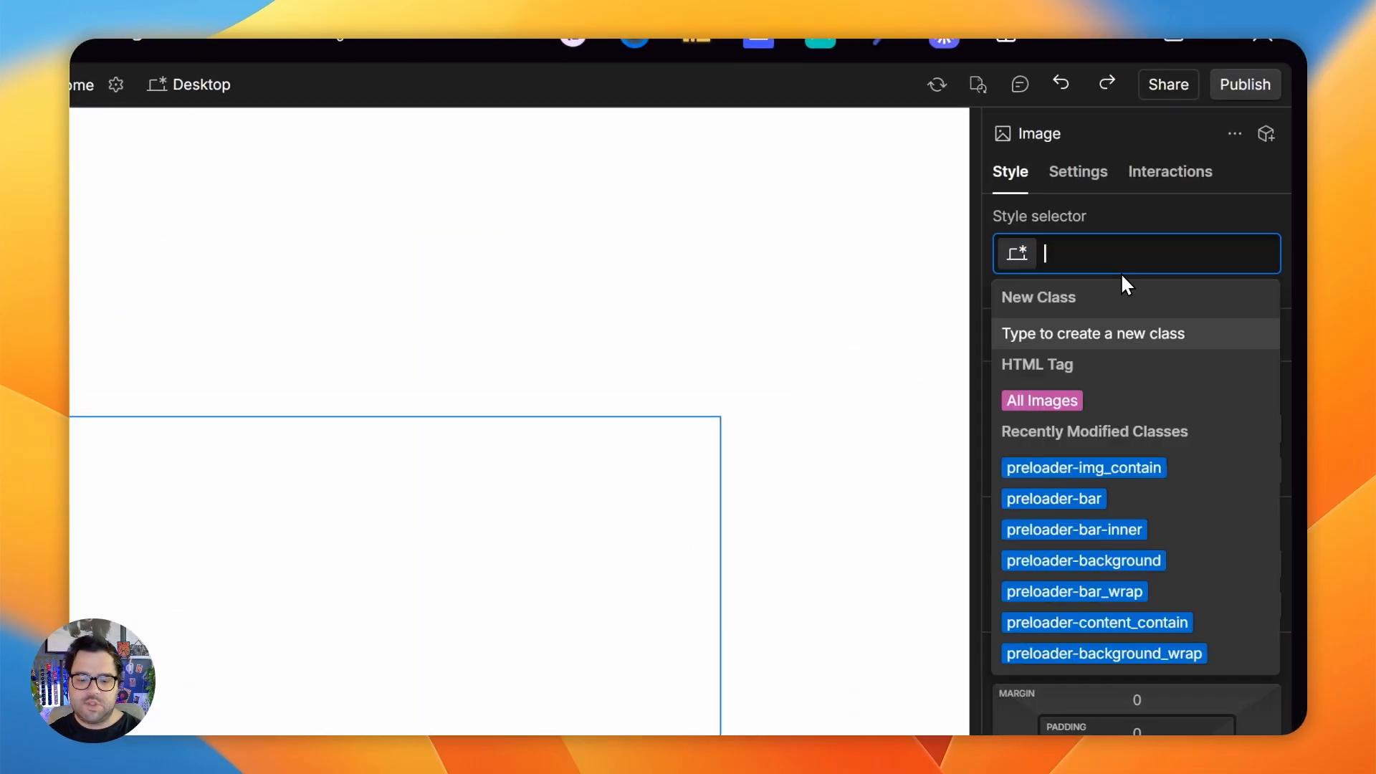
pyautogui.write('preloader')
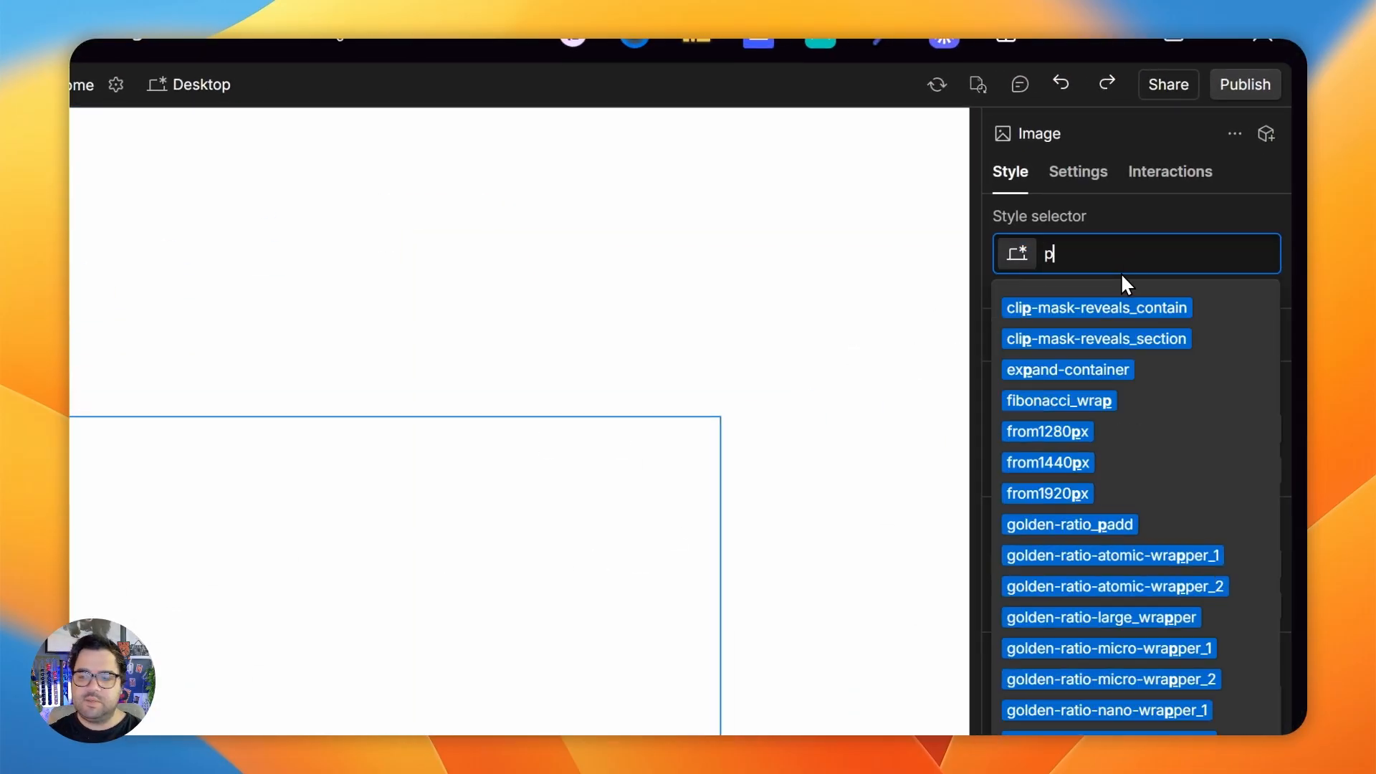
pyautogui.press('super+a')
pyautogui.write('preloader-img')
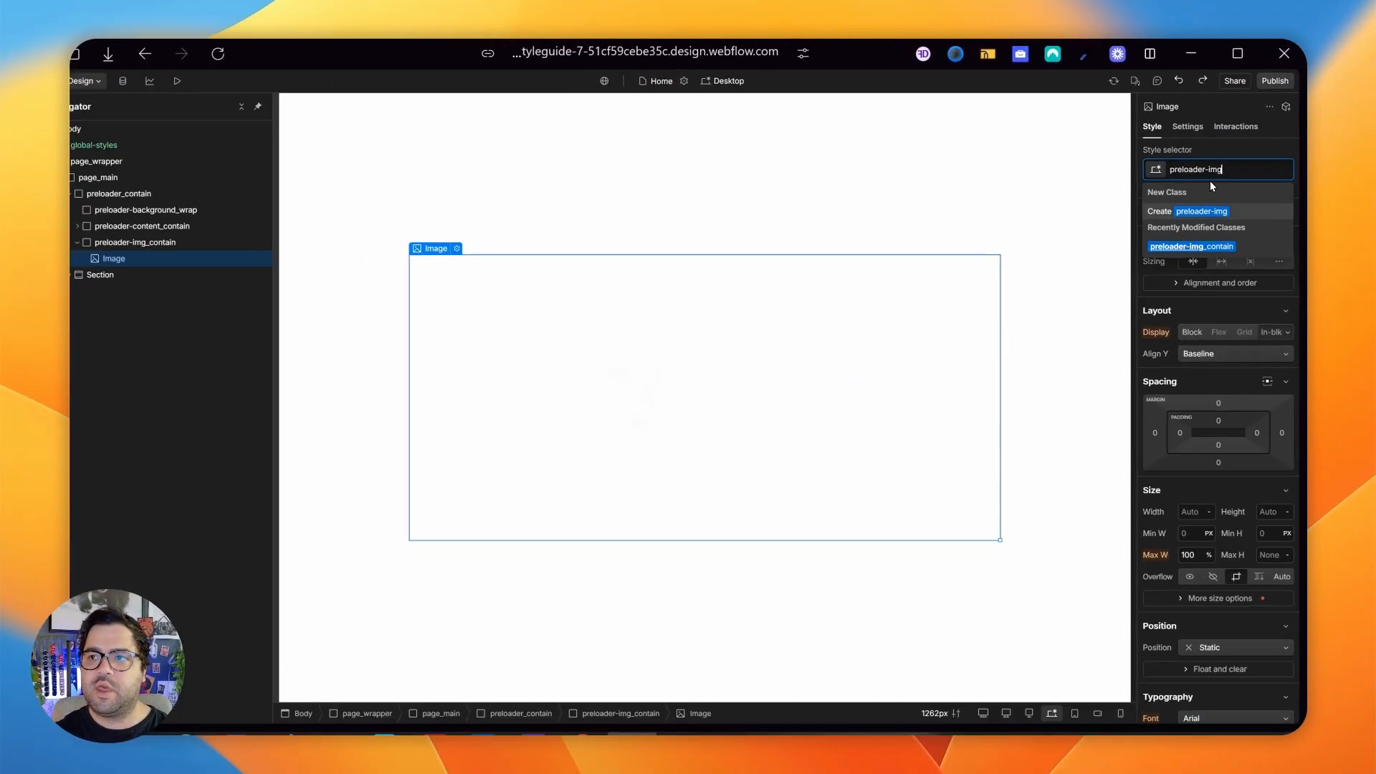
pyautogui.press('Return')
pyautogui.scroll(-10, 1230, 395)
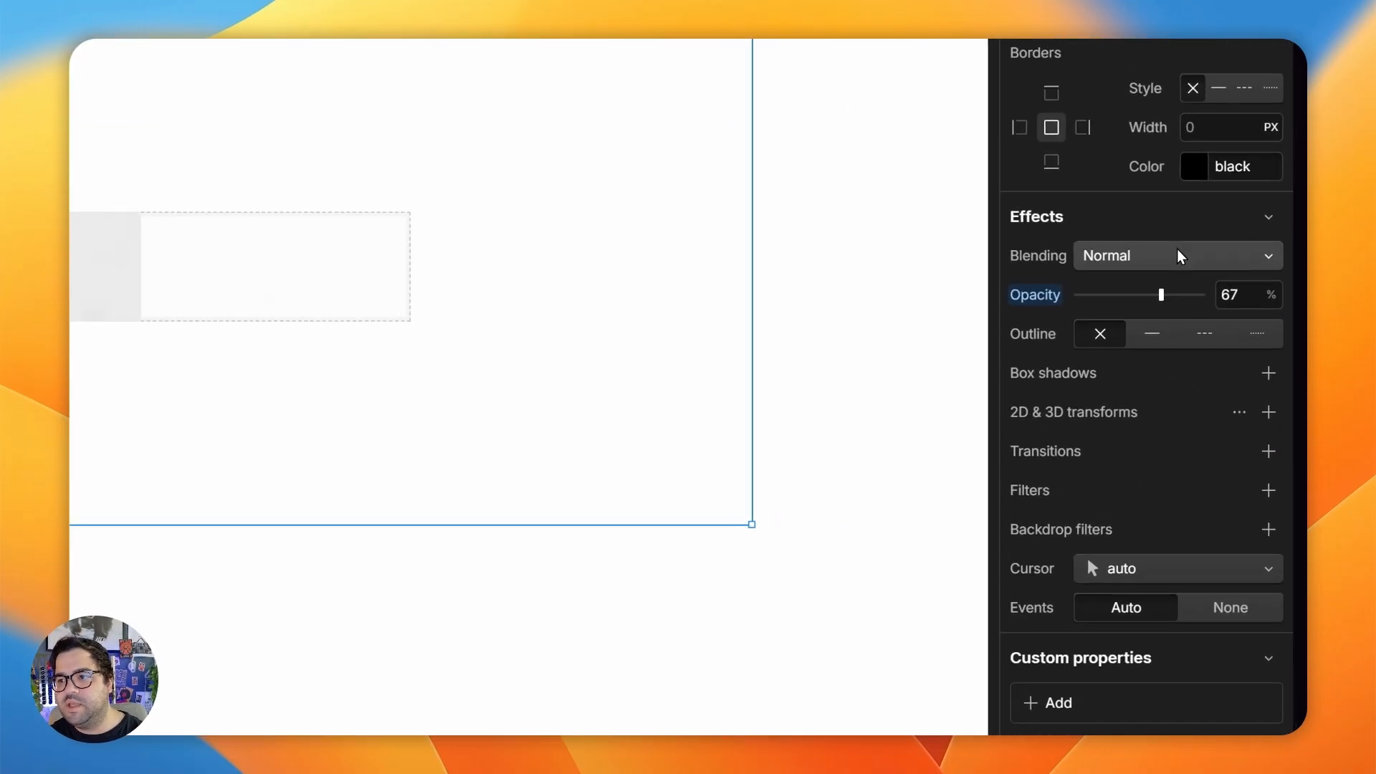
pyautogui.click(1227, 377)
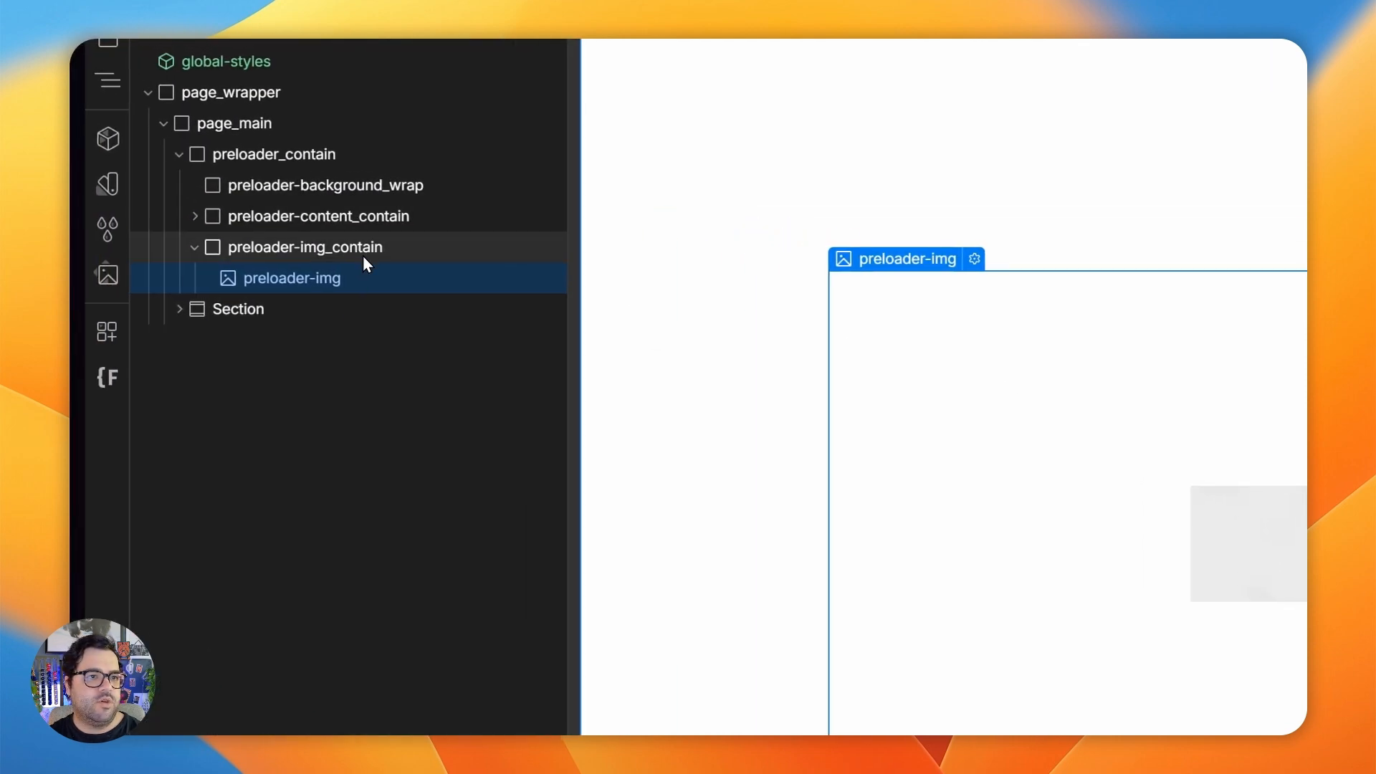
# - Set pointer events to None on preloader-img_contain so the layers beneath it can be selected
pyautogui.click(316, 249)
pyautogui.click(1236, 571)
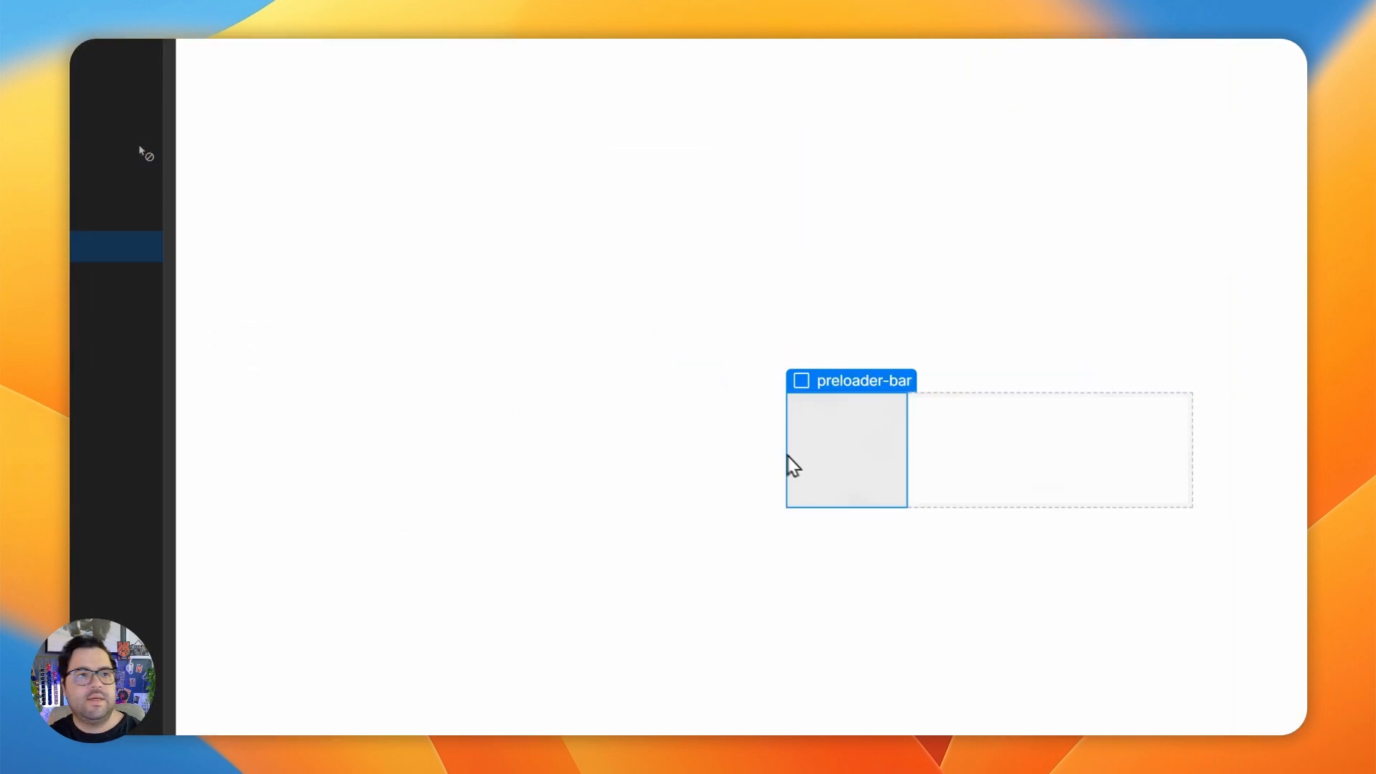
pyautogui.click(151, 211)
pyautogui.click(192, 217)
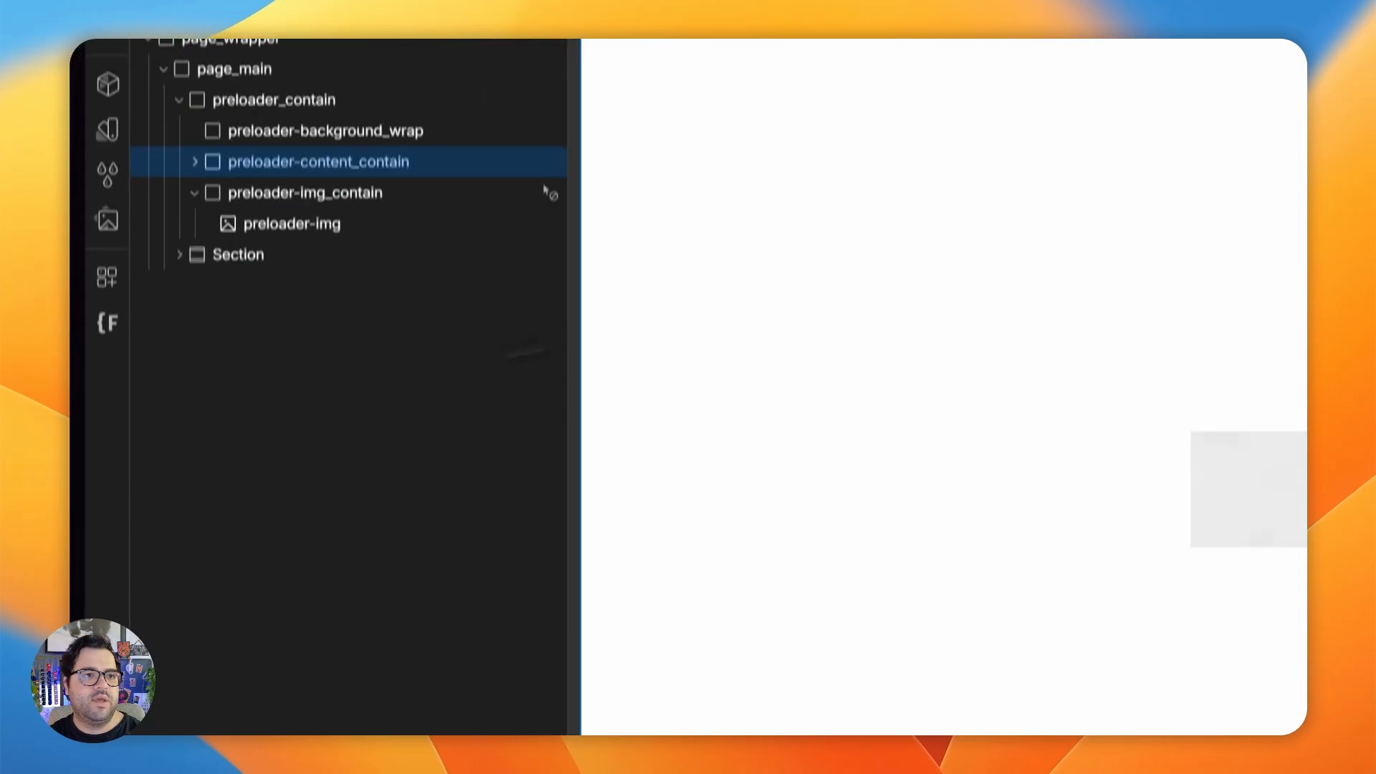
# - Compare the collapsed preloader layers with the layer structure of the finished reference preloader
pyautogui.click(194, 95)
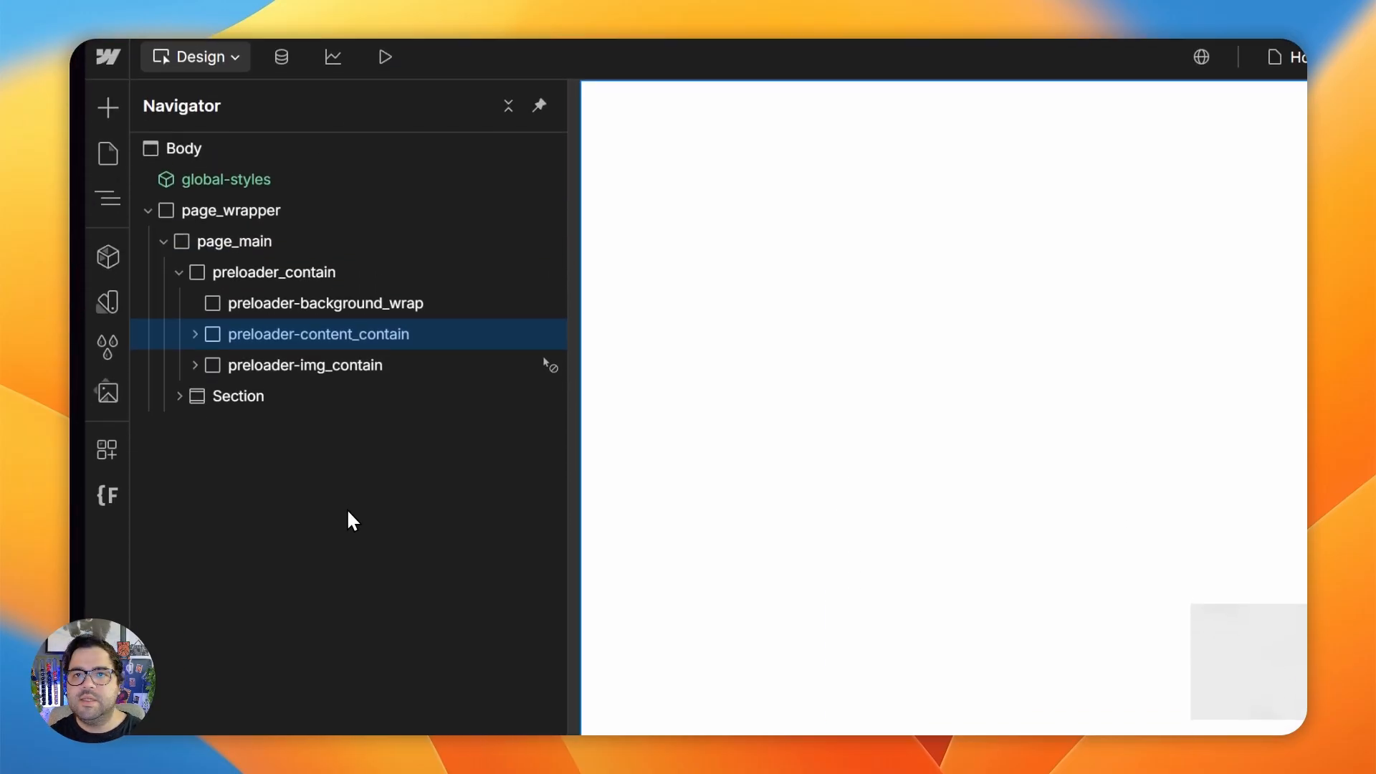
pyautogui.click(247, 279)
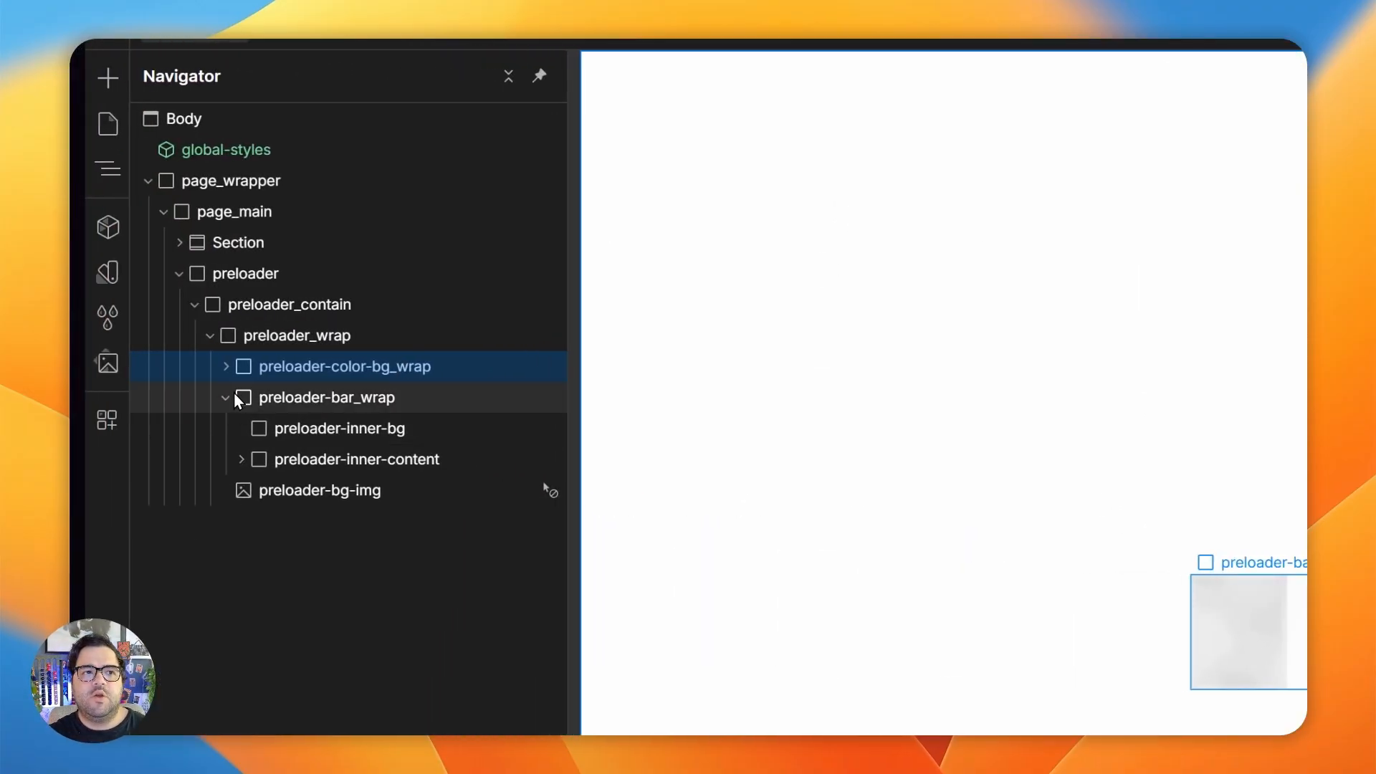
pyautogui.click(236, 396)
# - Add a Page load trigger that starts a new timed animation named preloader-IN when the page starts loading
pyautogui.click(1192, 207)
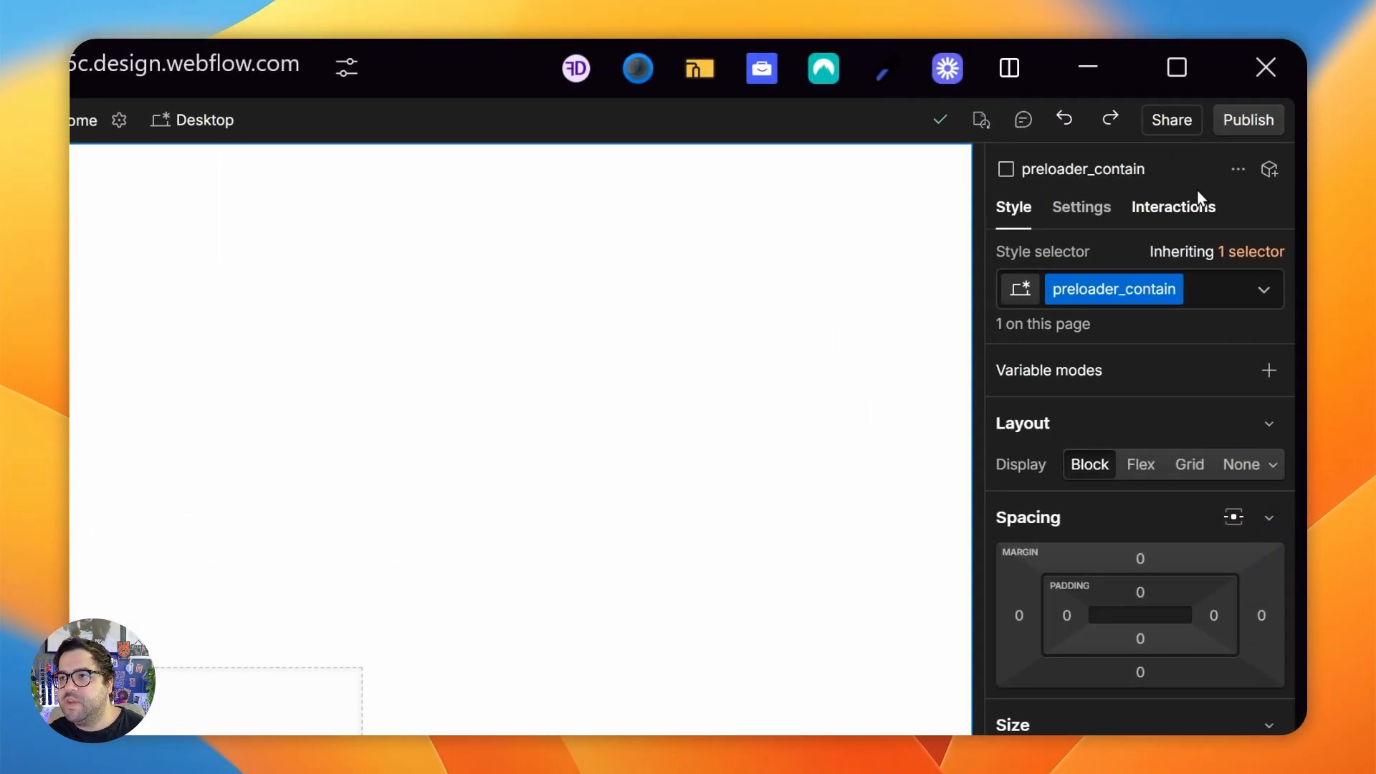
pyautogui.click(1195, 203)
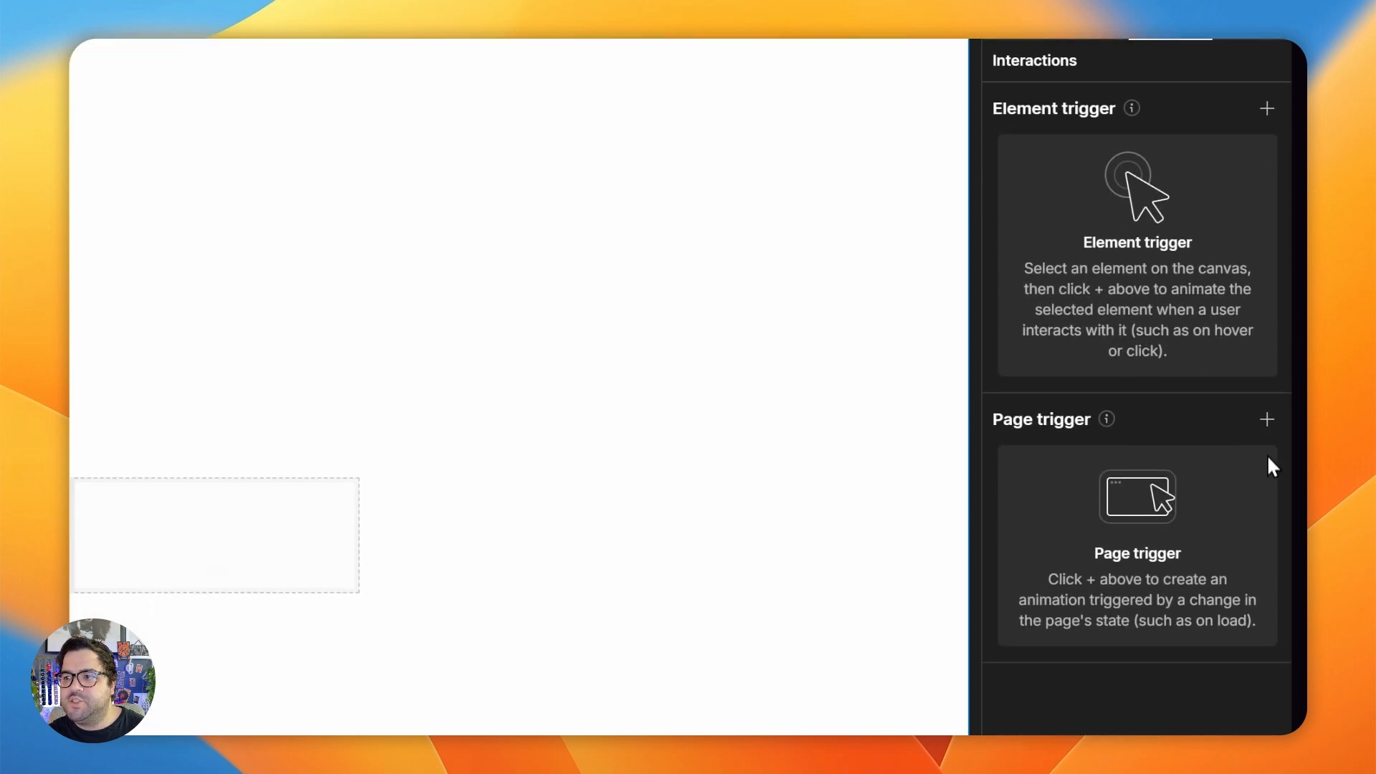
pyautogui.click(1267, 522)
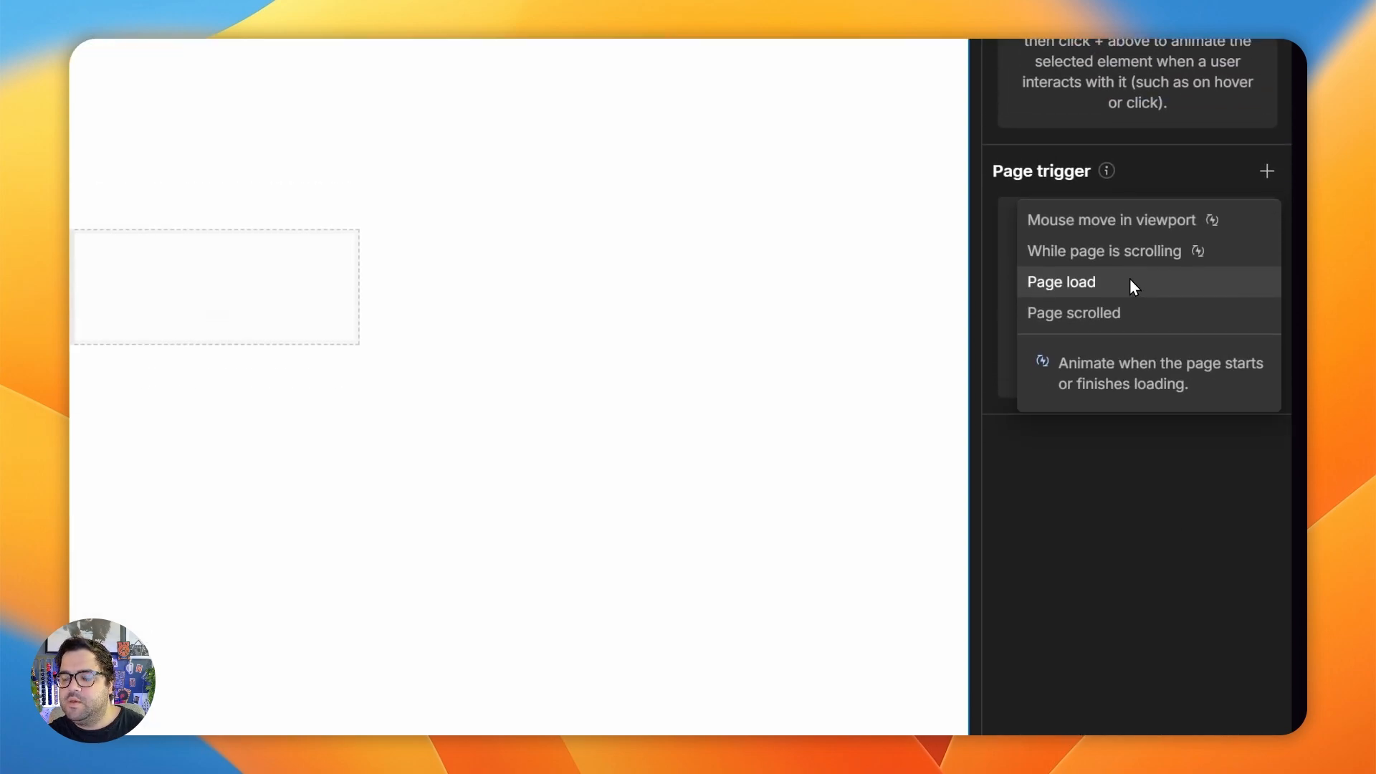
pyautogui.click(1054, 221)
pyautogui.click(1143, 203)
pyautogui.click(1139, 269)
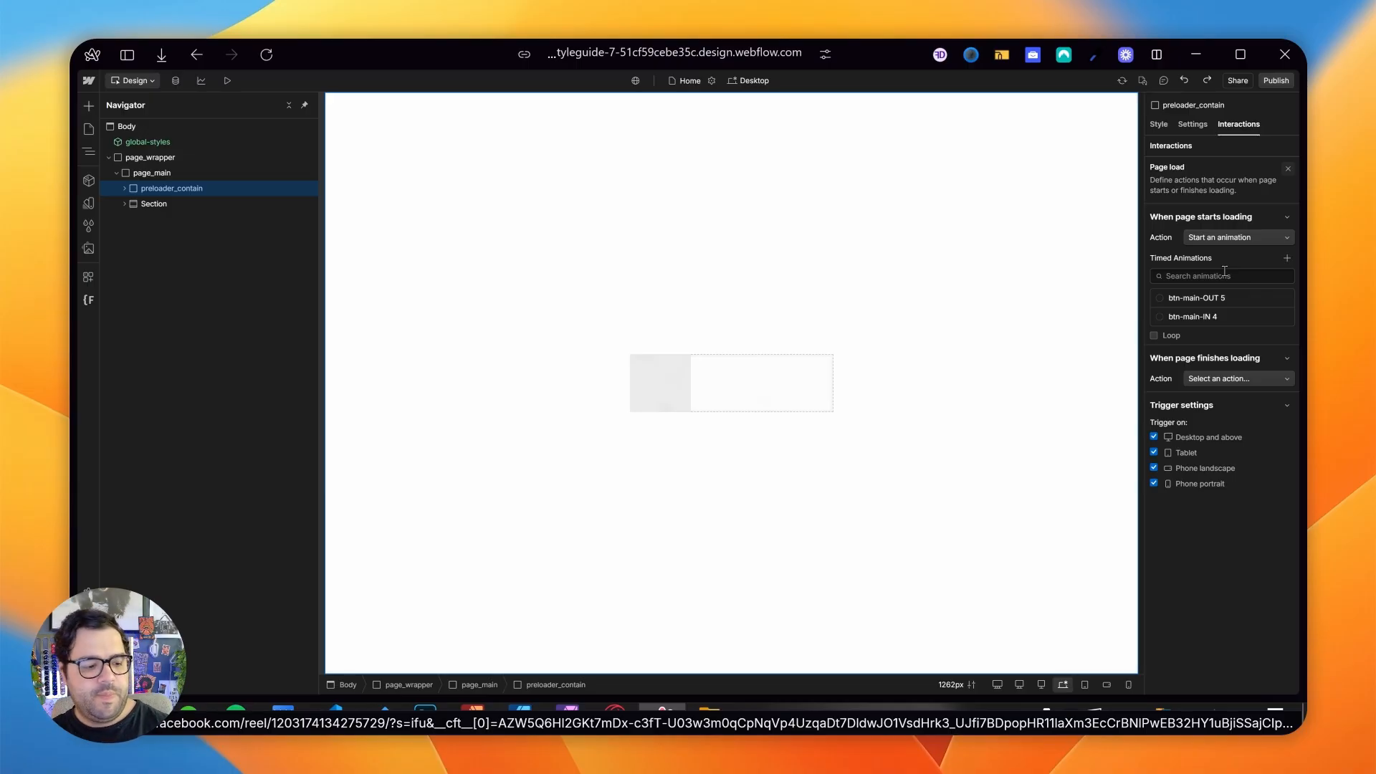
pyautogui.click(1288, 258)
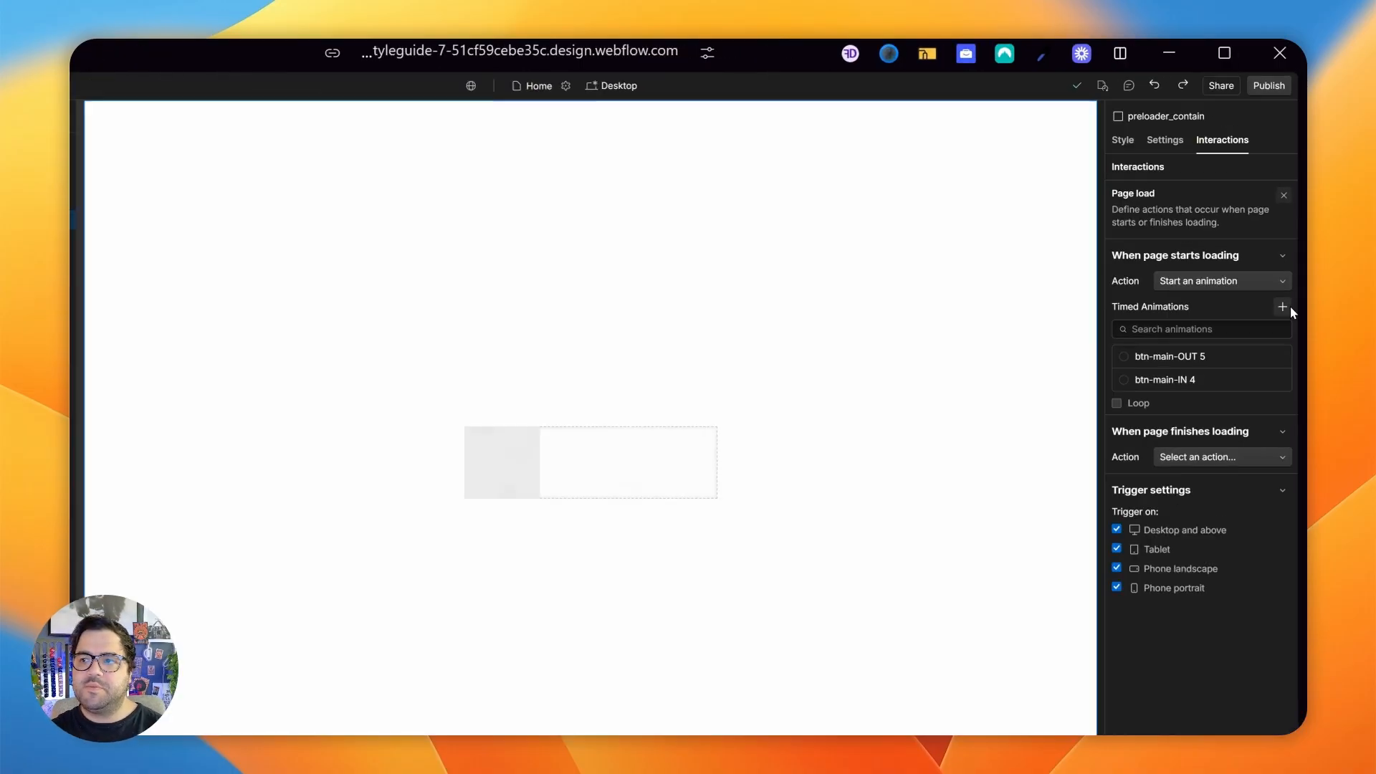
pyautogui.write('preloader-IN')
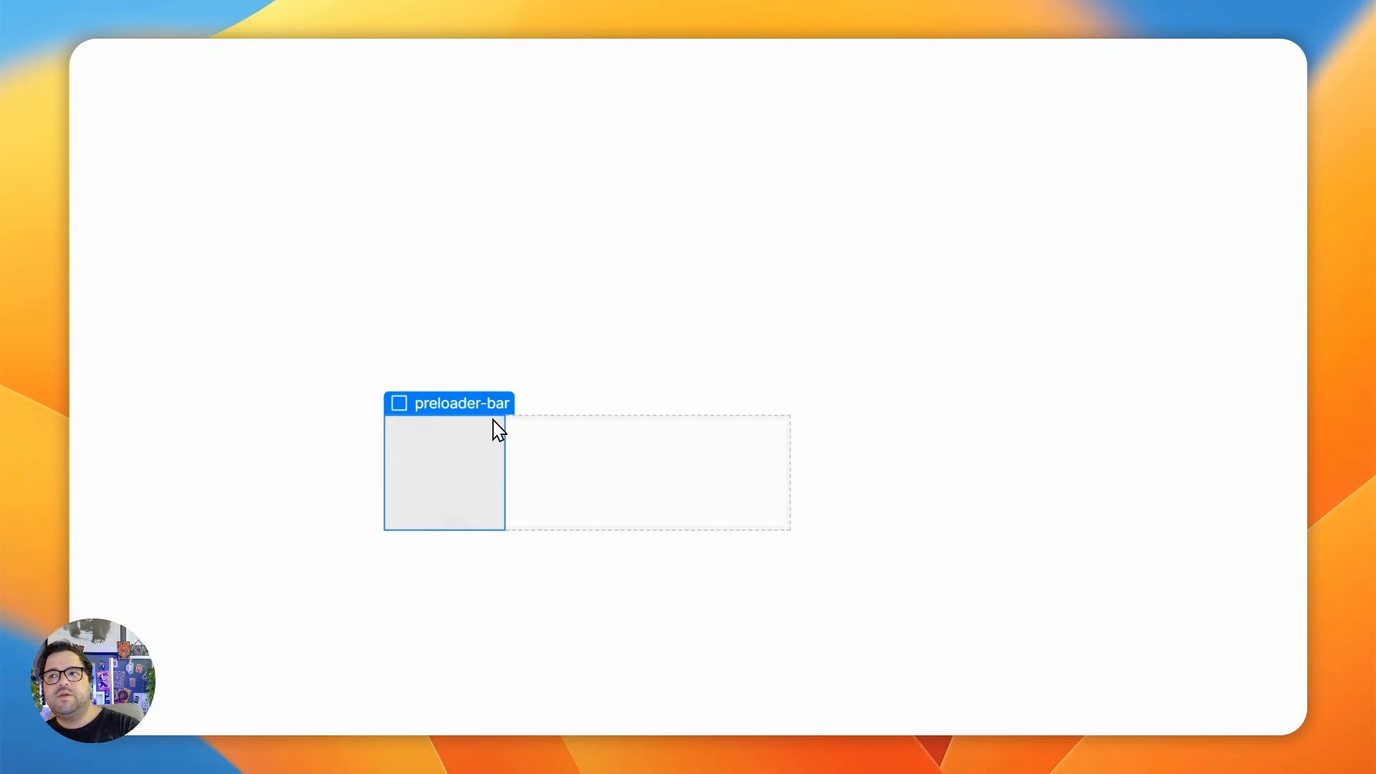
# - Add two Size actions for preloader-bar to the preloader-IN animation
pyautogui.click(1288, 176)
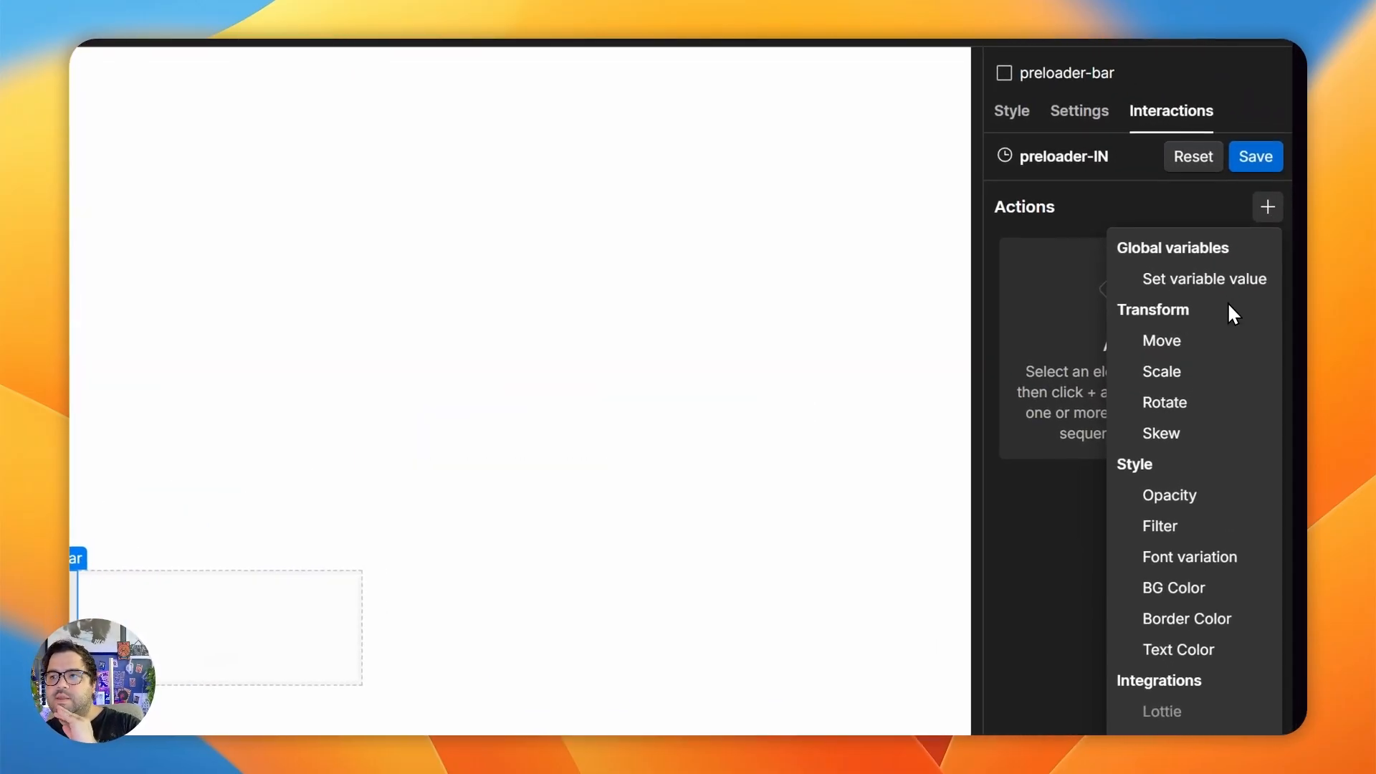
pyautogui.click(1166, 567)
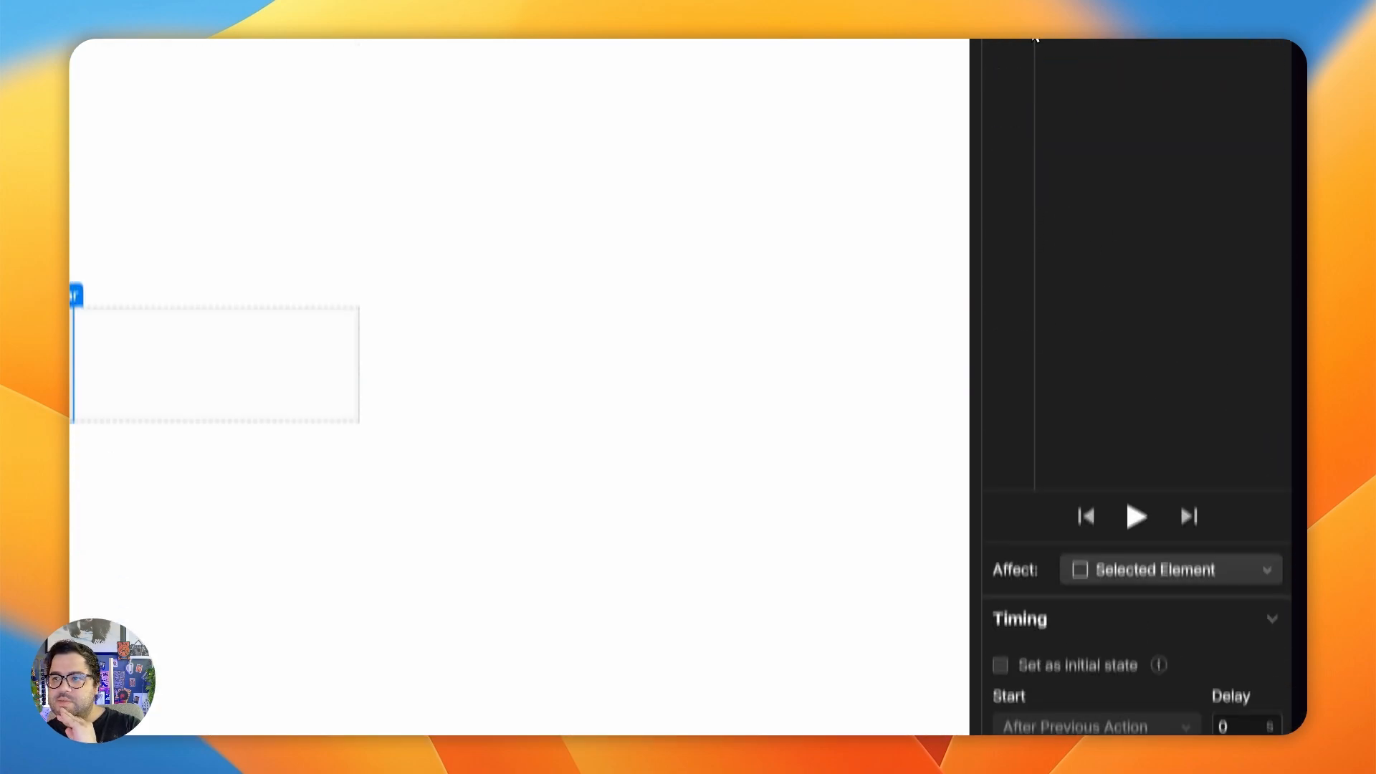
pyautogui.click(1035, 36)
pyautogui.click(1076, 649)
pyautogui.click(1137, 213)
# - Set the first Size action's width to 0% and make it the initial state
pyautogui.moveTo(1062, 665); pyautogui.dragTo(1115, 665)
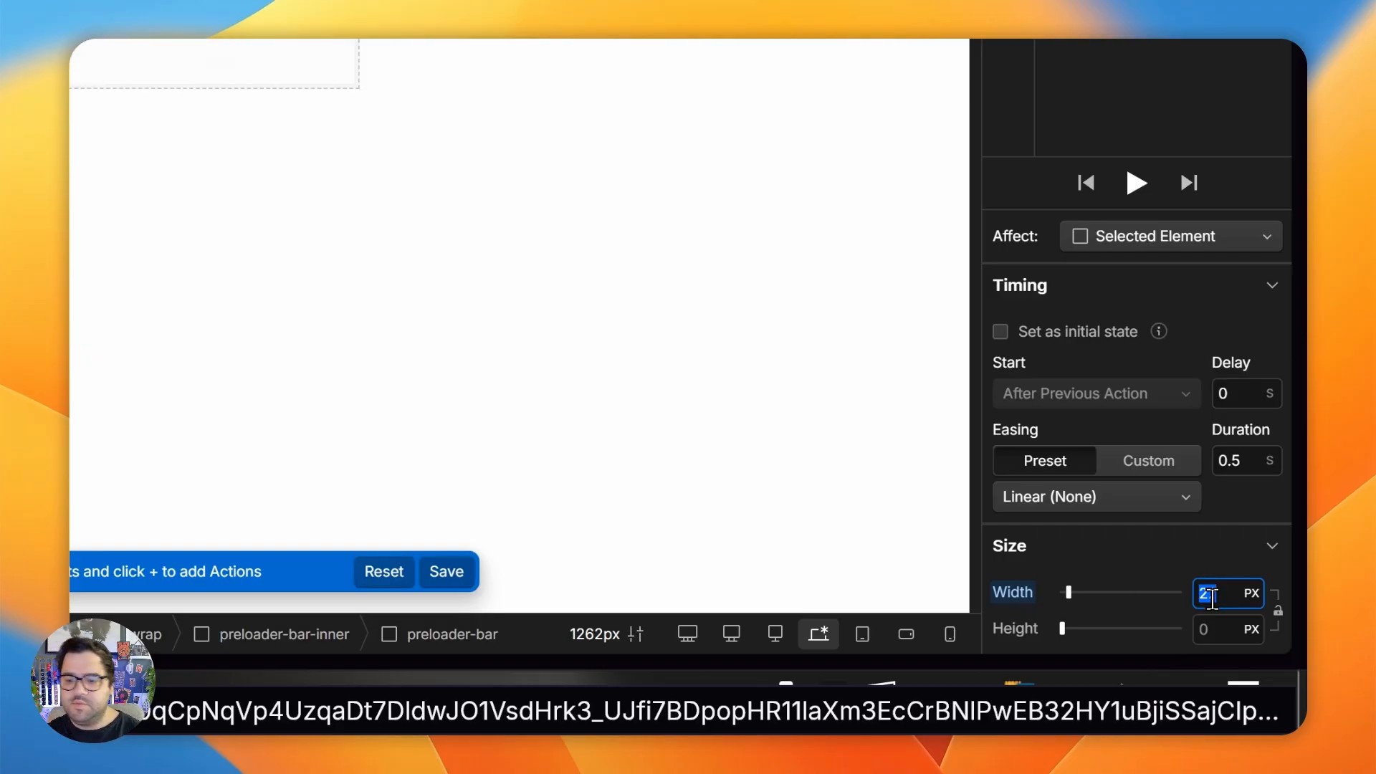
pyautogui.click(1144, 200)
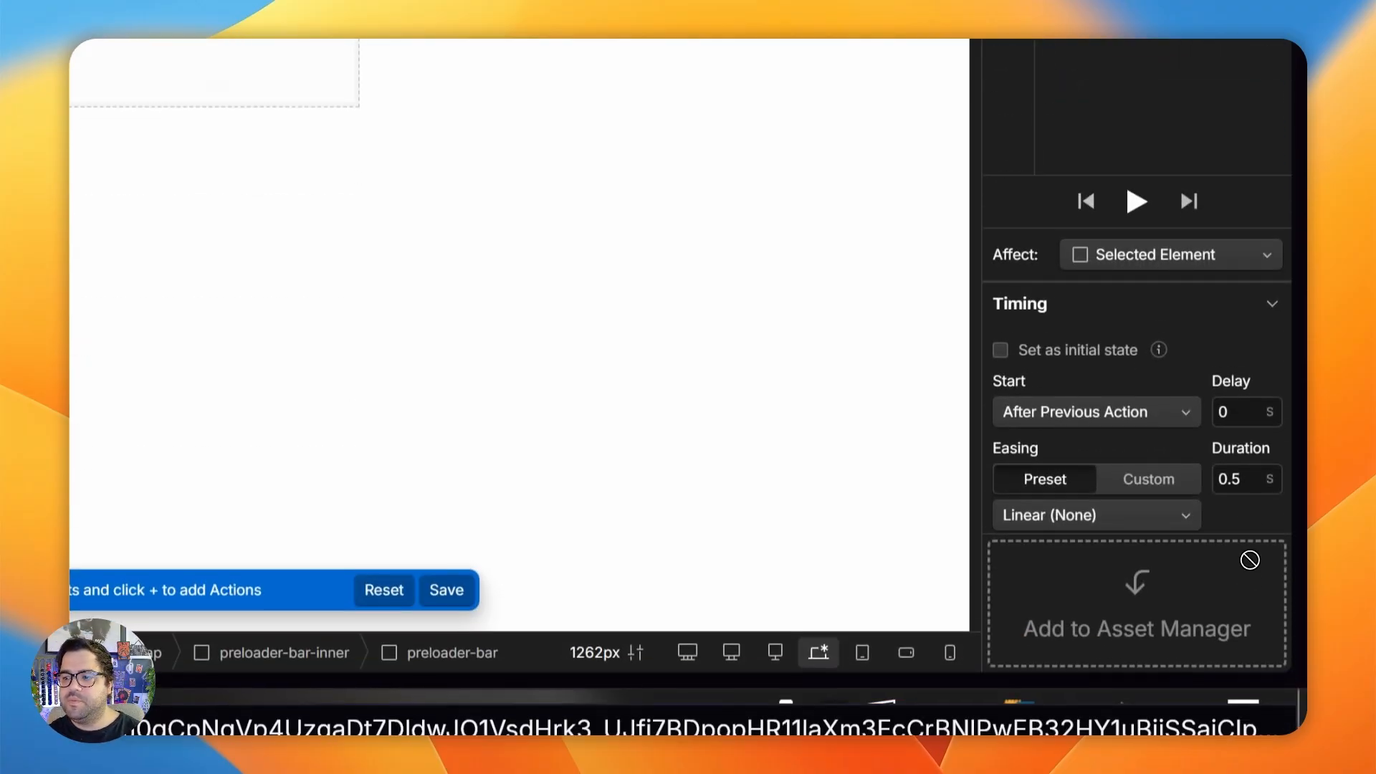
pyautogui.click(1080, 205)
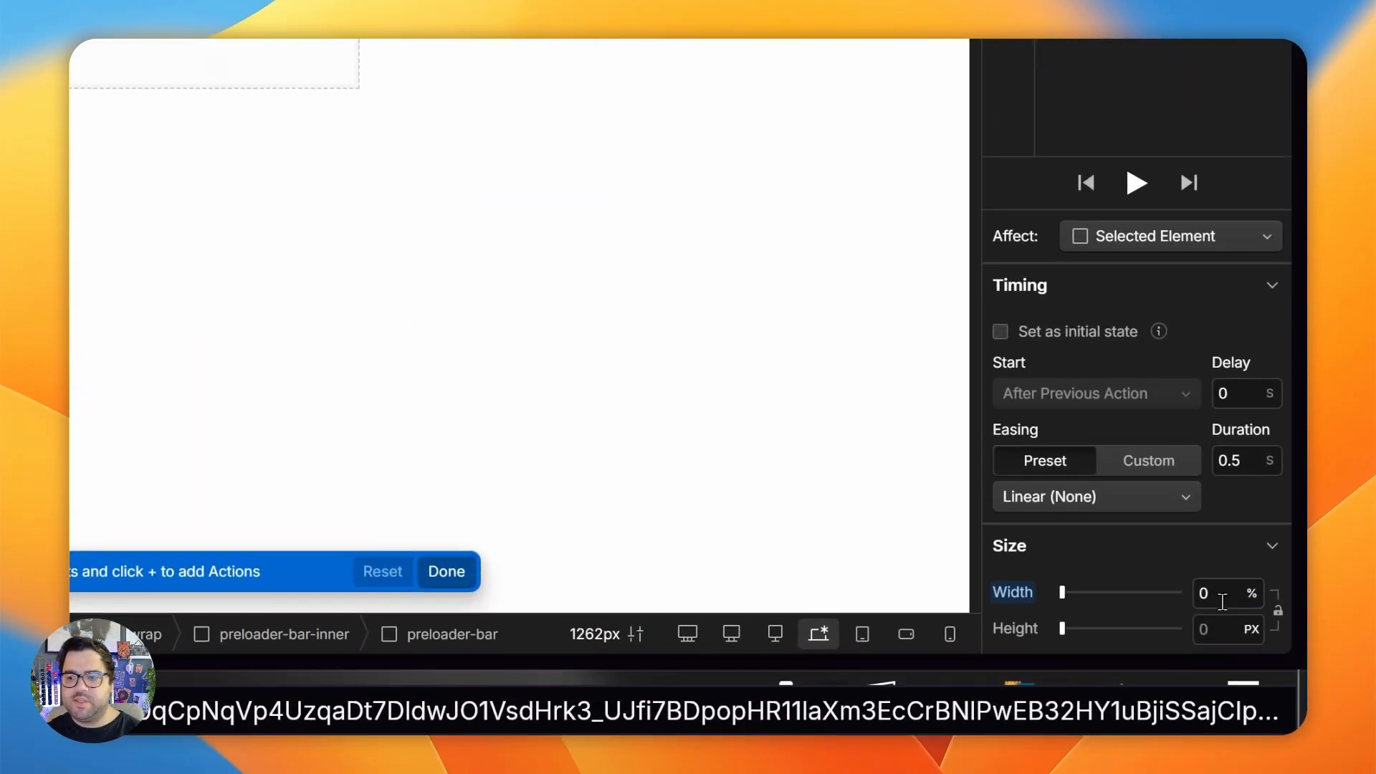
pyautogui.press('Return')
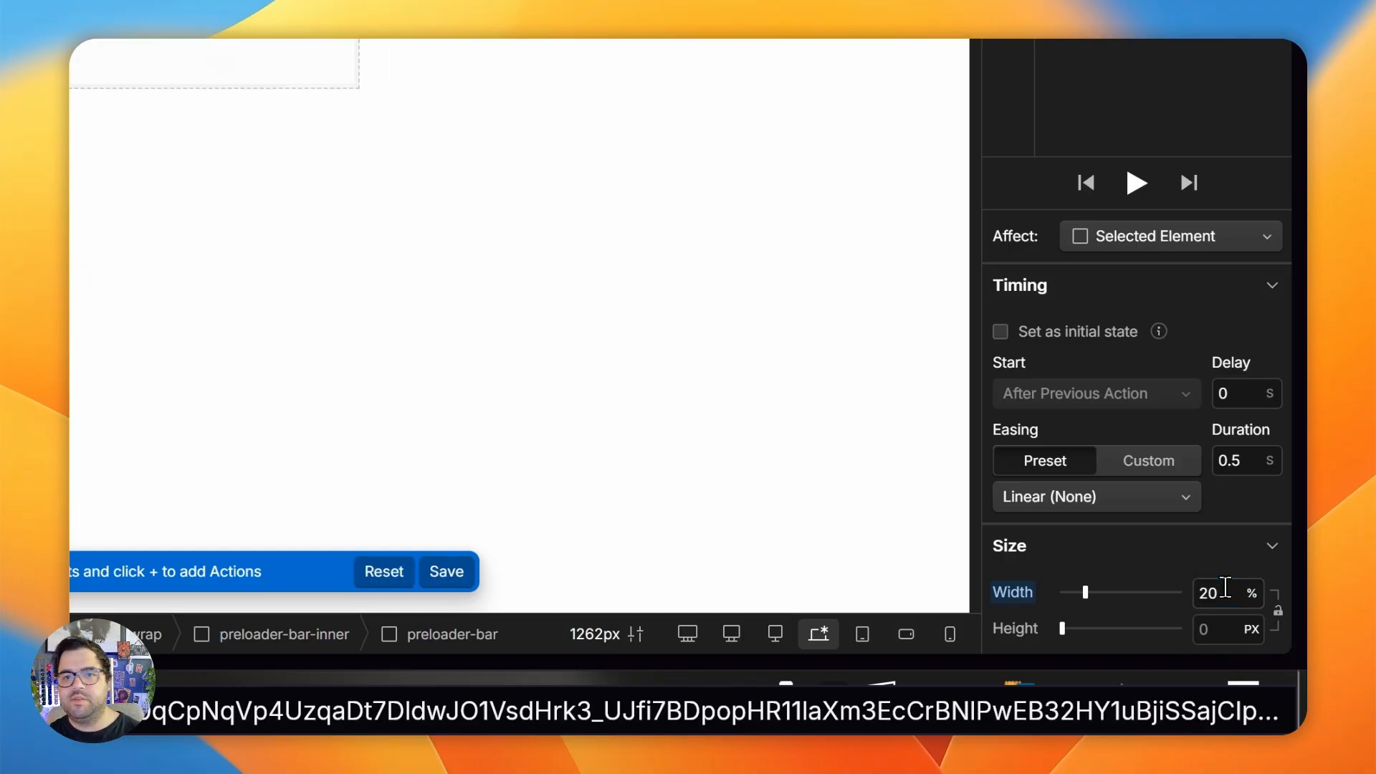
pyautogui.click(1000, 332)
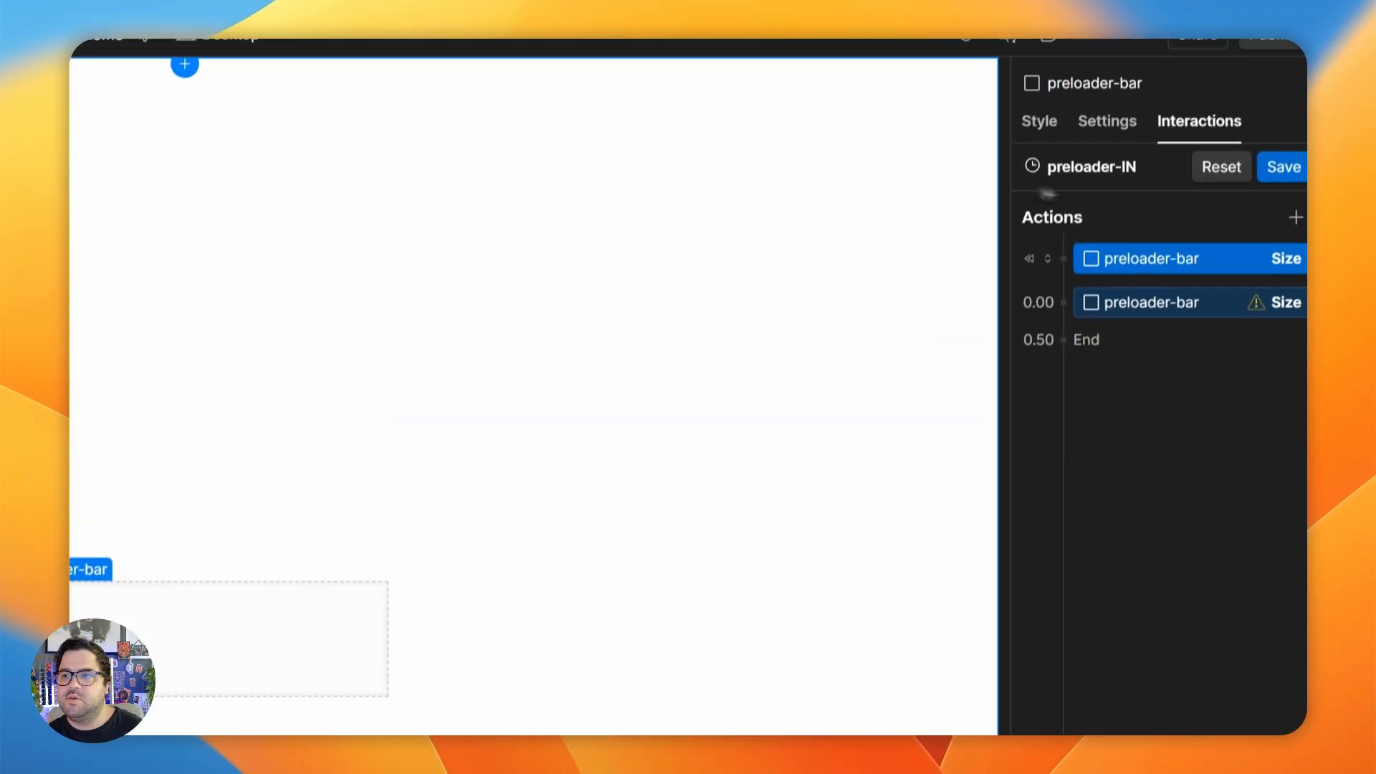
# - Set the second Size action's width to 100% with Out Circ easing, and play the preloader-IN animation
pyautogui.click(1147, 344)
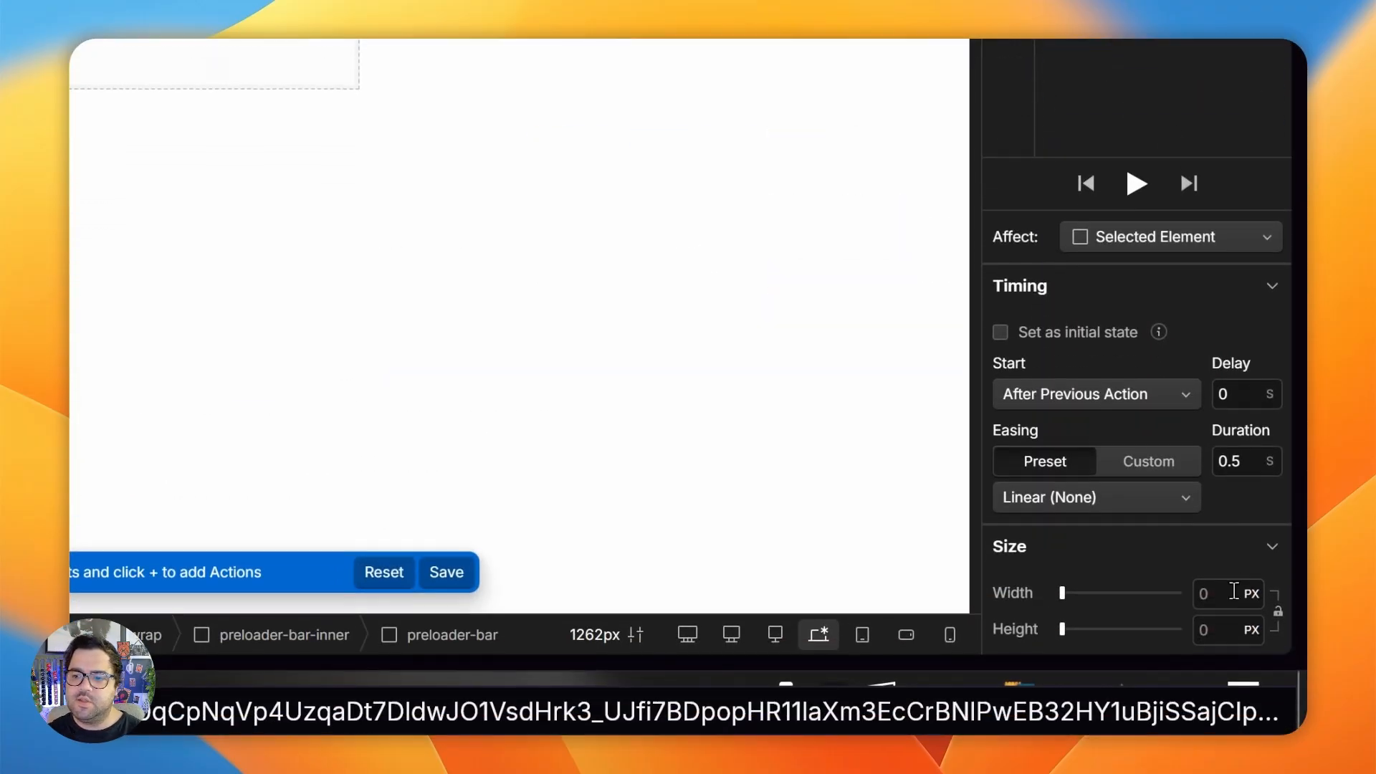
pyautogui.write('100')
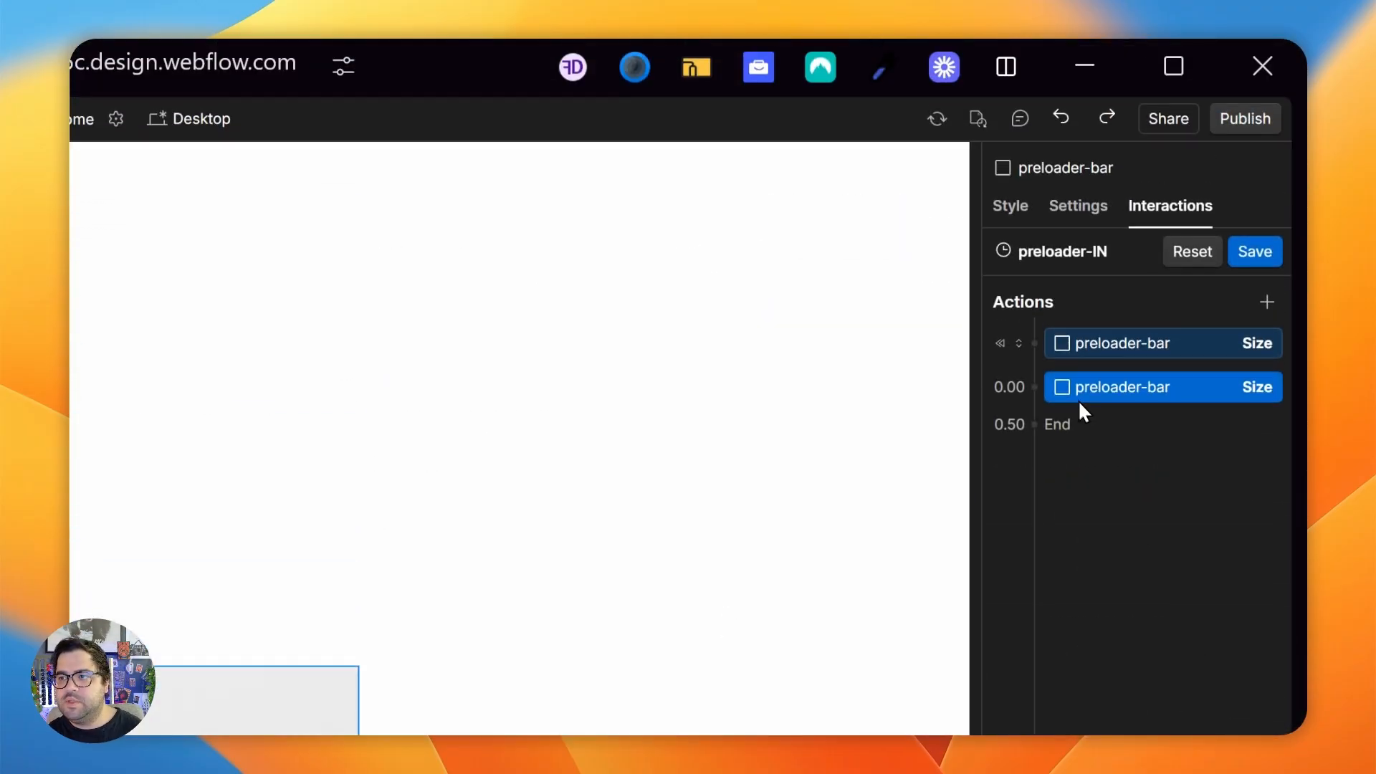
pyautogui.click(1104, 567)
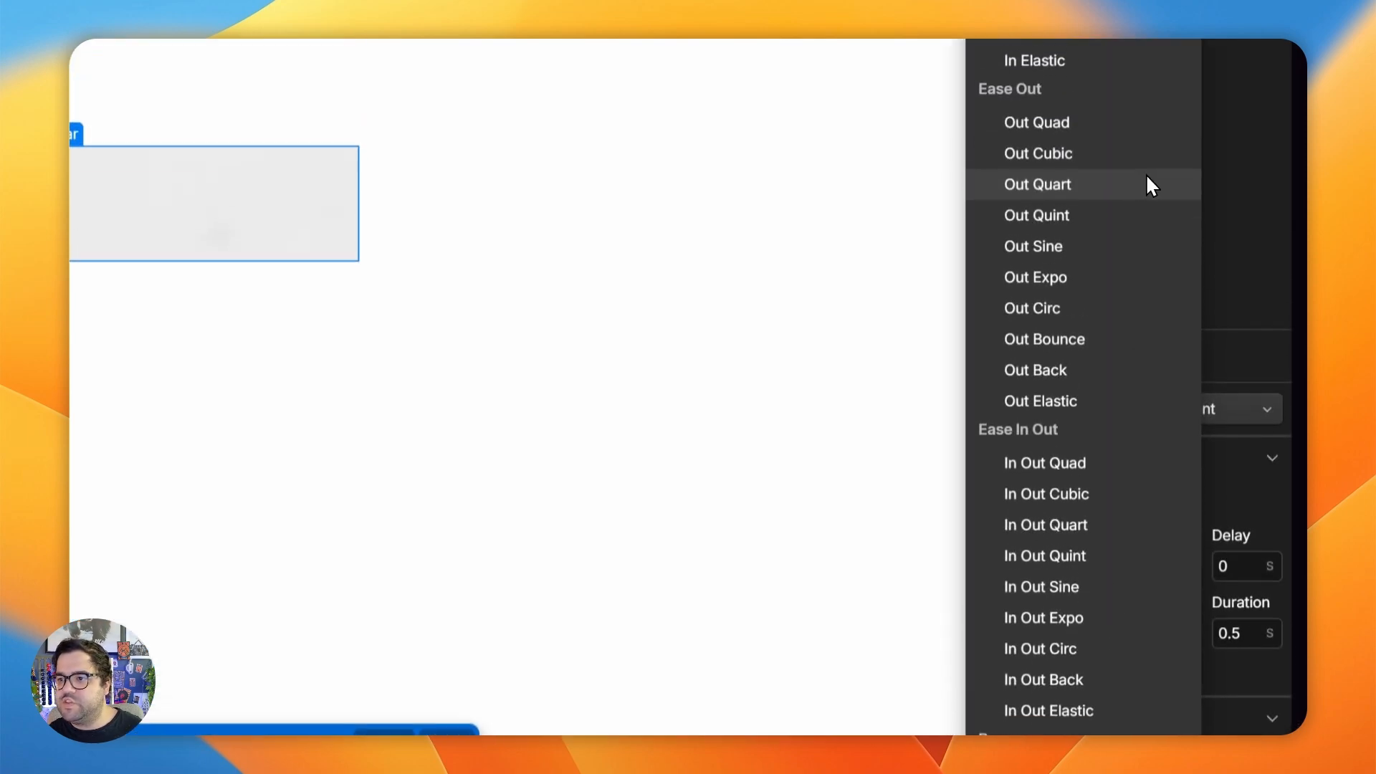
pyautogui.click(1123, 347)
pyautogui.click(1134, 395)
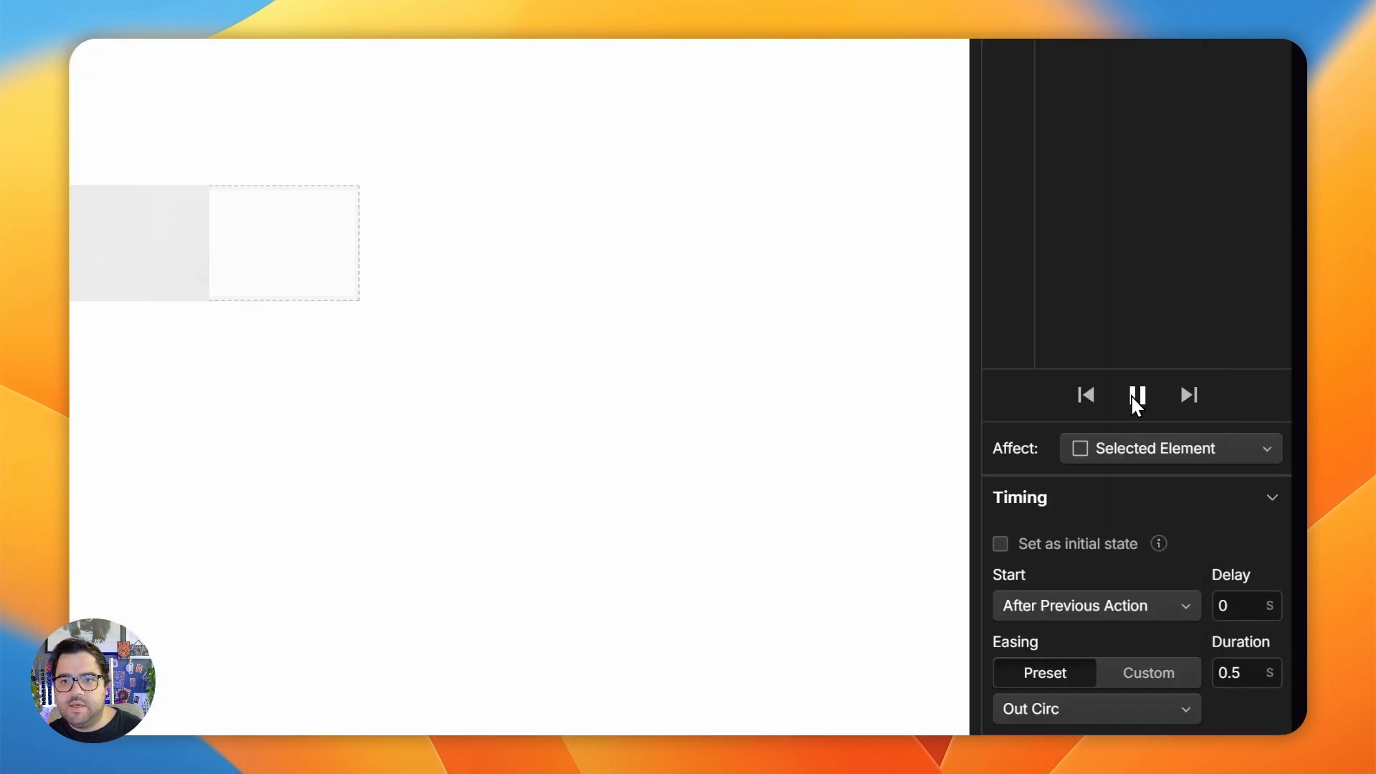
pyautogui.click(1129, 400)
# - Set the second Size action's duration to 1 s, replay the animation and save preloader-IN
pyautogui.click(1233, 672)
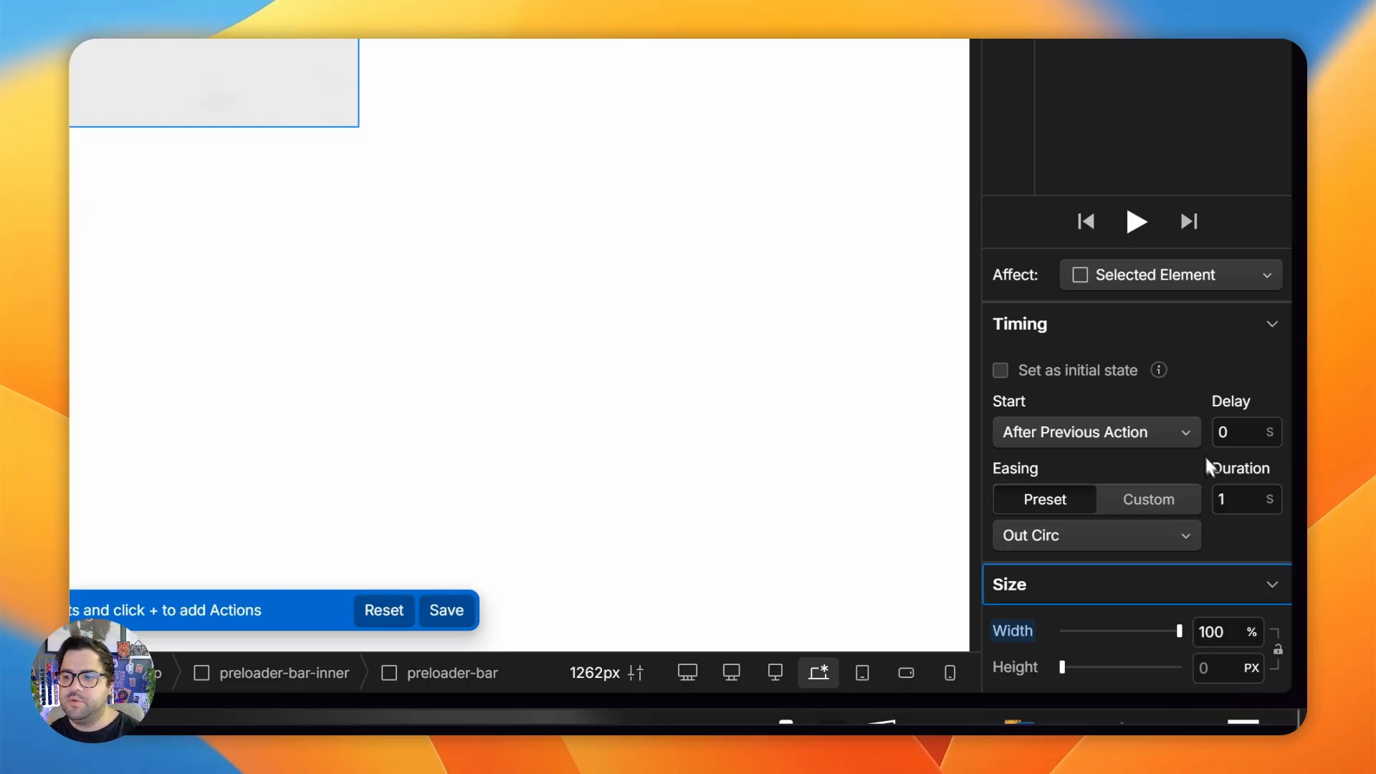
pyautogui.click(1130, 222)
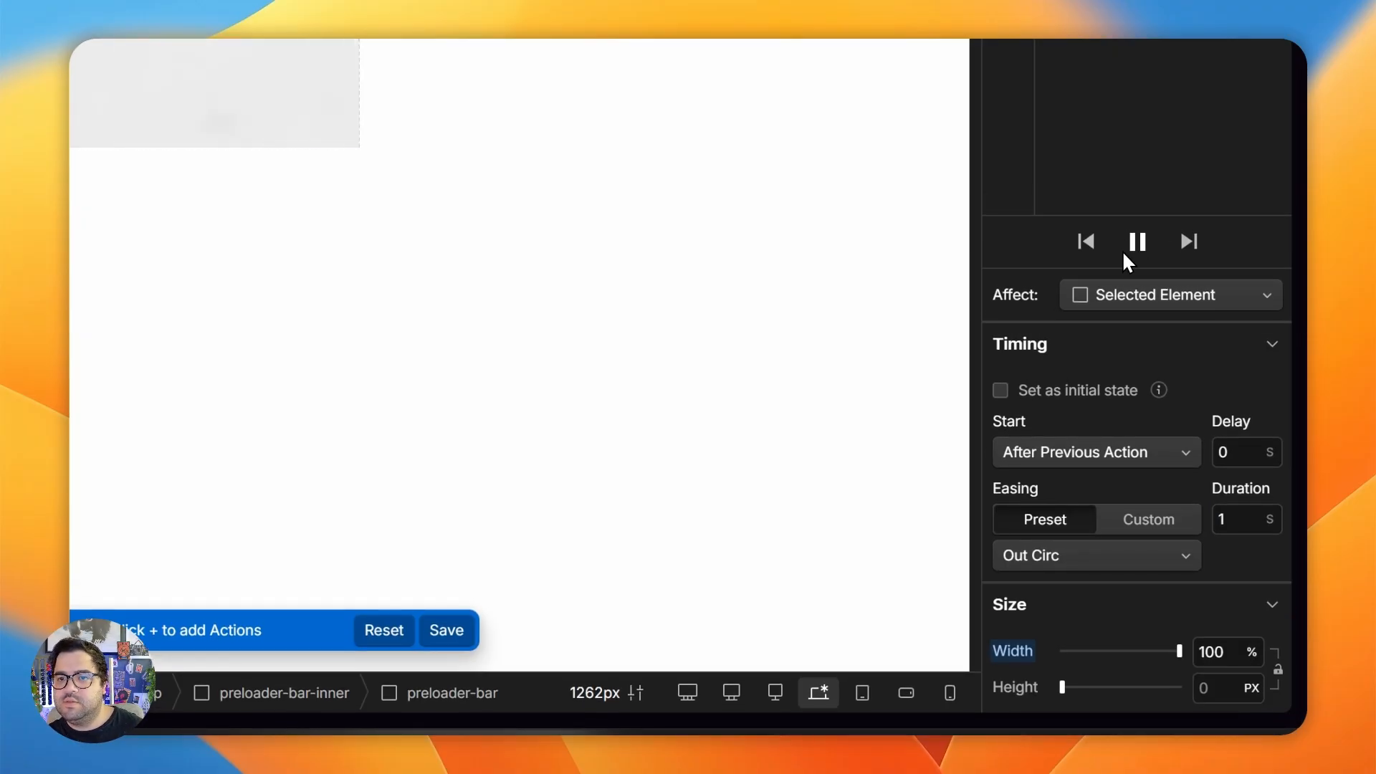
pyautogui.click(1135, 242)
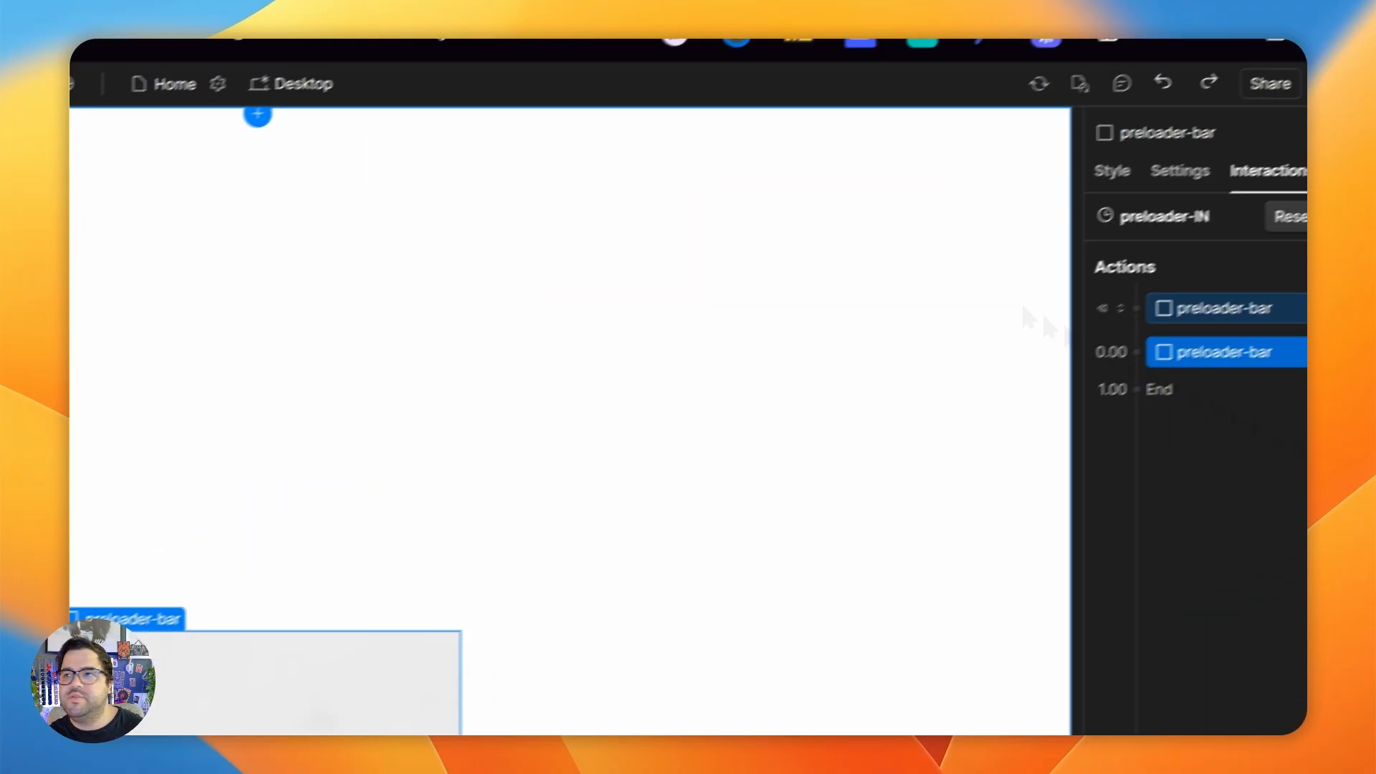
pyautogui.click(1258, 260)
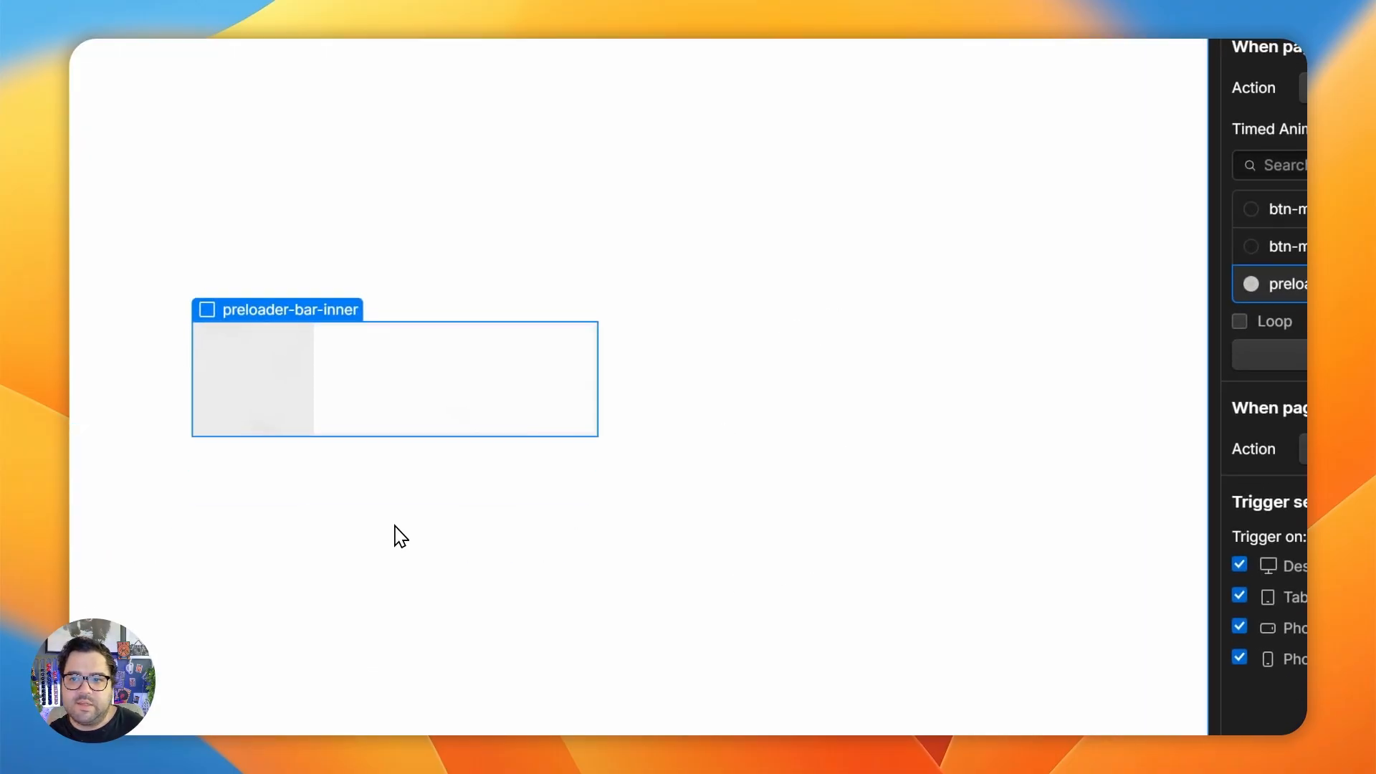
# - Preview the finished reference preloader in the other Webflow project to examine how its page-load animation plays
pyautogui.moveTo(82, 480)
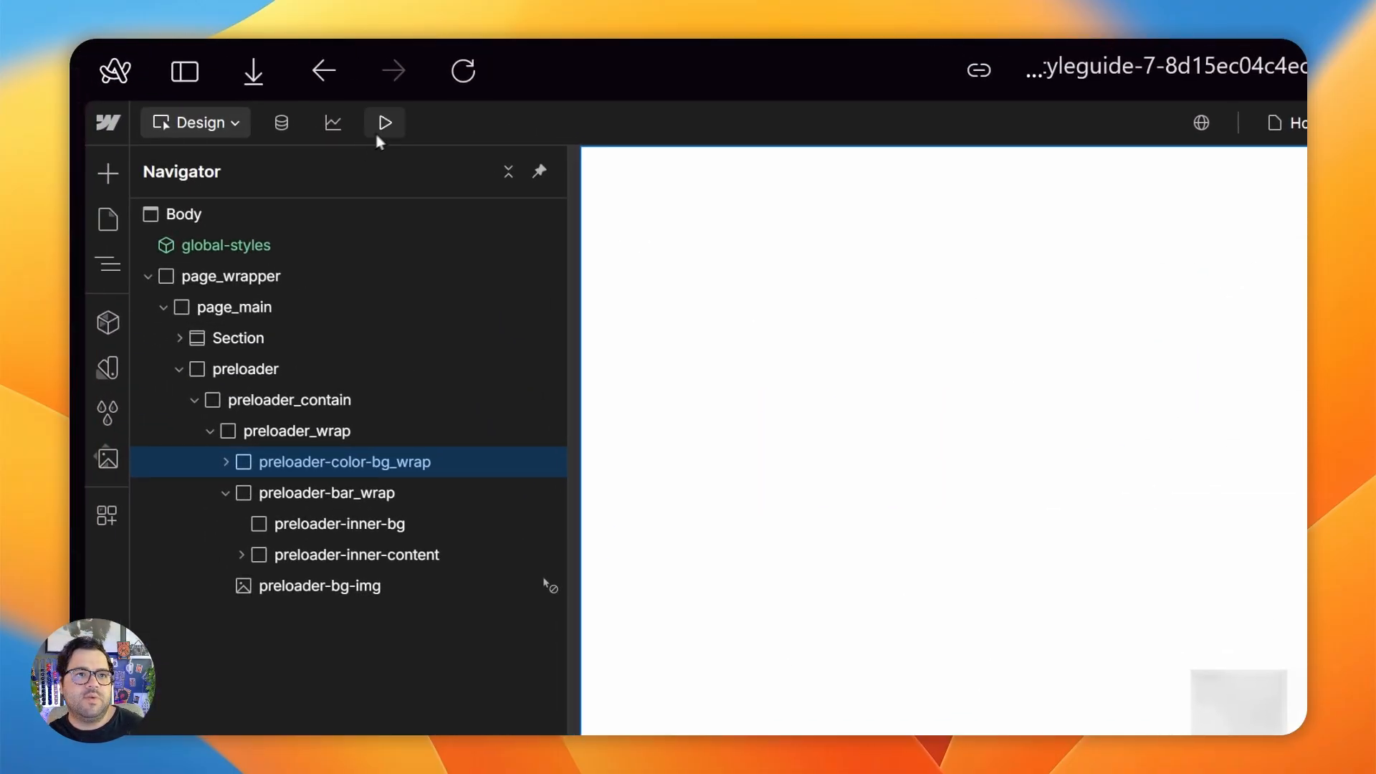
pyautogui.click(383, 124)
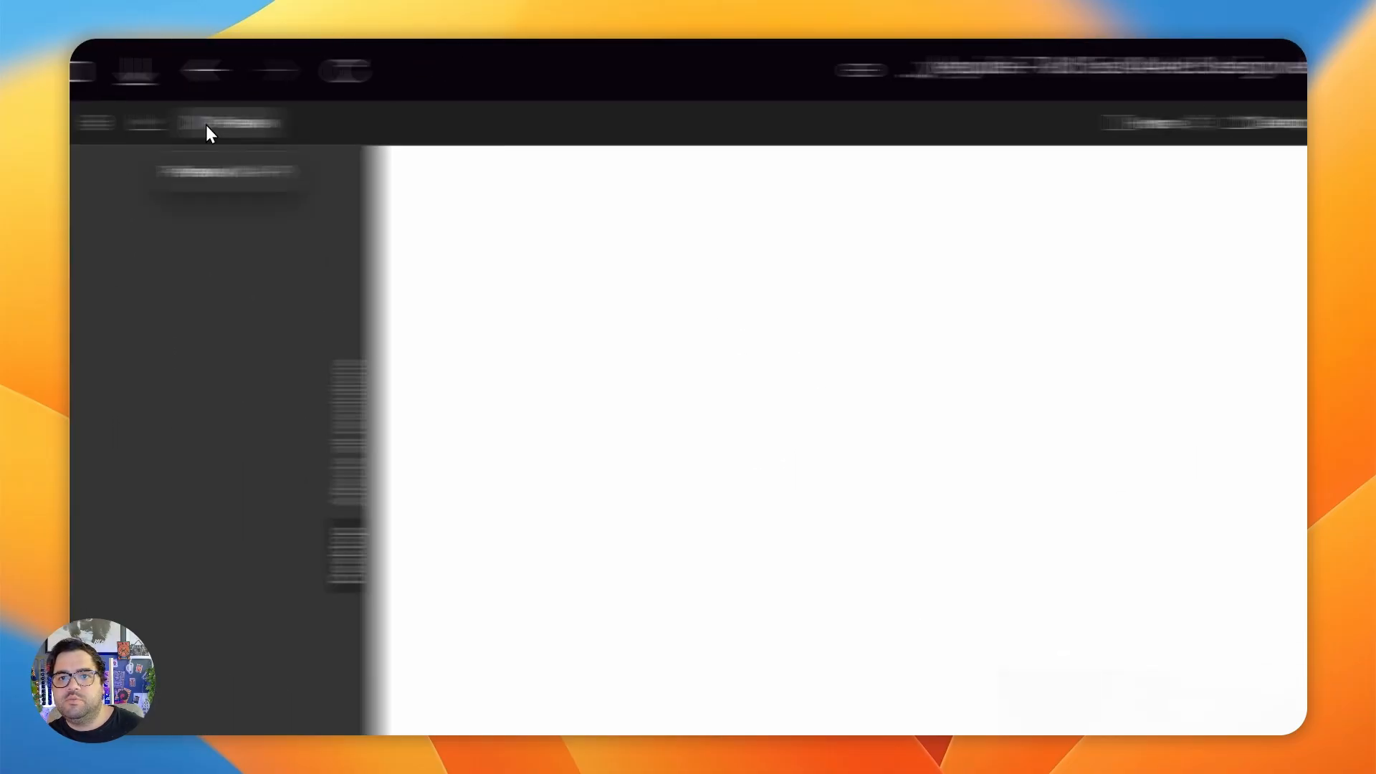
pyautogui.click(206, 126)
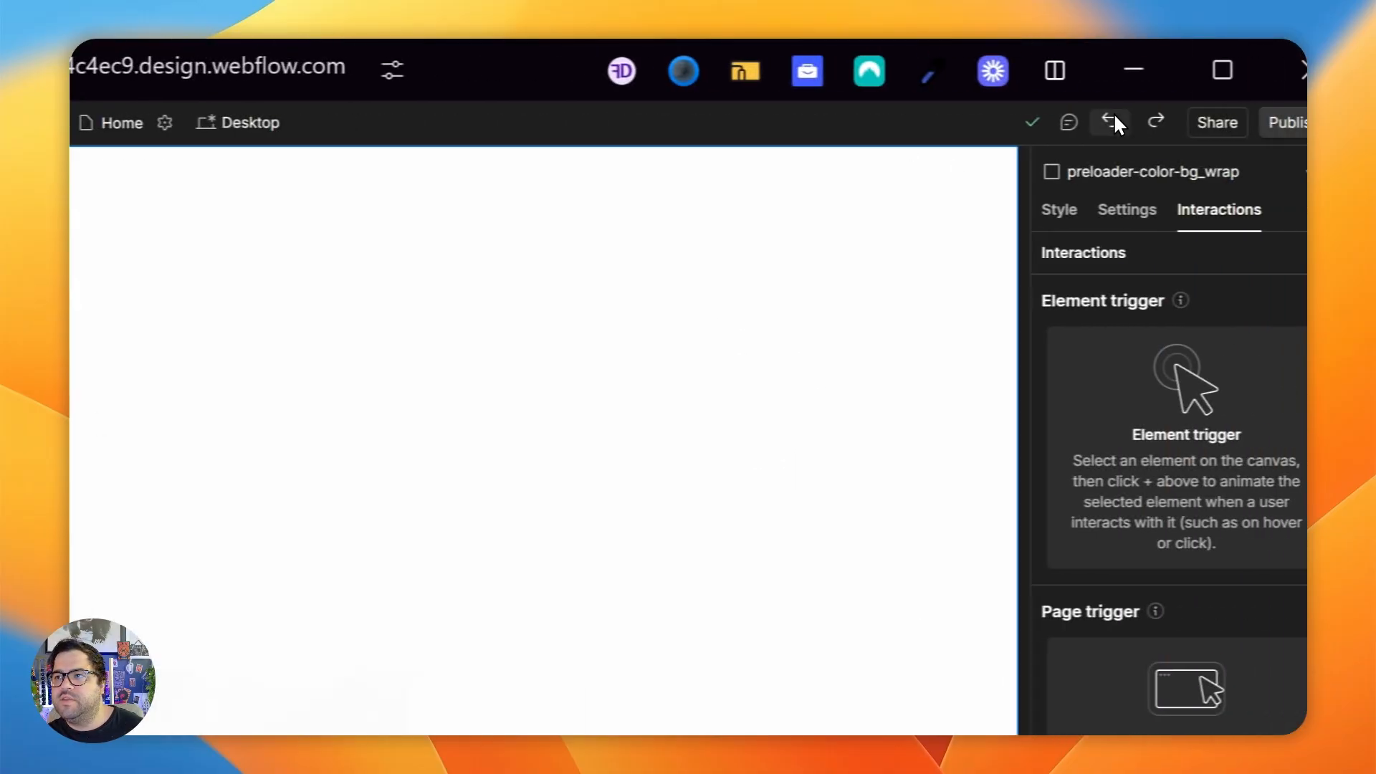
pyautogui.click(1052, 126)
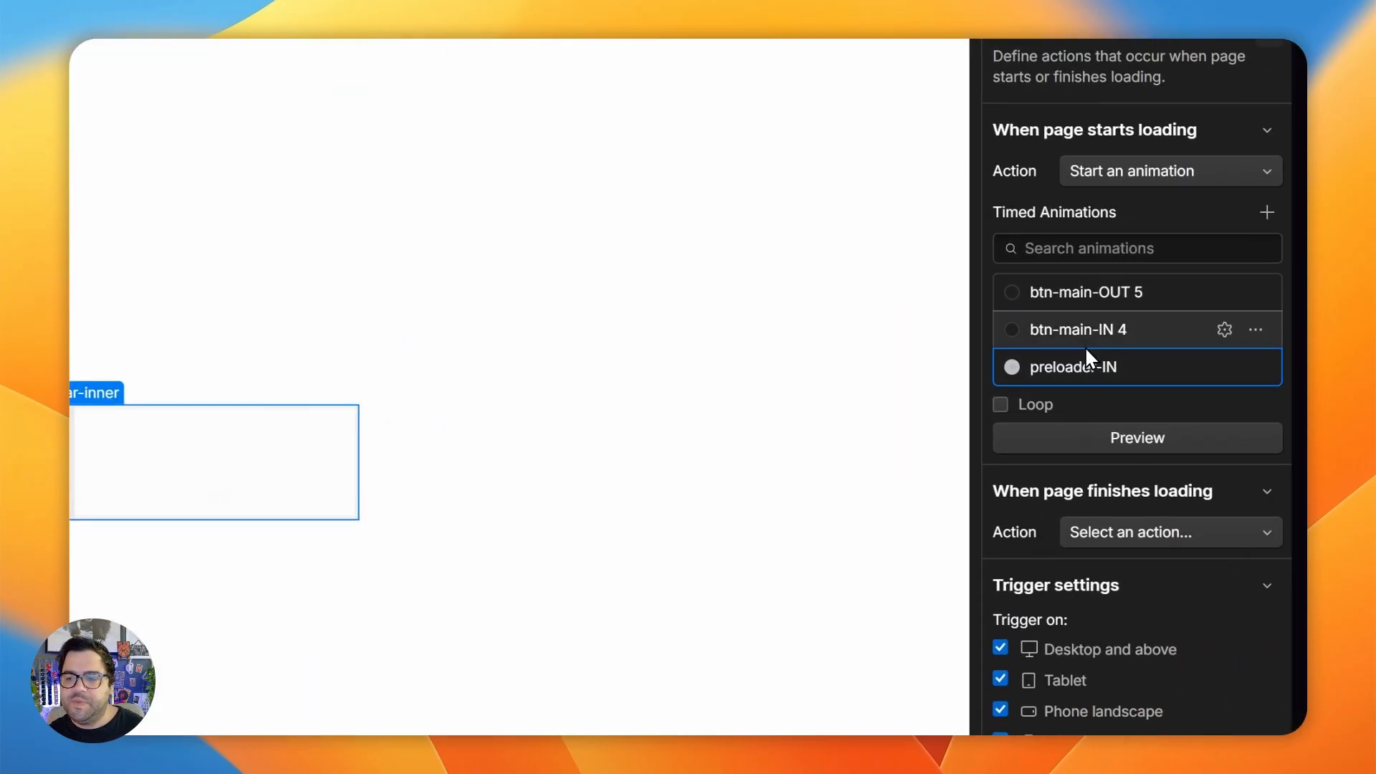
# - Start a new timed animation named preloader-OUT for when the page finishes loading
pyautogui.click(1108, 534)
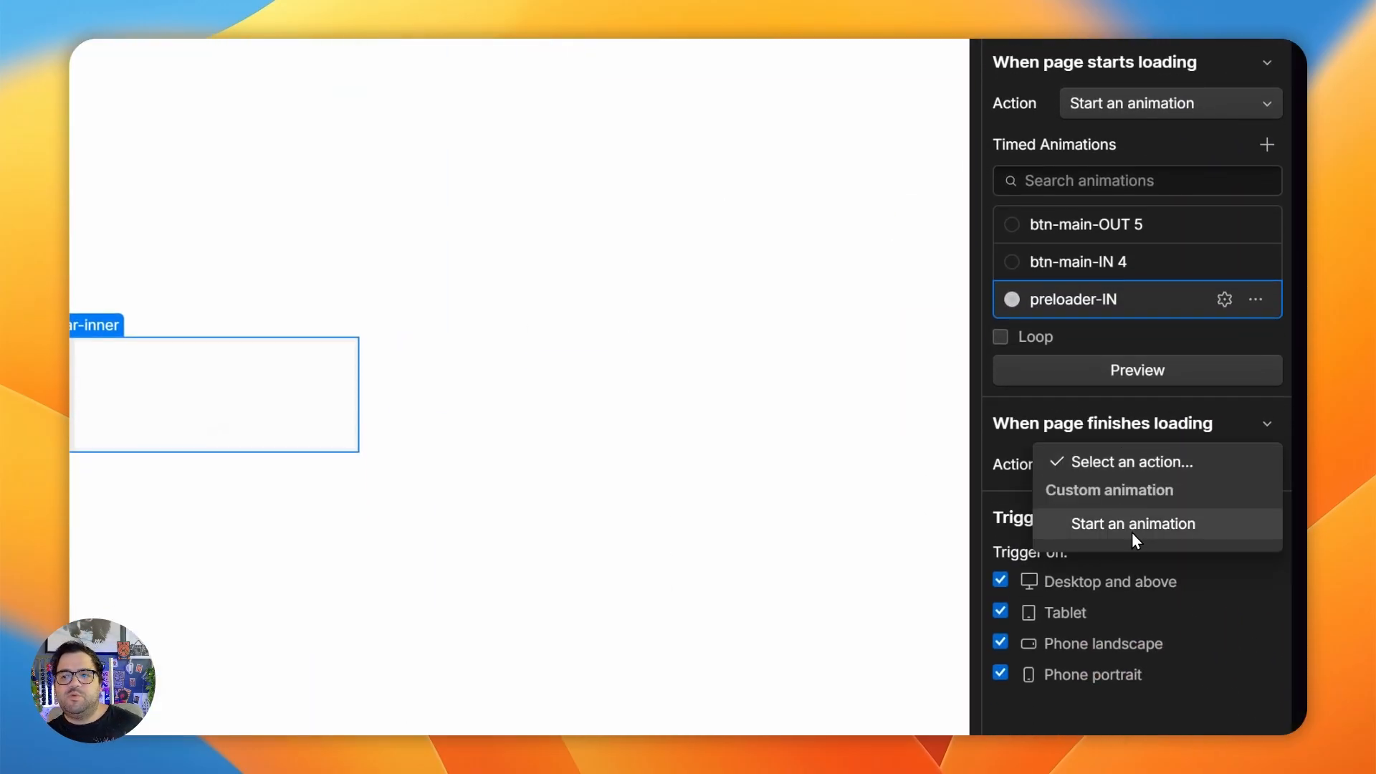
pyautogui.click(1133, 529)
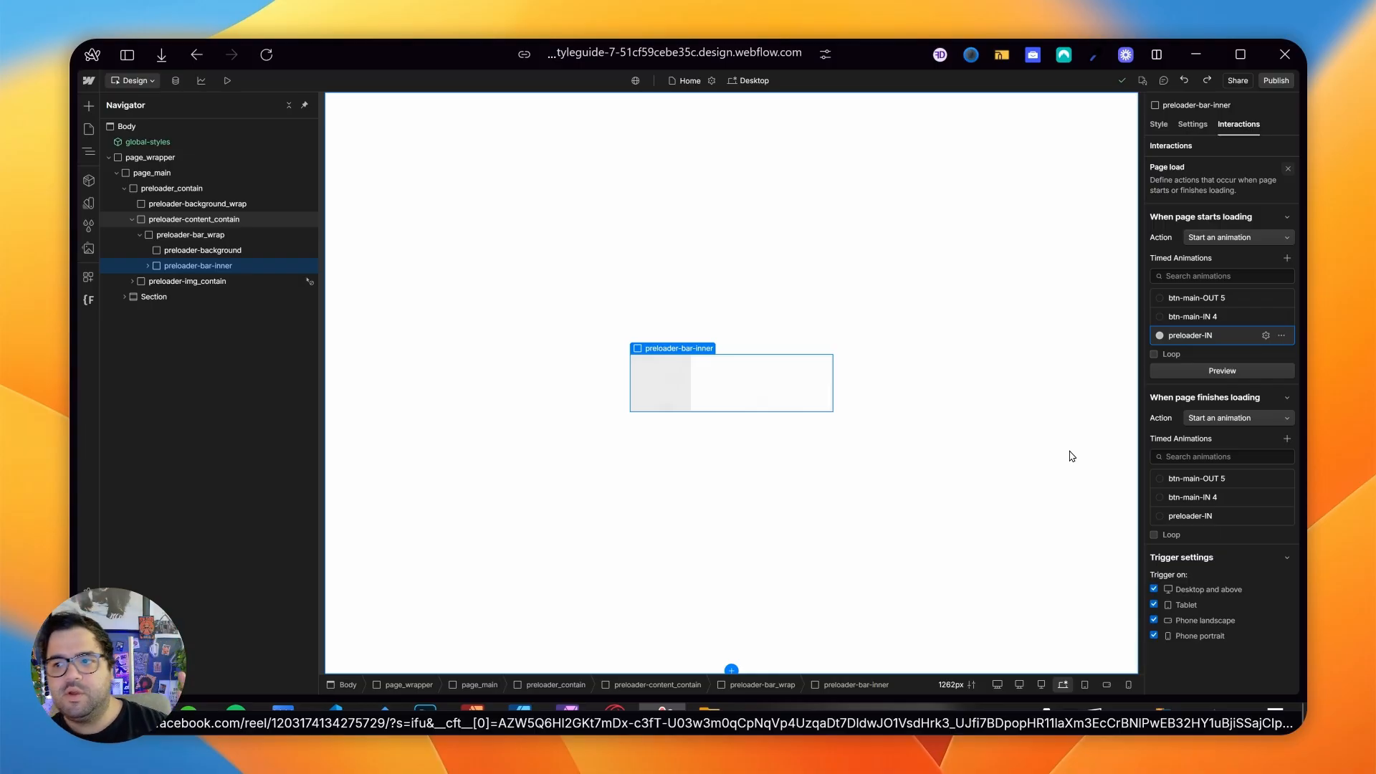
pyautogui.click(1288, 438)
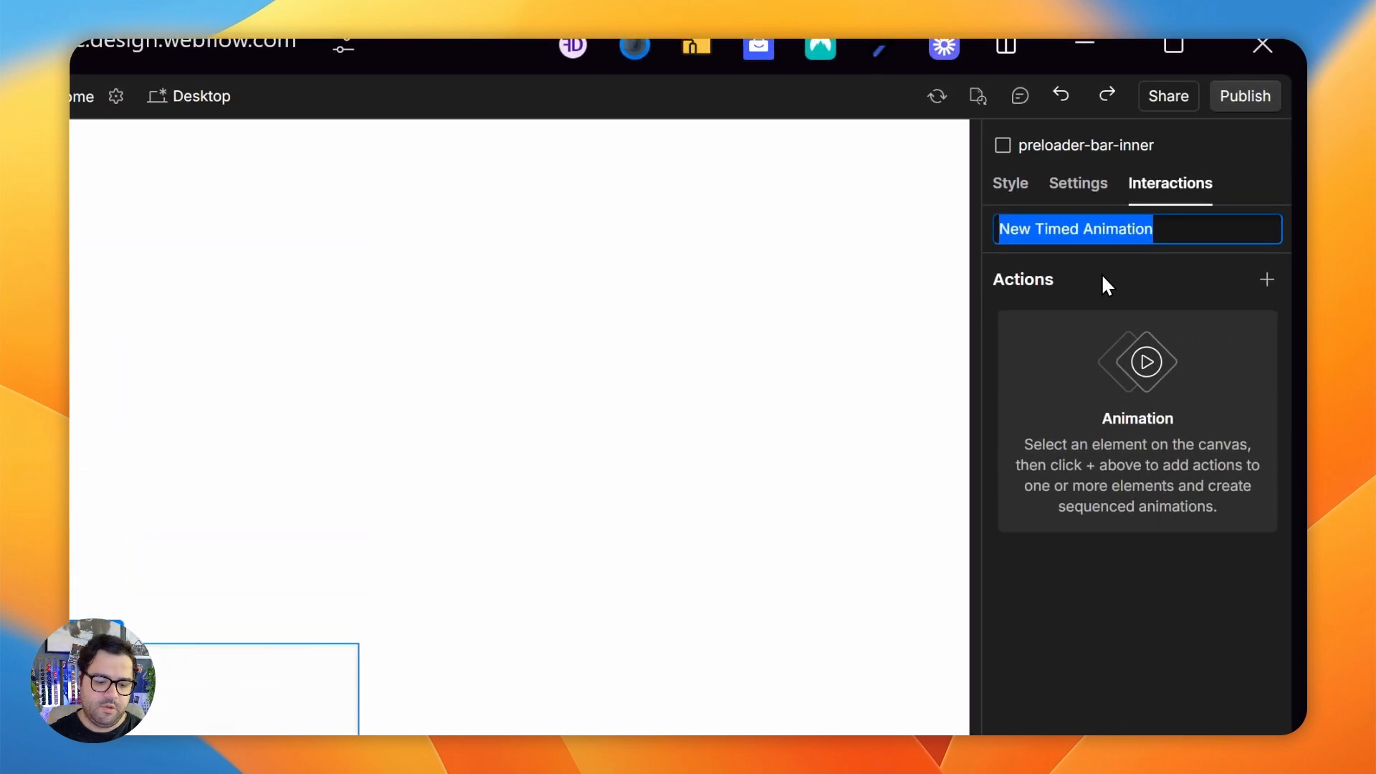
pyautogui.write('preloader-OUT')
pyautogui.press('Return')
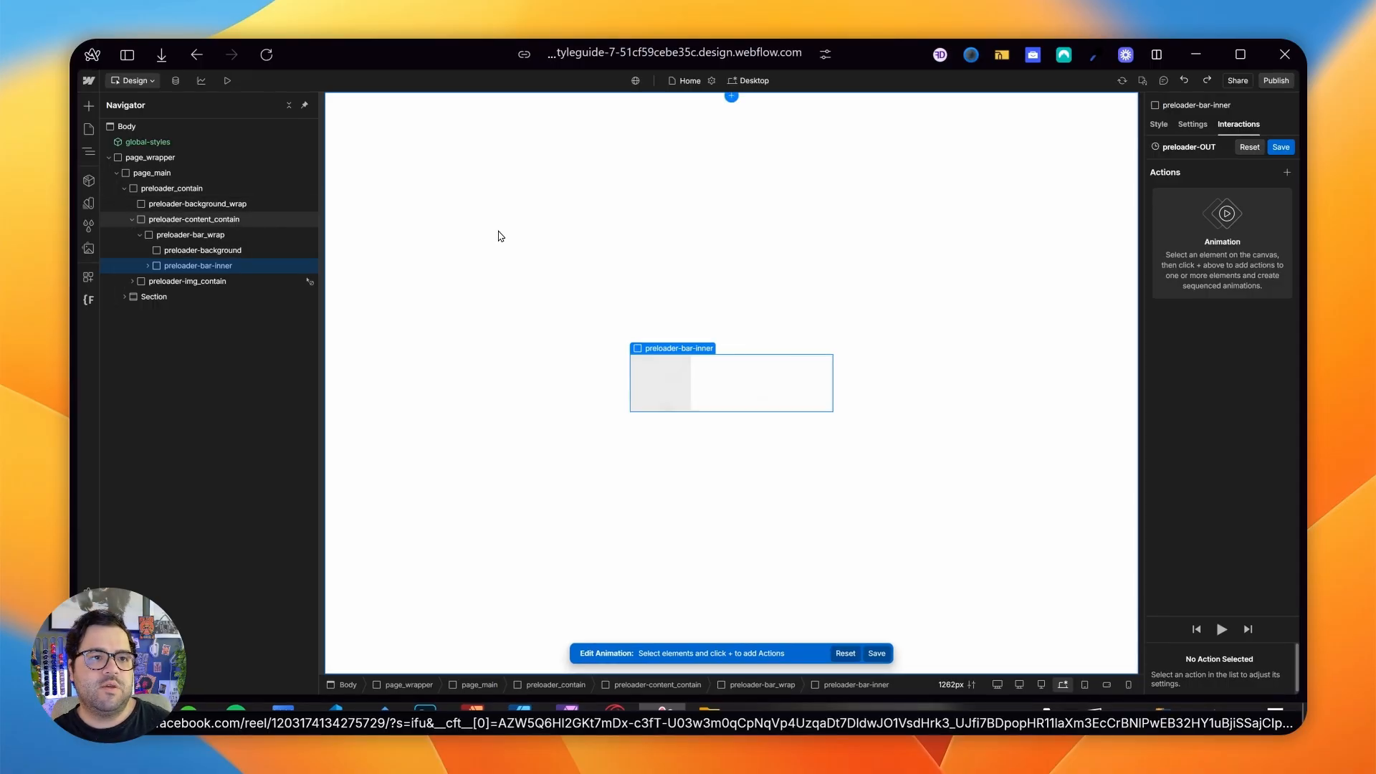
# - Add two Scale actions for preloader_contain to the preloader-OUT animation
pyautogui.click(202, 218)
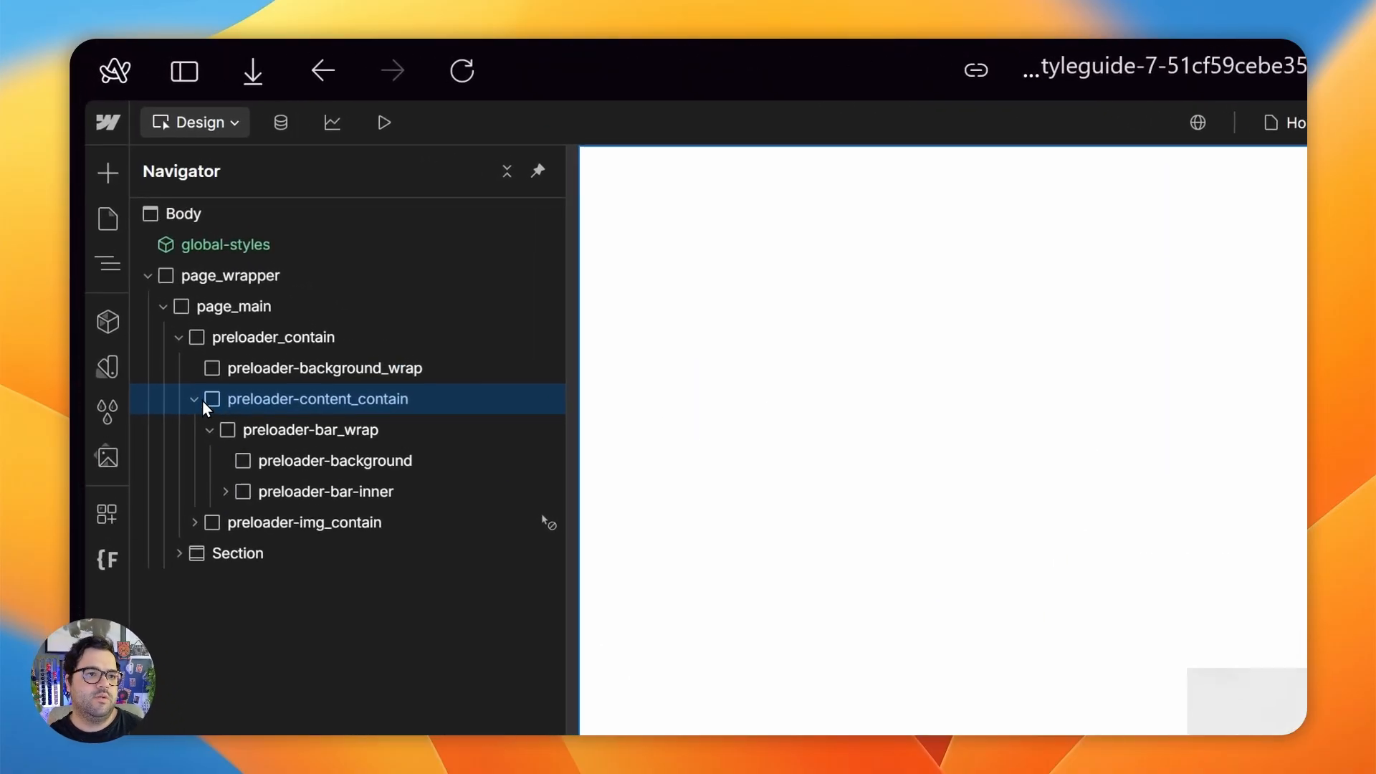
pyautogui.click(130, 191)
pyautogui.click(180, 339)
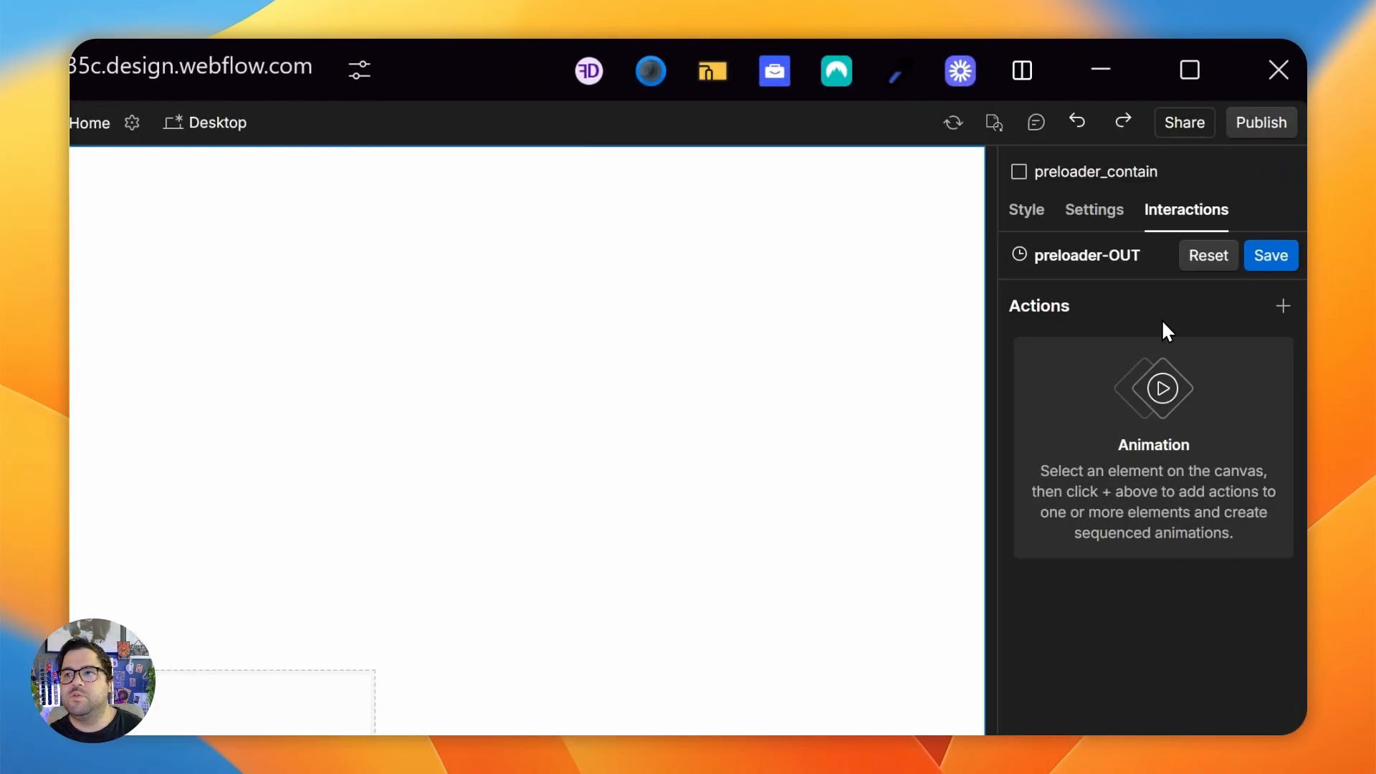
pyautogui.click(1271, 159)
pyautogui.click(1161, 179)
pyautogui.click(1034, 248)
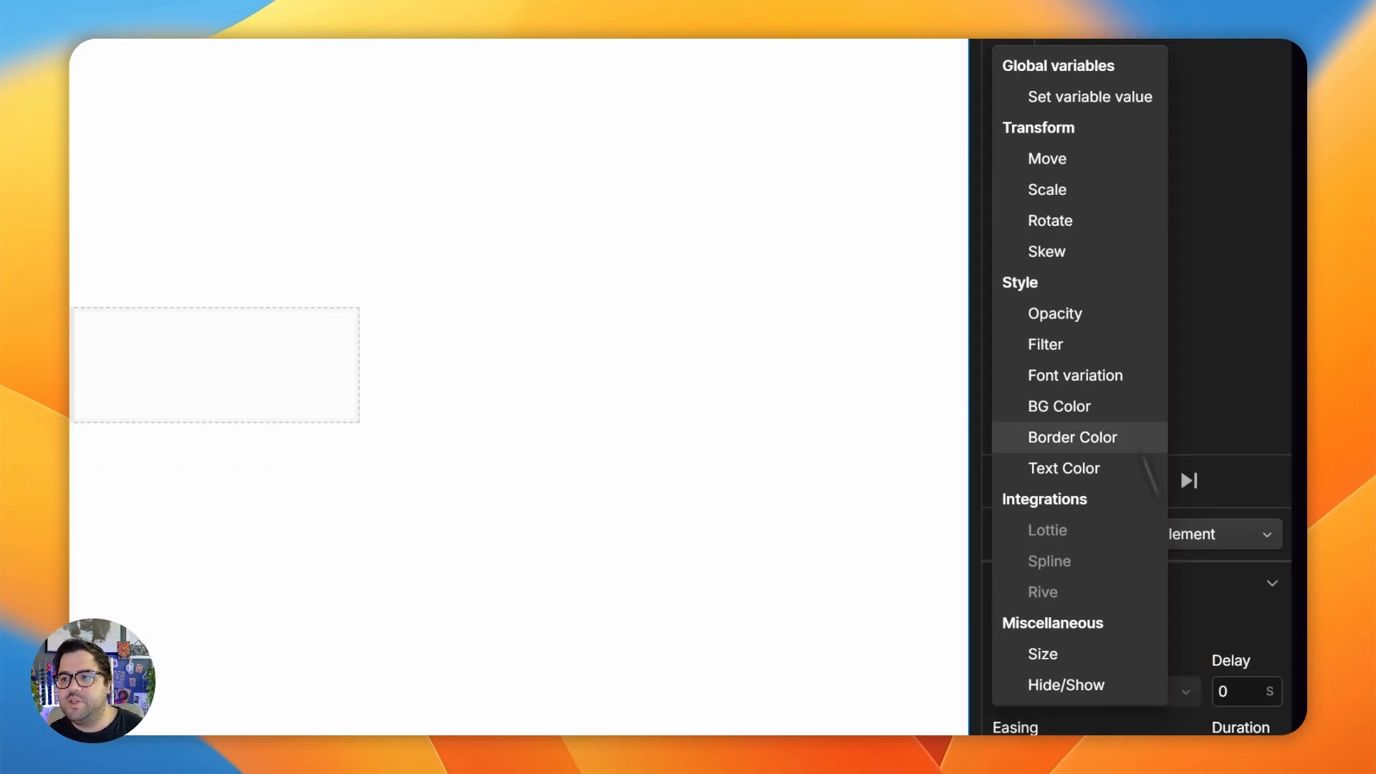
pyautogui.click(1032, 189)
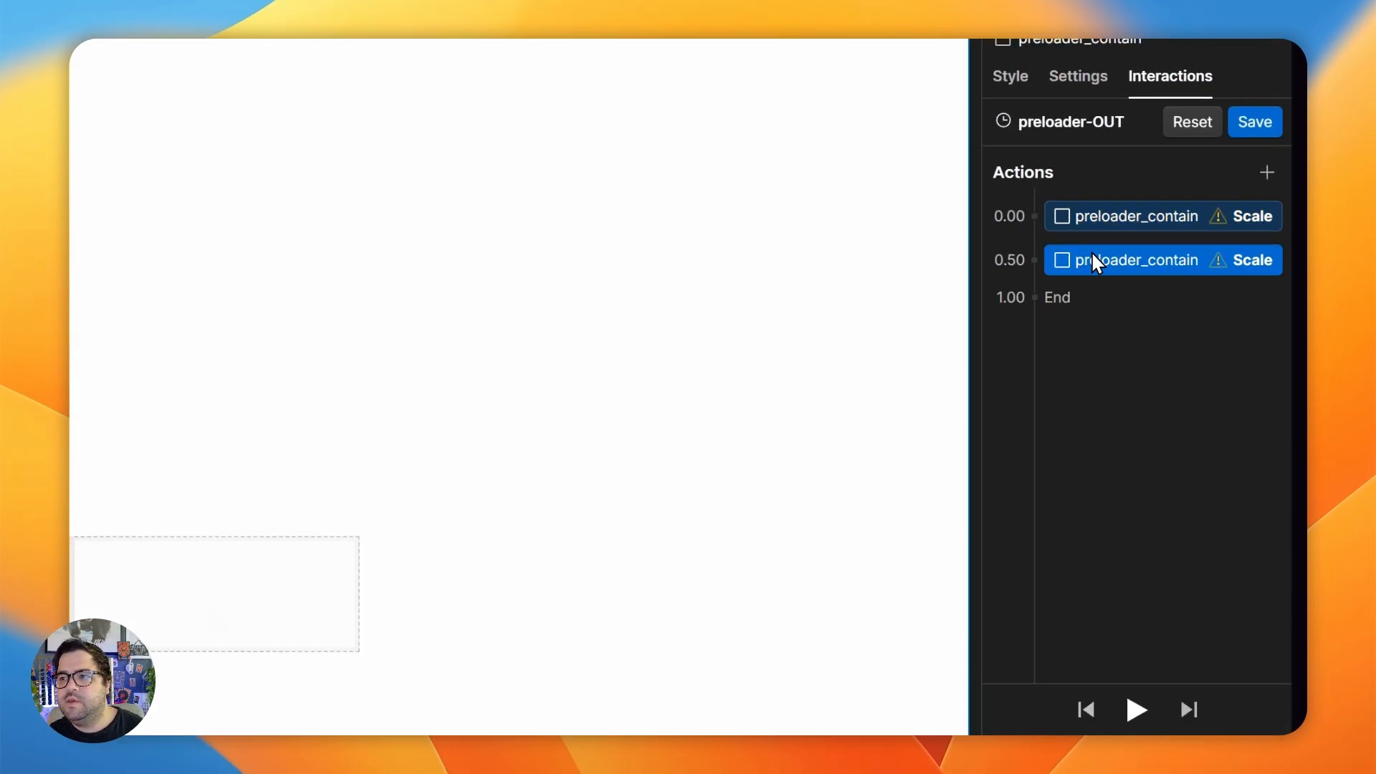
# - Set the first Scale action to 1 and the second to 0 on X and Y, and play the animation
pyautogui.click(1225, 560)
pyautogui.write('1')
pyautogui.click(1093, 299)
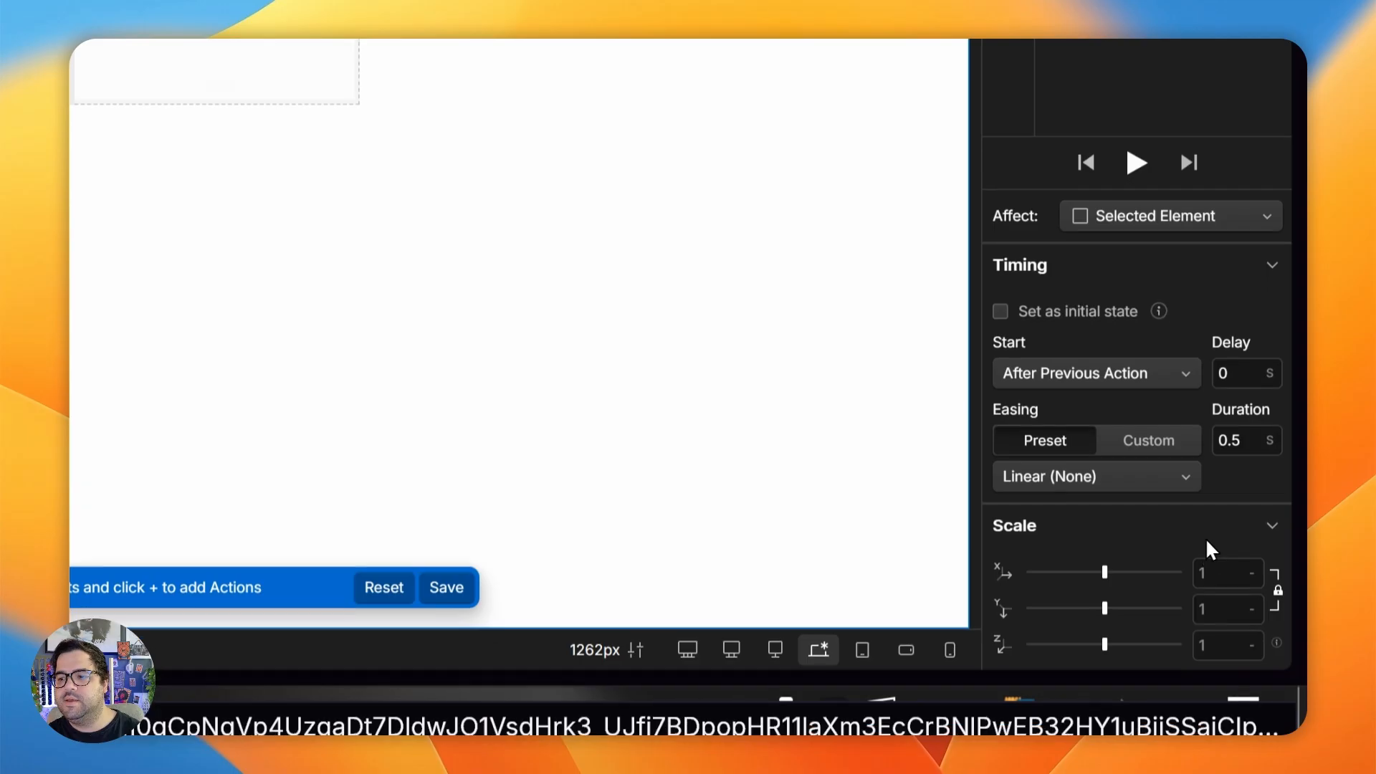
pyautogui.click(1242, 572)
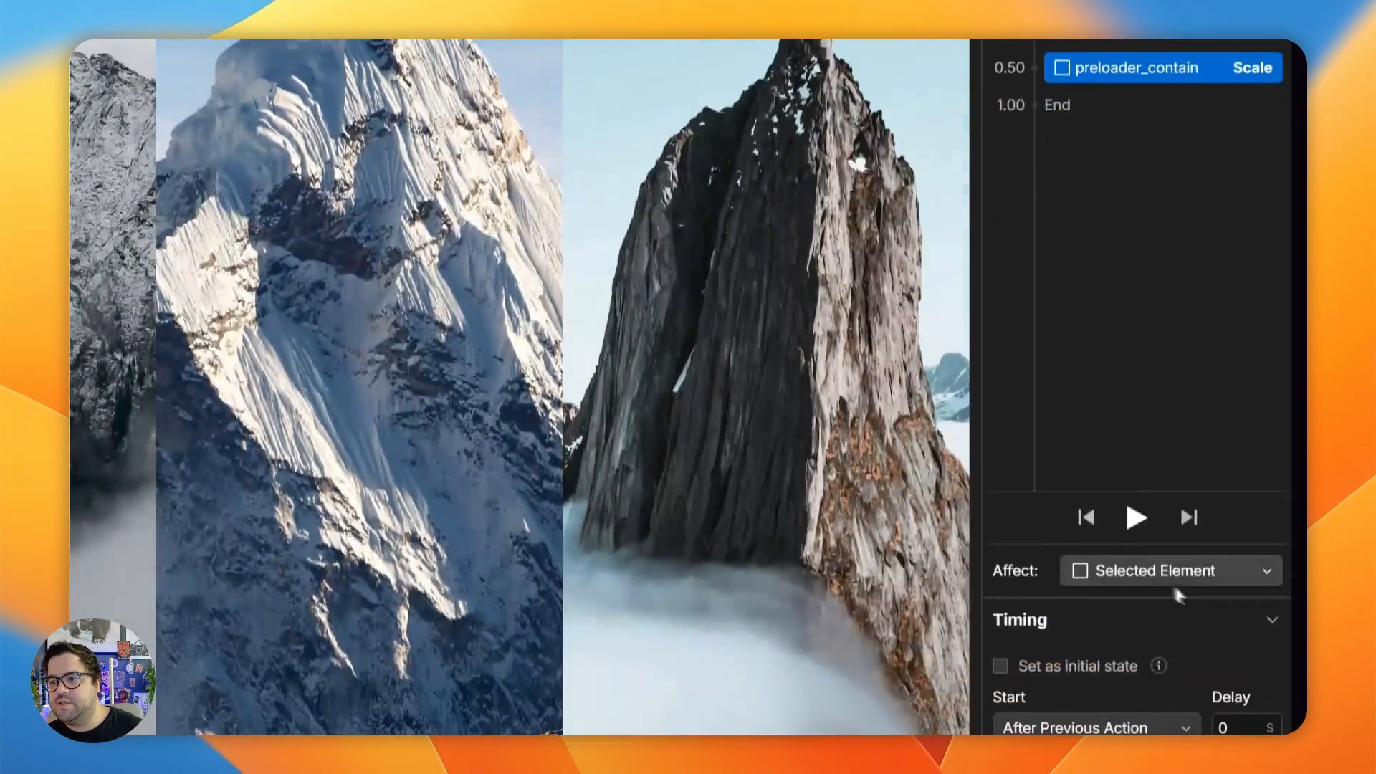
pyautogui.click(1138, 151)
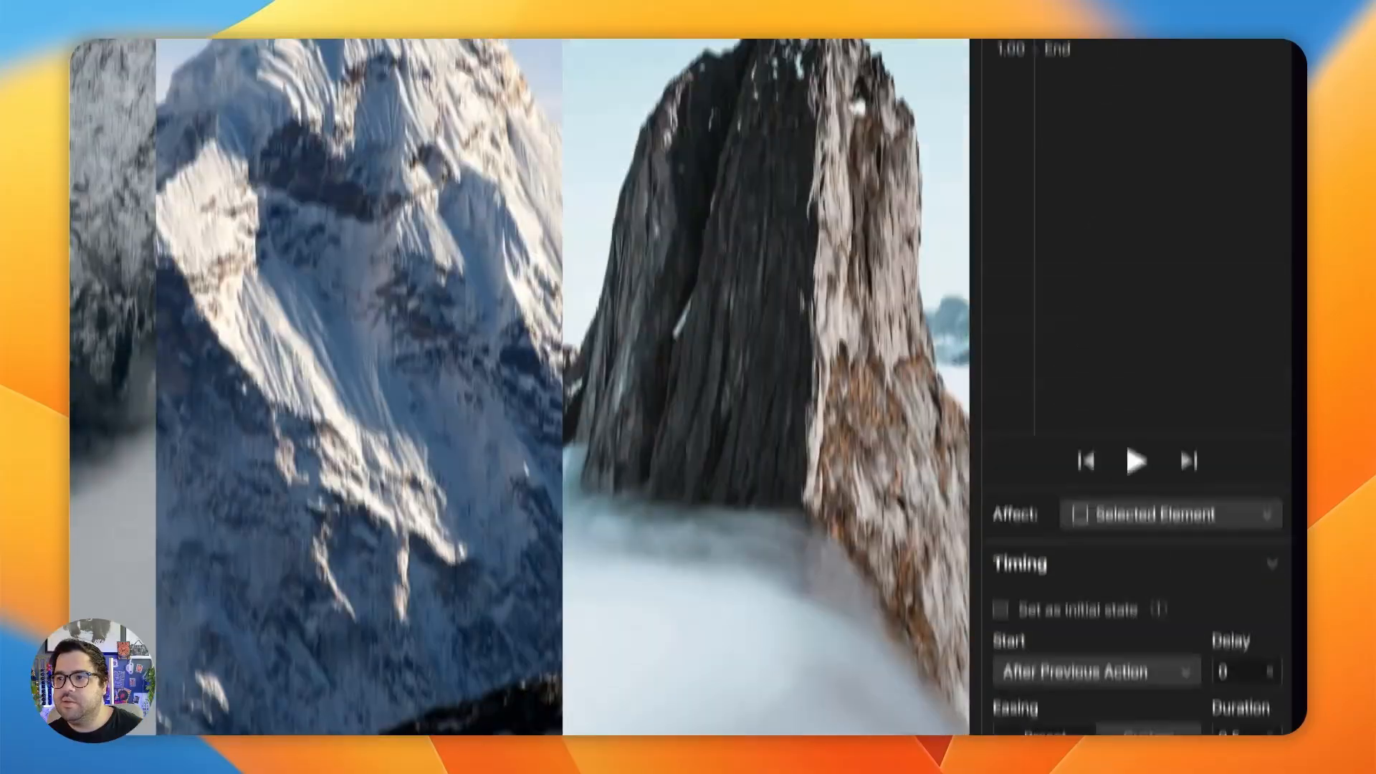
# - Make the first preloader_contain Scale action the initial state, keeping it applied to the selected element
pyautogui.click(1106, 203)
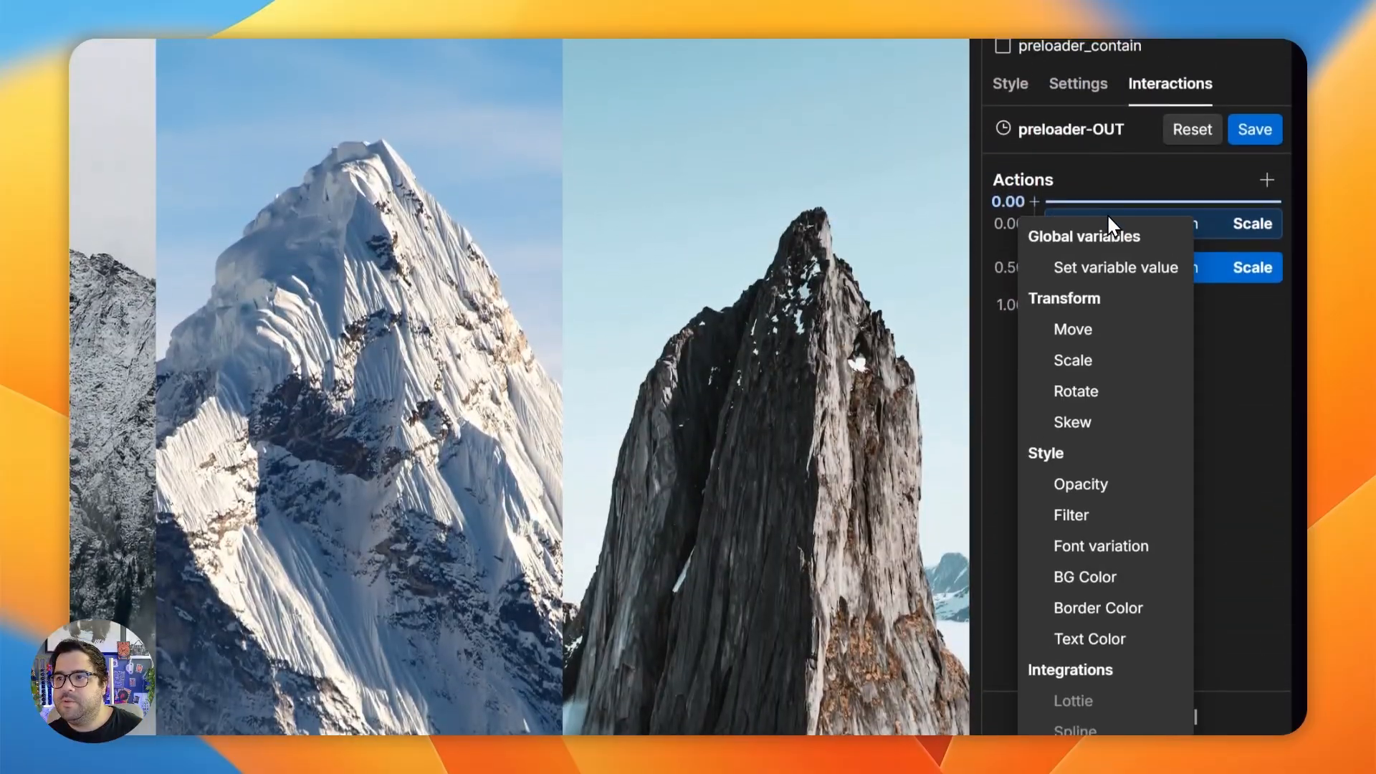
pyautogui.click(1236, 239)
pyautogui.click(1235, 237)
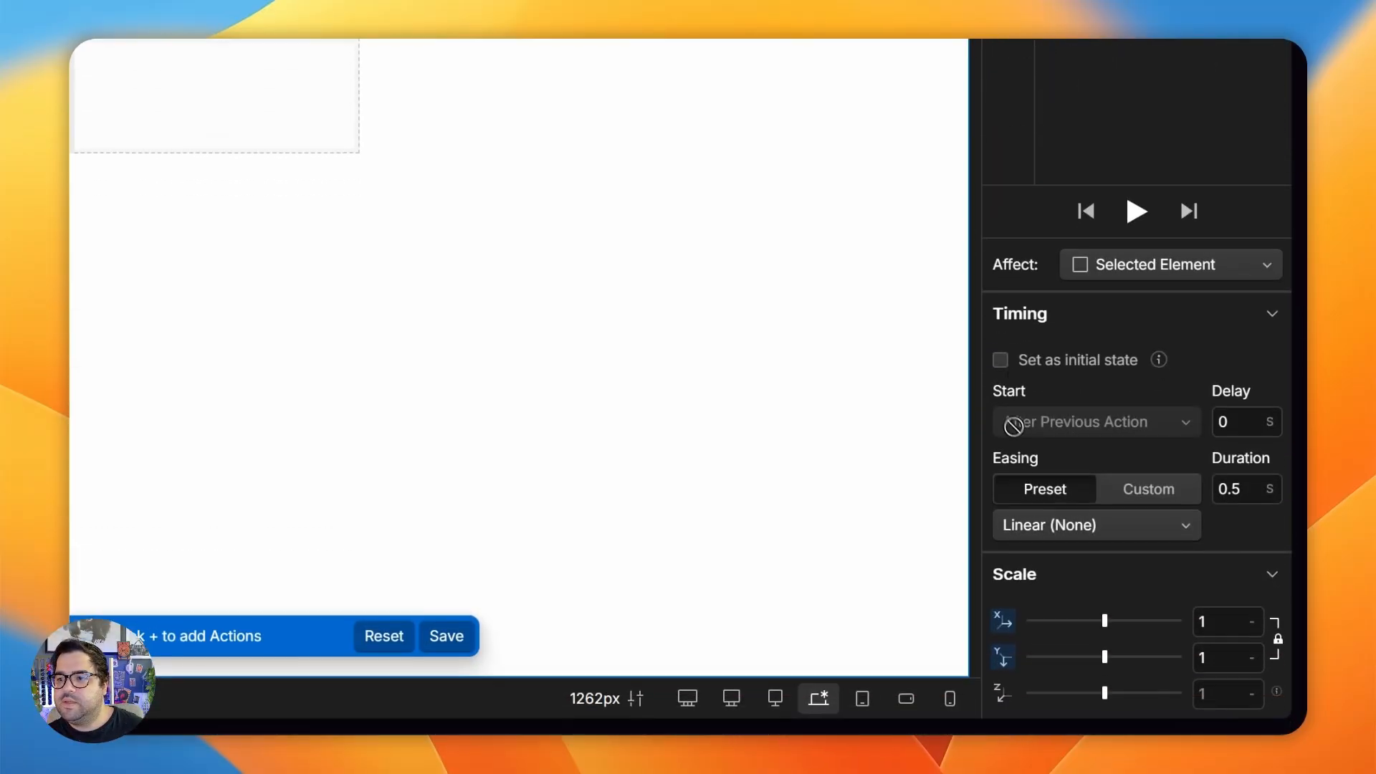
pyautogui.click(1002, 361)
pyautogui.click(1136, 387)
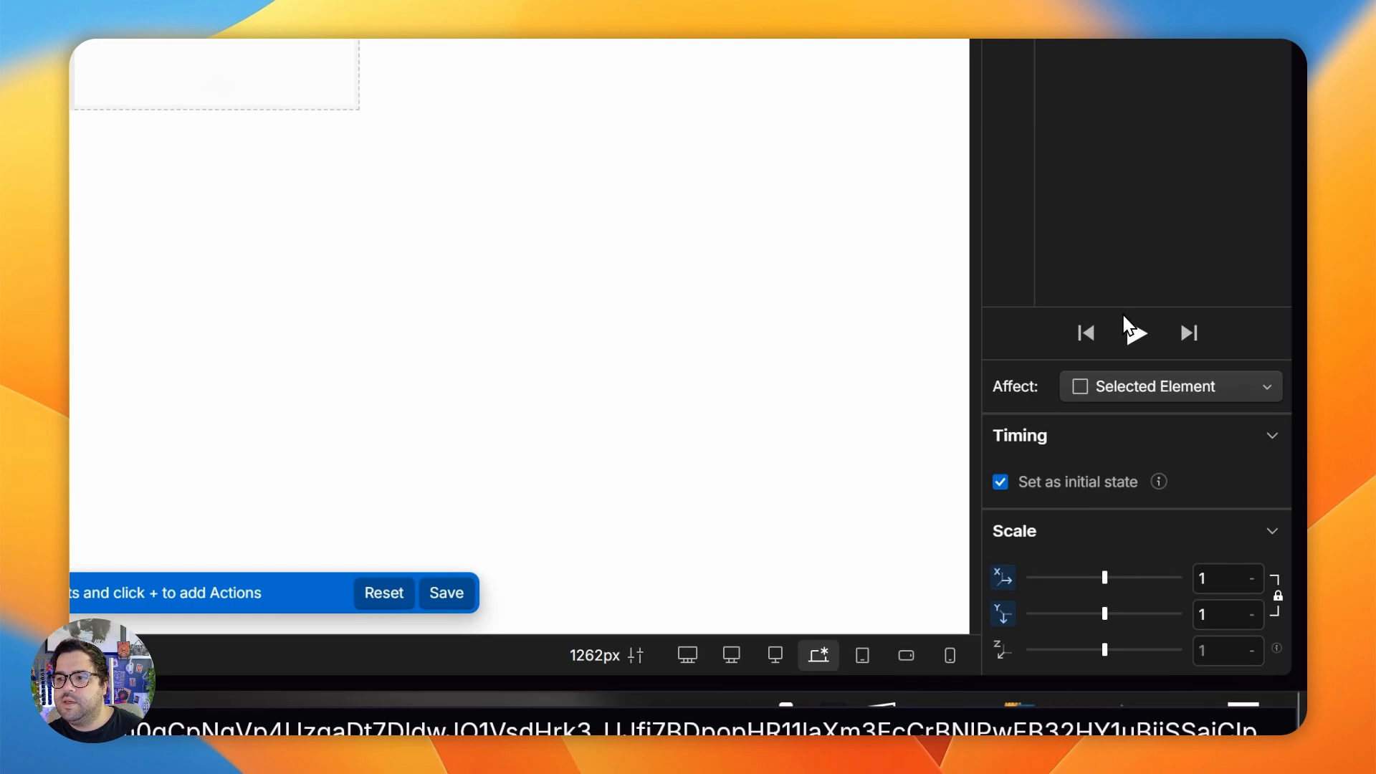
pyautogui.click(1126, 324)
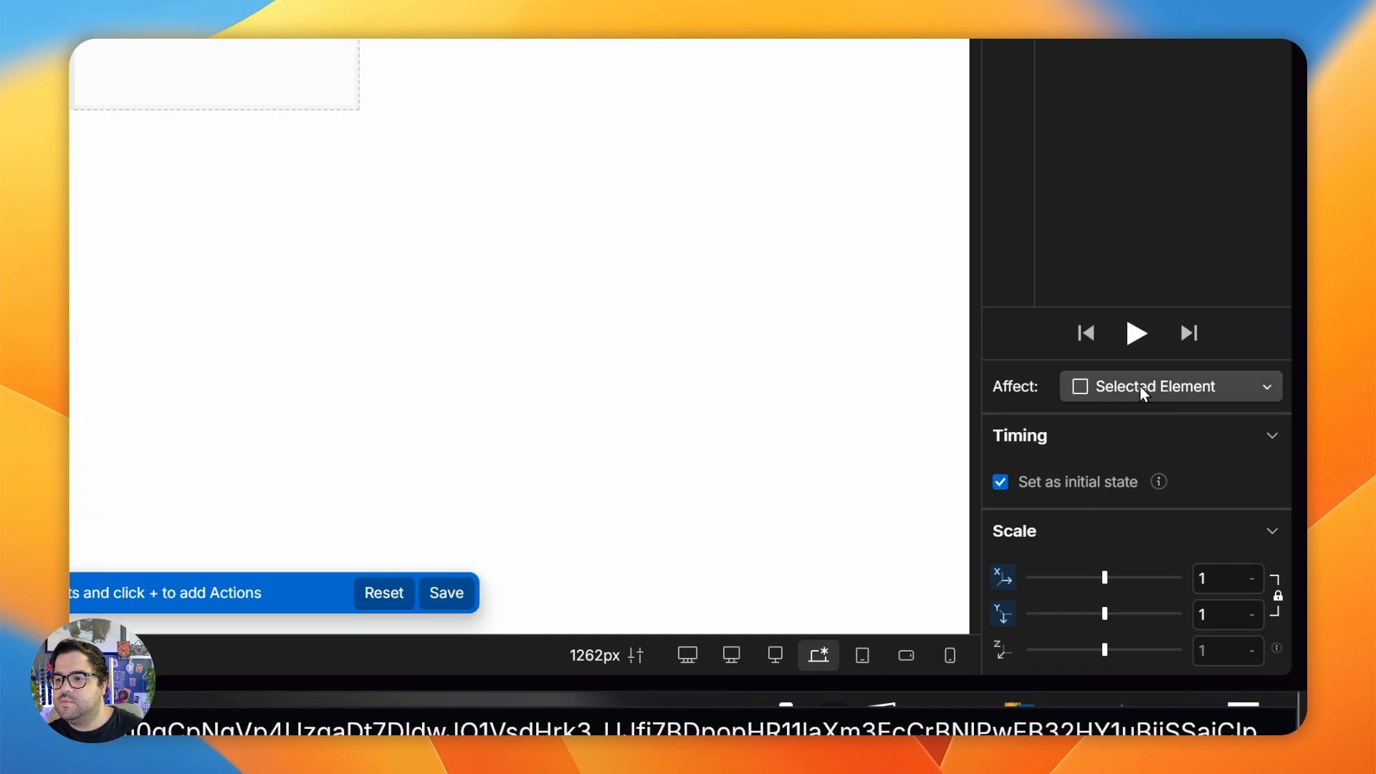
pyautogui.click(1139, 384)
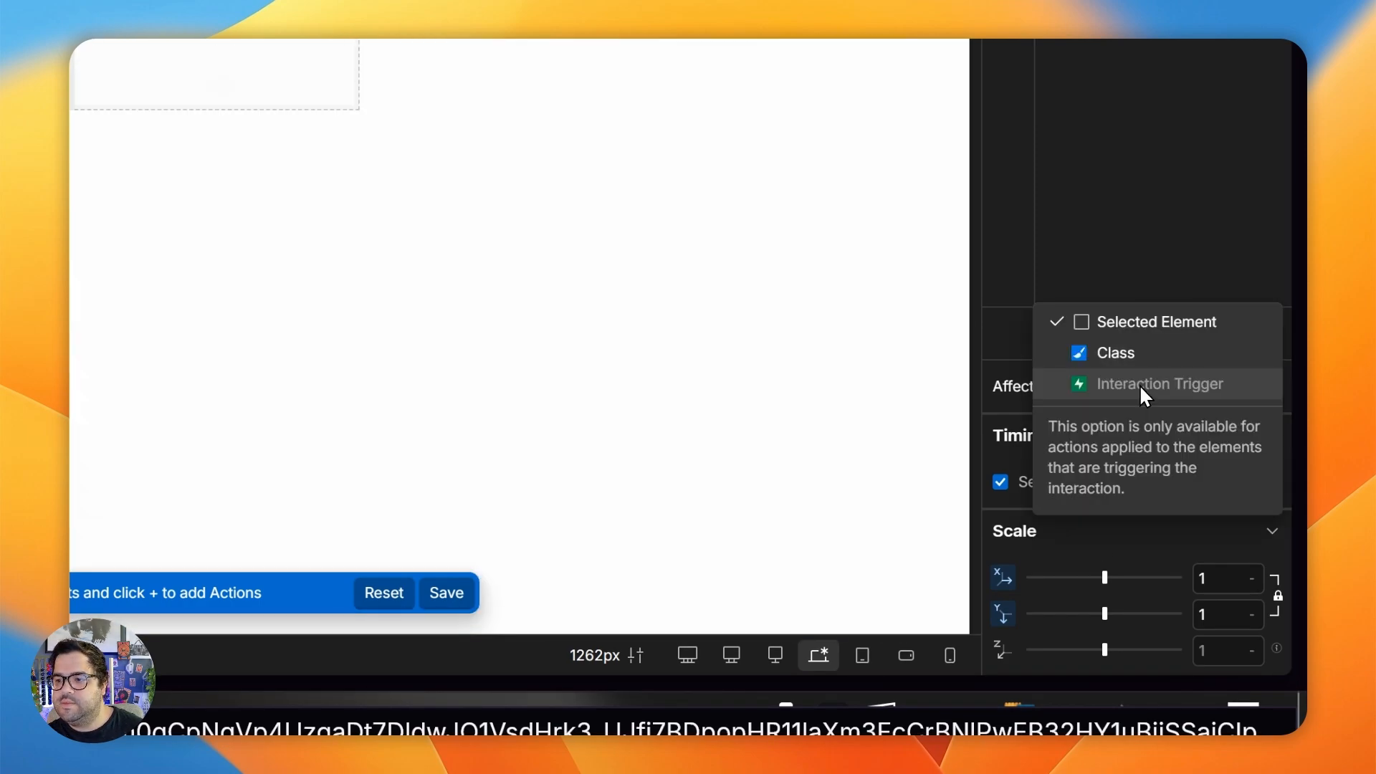
pyautogui.click(1090, 322)
# - Set the second Scale action to Out Circ easing with a 1 s duration, and play the animation
pyautogui.click(1158, 325)
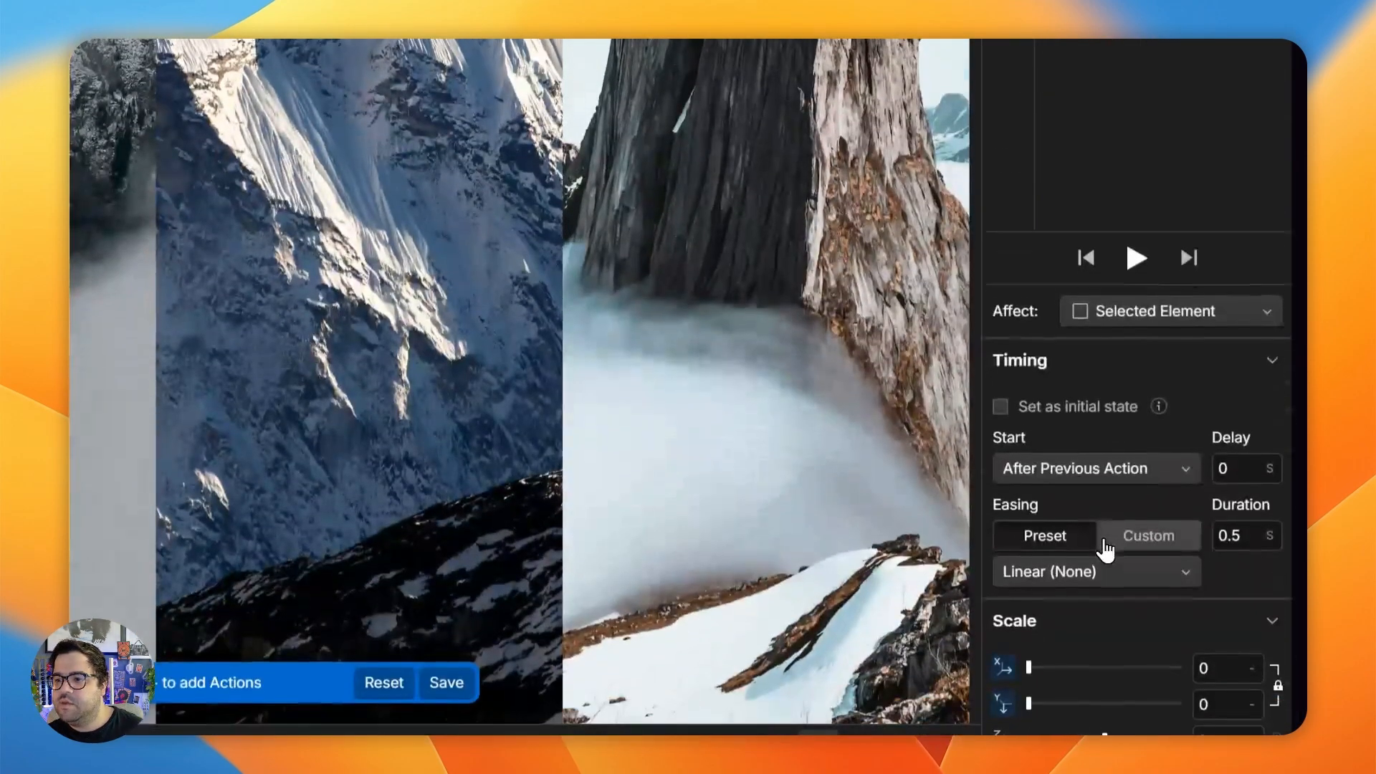
pyautogui.click(1097, 577)
pyautogui.click(1007, 351)
pyautogui.doubleClick(1247, 559)
pyautogui.write('1')
pyautogui.click(1137, 277)
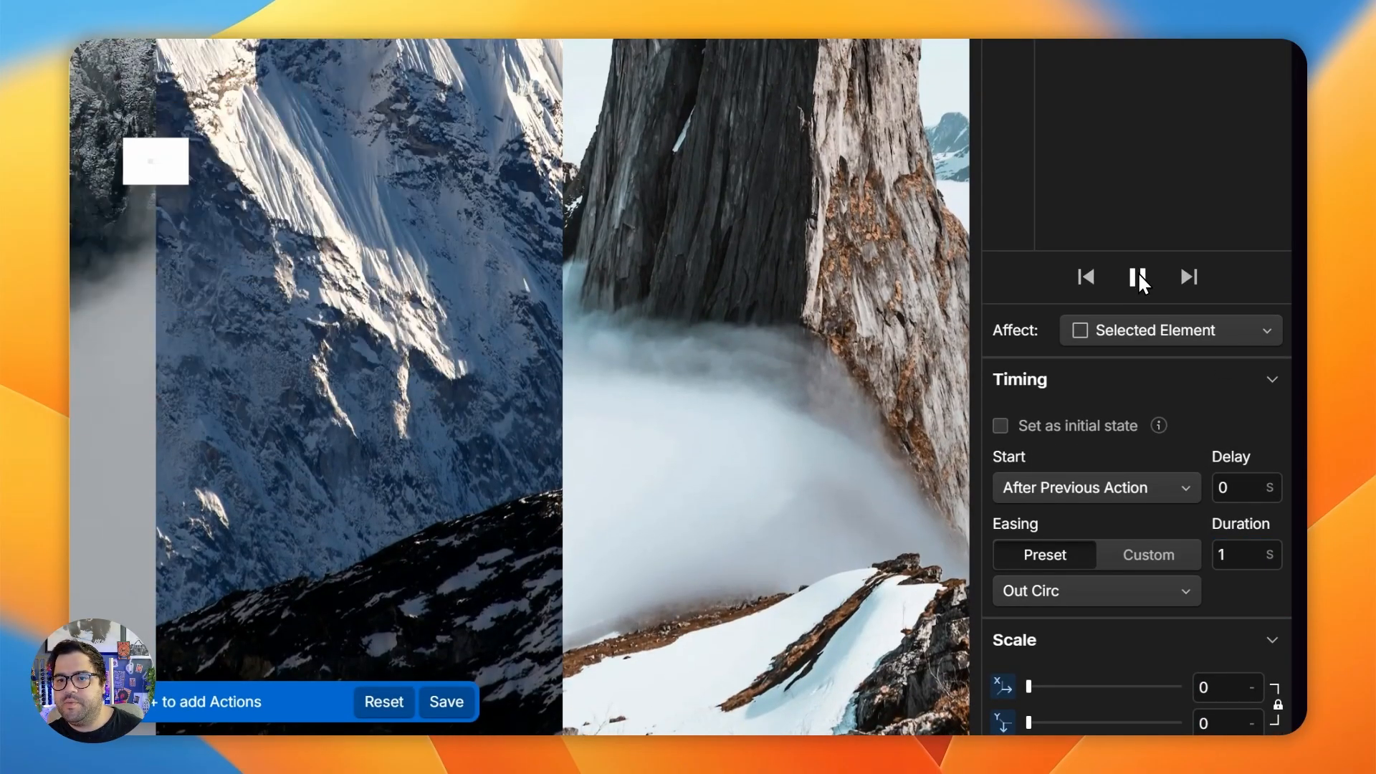
pyautogui.click(1134, 276)
# - Shorten the second Scale action's duration to 0.5 s and replay the preloader-OUT animation
pyautogui.scroll(-1, 1183, 430)
pyautogui.doubleClick(1247, 527)
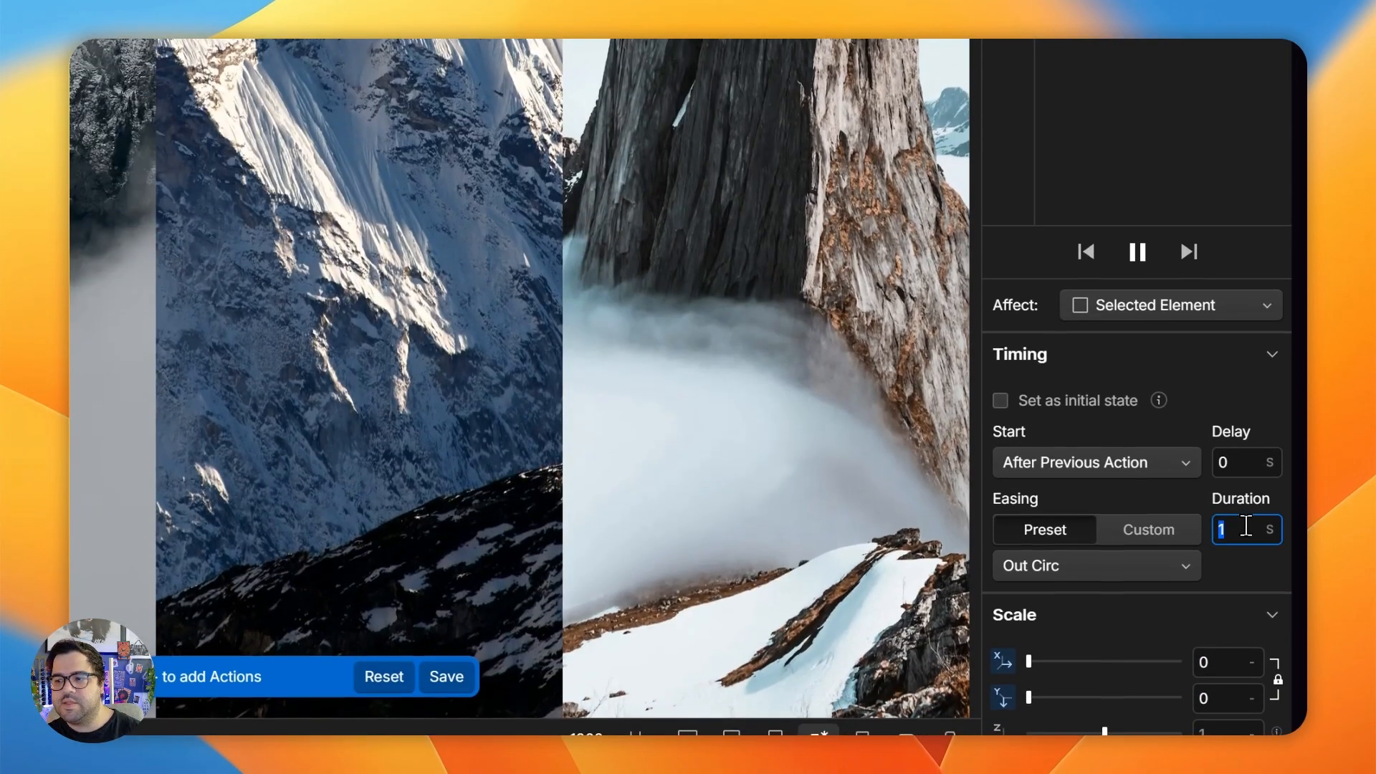
pyautogui.scroll(2, 1057, 255)
pyautogui.click(1137, 323)
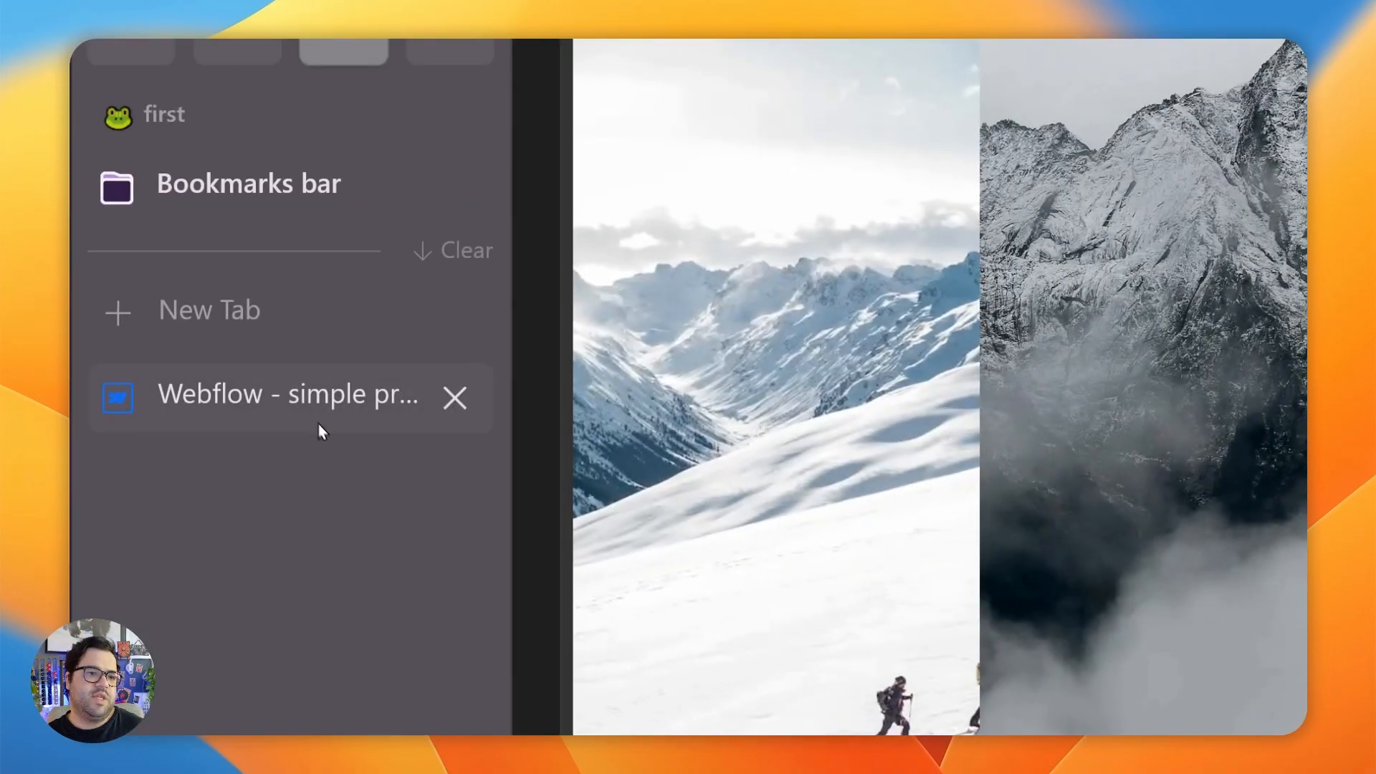
# - Preview the reference preloader again and replay preloader-OUT several times to compare the two exit animations
pyautogui.click(316, 419)
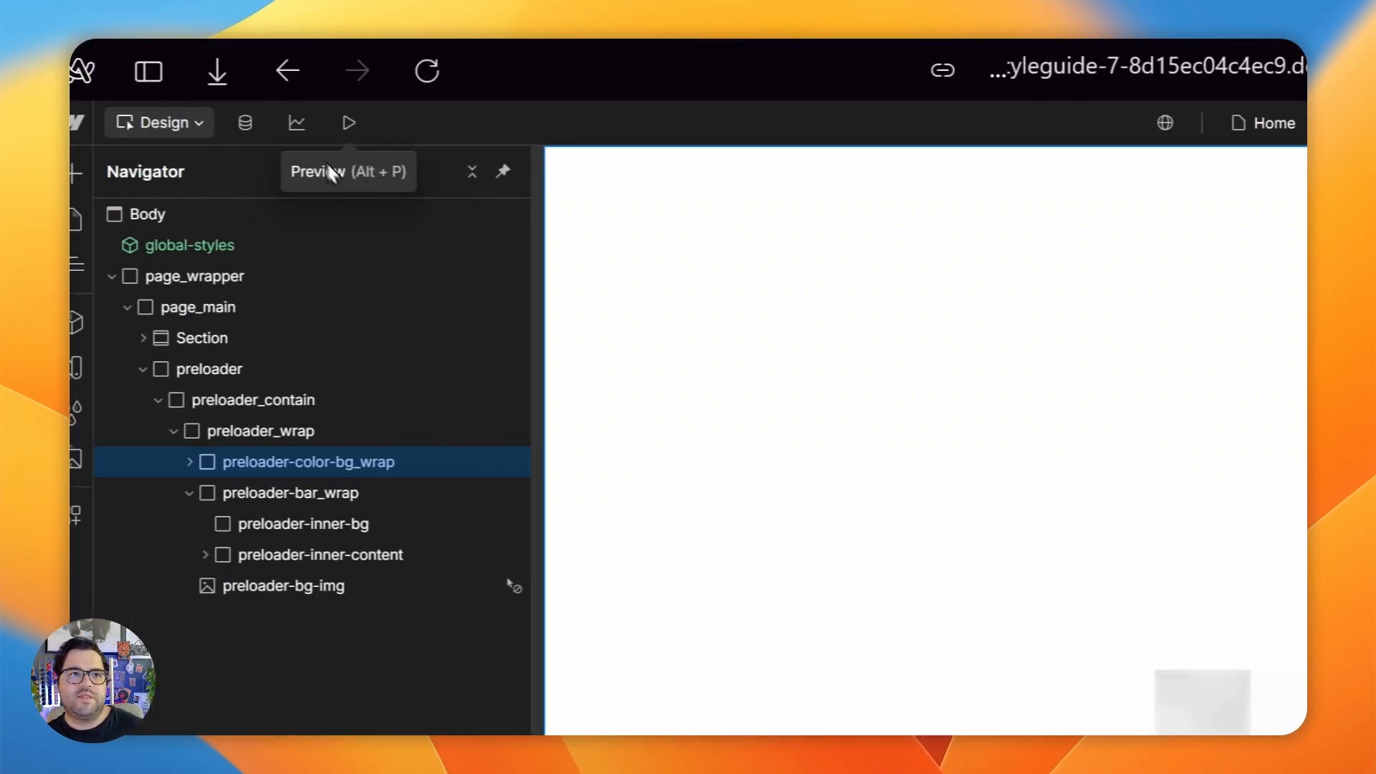
pyautogui.click(381, 140)
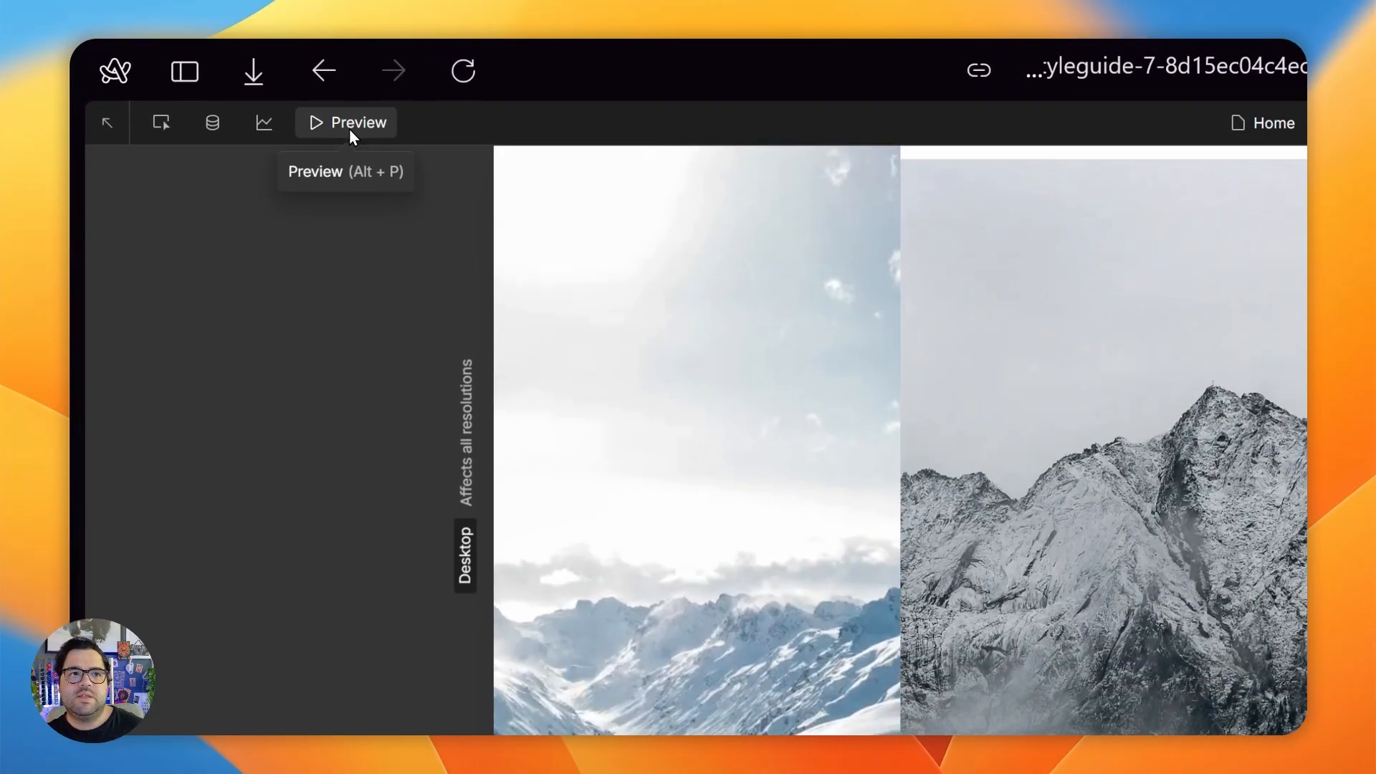
pyautogui.click(351, 129)
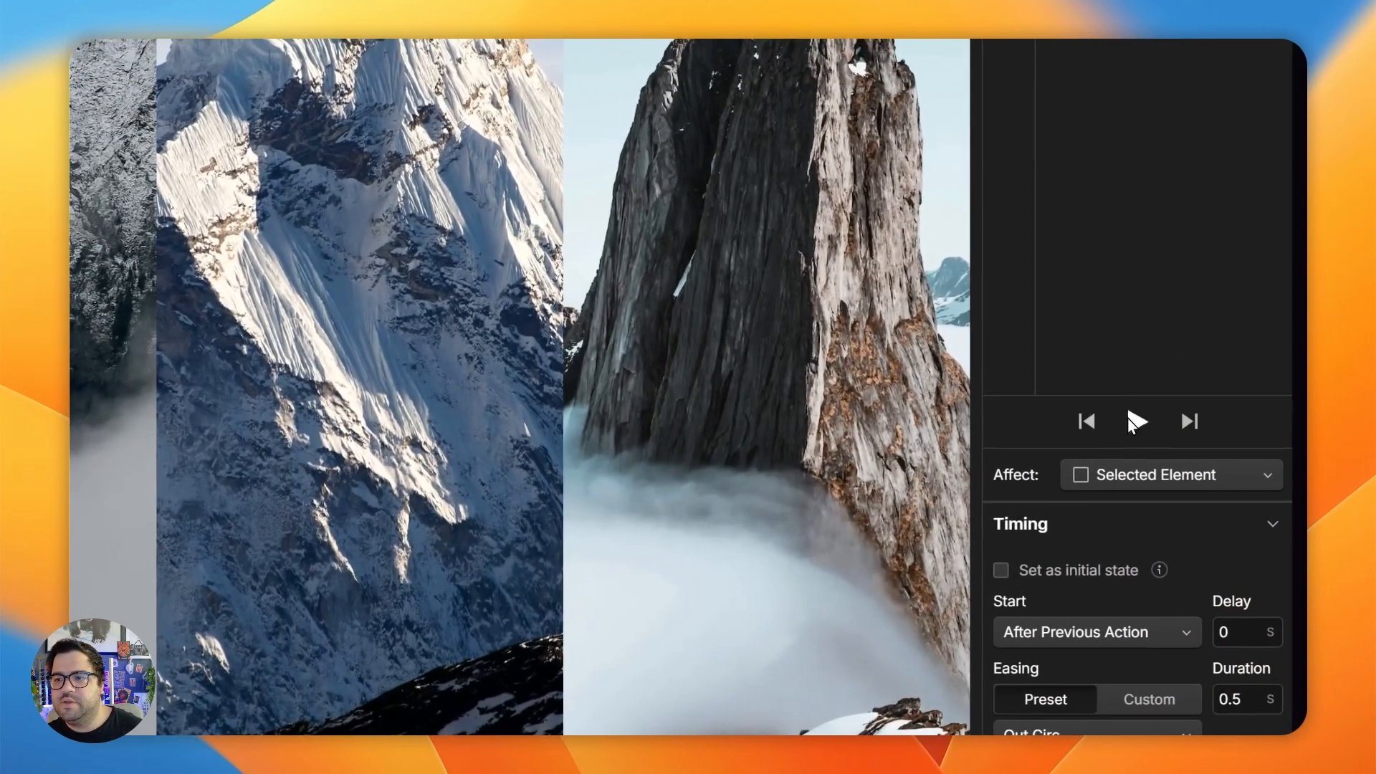
pyautogui.click(1134, 421)
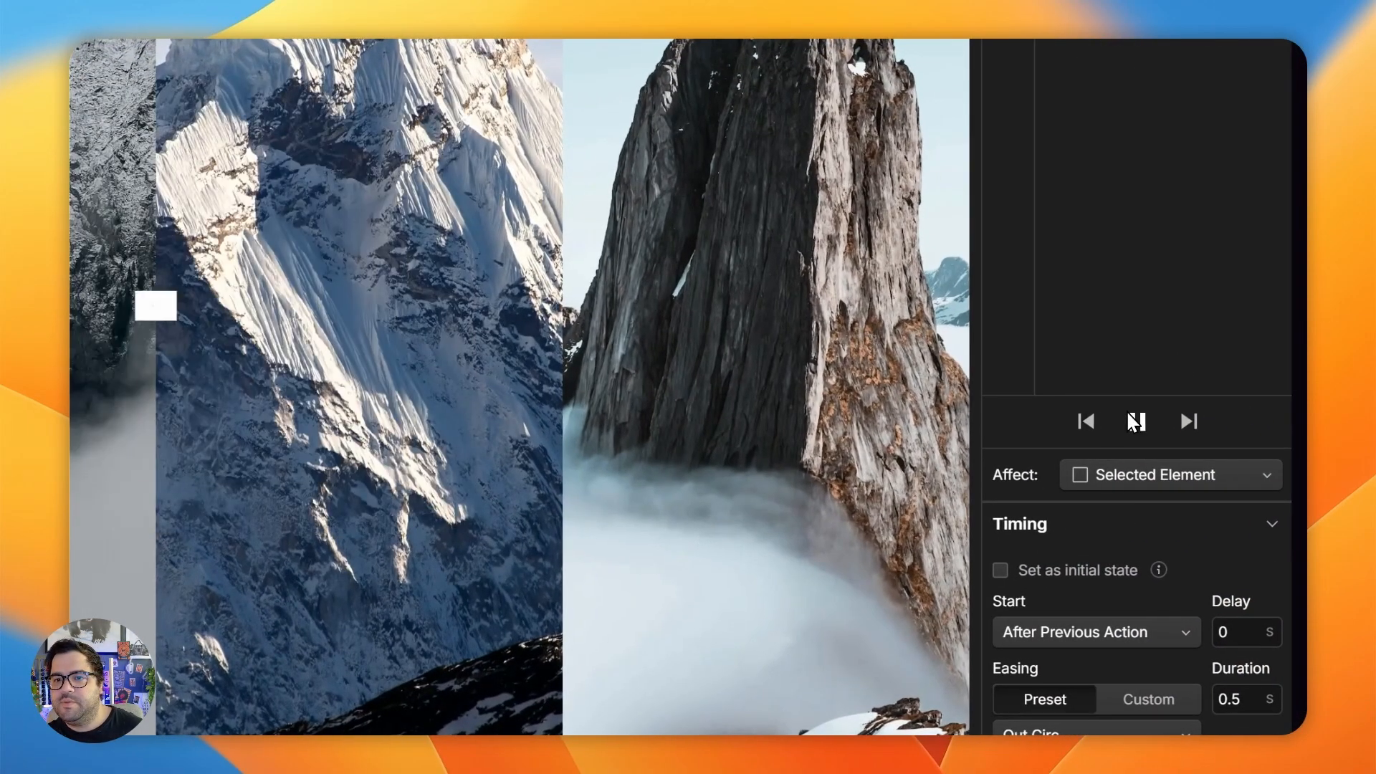
pyautogui.click(1137, 422)
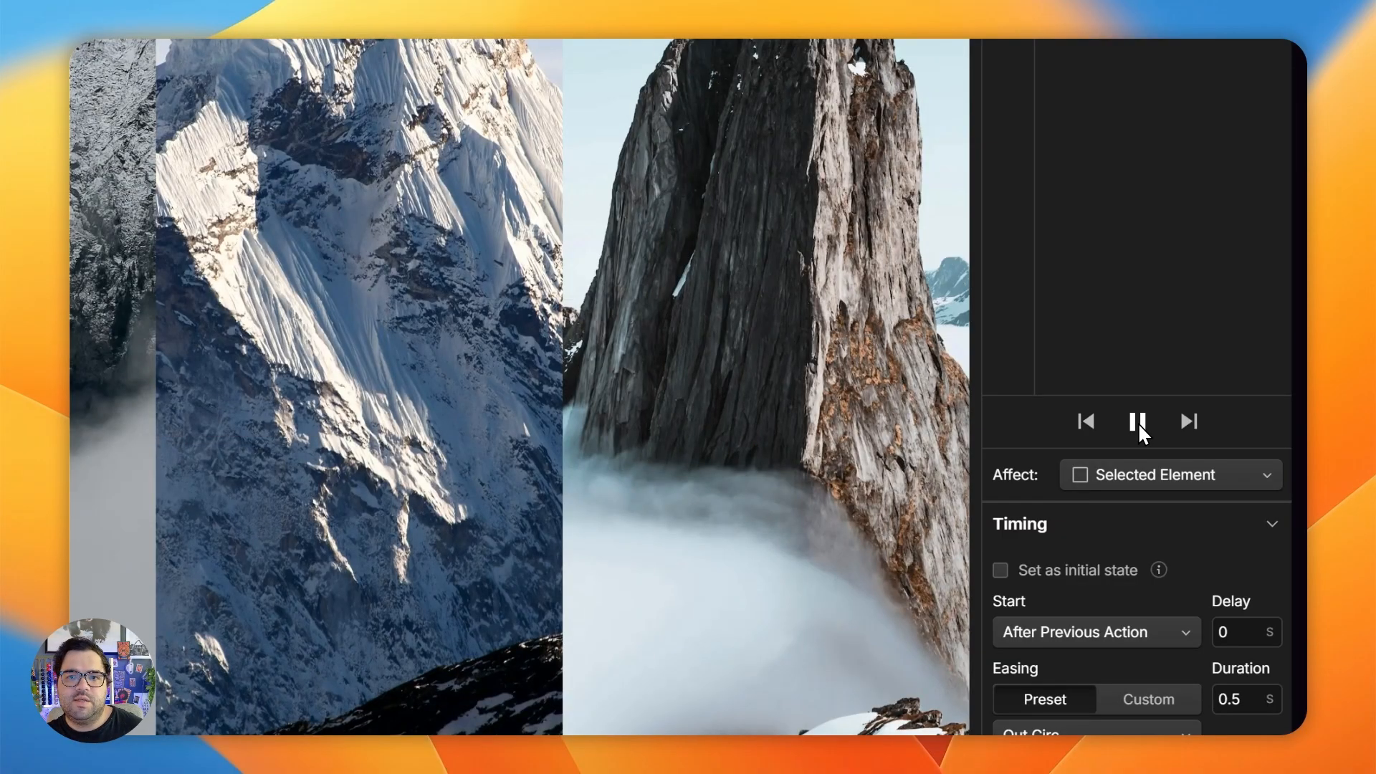
pyautogui.click(1138, 423)
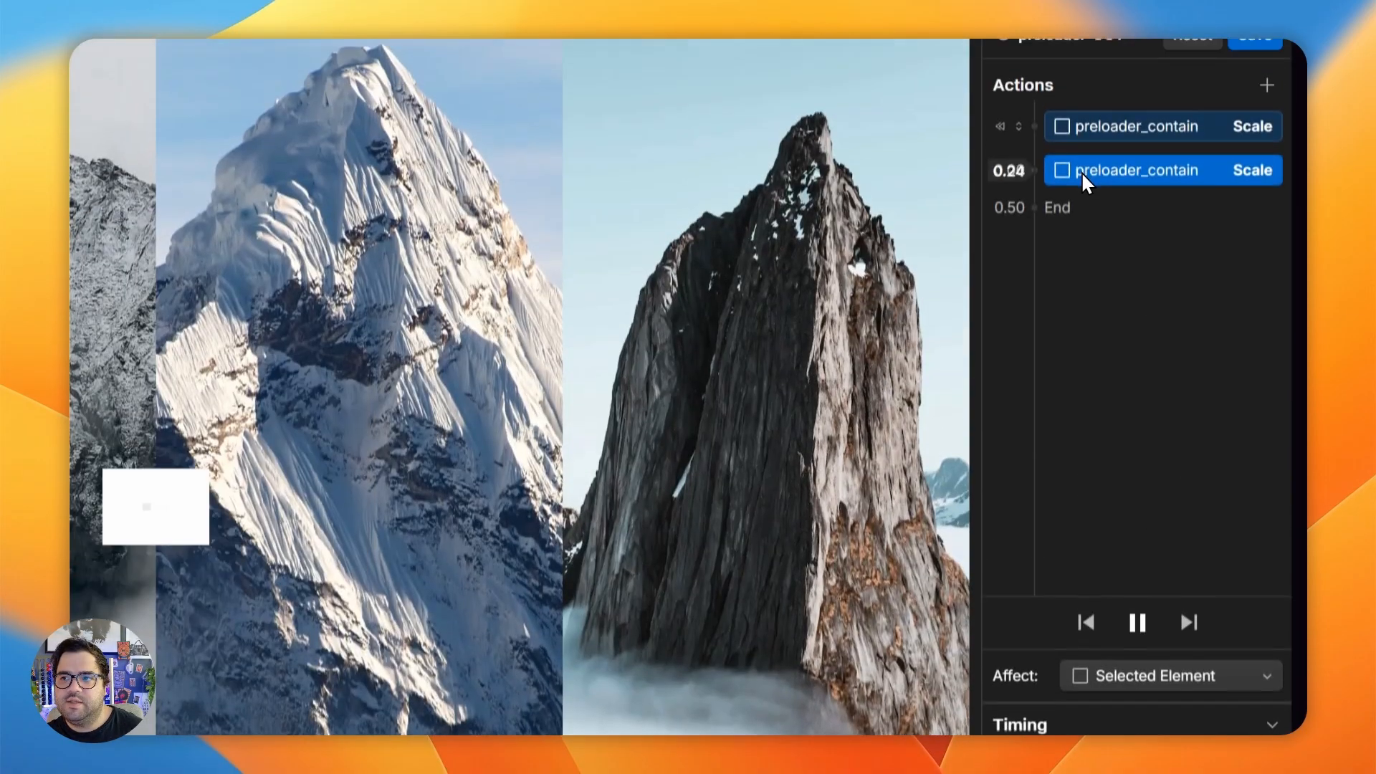
# - Add a Hide/Show action for preloader_contain after the second Scale action and play the animation
pyautogui.click(1036, 252)
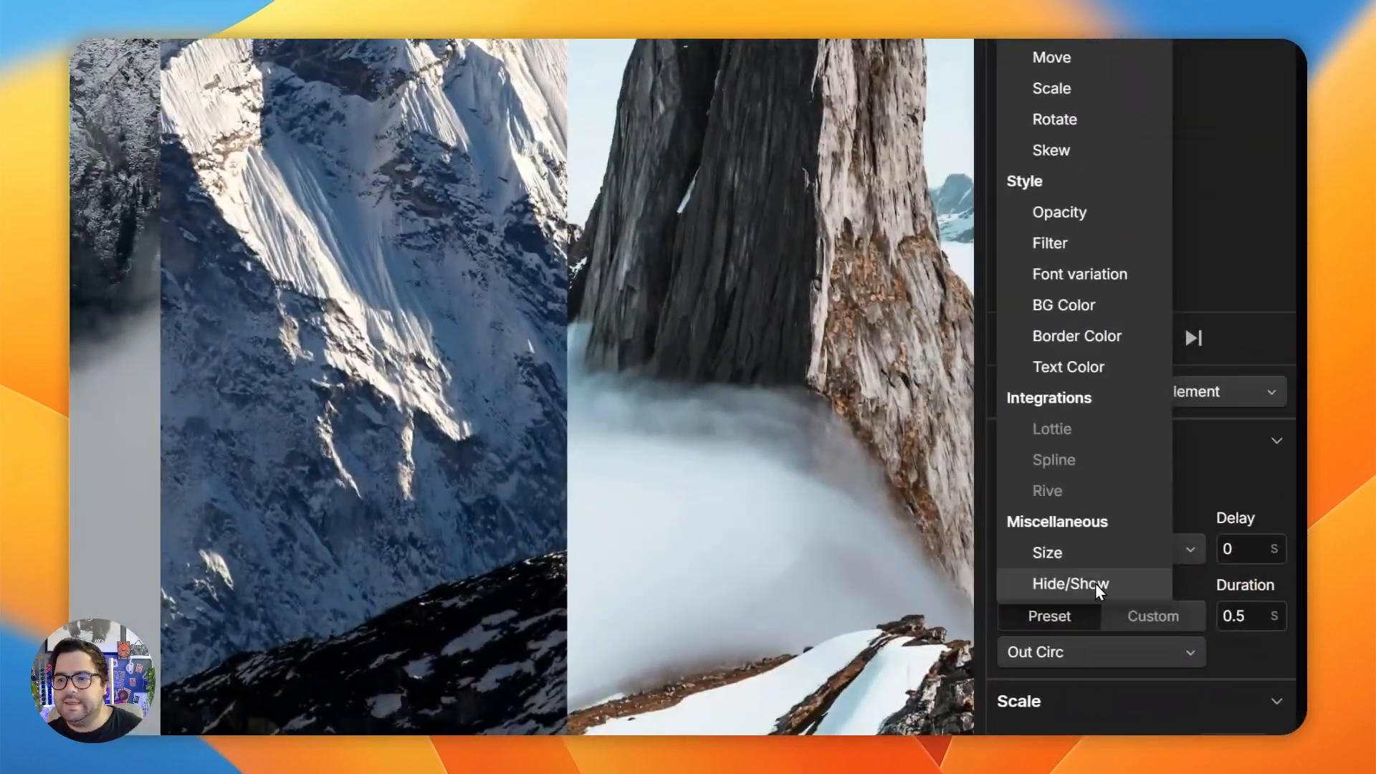
pyautogui.click(1096, 583)
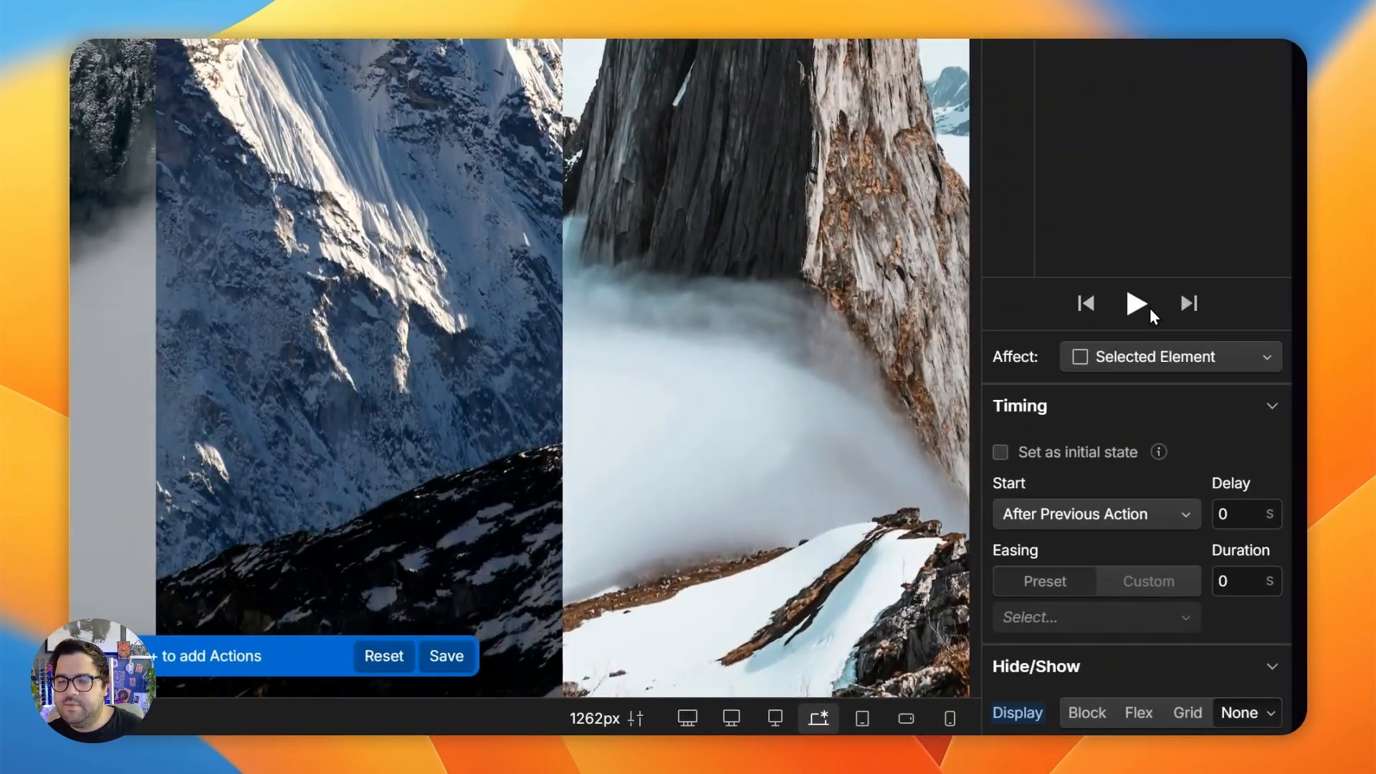
pyautogui.click(1137, 304)
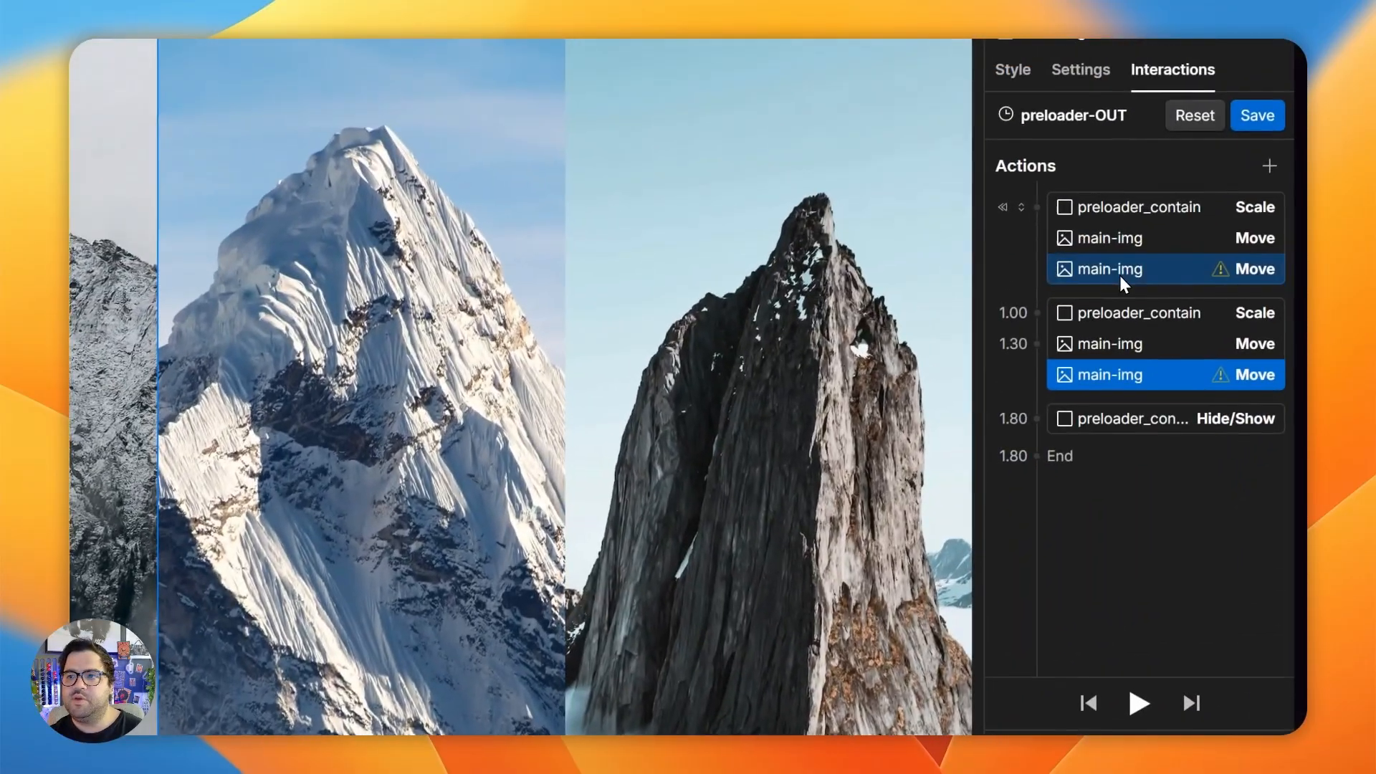
# - Delete all the main-img Move actions from preloader-OUT, leaving only the preloader_contain actions
pyautogui.click(1130, 278)
pyautogui.press('Delete')
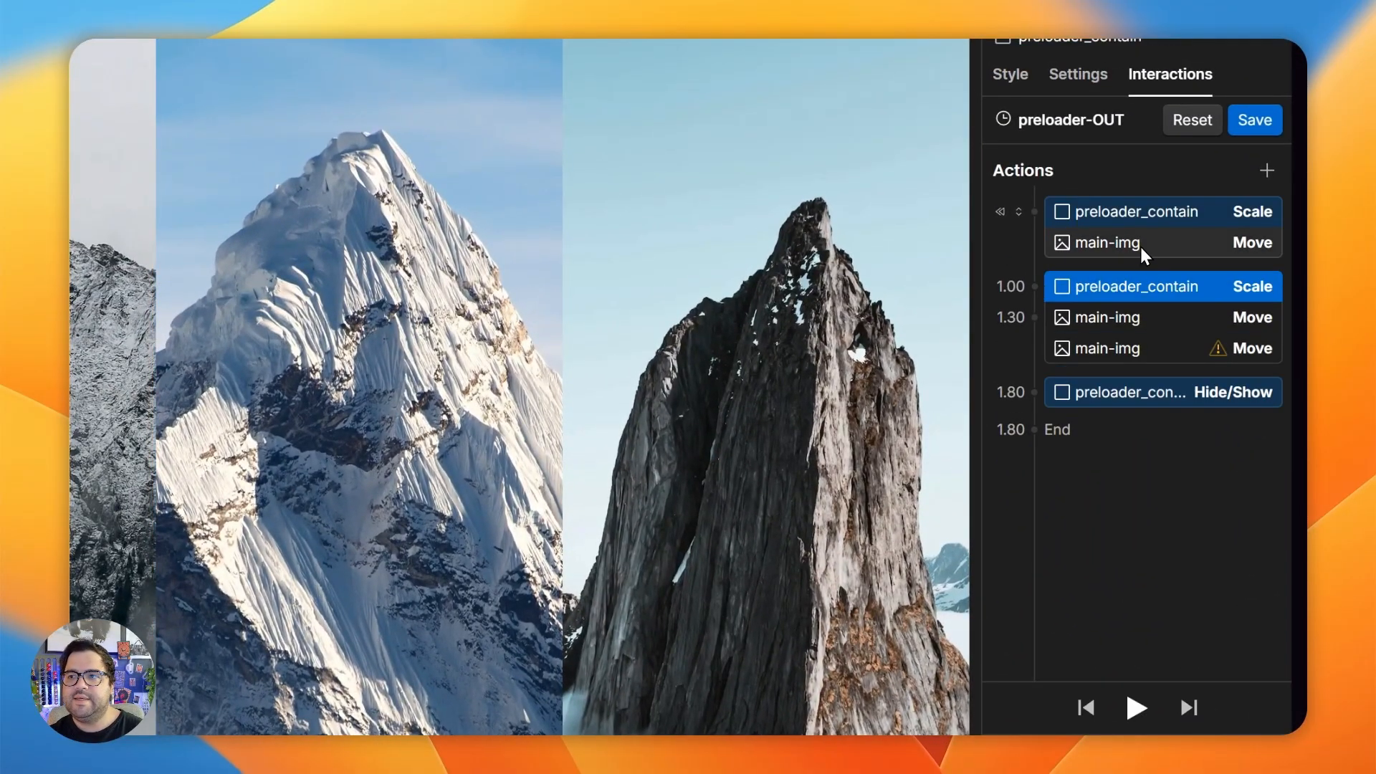
pyautogui.click(1140, 244)
pyautogui.press('Delete')
pyautogui.click(1138, 287)
pyautogui.press('Delete')
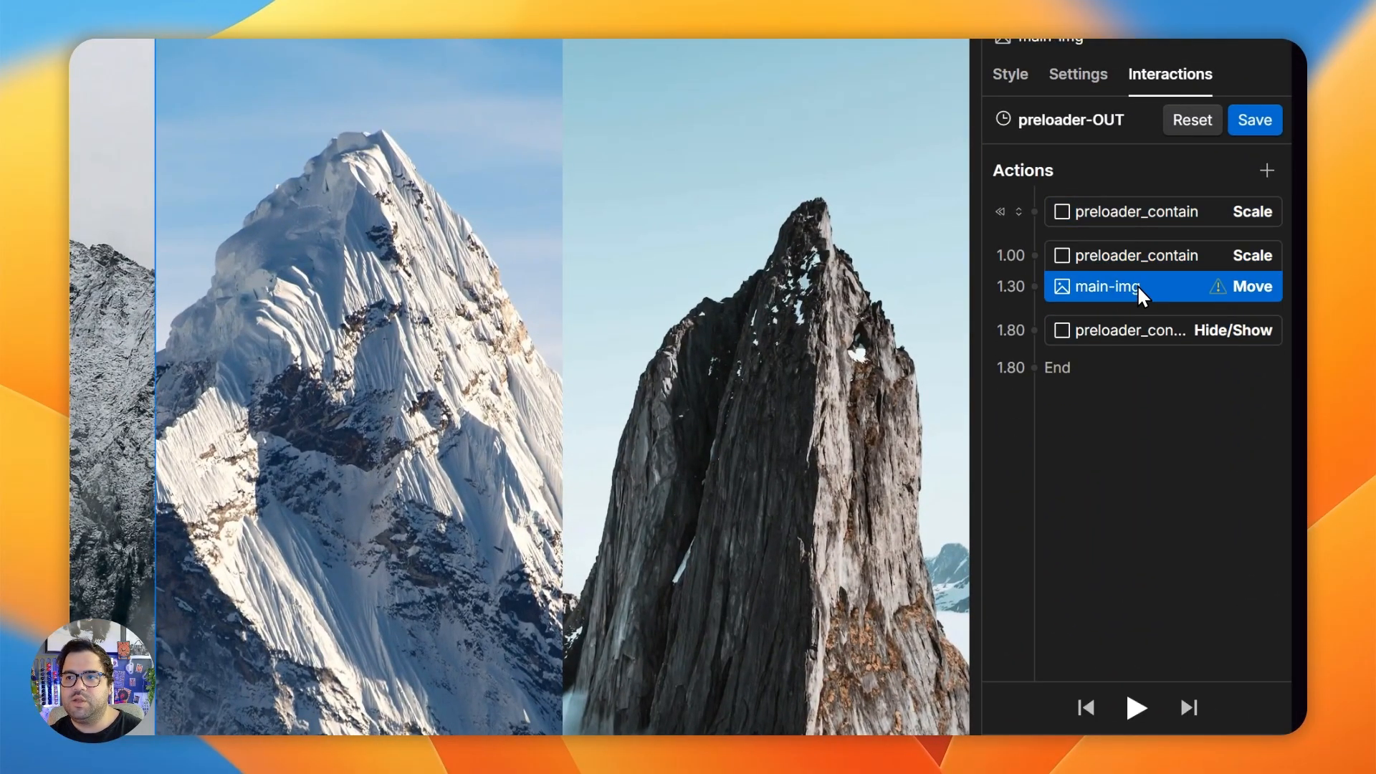
pyautogui.press('Delete')
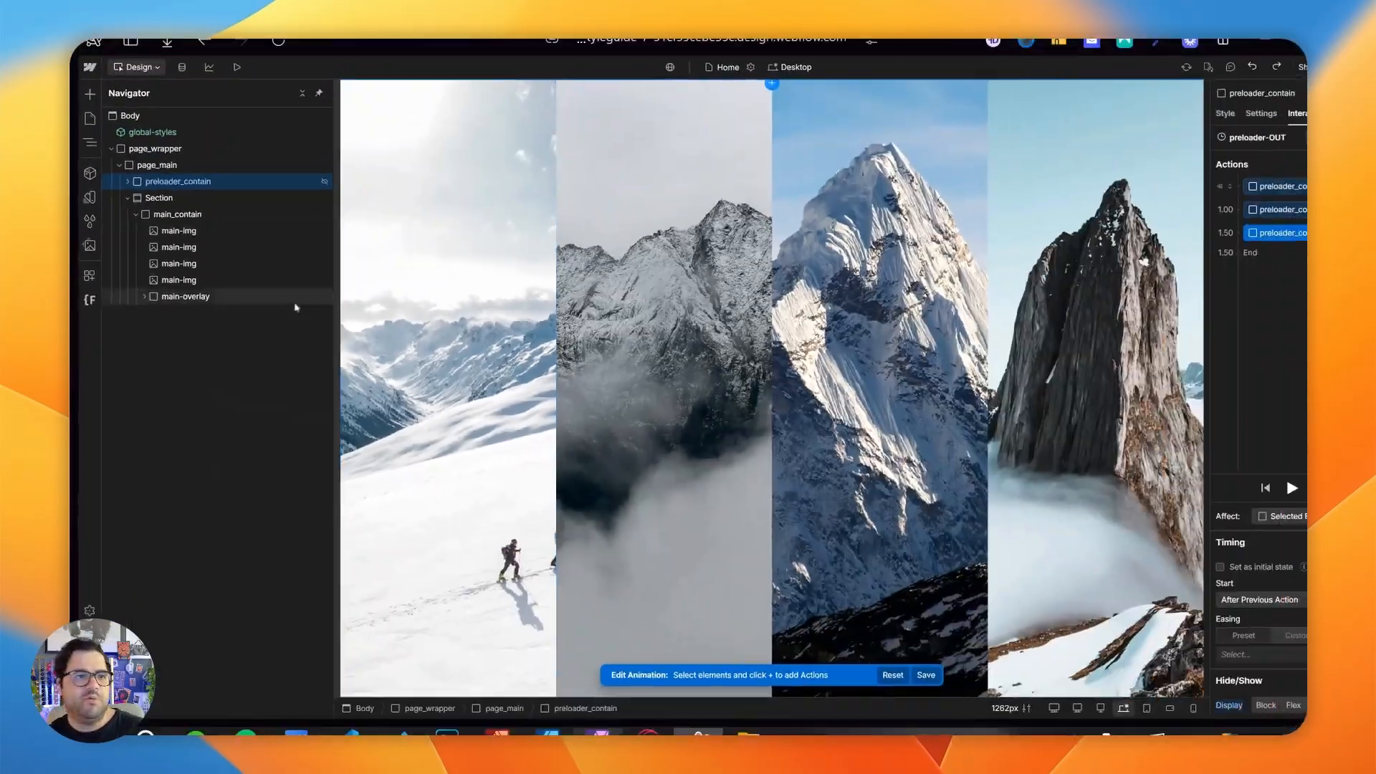
# - Add a Move action for the first main-img to the initial-state group, with its Y offset at 110%
pyautogui.click(179, 231)
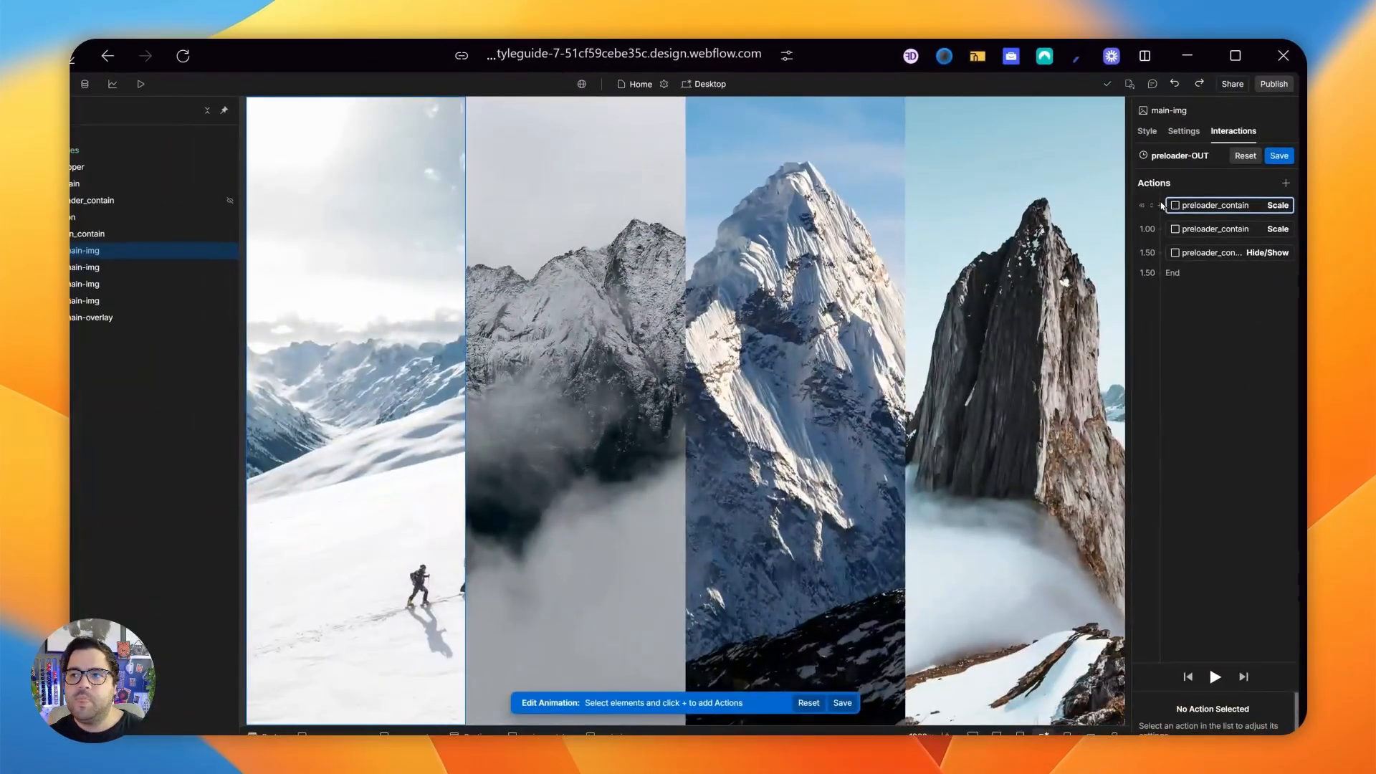
pyautogui.click(1162, 203)
pyautogui.click(1095, 453)
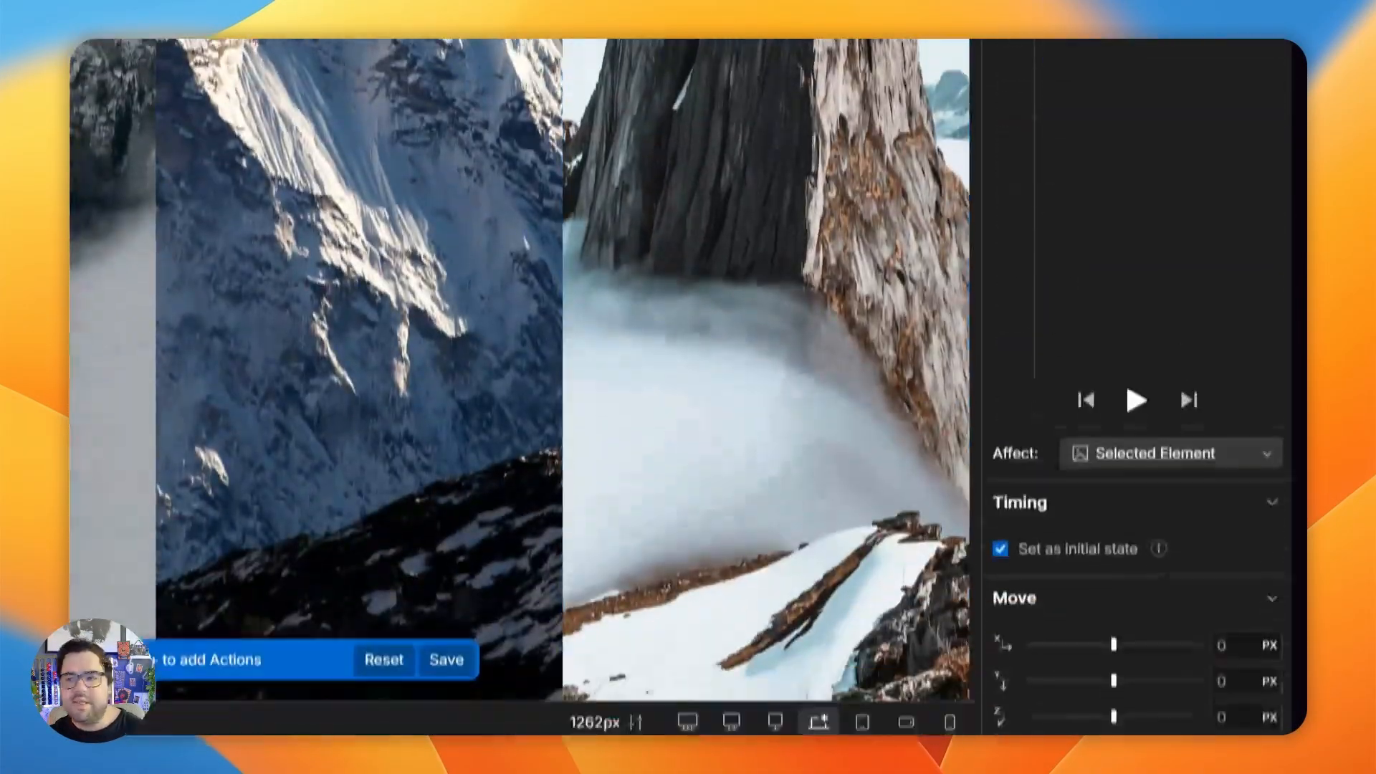
pyautogui.click(1240, 681)
pyautogui.write('110')
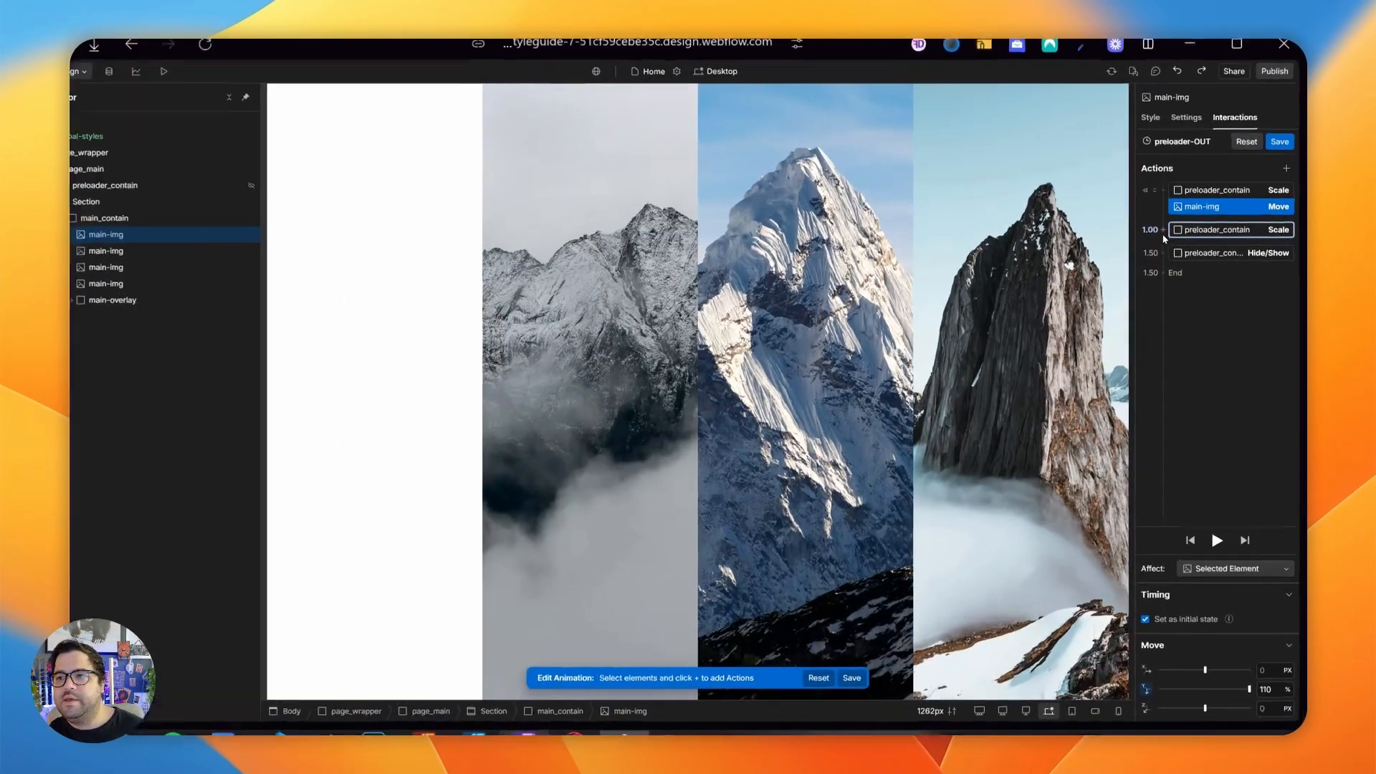
# - Add a second Move action for the first main-img alongside the timed Scale, with Y at 0% and Out Circ easing
pyautogui.click(1164, 231)
pyautogui.click(1177, 299)
pyautogui.click(1270, 691)
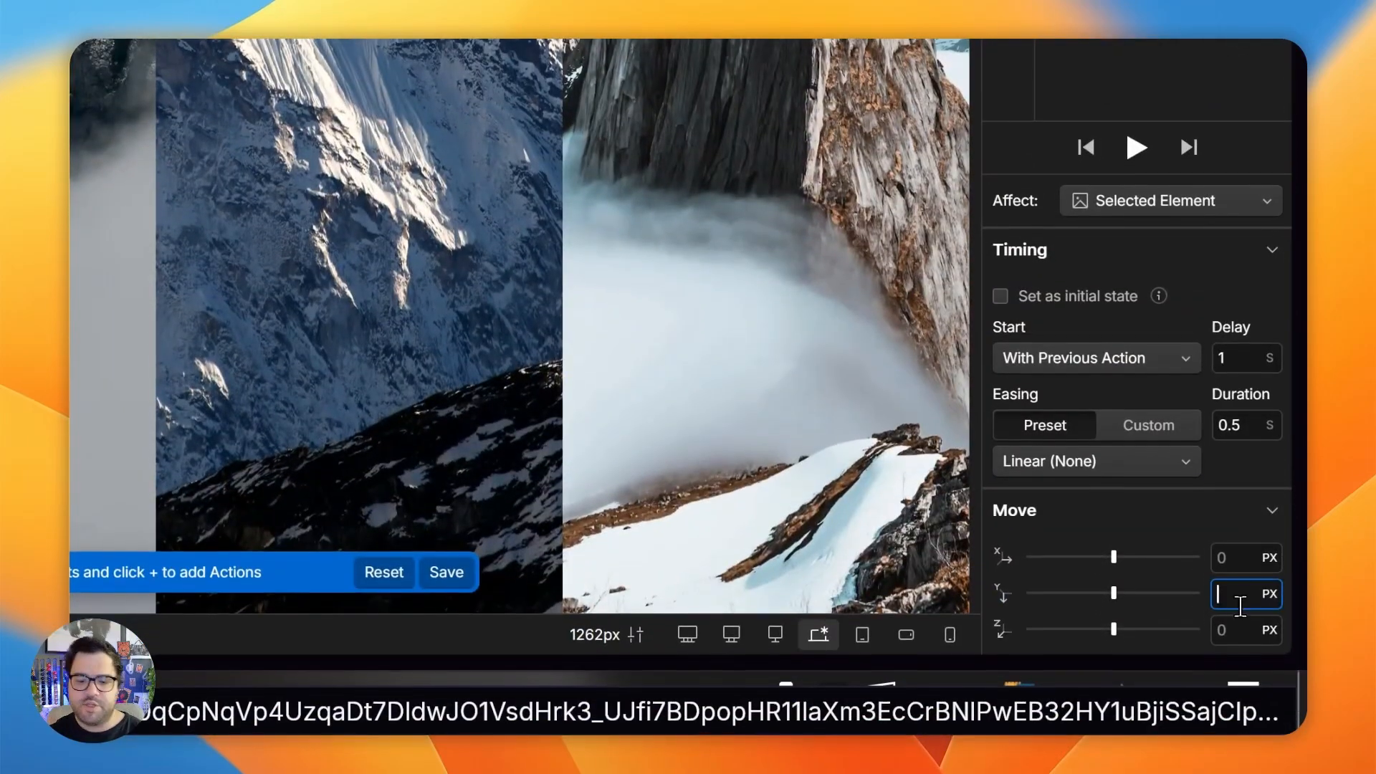
pyautogui.write('0')
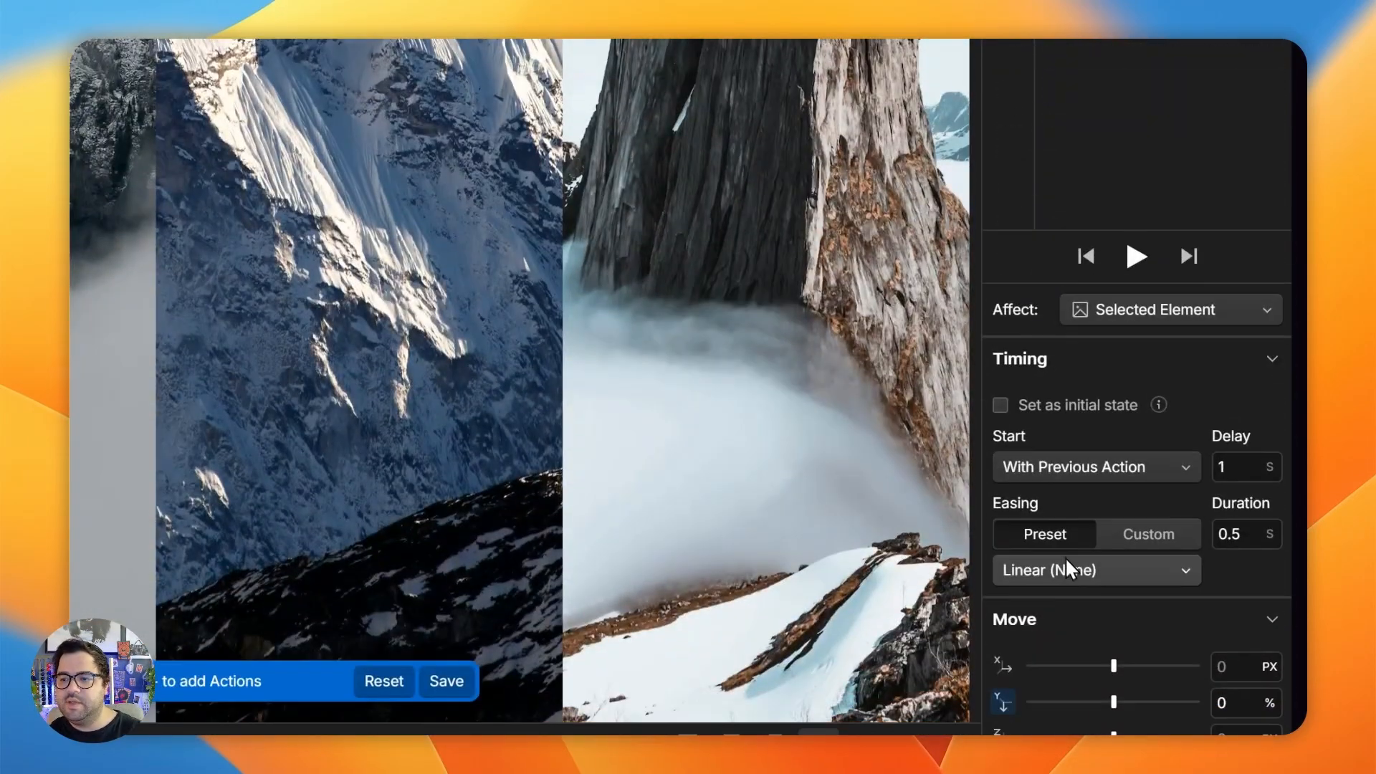
pyautogui.click(1066, 566)
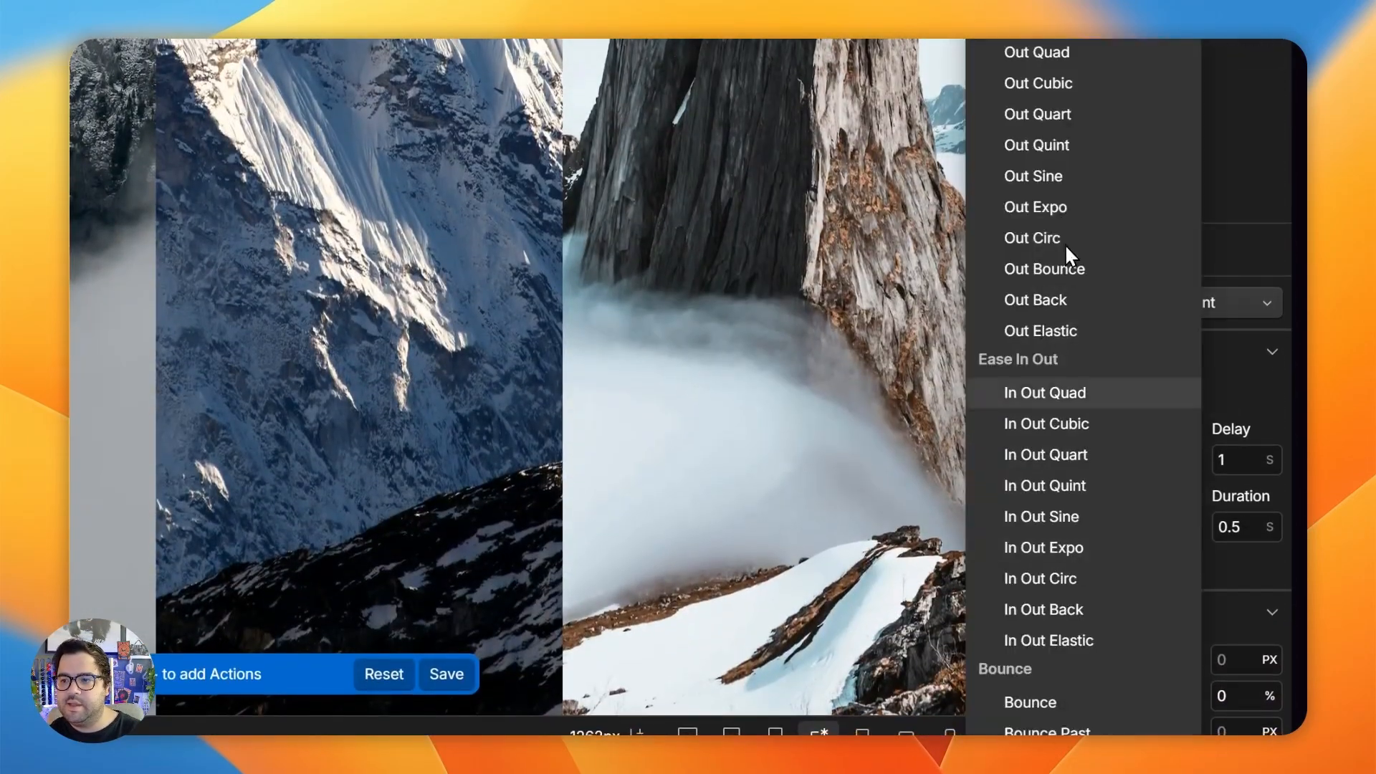
pyautogui.click(1056, 238)
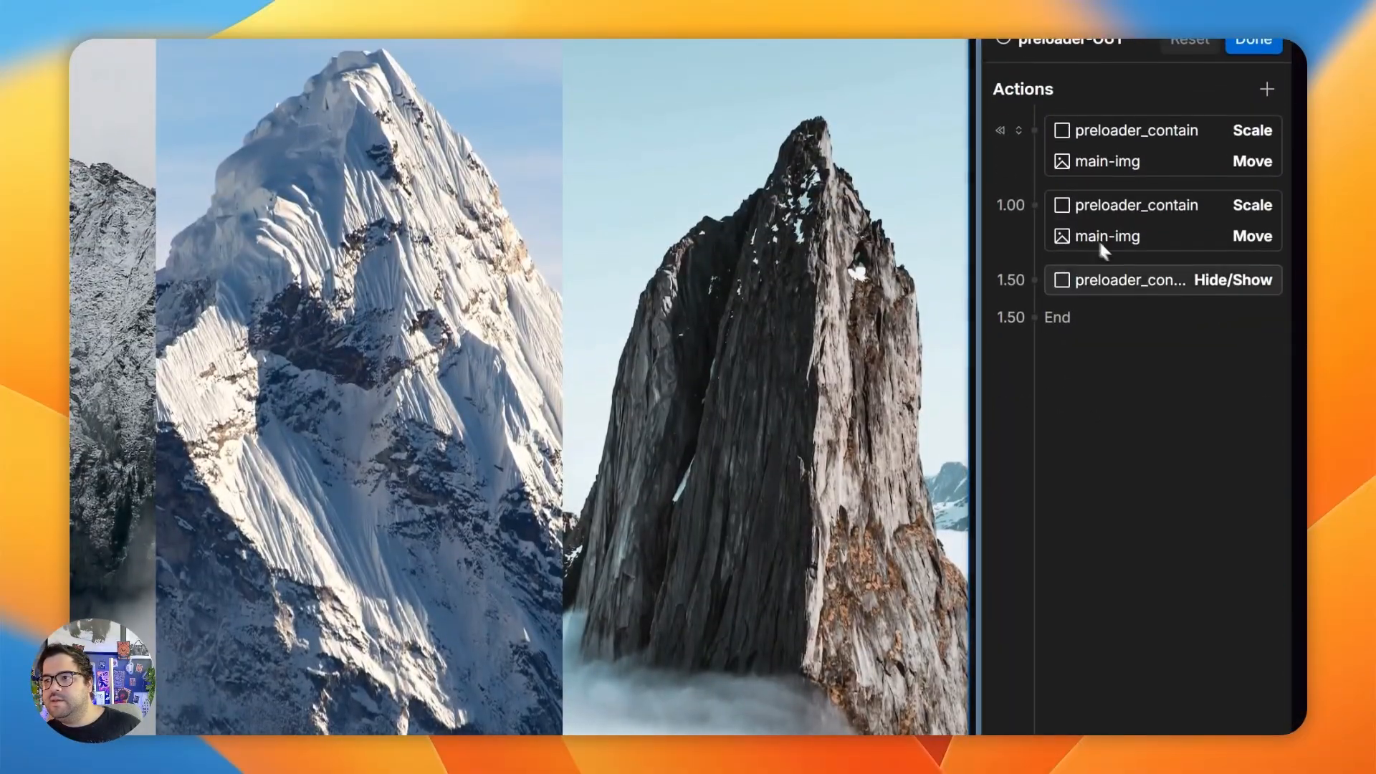
# - Set the delay of the first main-img's timed Move action to 1.3 s and preview the page
pyautogui.click(1090, 160)
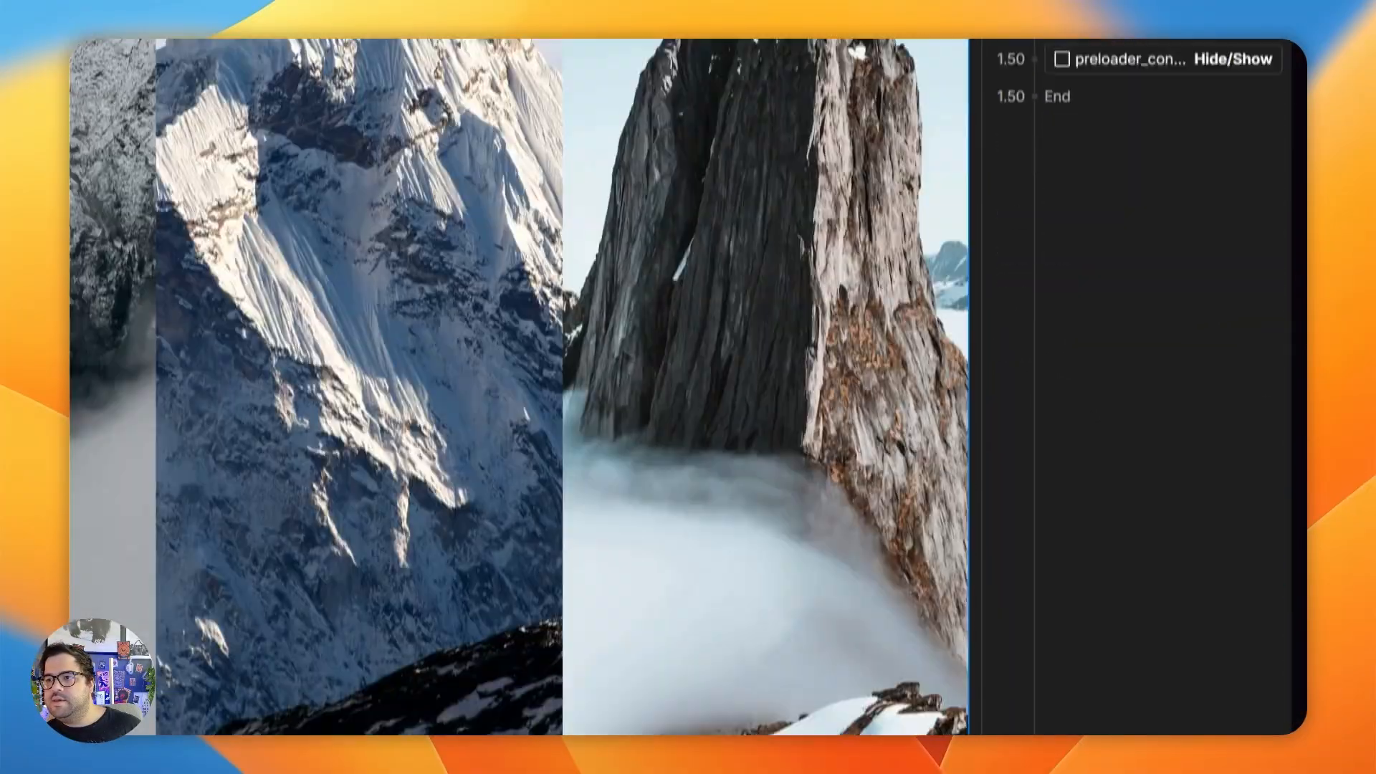
pyautogui.click(1251, 426)
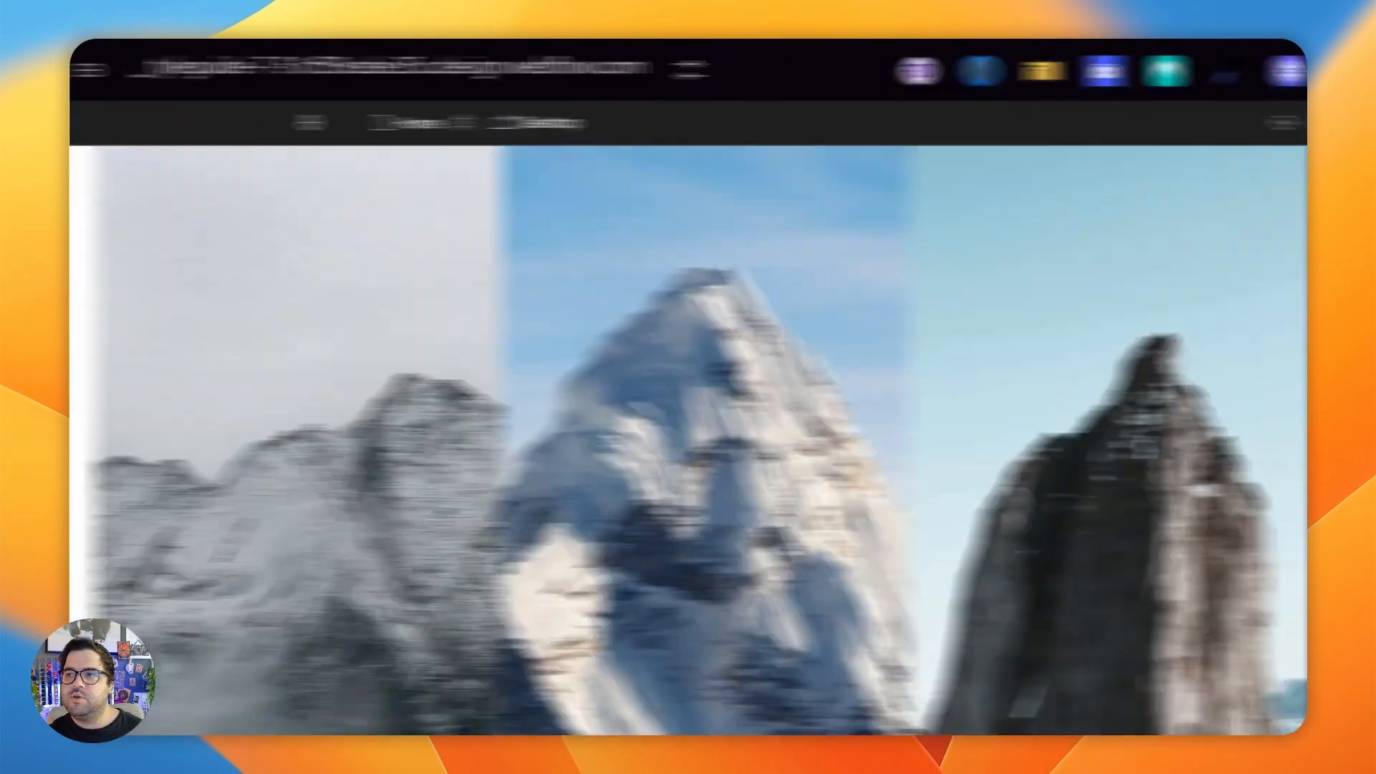
pyautogui.click(385, 132)
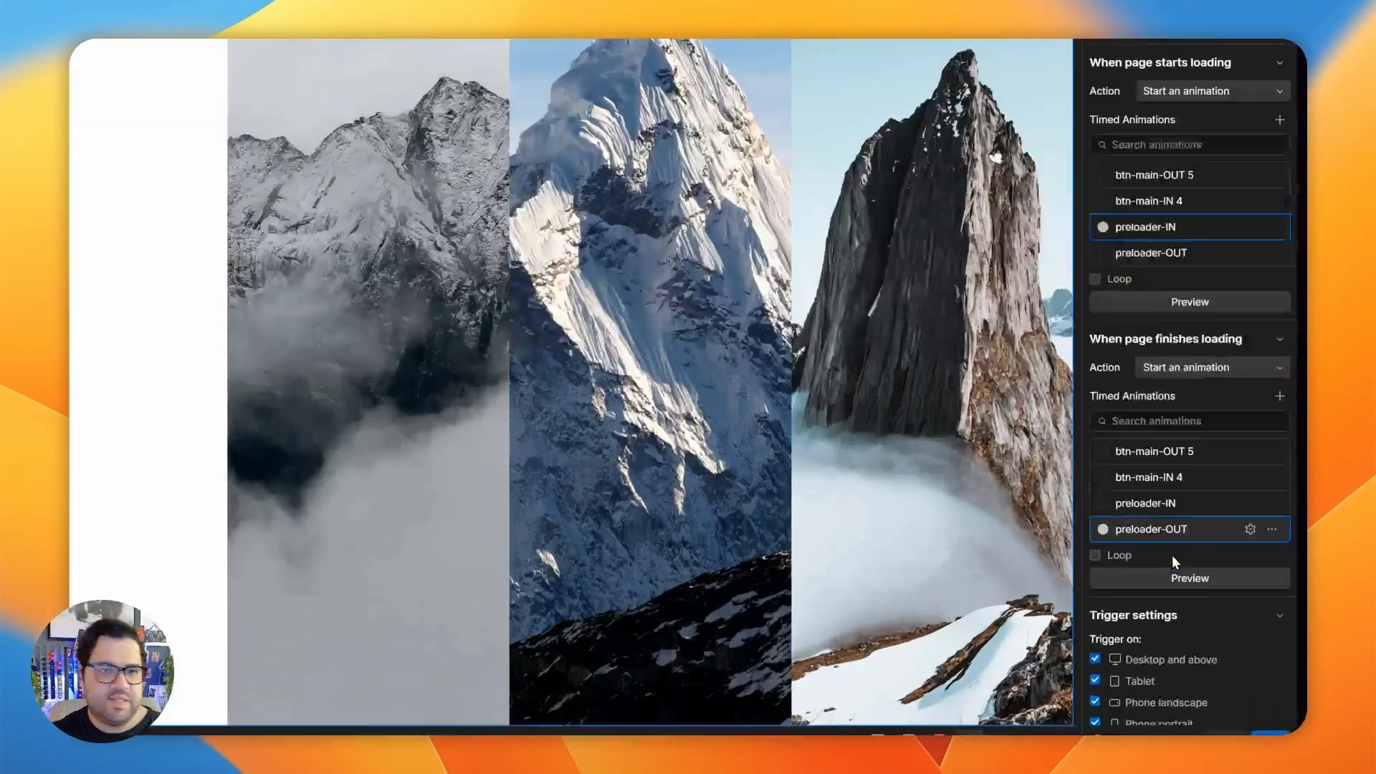
# - In preloader-OUT, add Move actions for the second main-img to the initial-state group and after the 1.3 s Move
pyautogui.click(1210, 556)
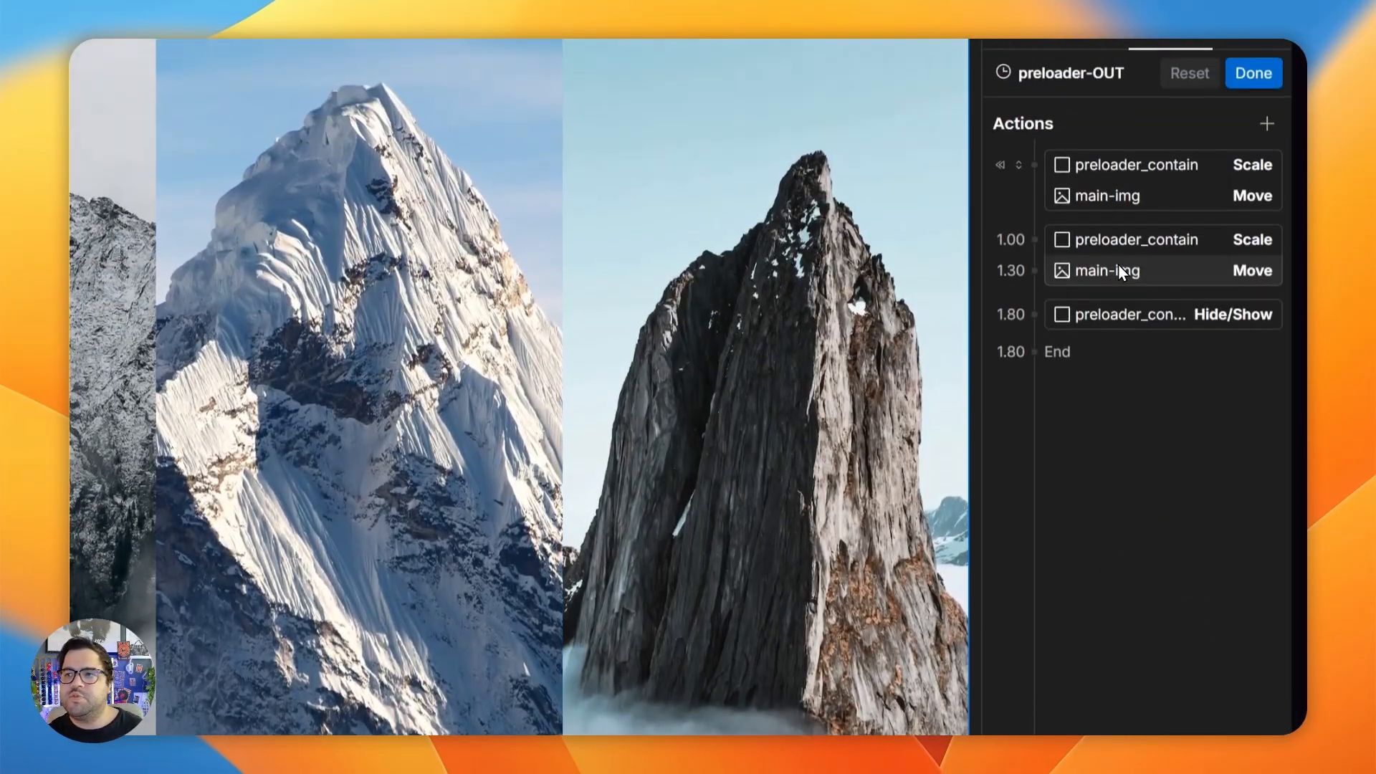
pyautogui.click(1120, 273)
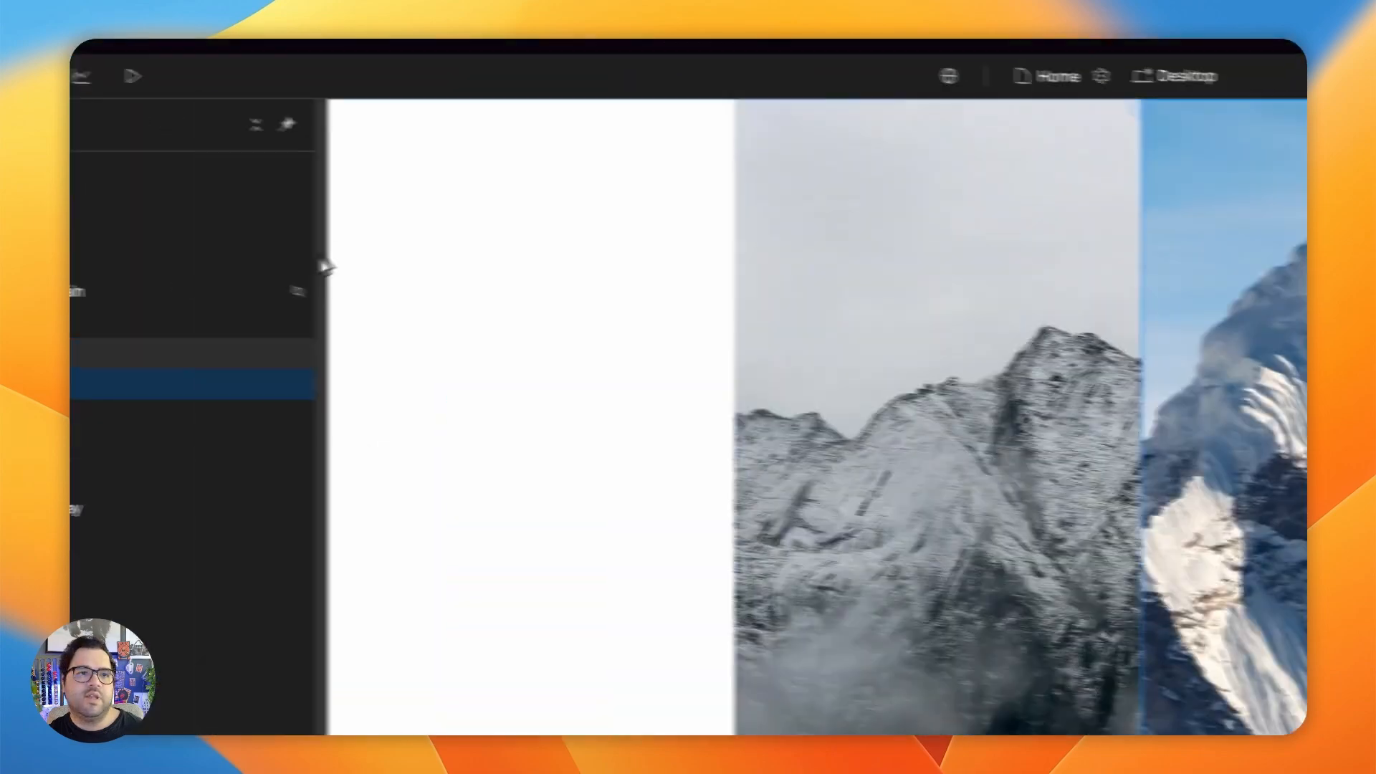
pyautogui.click(344, 398)
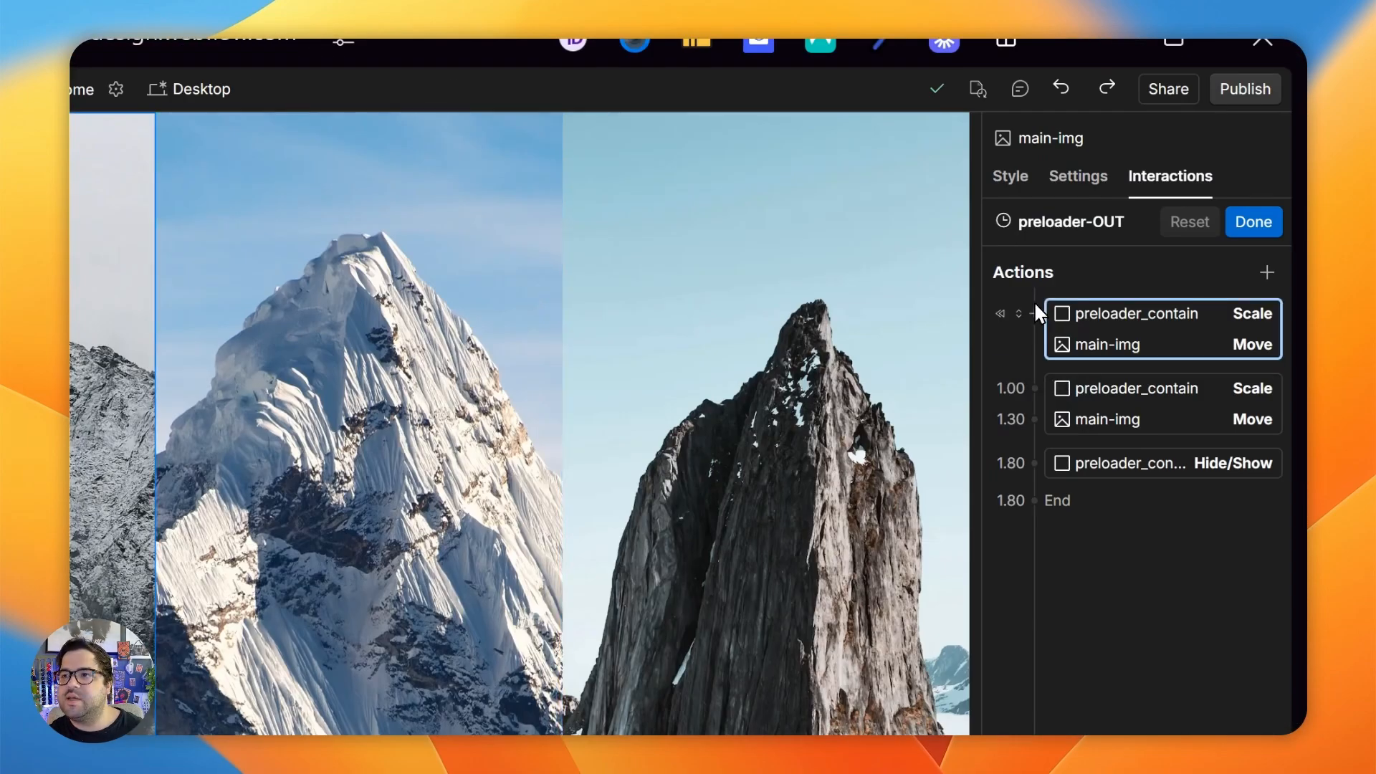
pyautogui.click(1034, 313)
pyautogui.click(1068, 449)
pyautogui.moveTo(1104, 380); pyautogui.dragTo(1104, 381)
pyautogui.click(1034, 450)
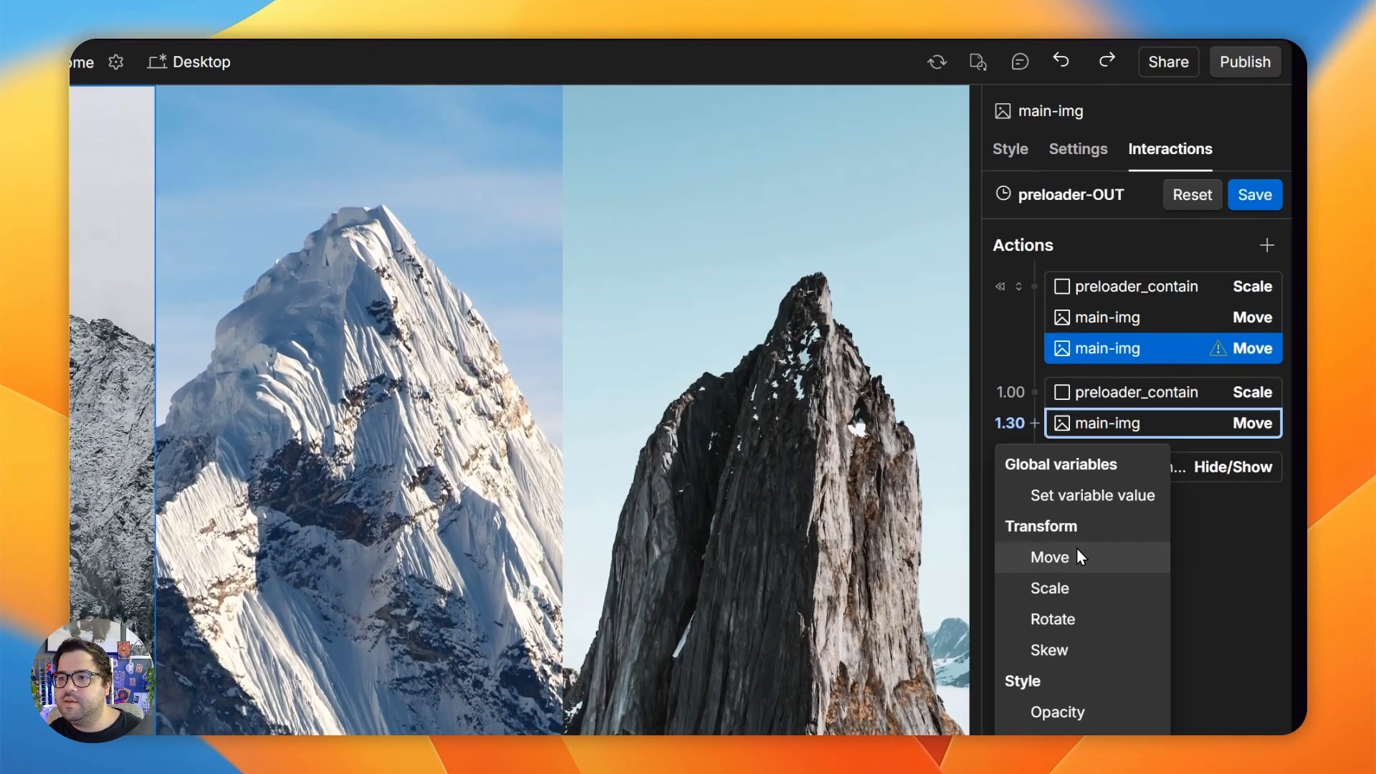
pyautogui.click(1077, 552)
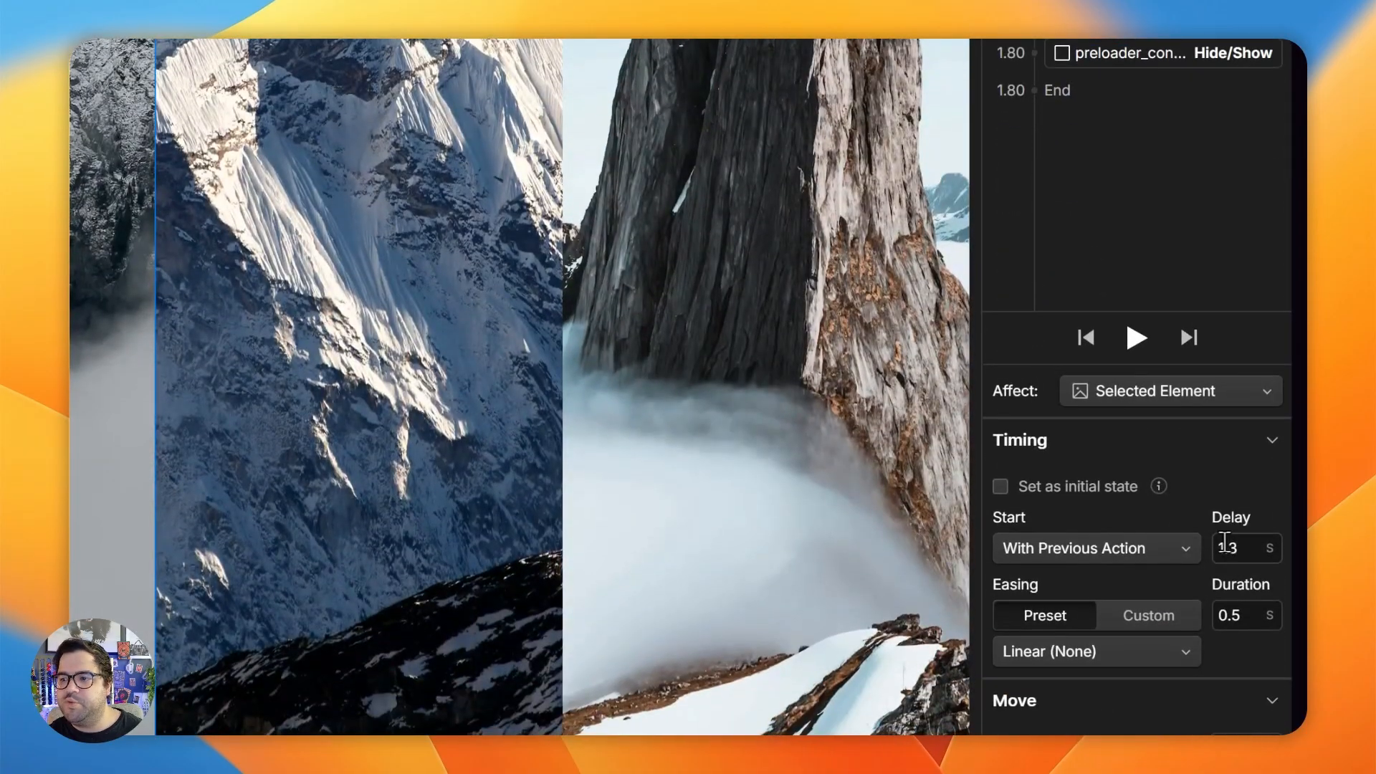
# - Set the second main-img's timed Move delay to 1.5 s and its initial-state Move Y offset to 110%
pyautogui.click(1228, 547)
pyautogui.write('1.3')
pyautogui.press('BackSpace')
pyautogui.write('5')
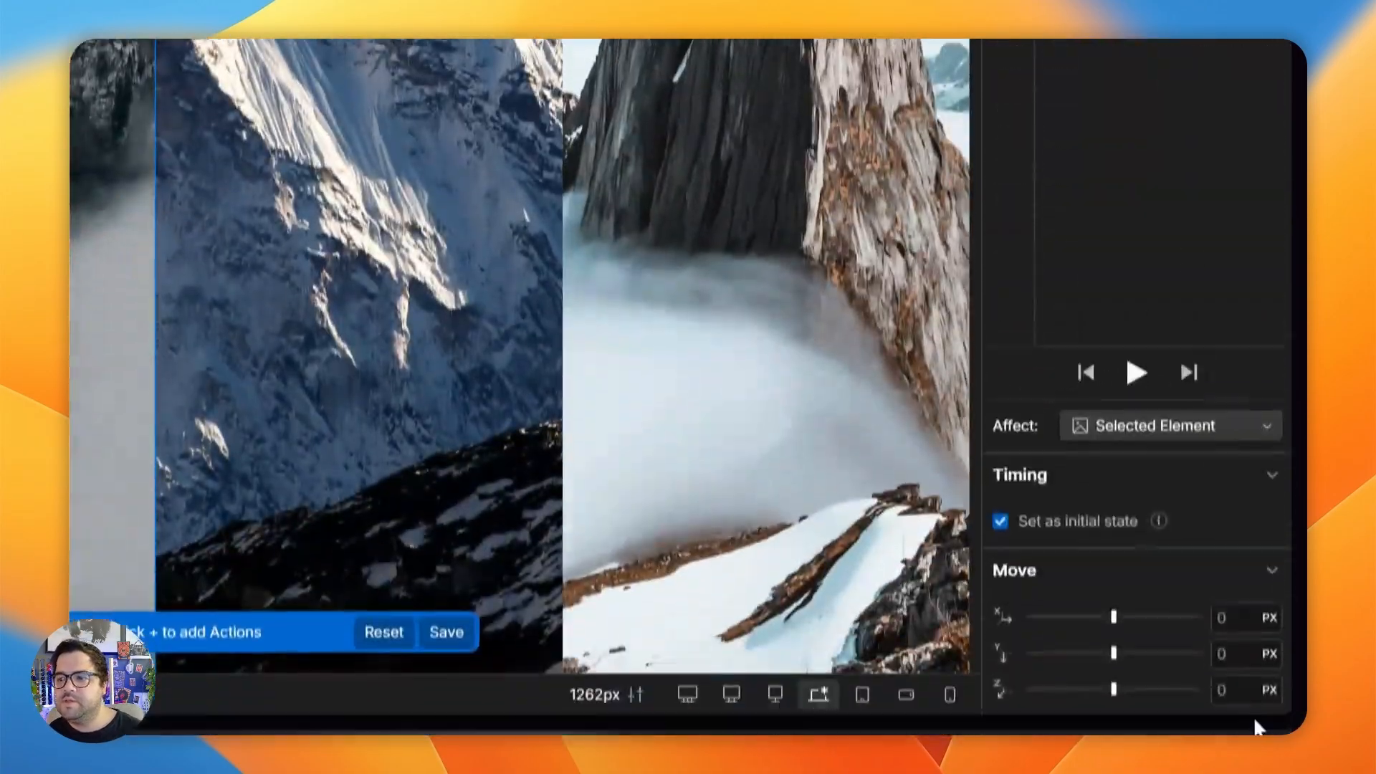
pyautogui.click(1262, 593)
pyautogui.write('110%')
pyautogui.press('Return')
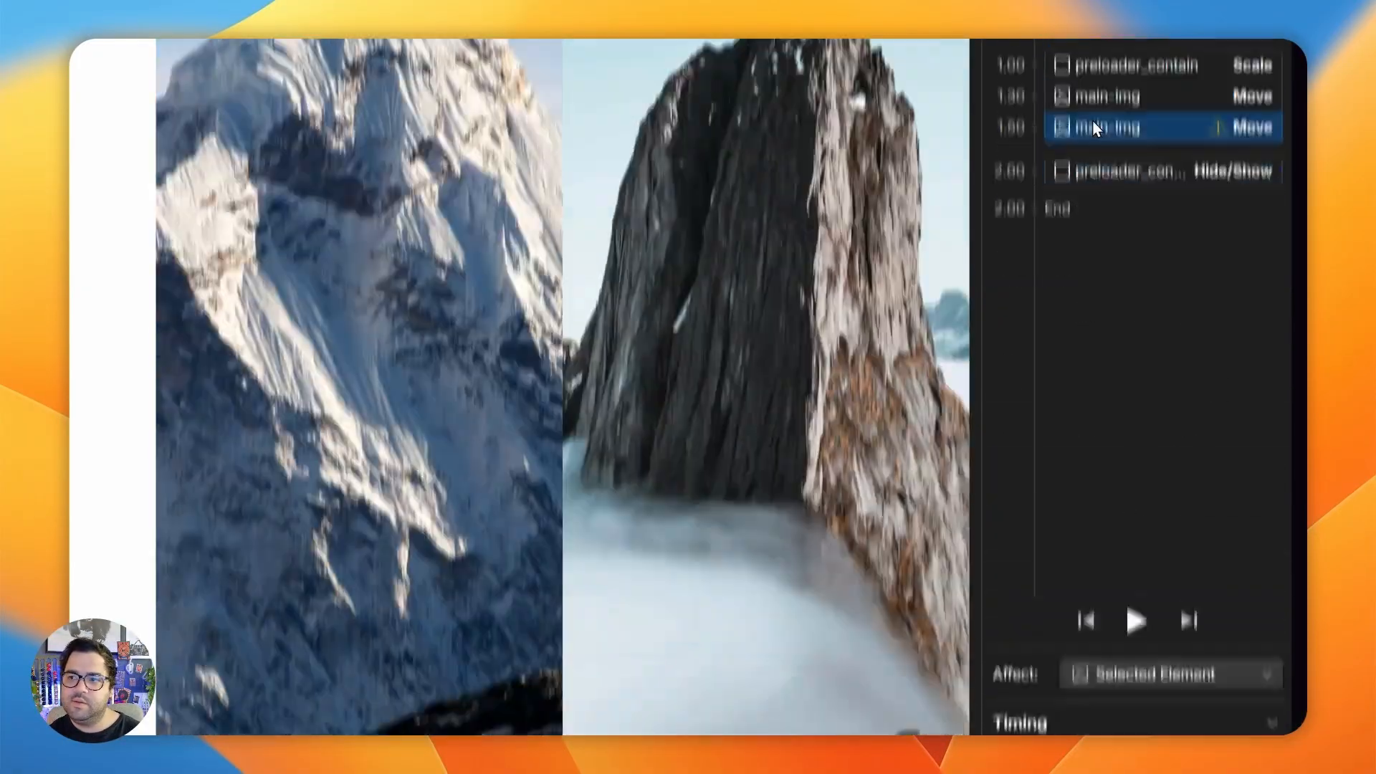
# - Set the Y offset of the second main-img's timed Move to 0% and choose its easing preset
pyautogui.click(1095, 176)
pyautogui.click(1241, 590)
pyautogui.write('0%')
pyautogui.press('Return')
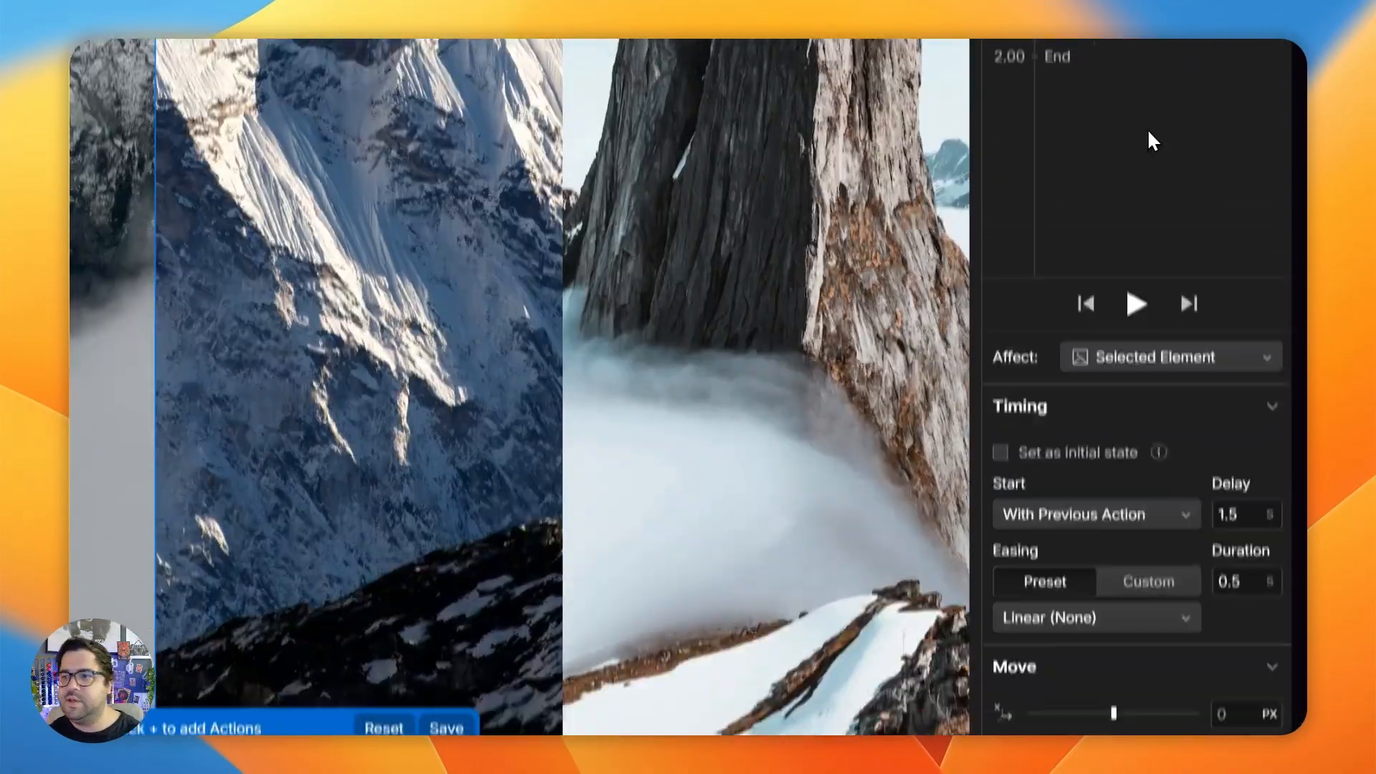
pyautogui.click(1086, 462)
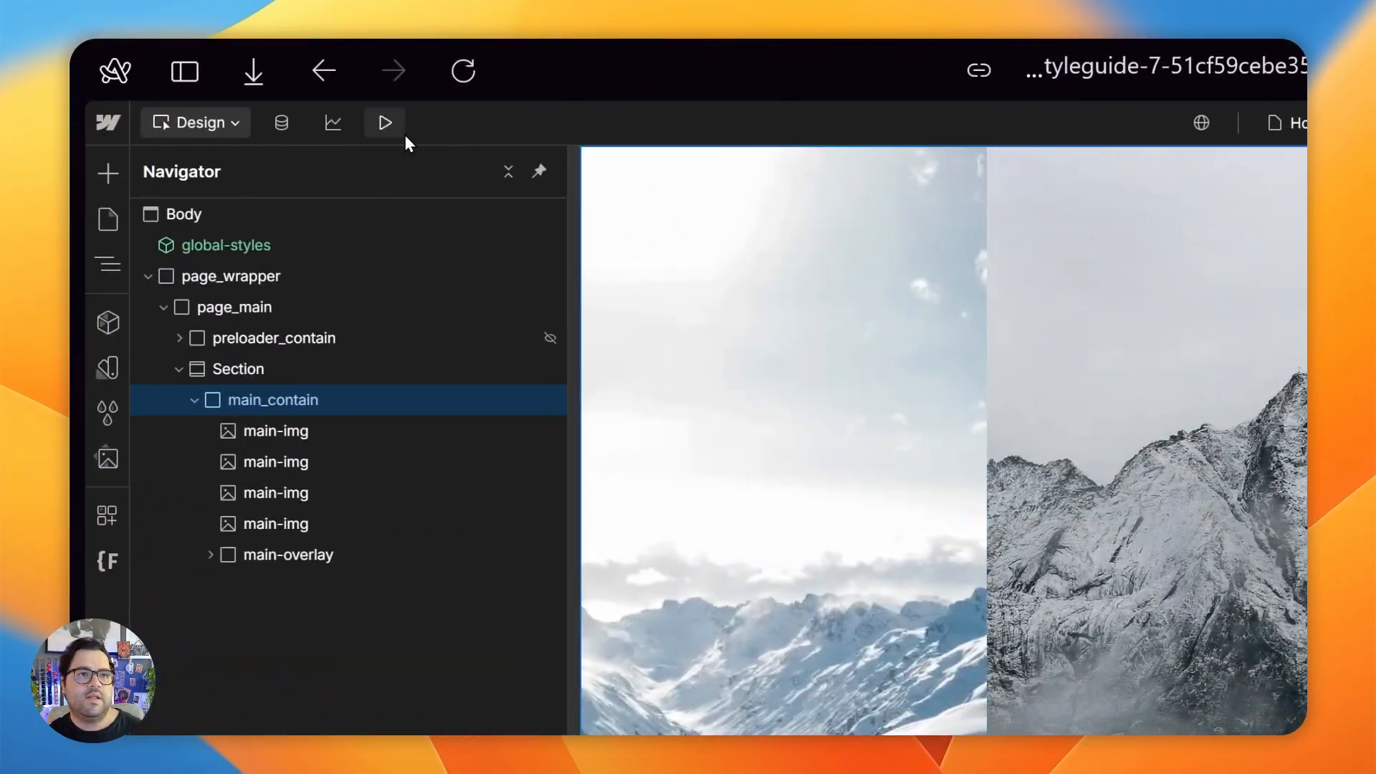
# - Preview the page to check the preloader exit with the first two images' reveals
pyautogui.click(403, 133)
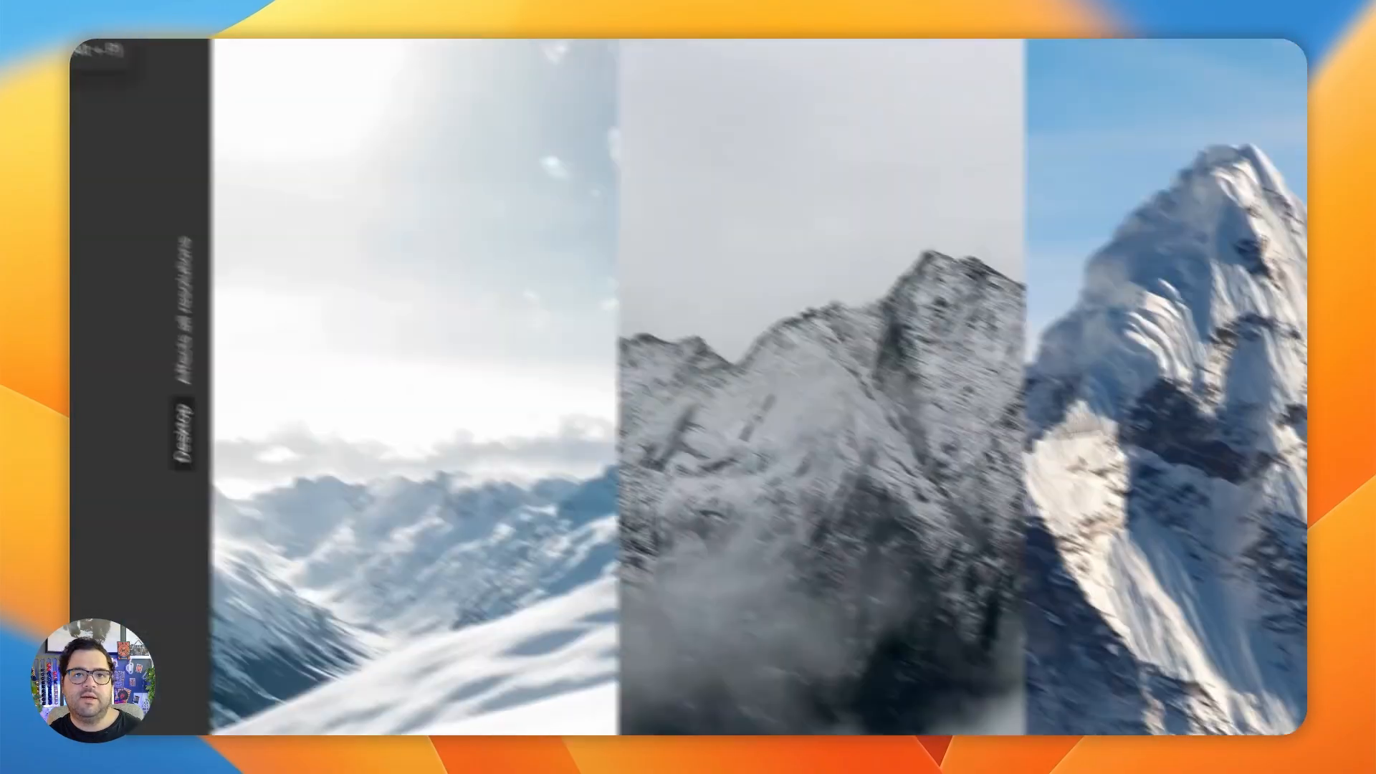
pyautogui.click(347, 120)
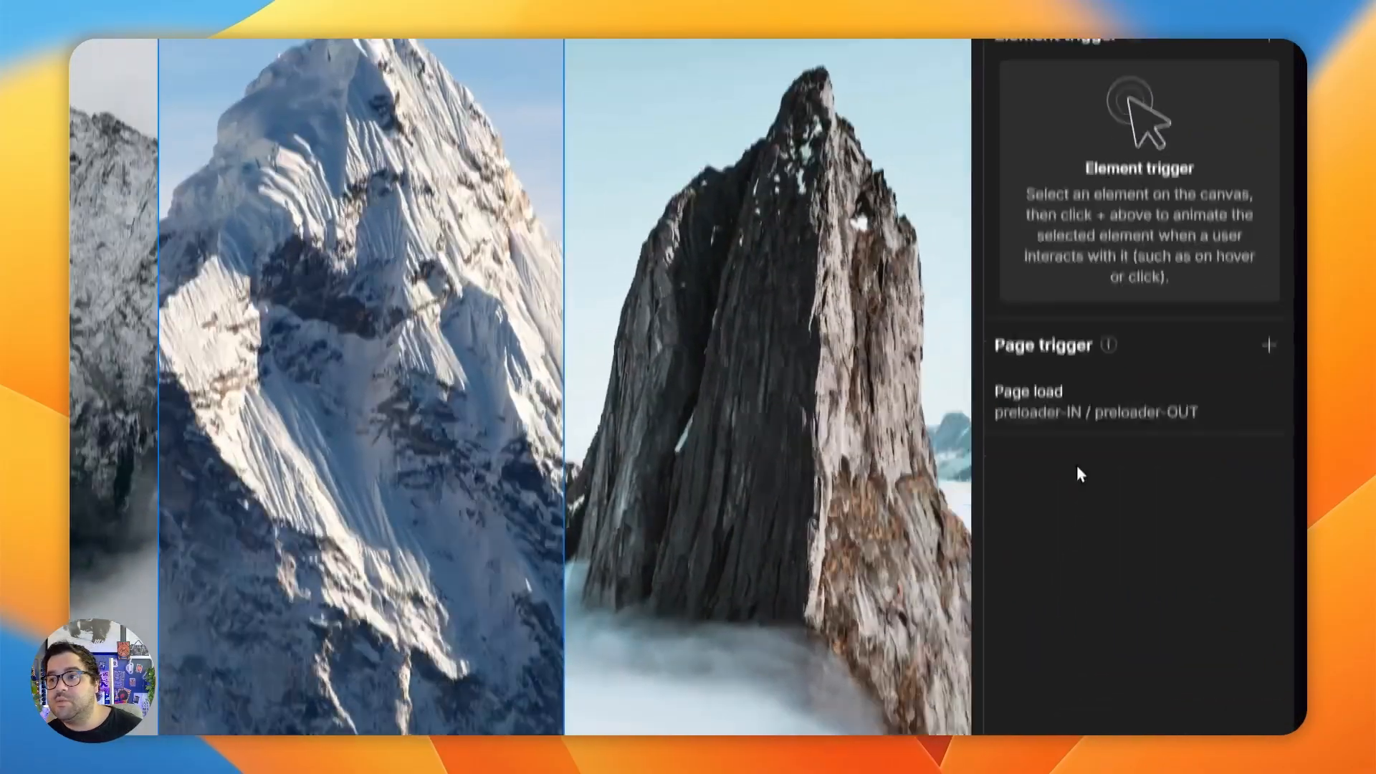
# - In preloader-OUT, add an initial-state Move action for the third main-img with its Y offset at 110%
pyautogui.click(1079, 405)
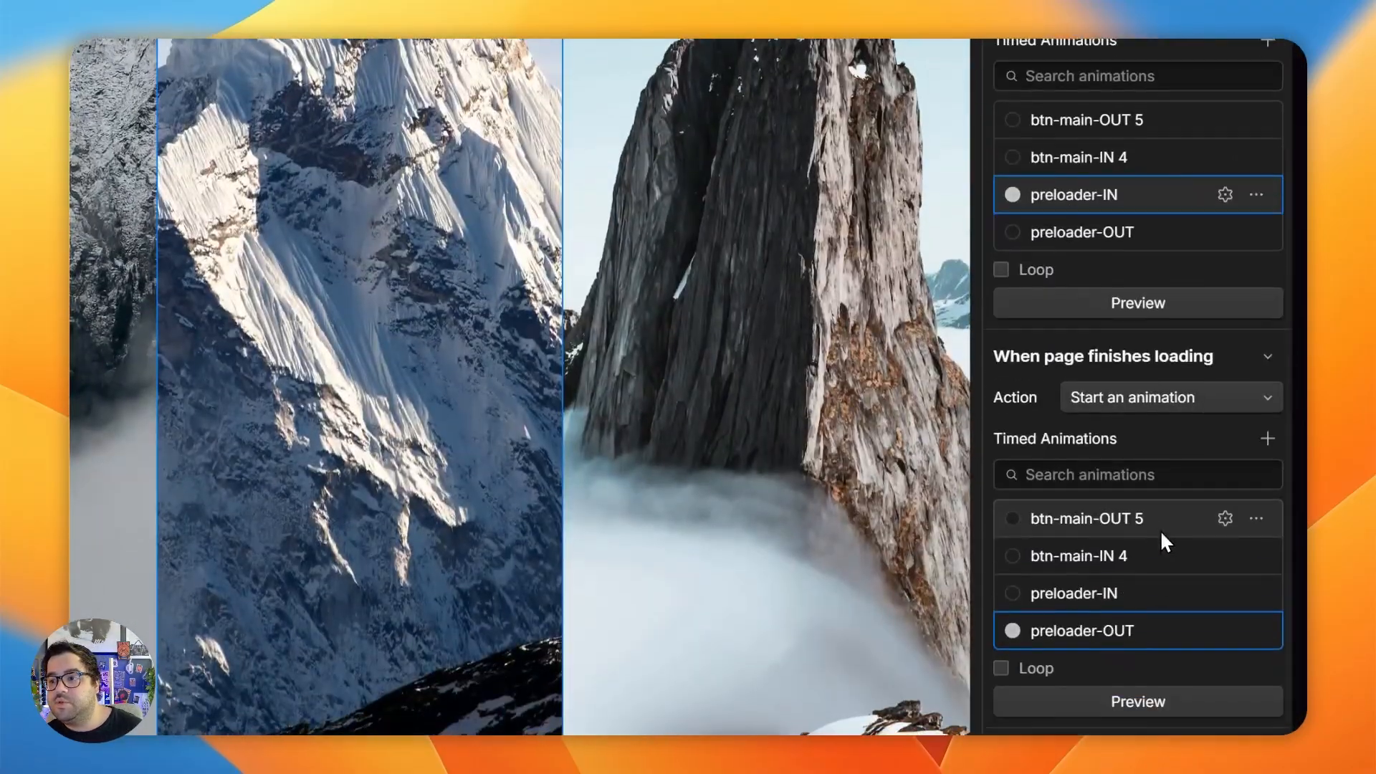
pyautogui.click(1225, 550)
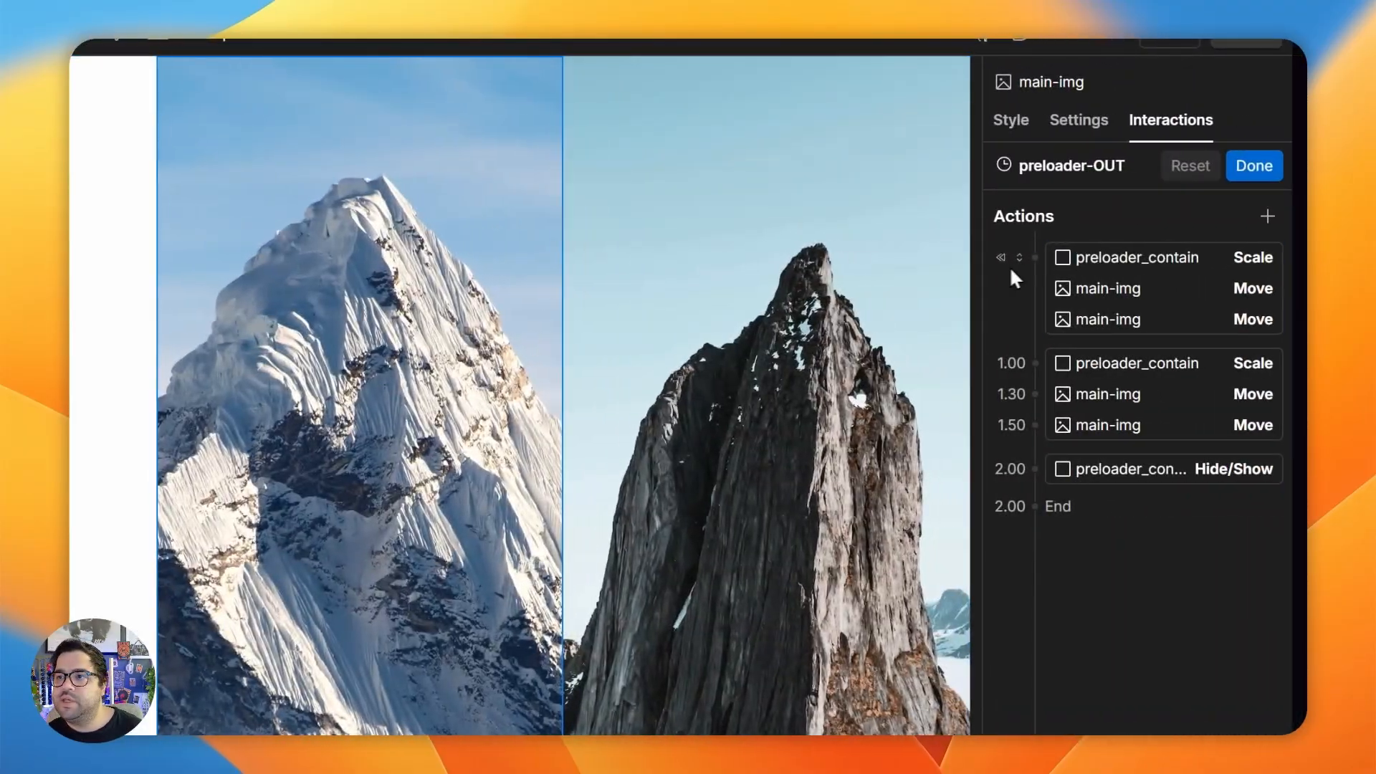
pyautogui.click(1034, 257)
pyautogui.click(1057, 391)
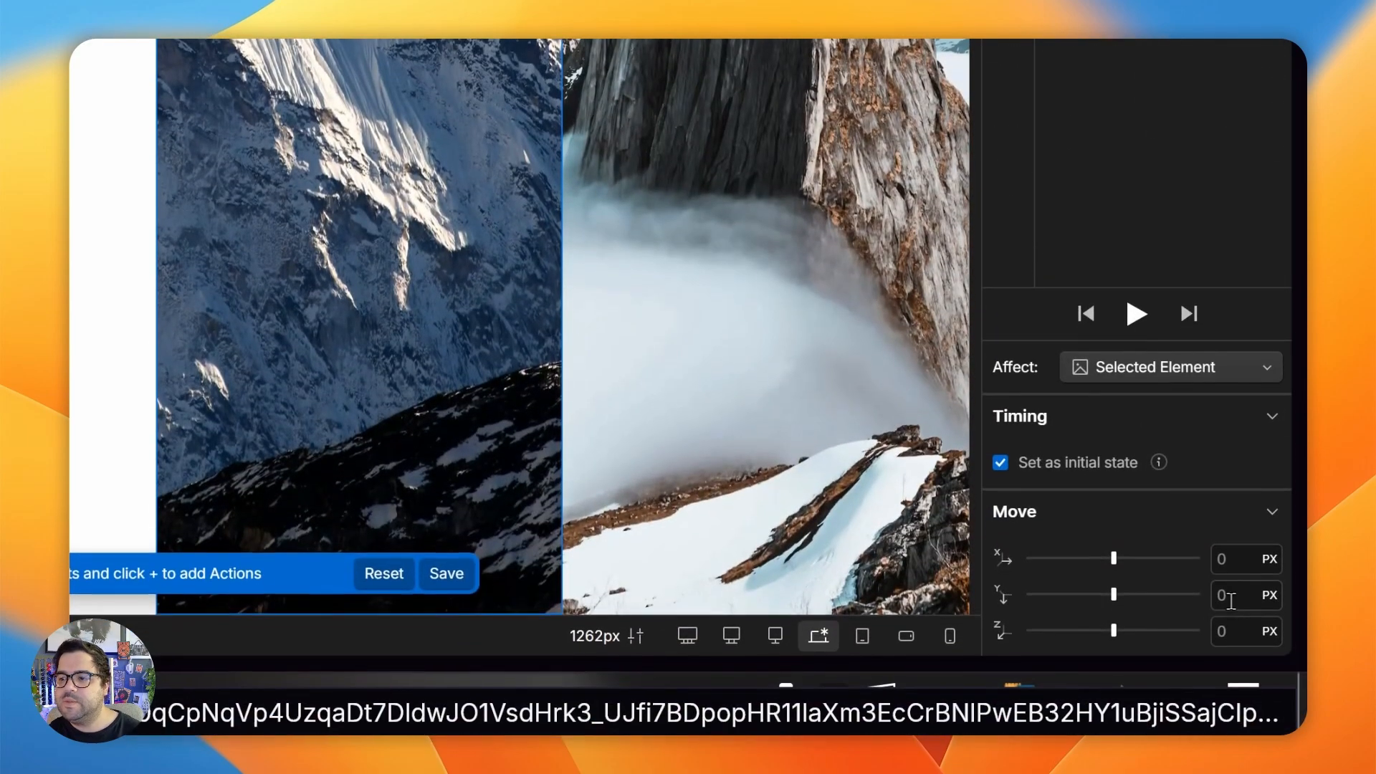
pyautogui.click(1236, 598)
pyautogui.write('110%')
pyautogui.press('Return')
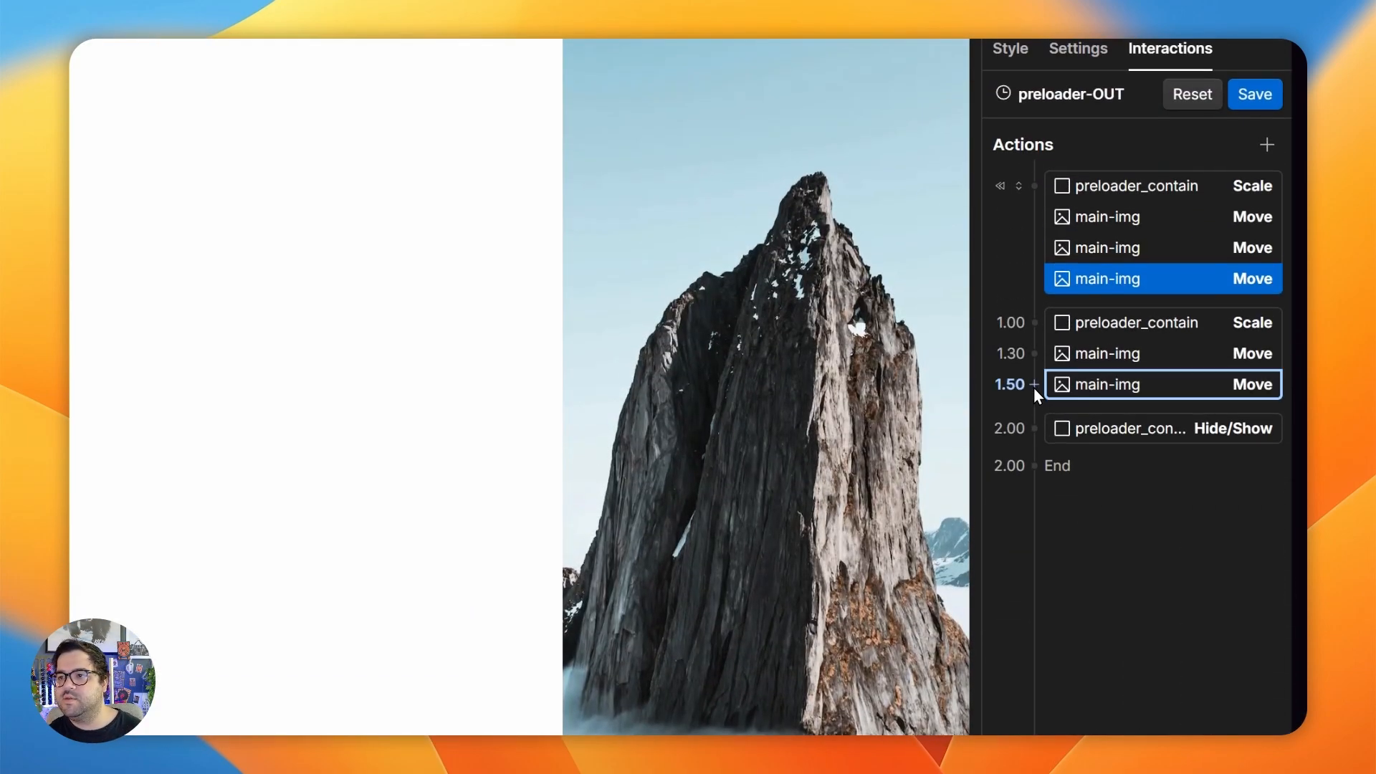
# - Add a timed Move action for the third main-img after the 1.5 s Move, with its Y offset at 0%
pyautogui.click(1035, 397)
pyautogui.click(1018, 510)
pyautogui.click(1242, 635)
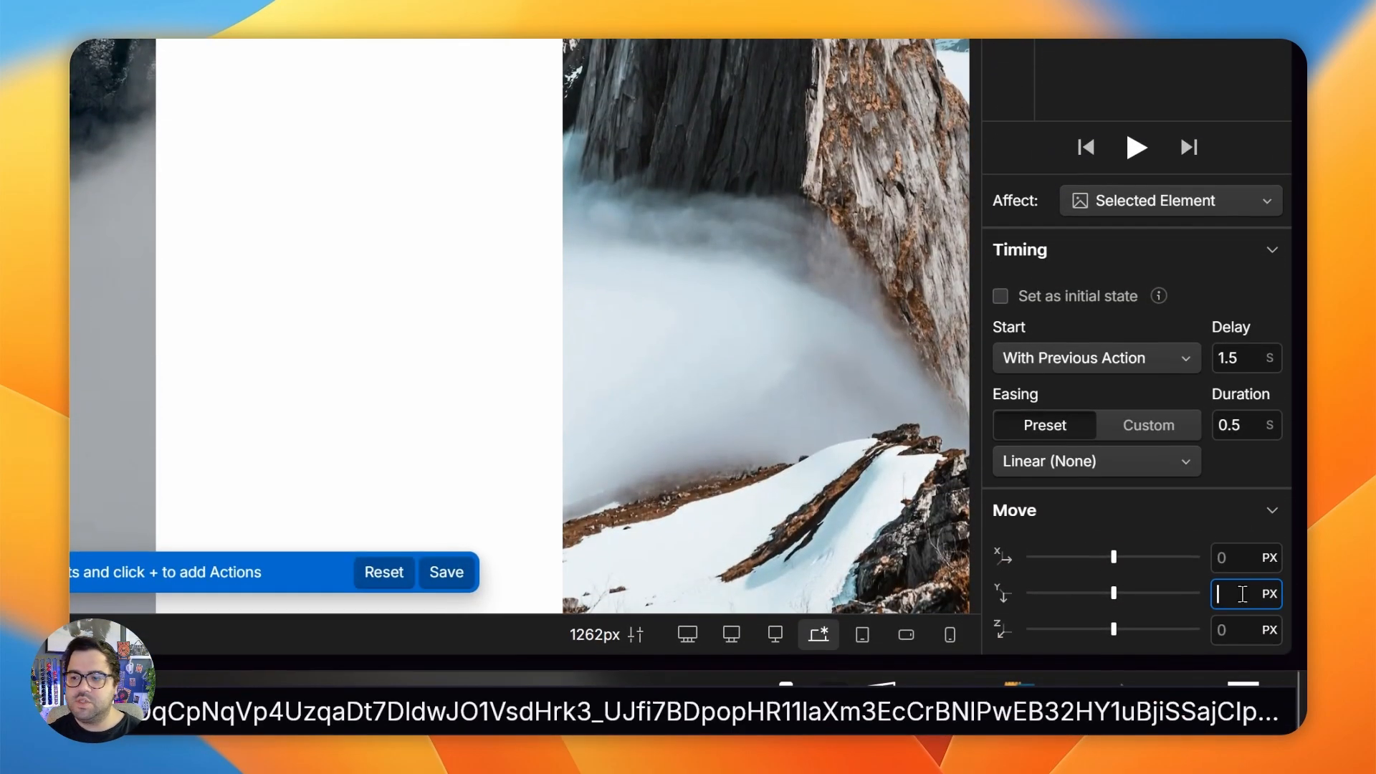
pyautogui.write('0%')
pyautogui.press('Return')
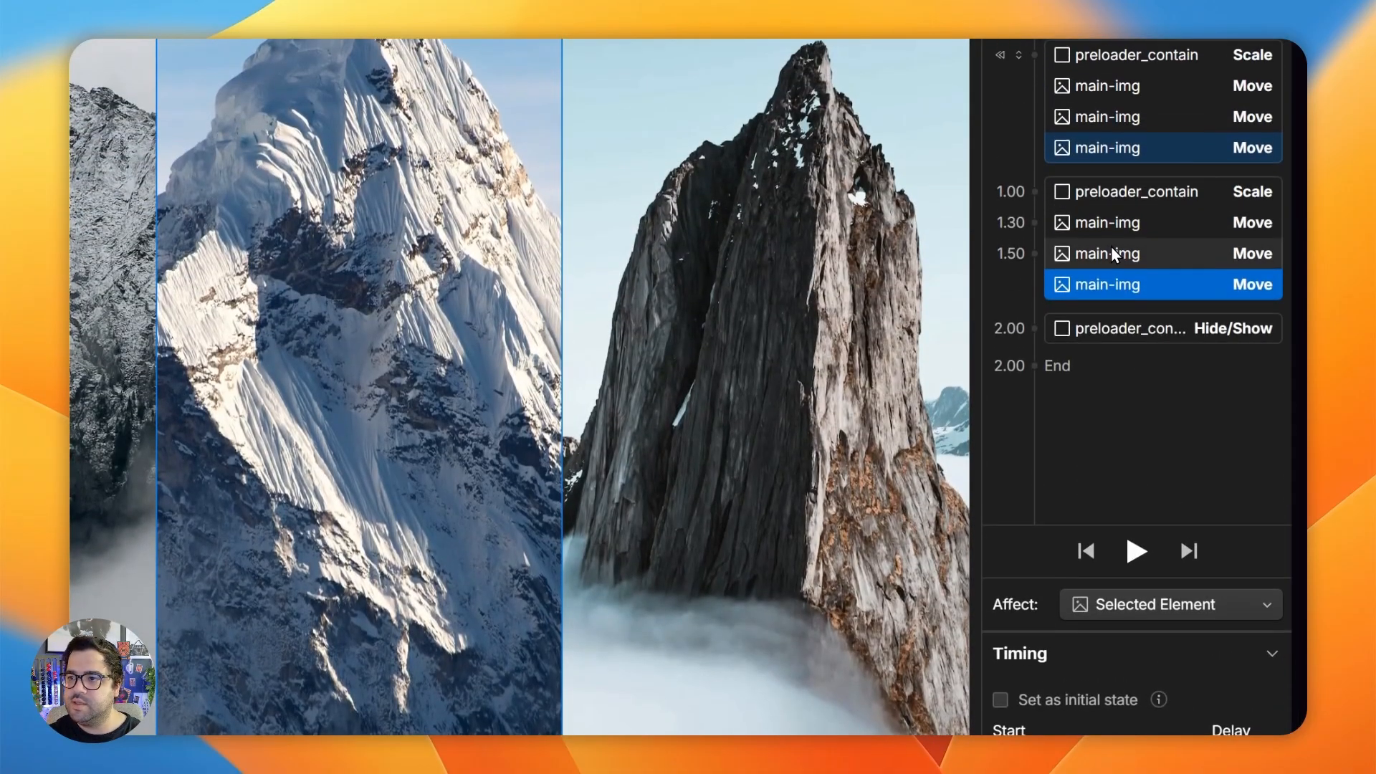
# - Set the third main-img's timed Move action to a 1.7 s delay with Out Circ easing
pyautogui.click(1115, 253)
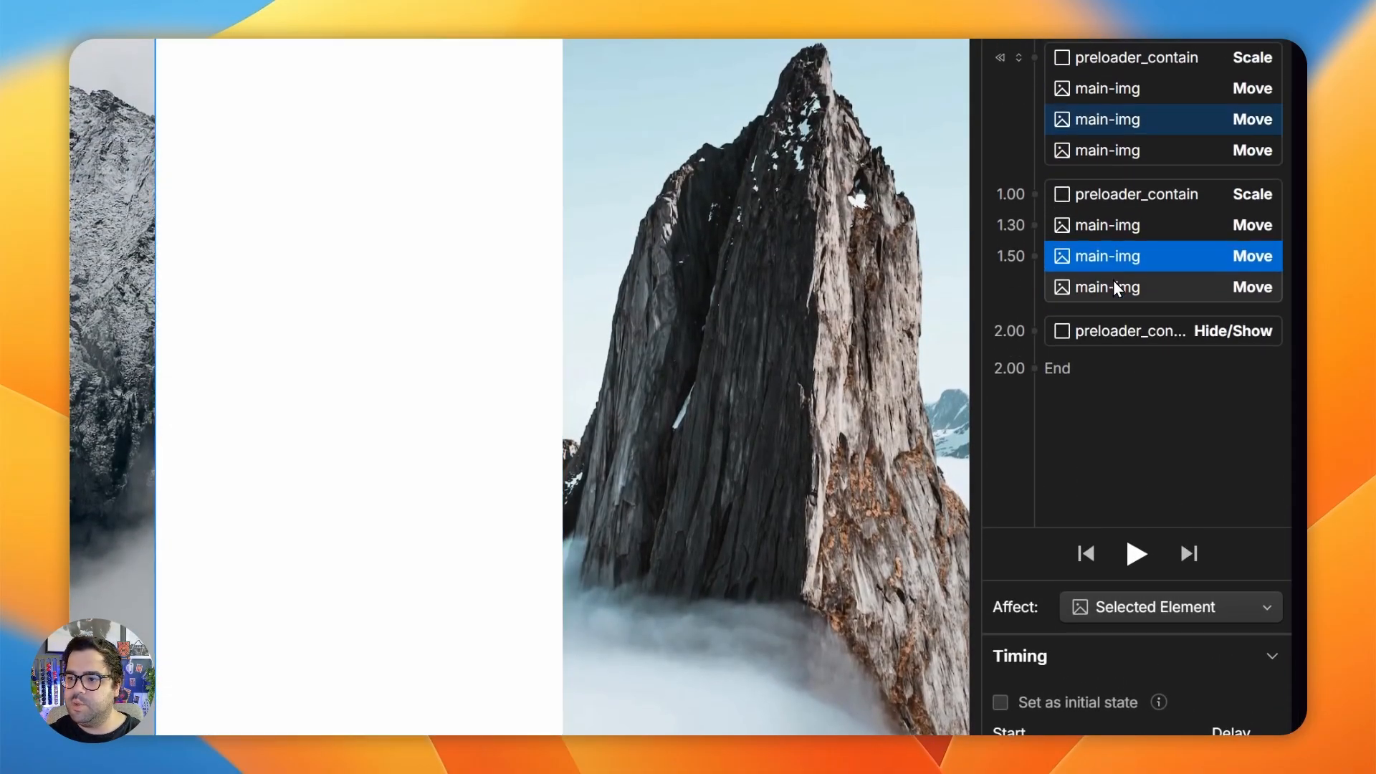
pyautogui.click(1117, 286)
pyautogui.scroll(-3, 1248, 566)
pyautogui.click(1237, 541)
pyautogui.press('BackSpace')
pyautogui.write('7')
pyautogui.click(1075, 641)
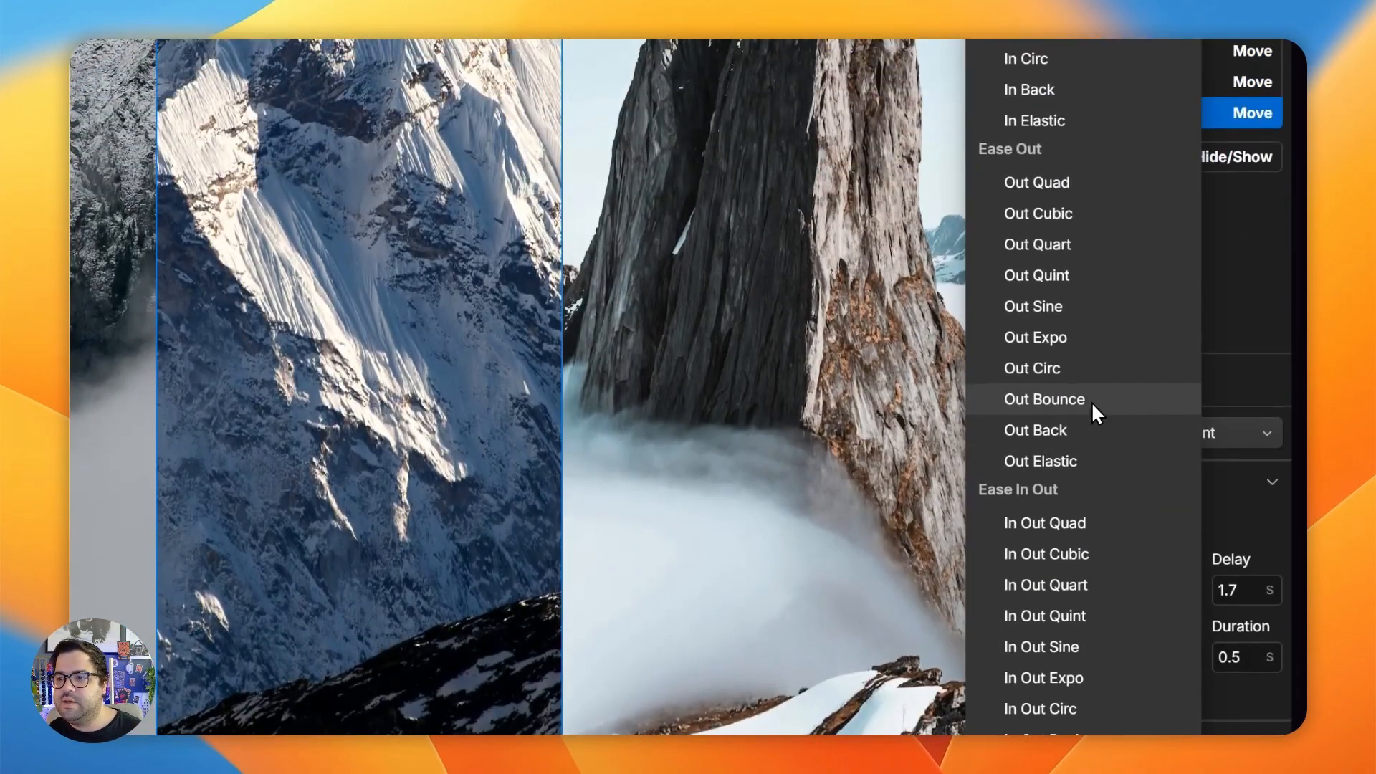
pyautogui.click(1054, 365)
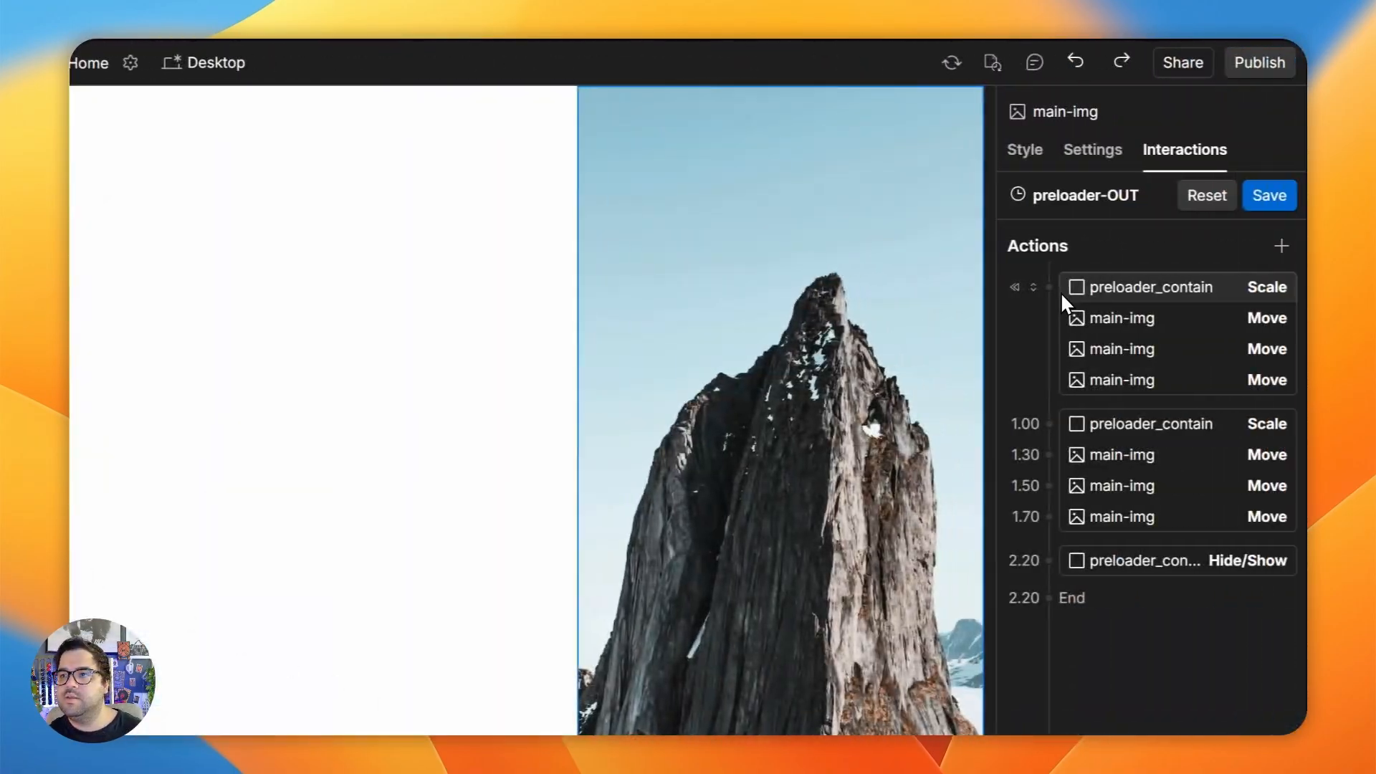
# - In preloader-OUT, add an initial-state Move action and a timed Move action after the 1.7 s Move for the fourth main-img
pyautogui.click(1047, 287)
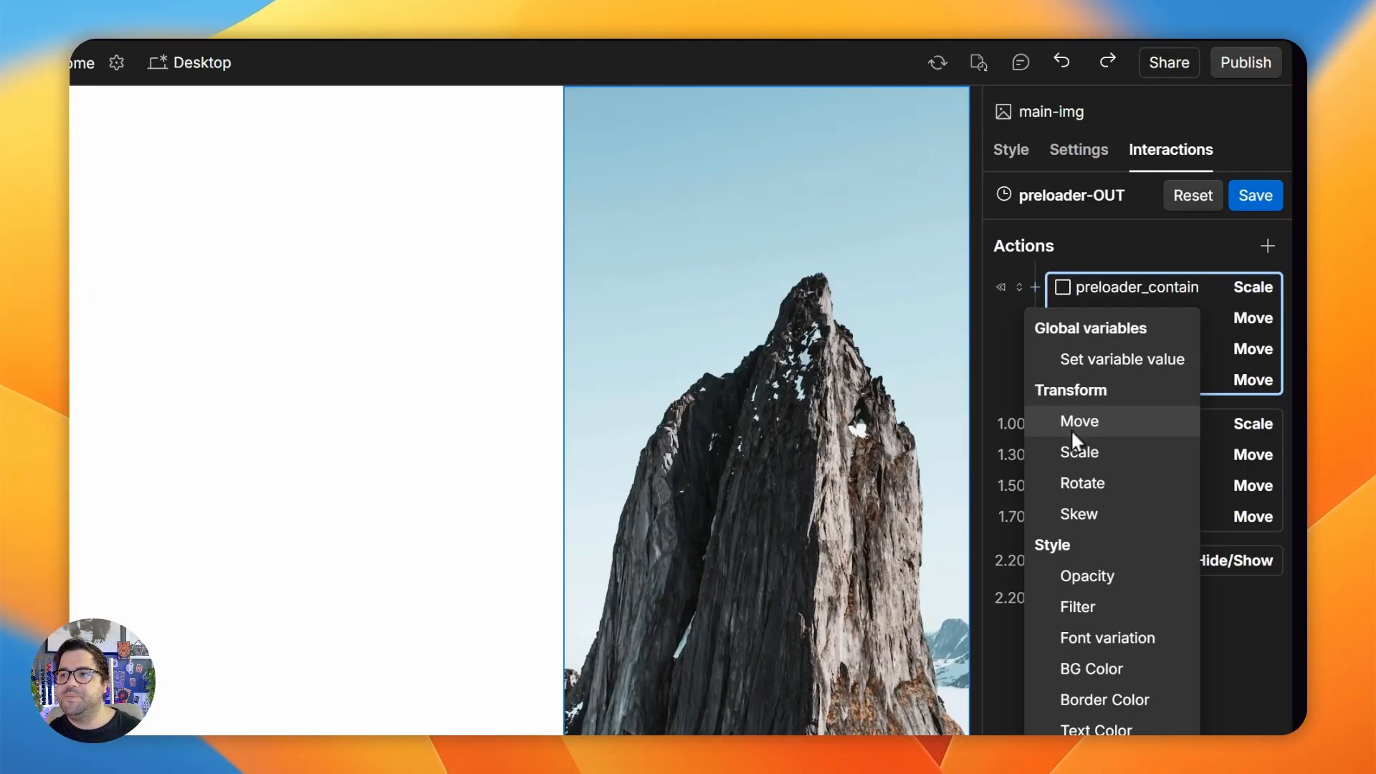
pyautogui.click(1078, 420)
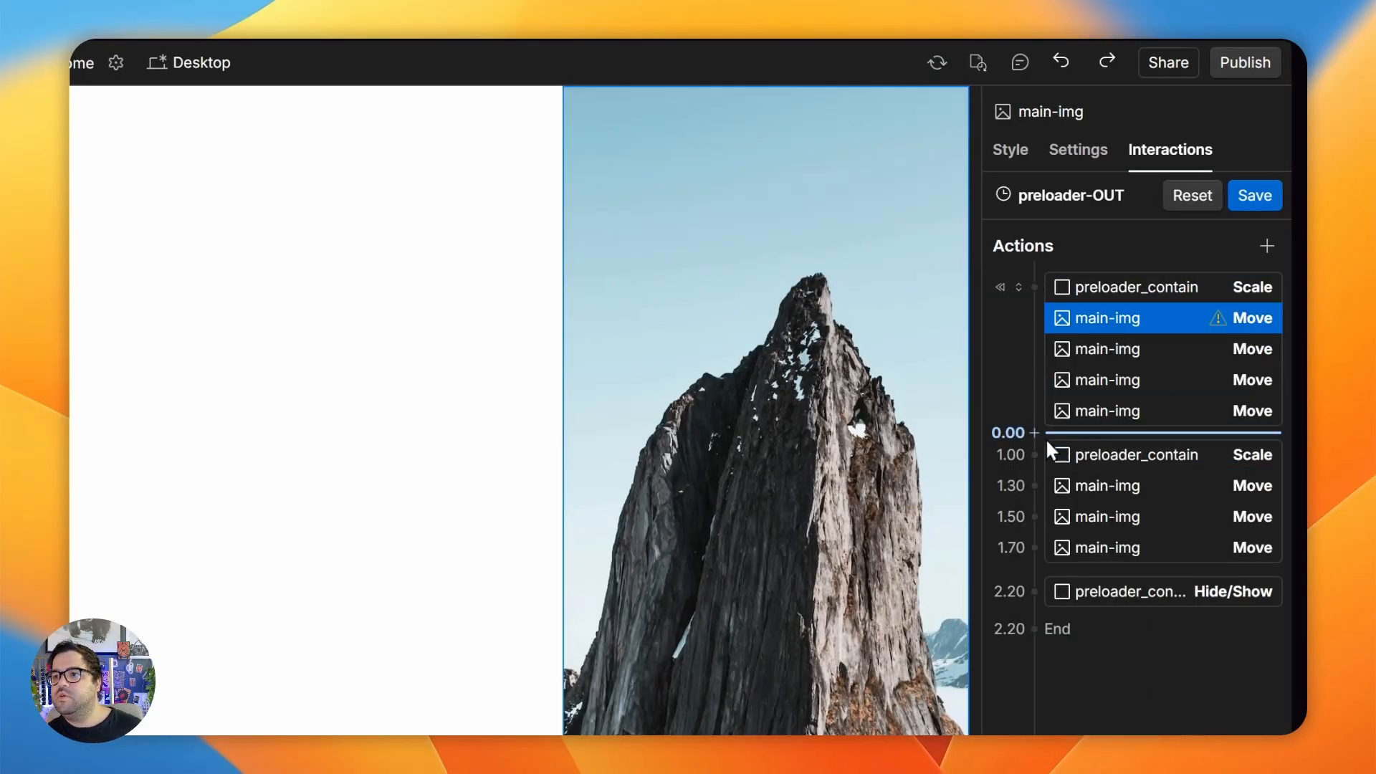
pyautogui.click(1035, 548)
pyautogui.click(1050, 564)
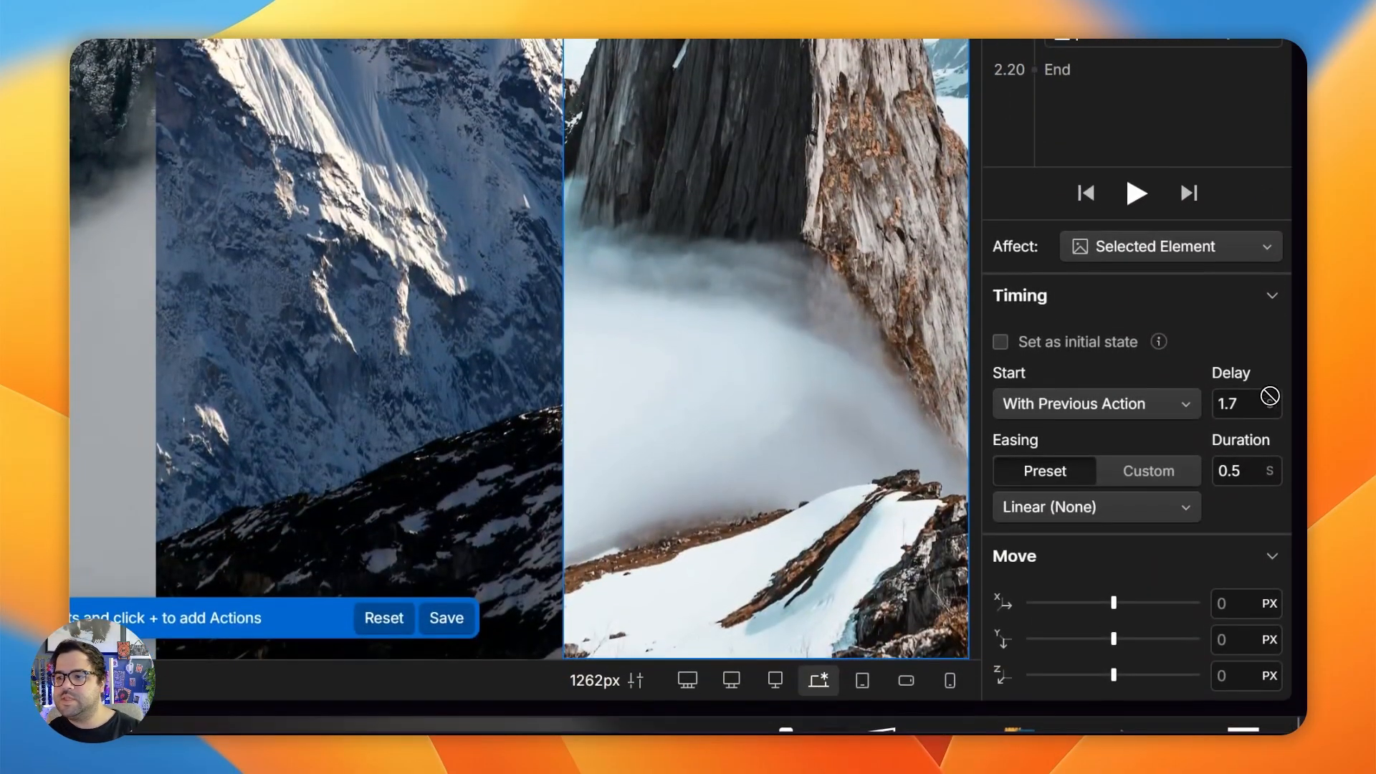
# - Set the fourth main-img's timed Move action to a 1.9 s delay and change its easing preset
pyautogui.click(1267, 399)
pyautogui.write('9')
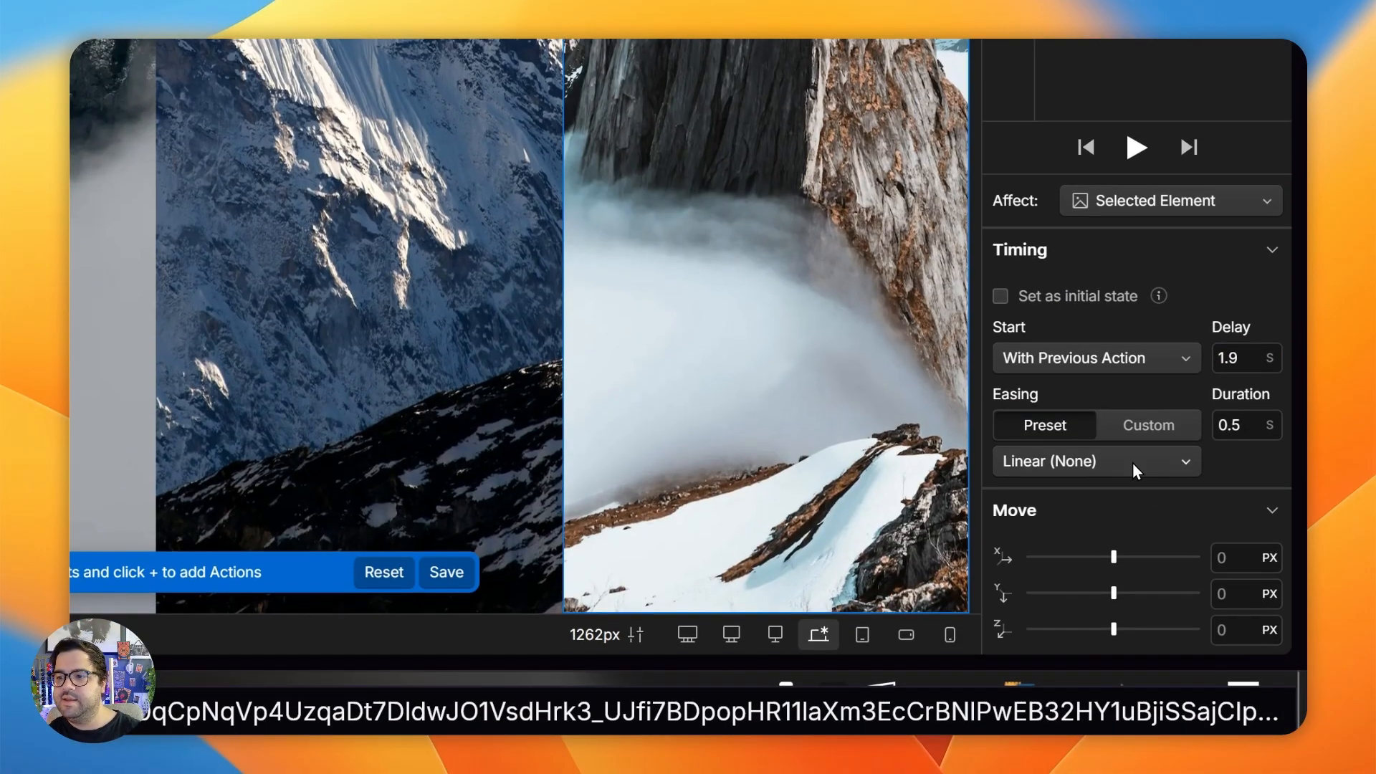
pyautogui.click(1118, 501)
pyautogui.click(1077, 200)
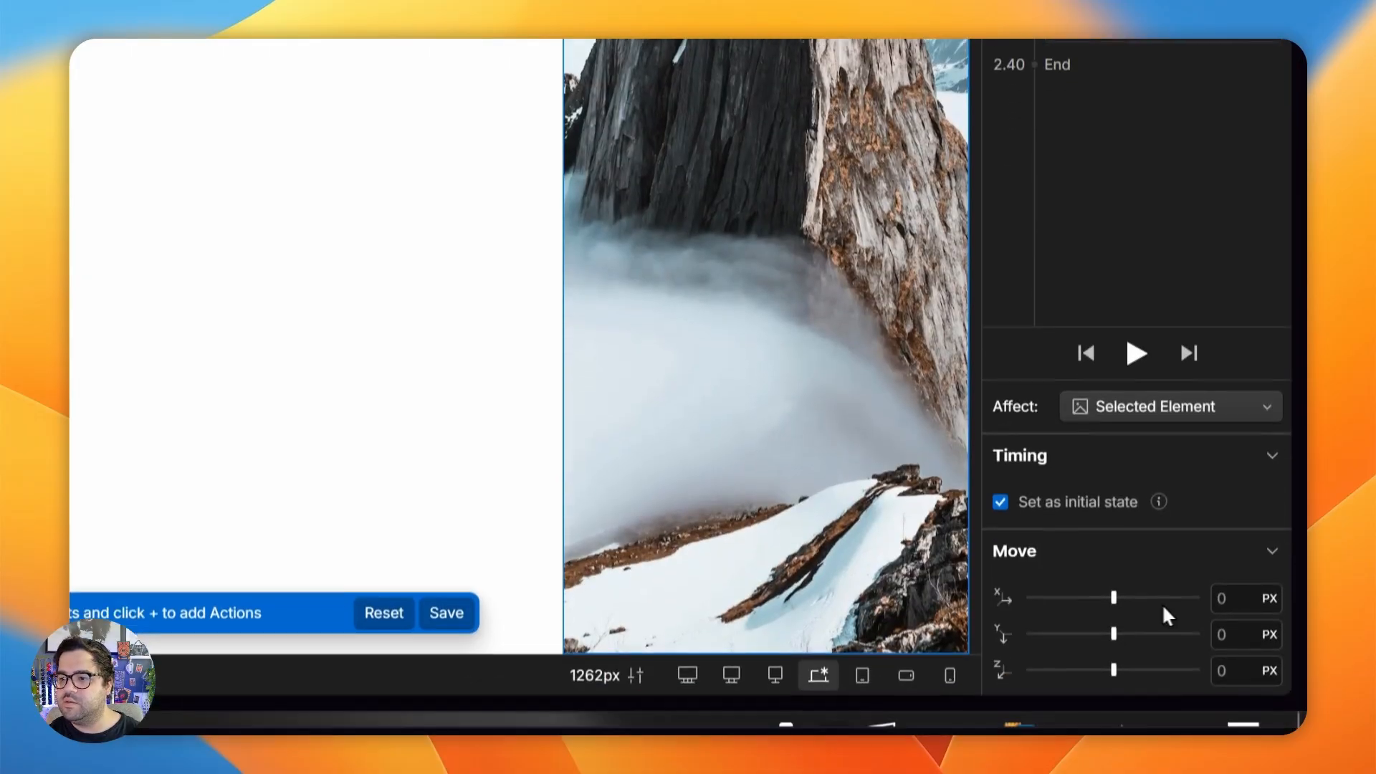
# - Set the fourth main-img's initial-state Move Y offset to 110% and save the preloader-OUT animation
pyautogui.click(1223, 630)
pyautogui.write('10')
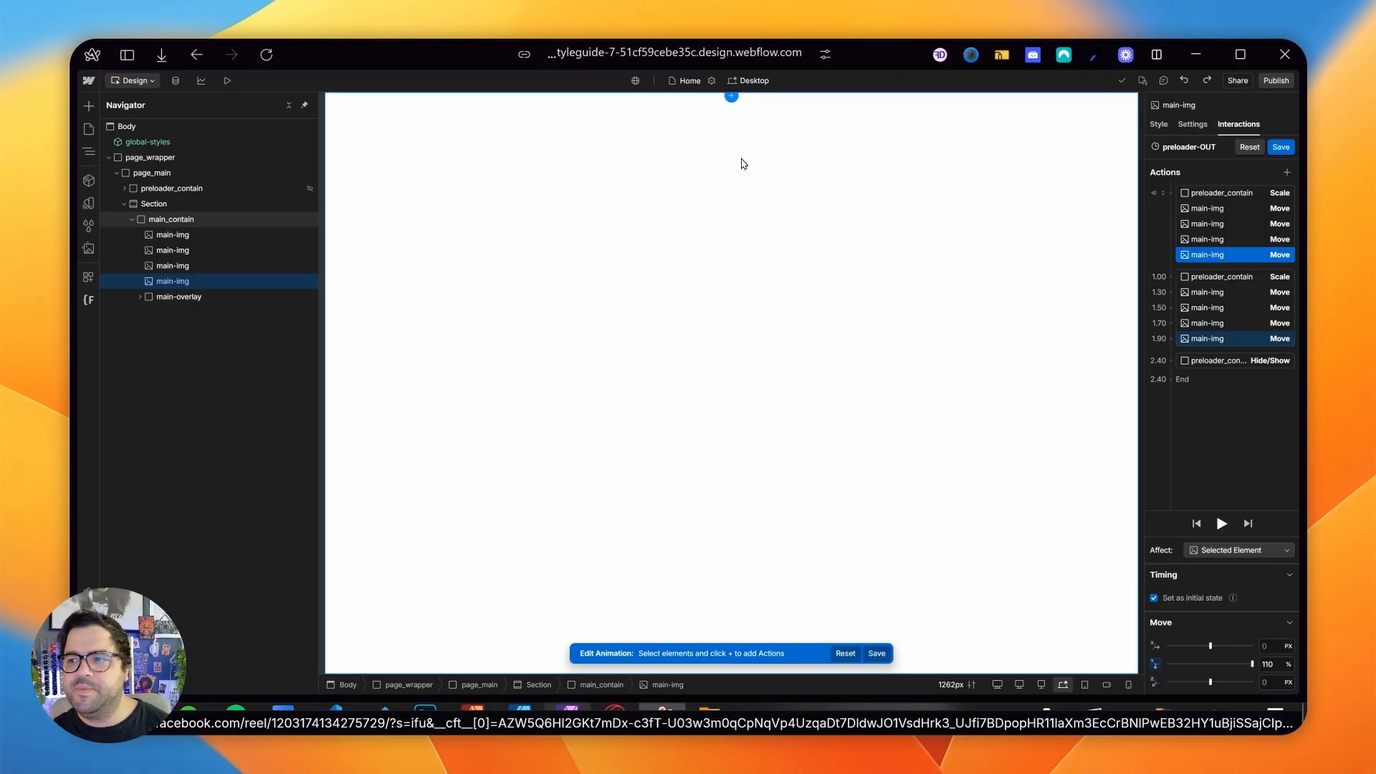
pyautogui.click(1280, 147)
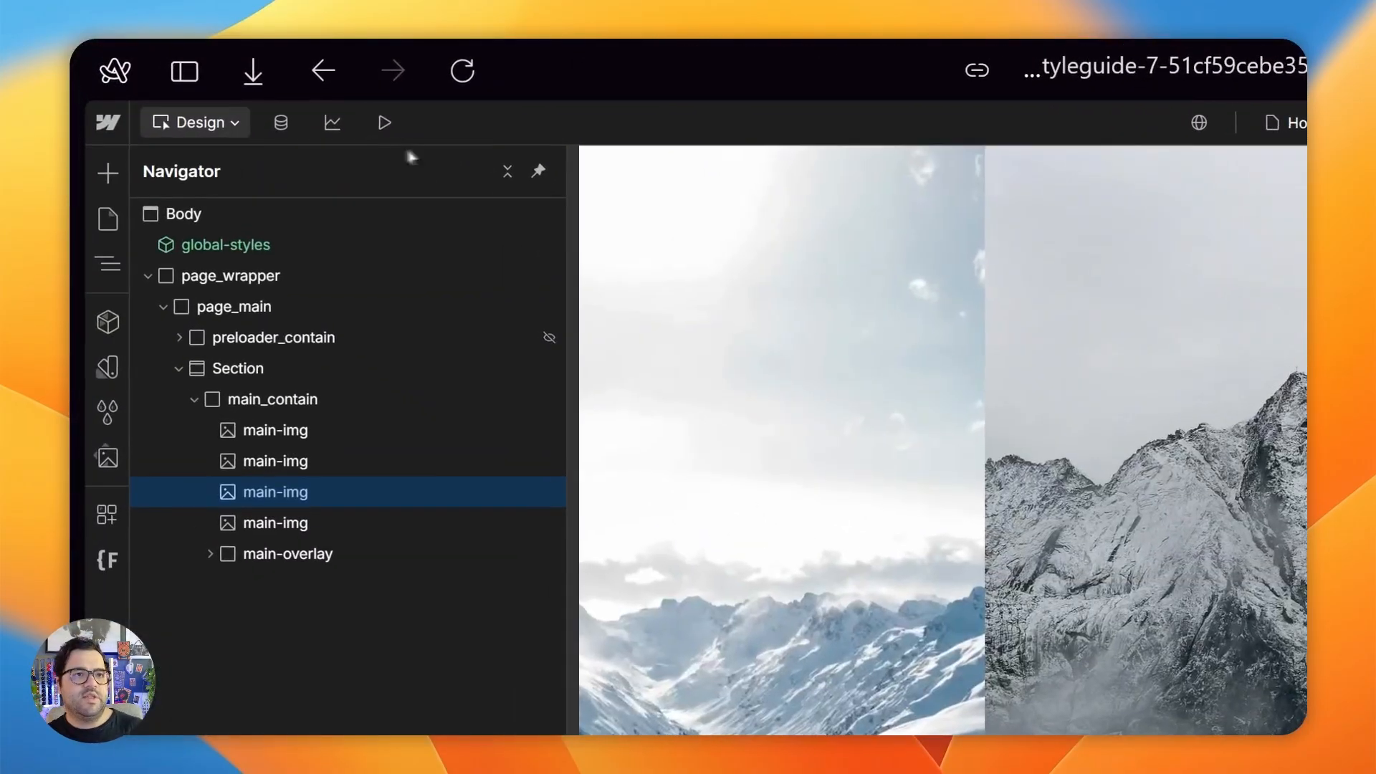
# - Preview the page to check the preloader exit with all four images' staggered reveals, and return to the design view
pyautogui.click(358, 116)
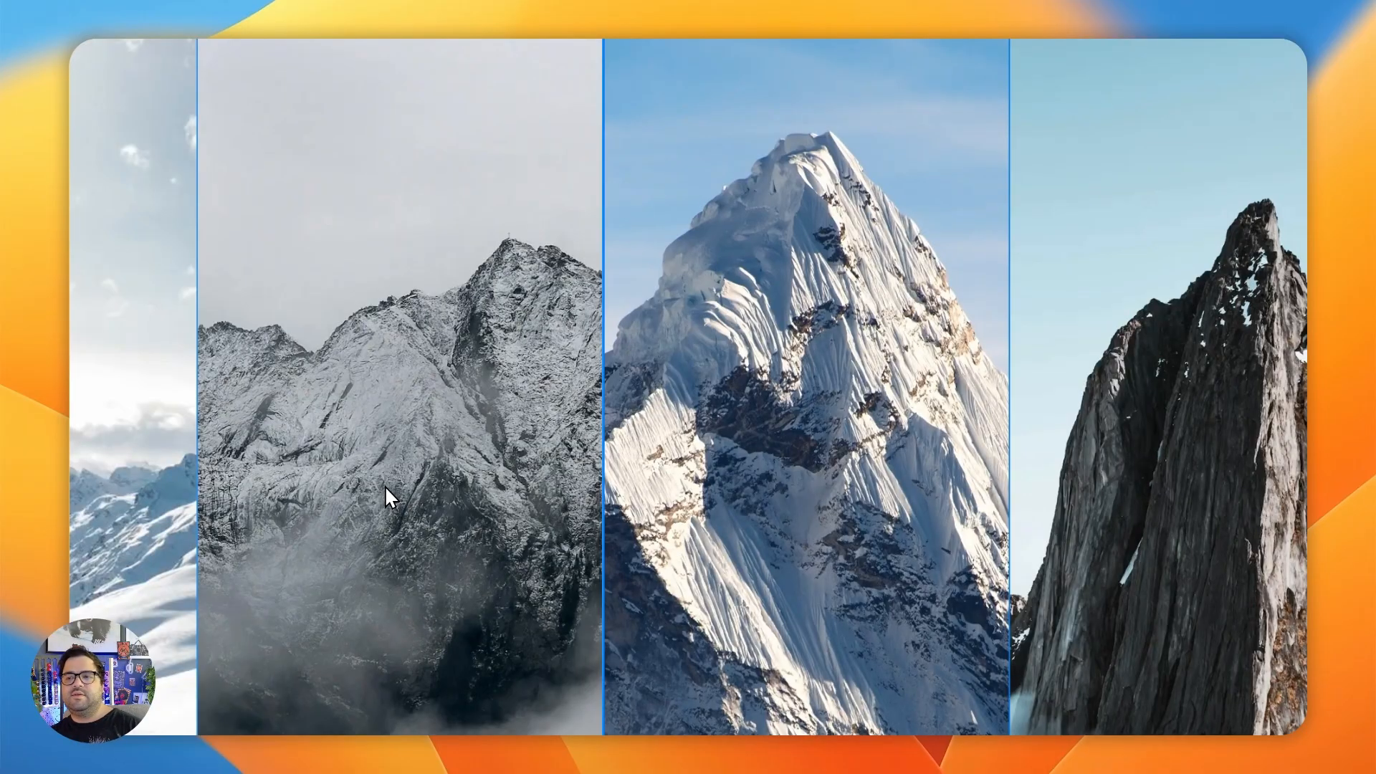
pyautogui.press('Escape')
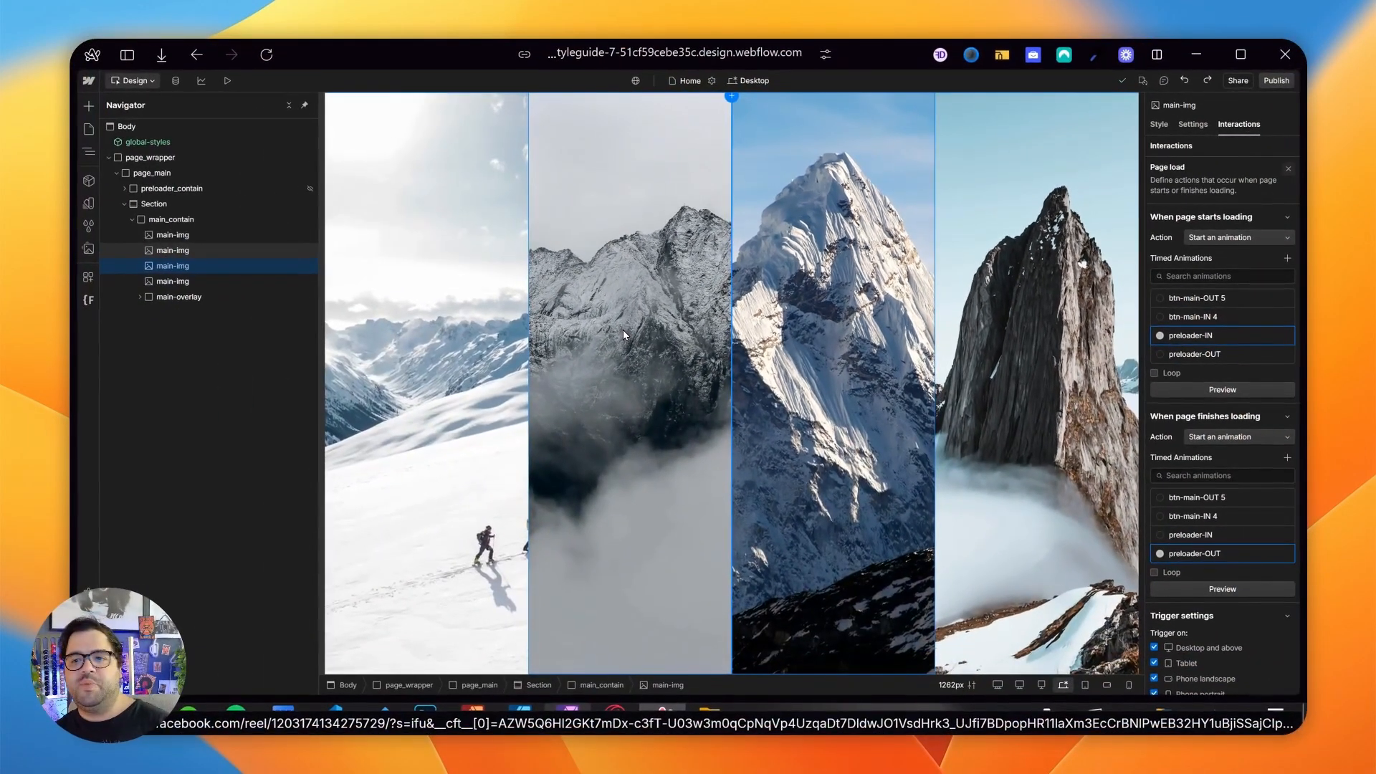